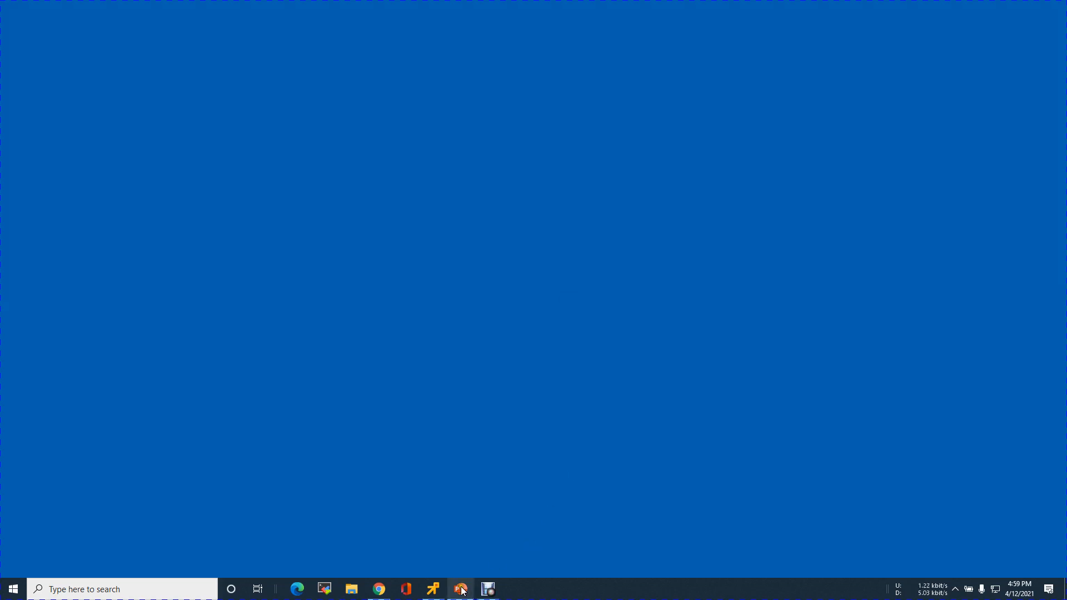
Open NSX-T in the remote console and browse the System fabric pages to reach Transport Zones
click(439, 593)
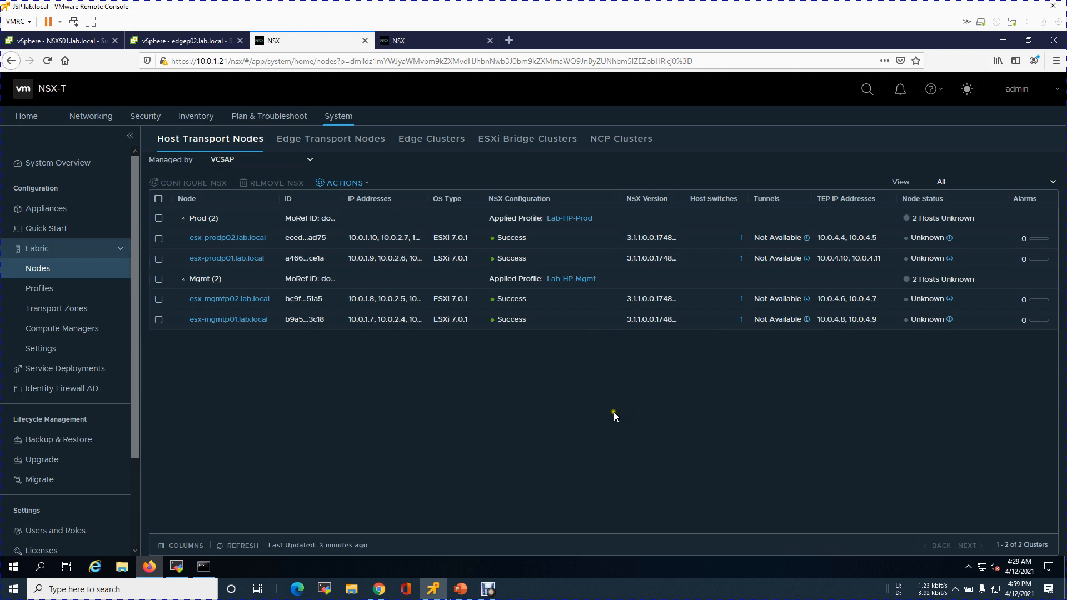
click(434, 42)
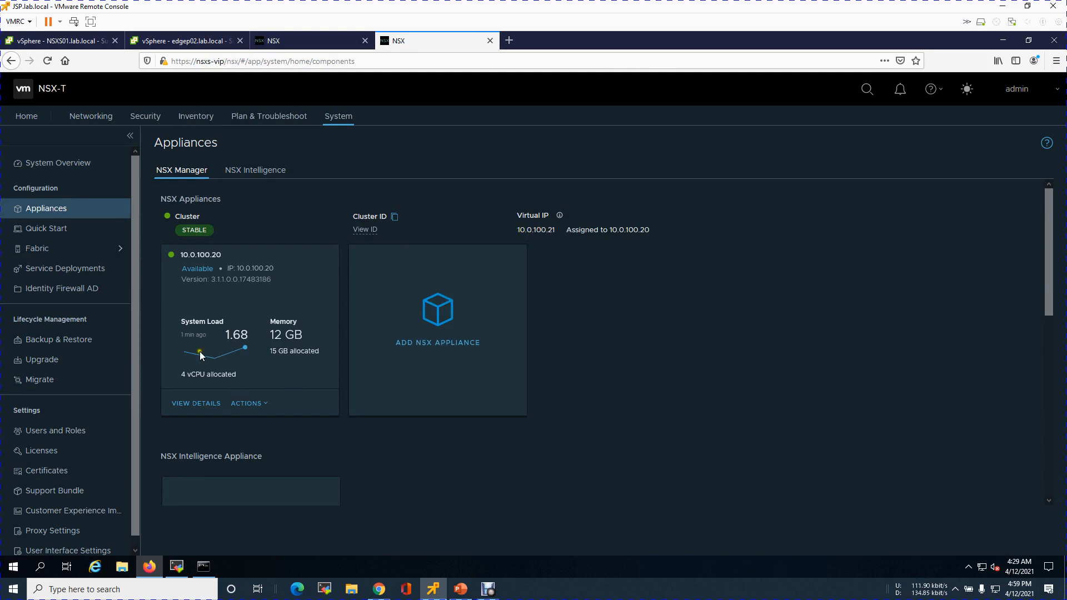
click(92, 250)
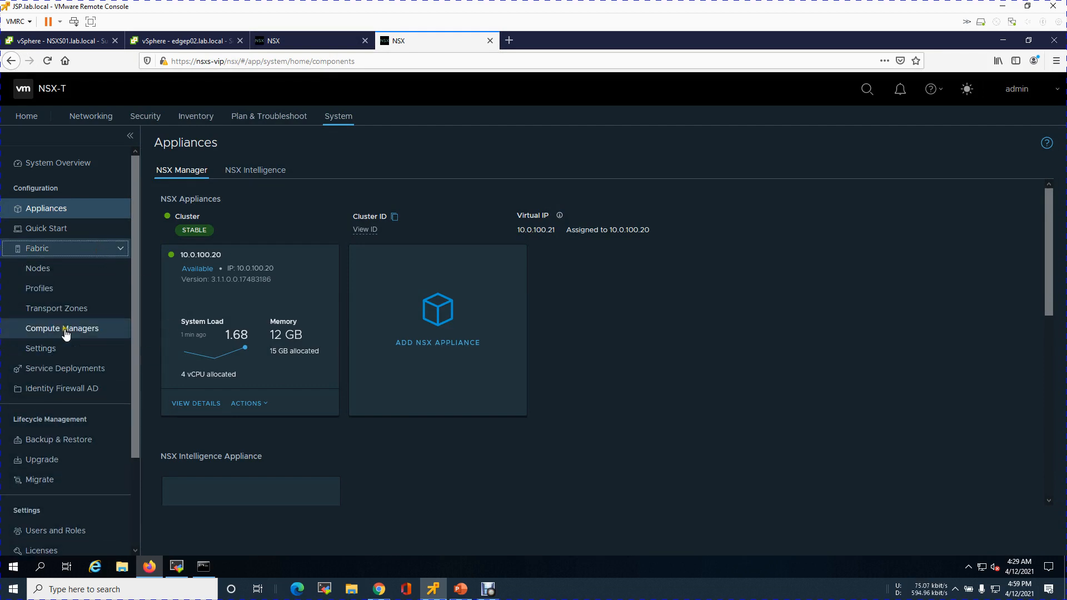
click(89, 329)
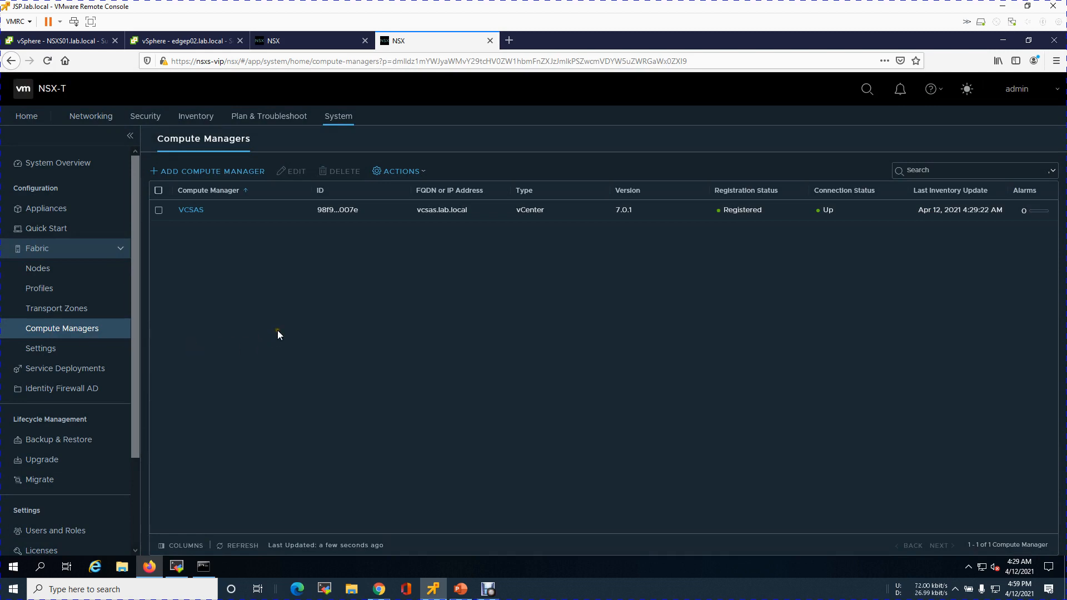
click(79, 309)
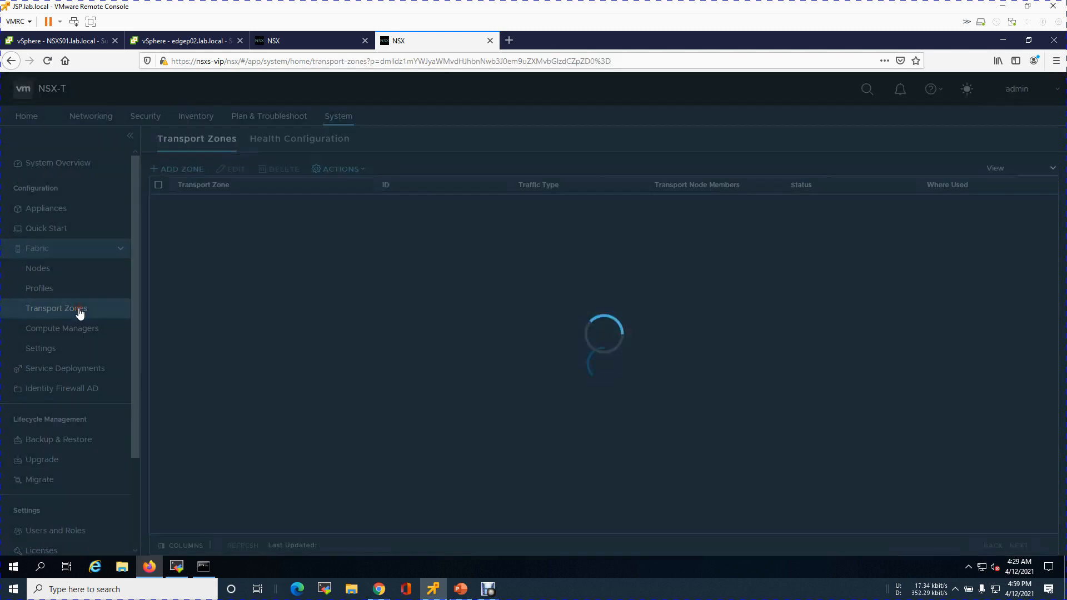
Create a VLAN transport zone named Lab-SB-vlan-Transportzone
click(460, 589)
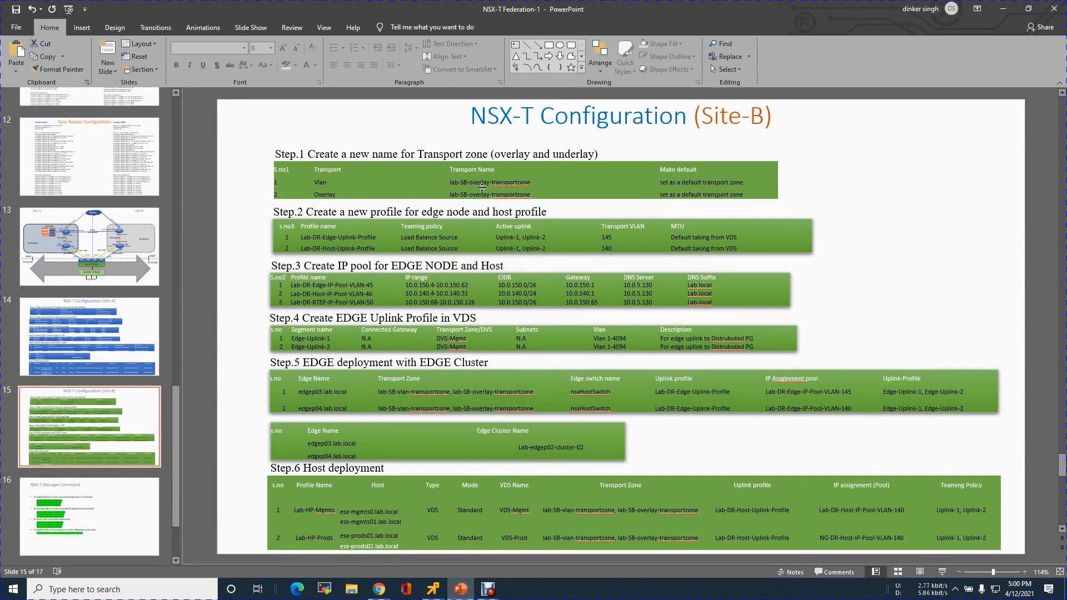
click(1002, 9)
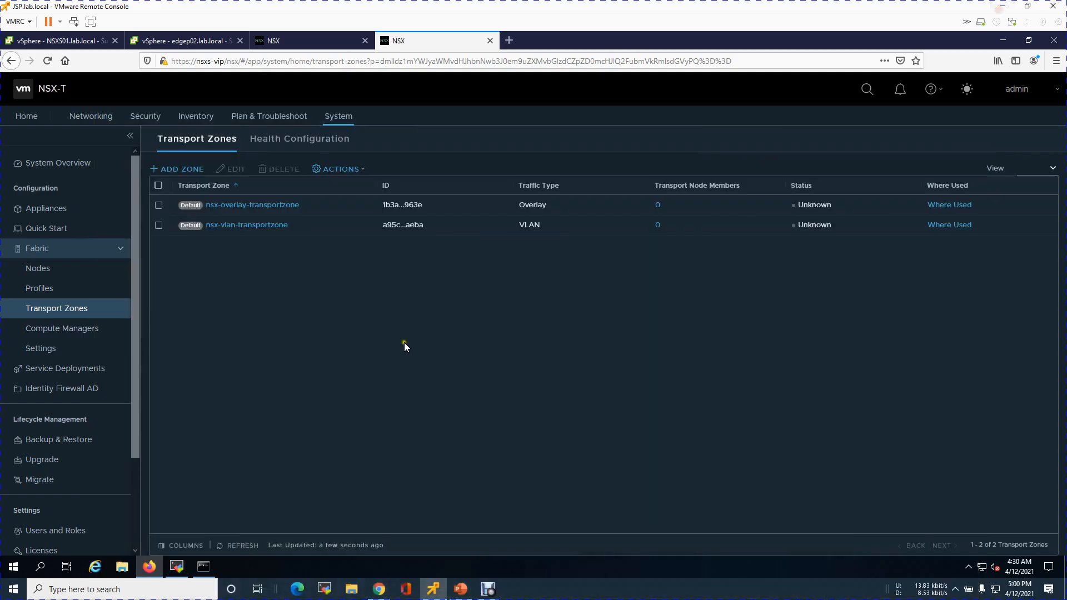
click(185, 169)
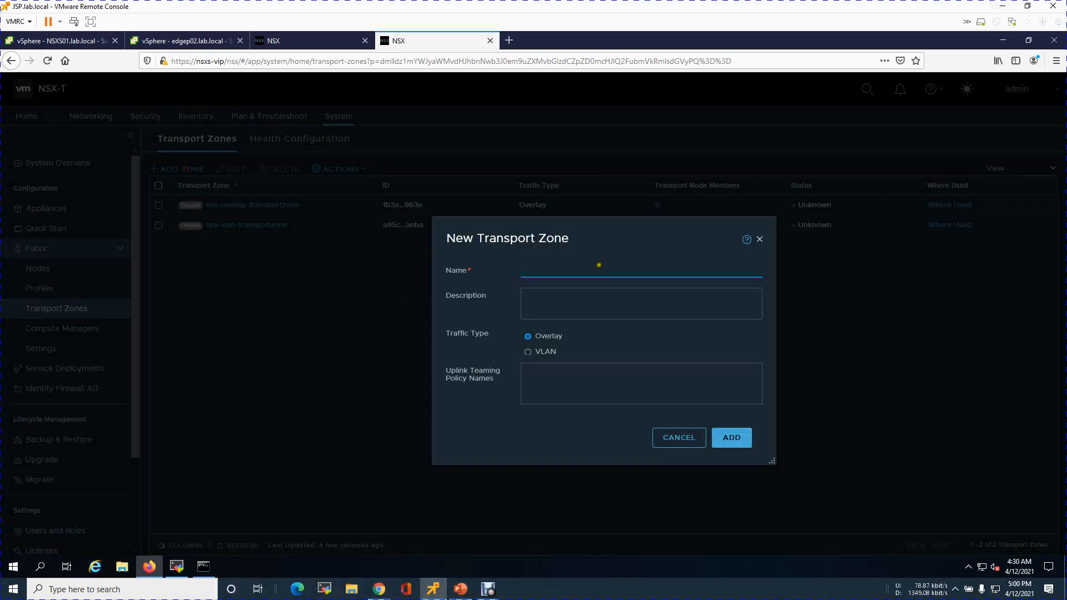
text(Lab-SB-Transportzone)
key(ctrl+a)
click(548, 270)
text(-vlan)
key(ctrl+a)
key(ctrl+c)
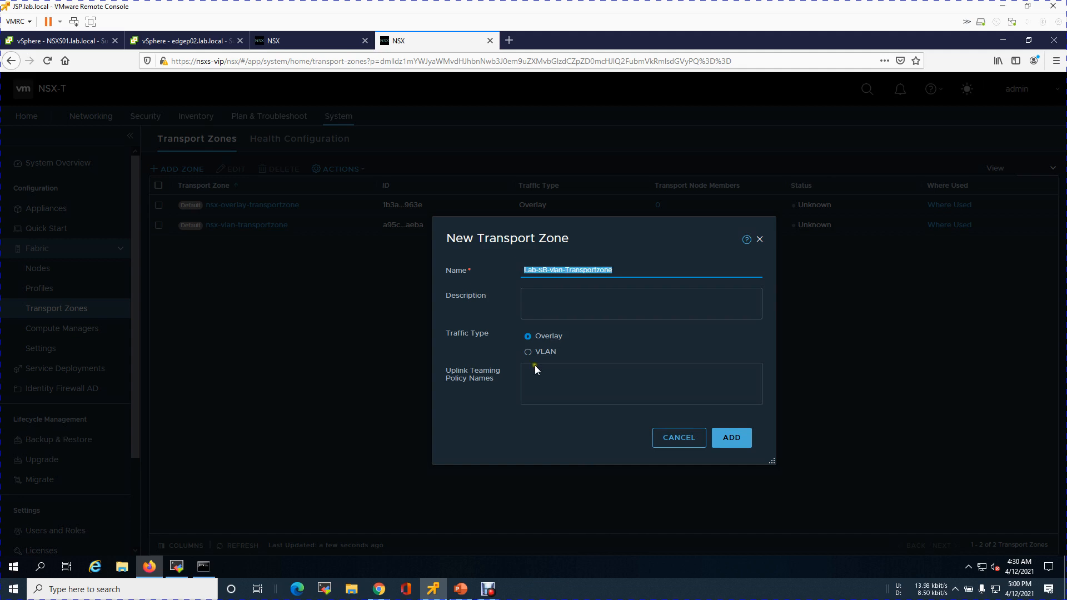
click(737, 439)
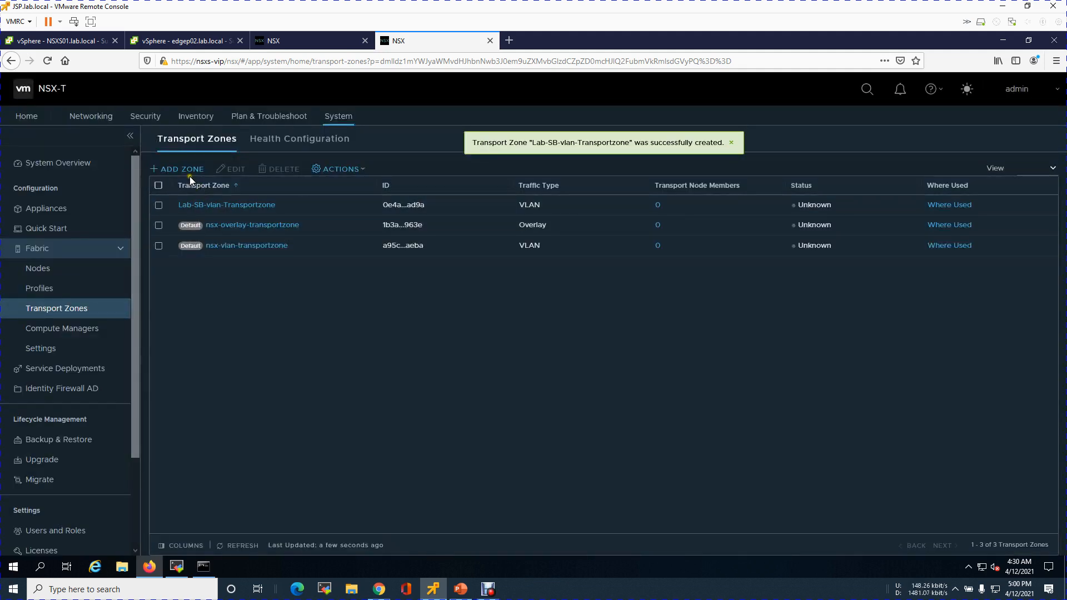
Create an overlay transport zone named Lab-SB-overlay-Transportzone
click(185, 169)
key(ctrl+v)
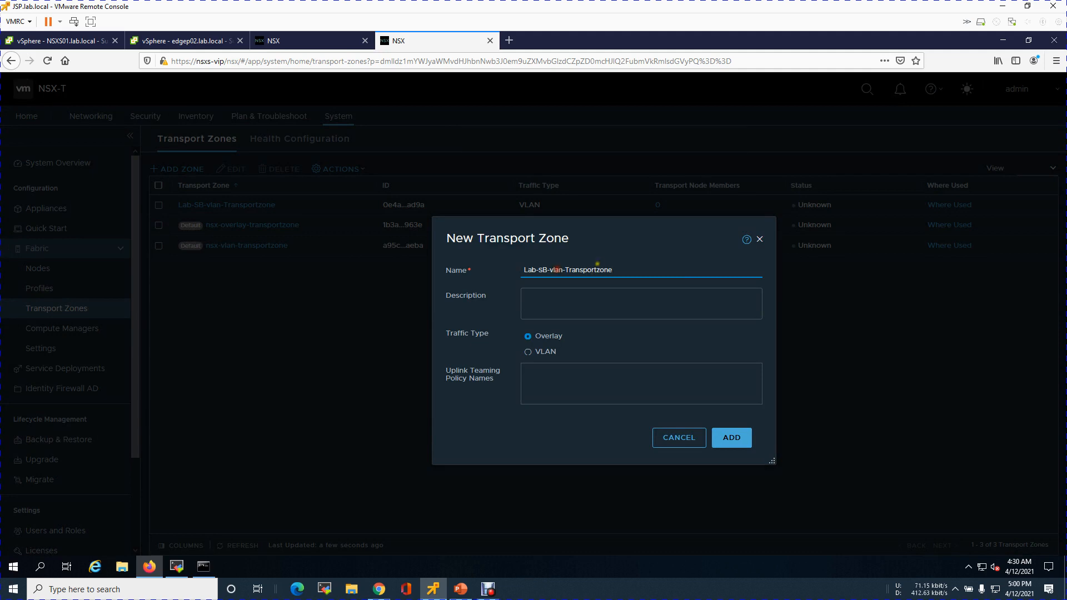
key(BackSpace)
key(BackSpace)
key(BackSpace)
key(BackSpace)
key(BackSpace)
text(overlay-)
click(737, 445)
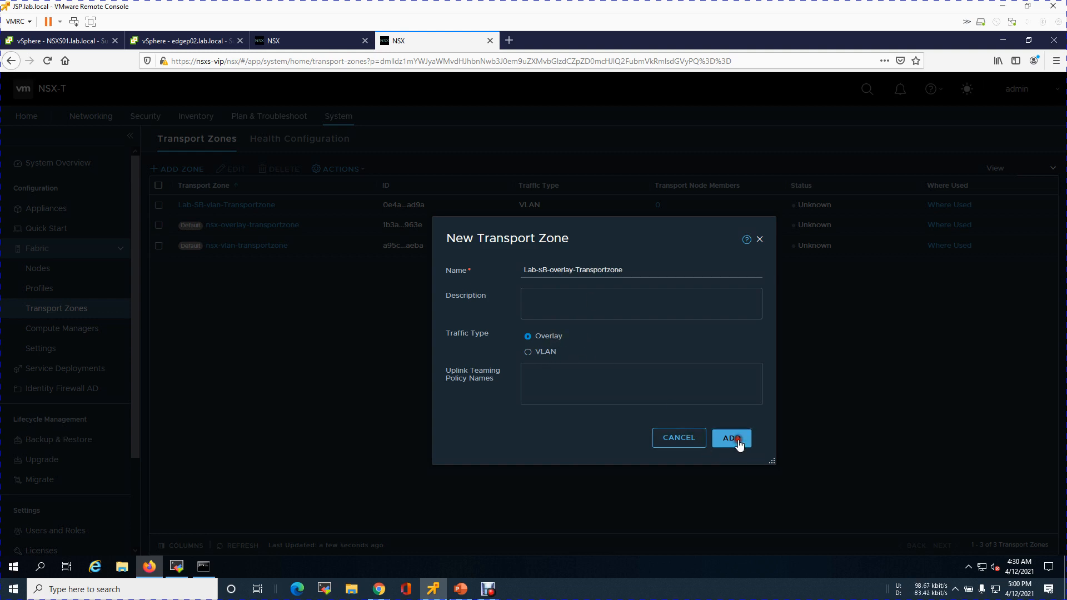
Set Lab-SB-overlay-Transportzone as the default transport zone
click(159, 205)
click(158, 225)
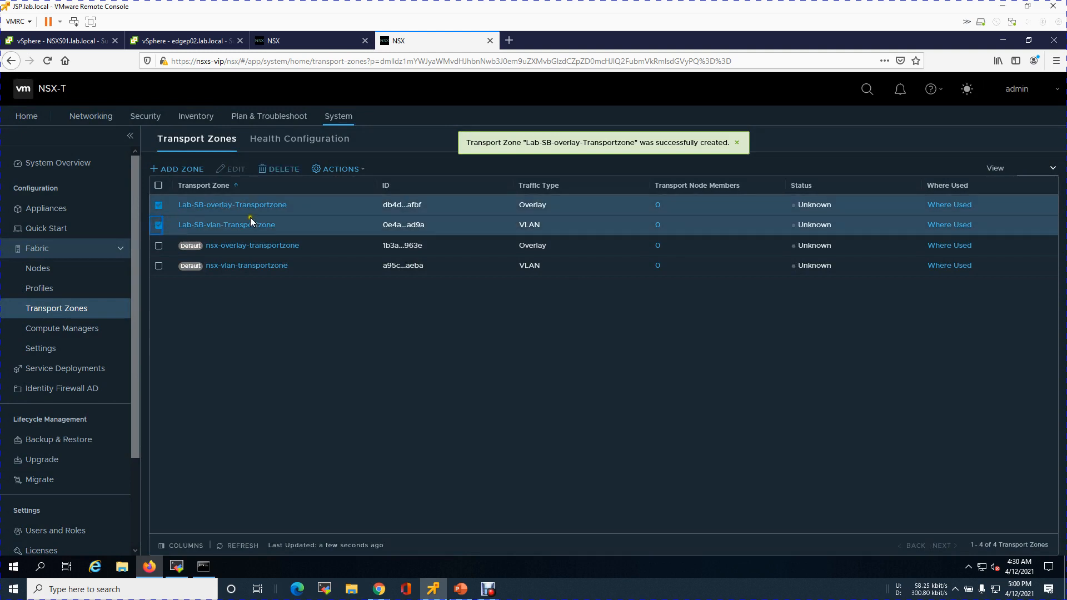
click(338, 169)
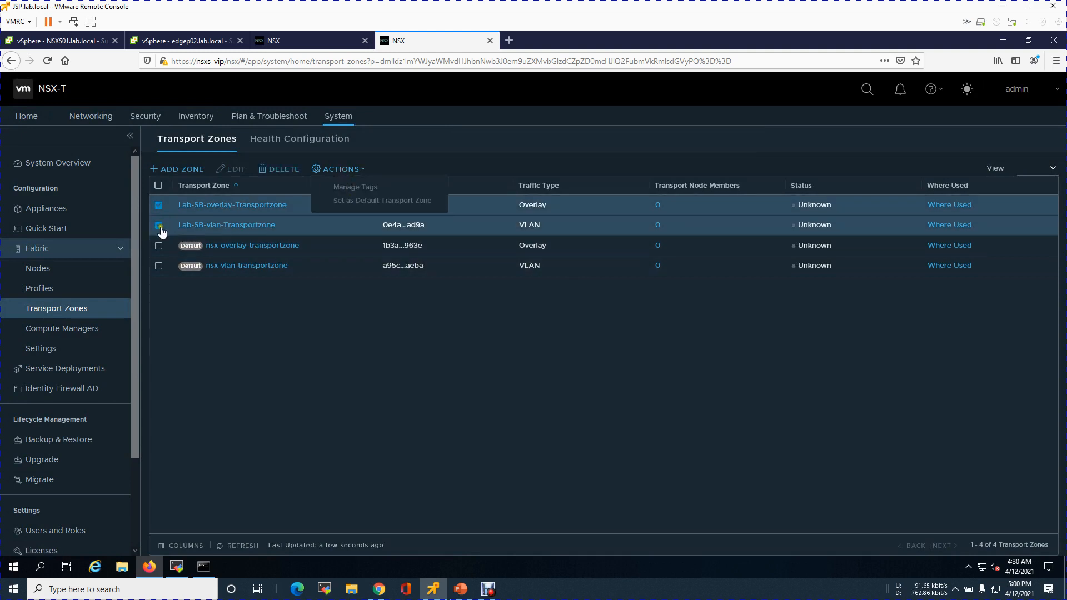
click(158, 225)
click(339, 170)
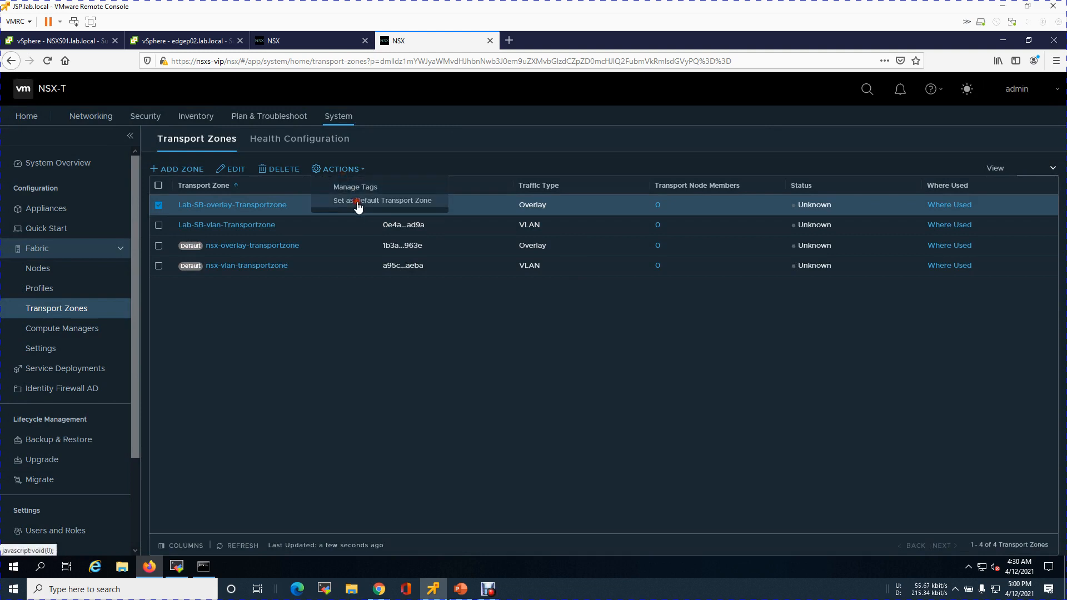
click(360, 205)
click(703, 397)
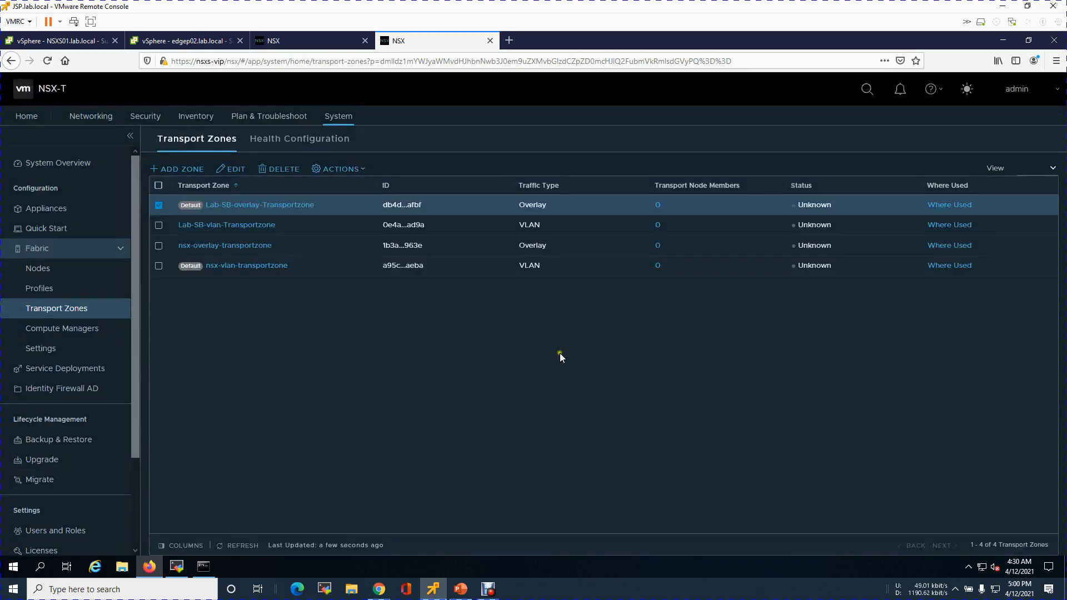
Set Lab-SB-vlan-Transportzone as the default VLAN transport zone
click(158, 206)
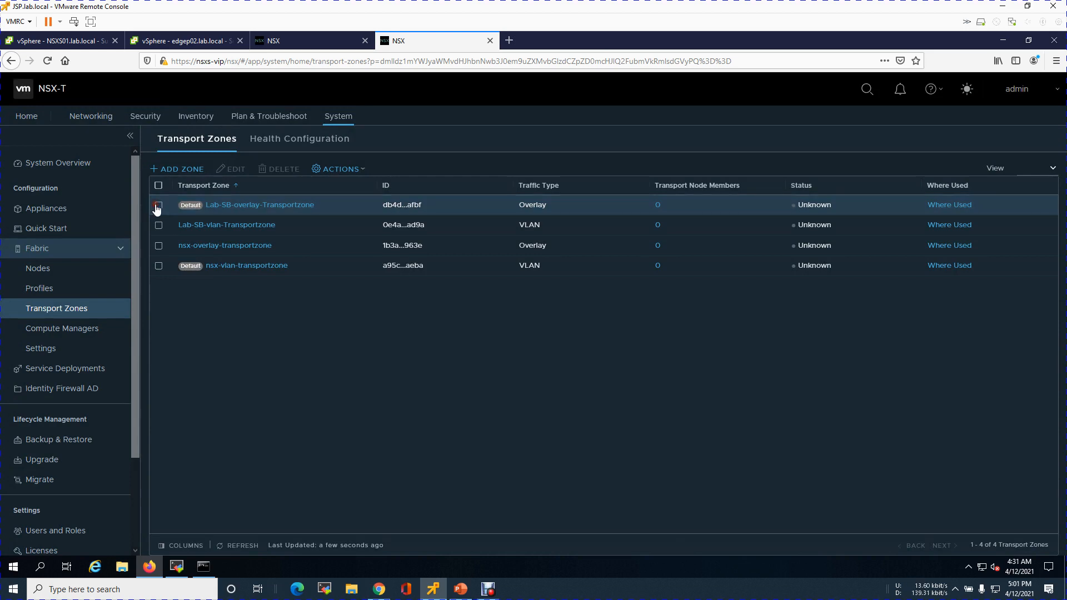
click(158, 226)
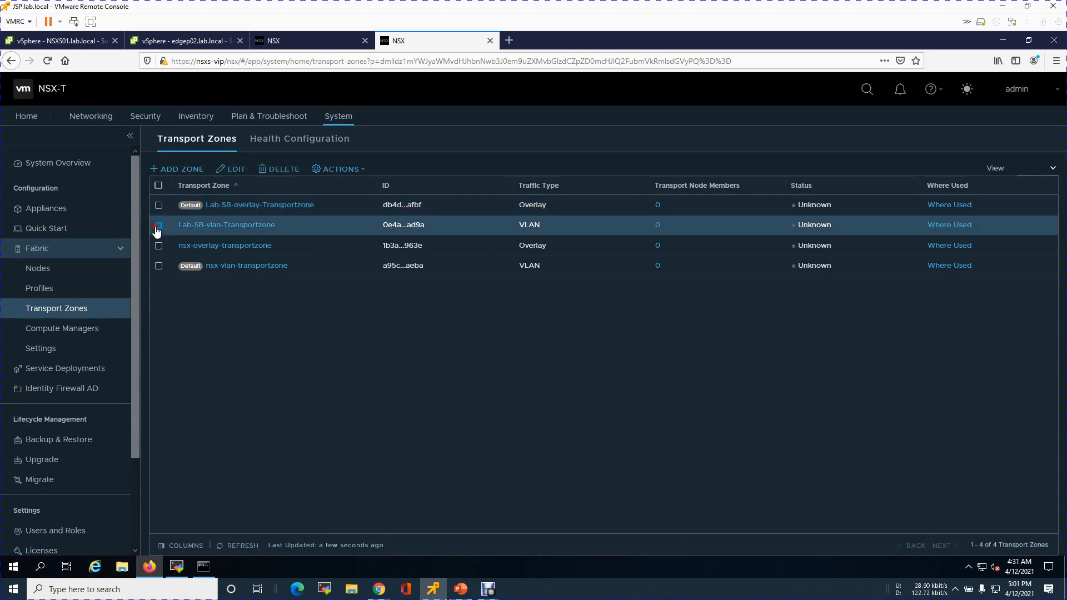
click(347, 171)
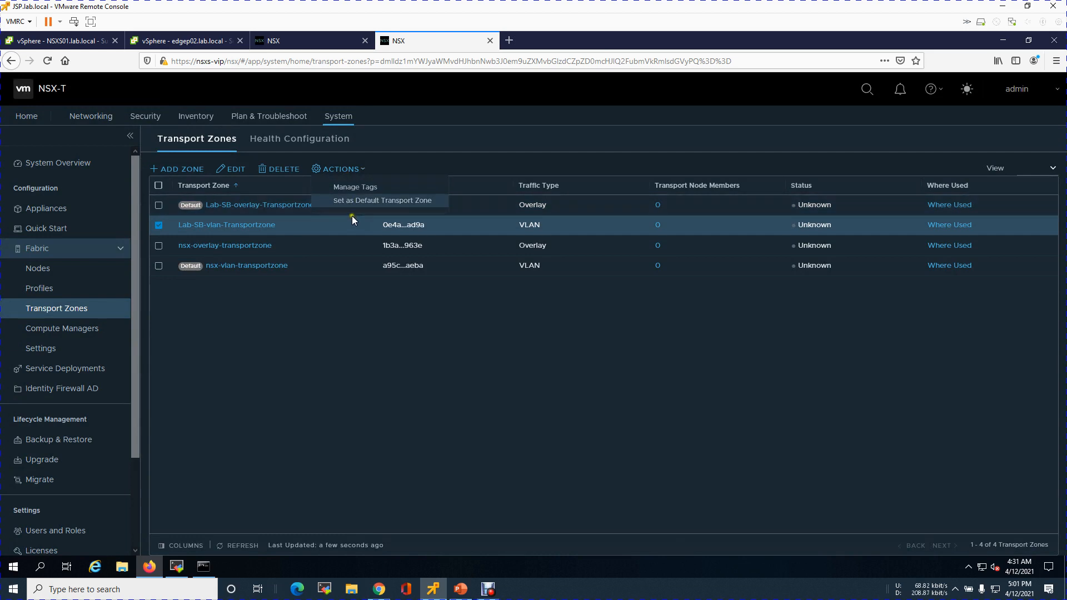
click(364, 201)
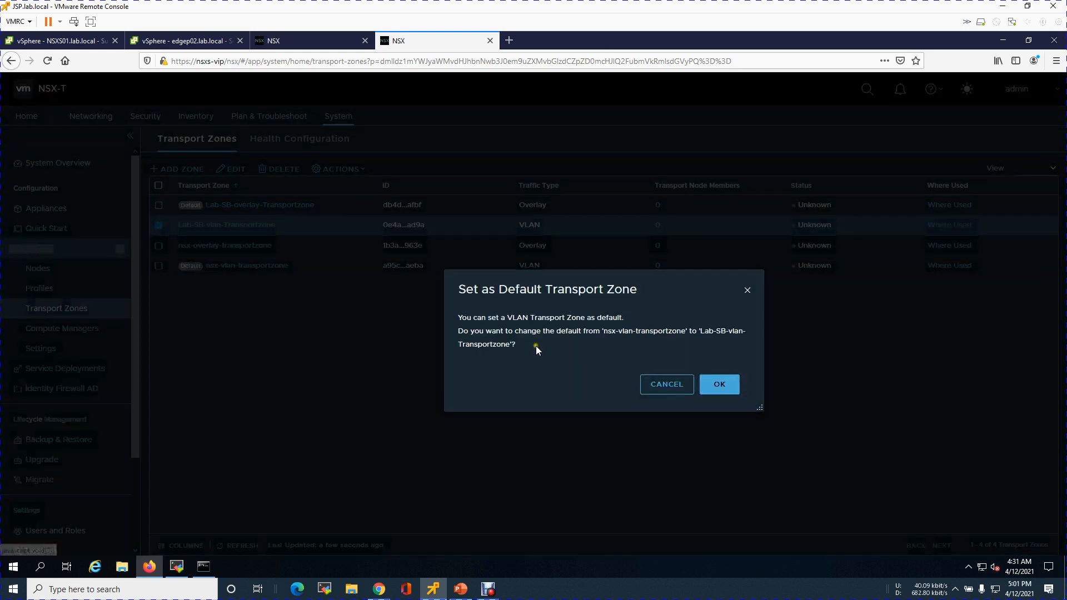
click(718, 384)
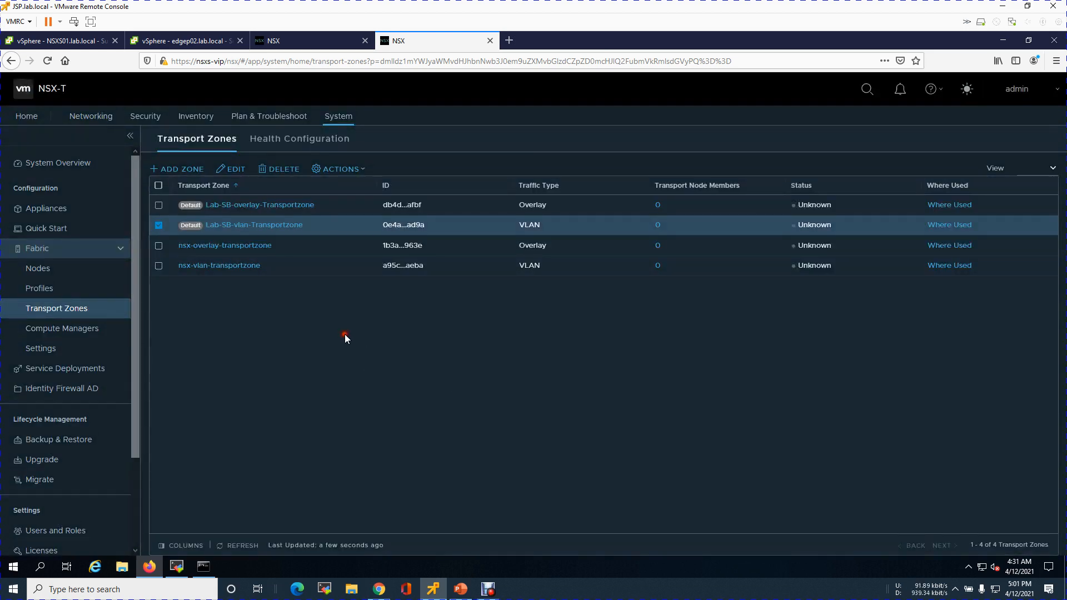
Review the Site-B configuration plan slide for the profile settings
click(160, 224)
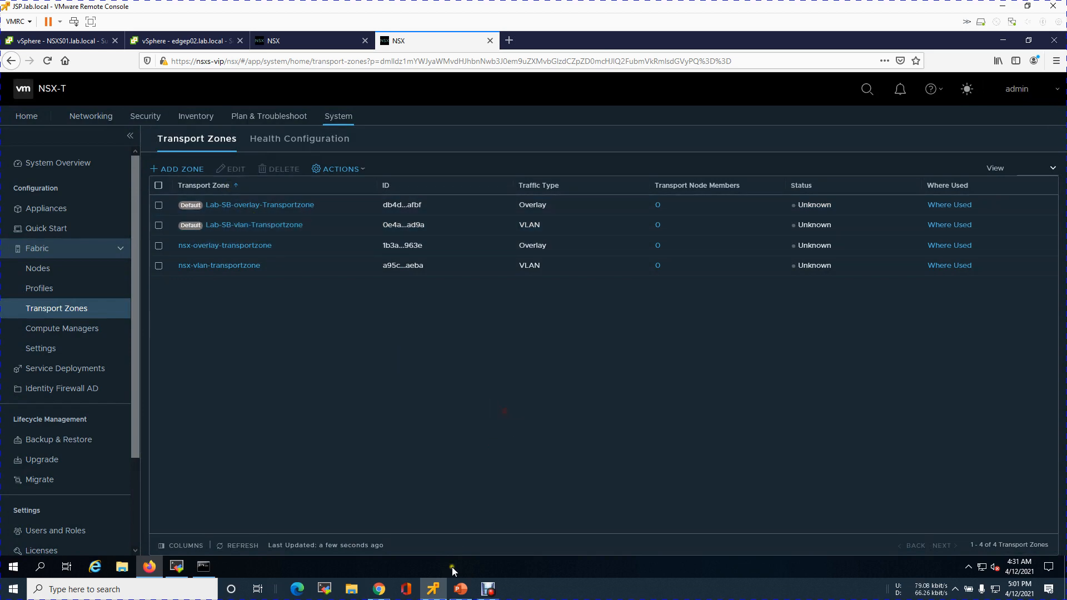
click(461, 589)
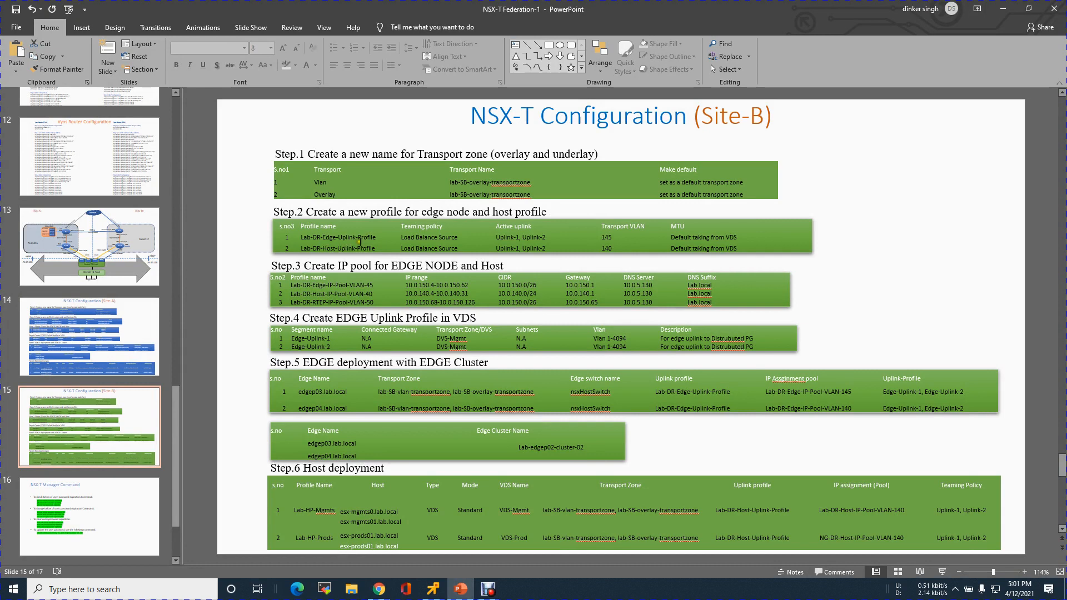
click(1003, 9)
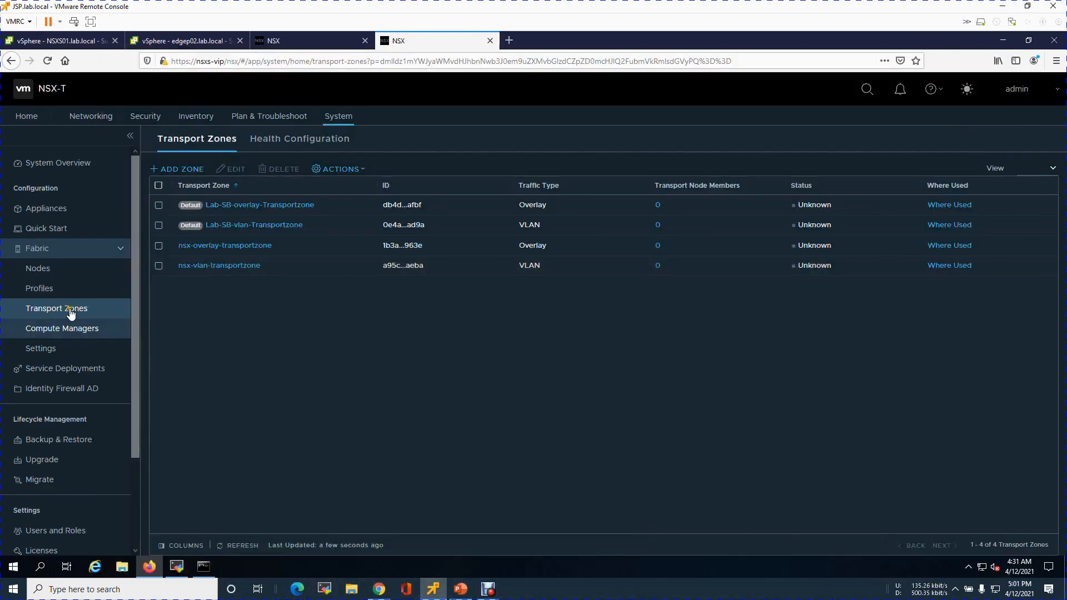
Start a new uplink profile under Fabric Profiles and name it Lab-DR-Edge-Uplink-profile
click(52, 288)
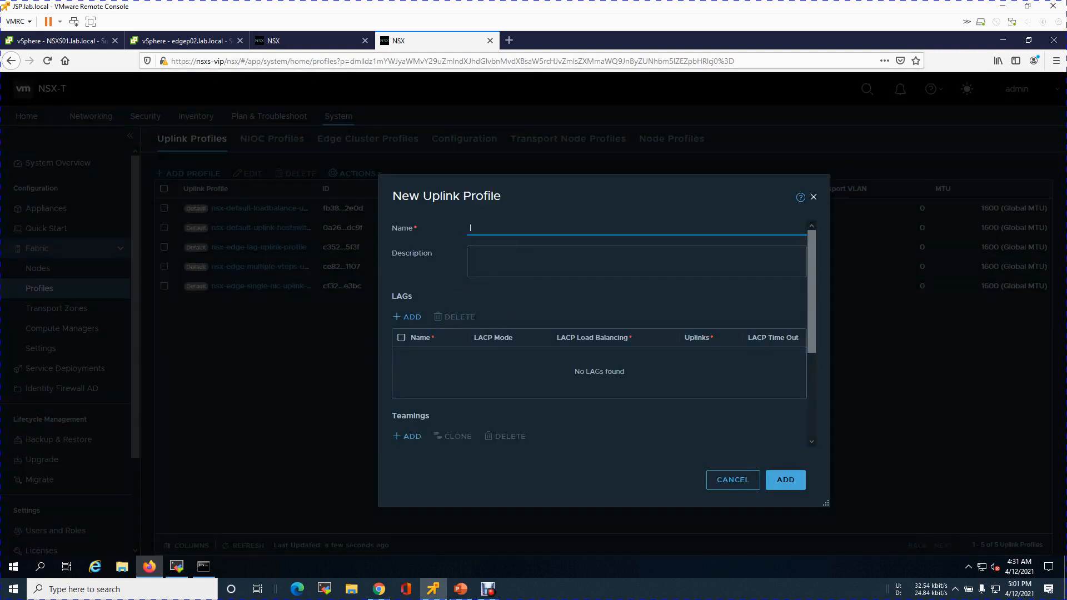
text(R-Edge-Porifle)
key(BackSpace)
key(BackSpace)
key(BackSpace)
click(461, 588)
click(460, 588)
text(l)
text(ink-p)
text(ort)
key(BackSpace)
text(file)
key(ctrl+a)
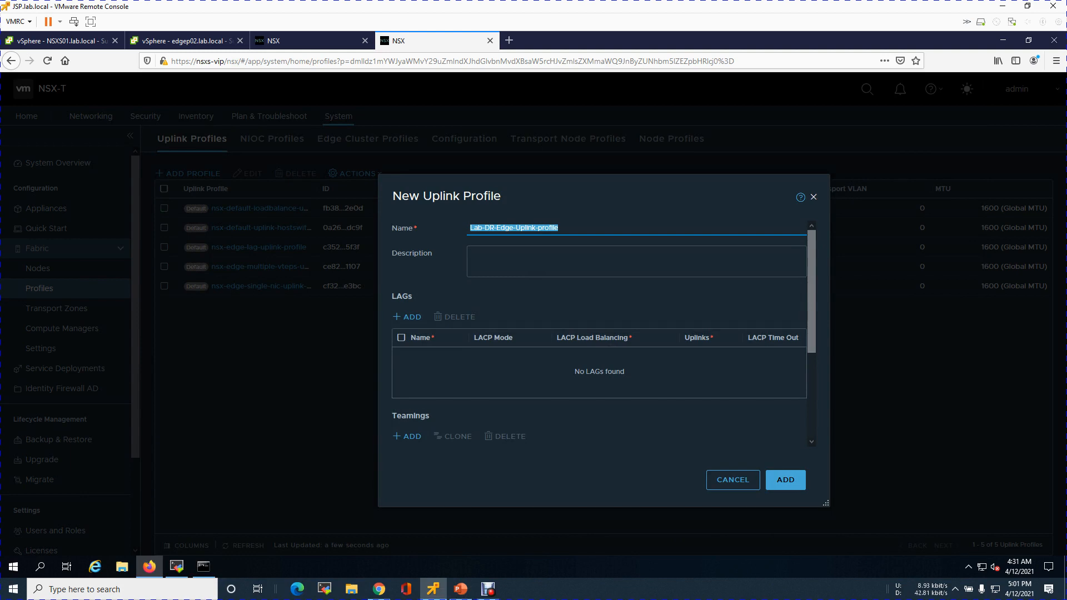
click(517, 269)
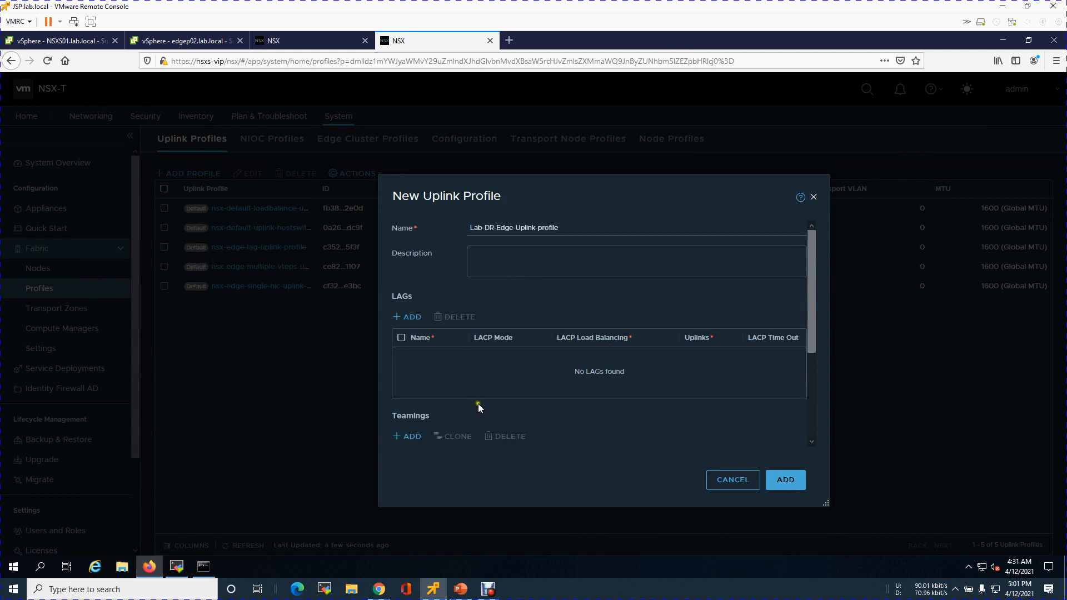
Set the edge uplink profile's default teaming policy to Load Balance Source
drag(810, 333, 803, 434)
click(609, 338)
scroll(609, 339, up, 3)
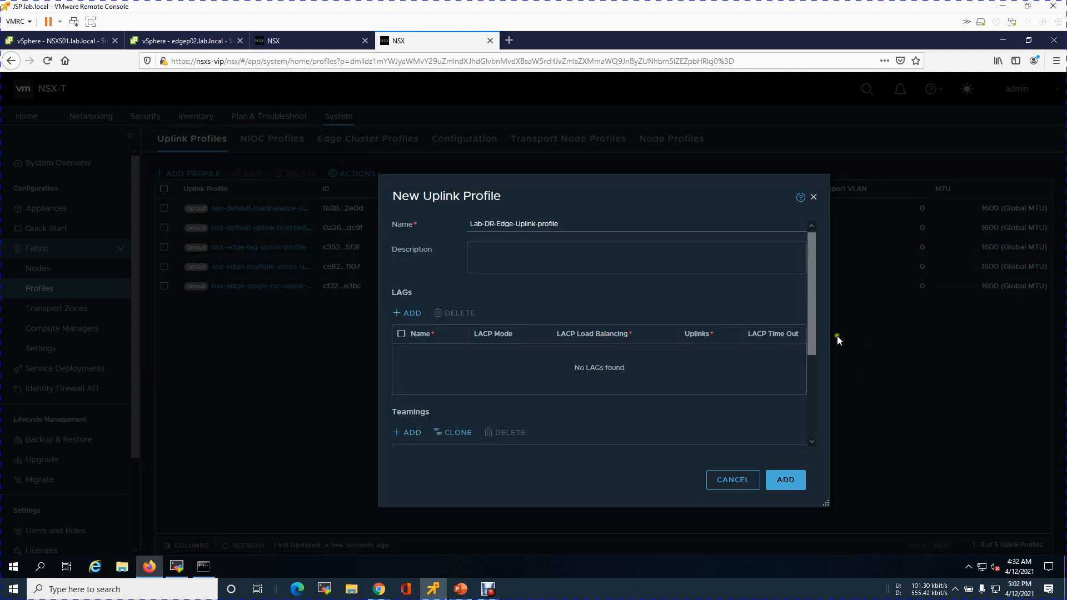
drag(808, 341, 808, 419)
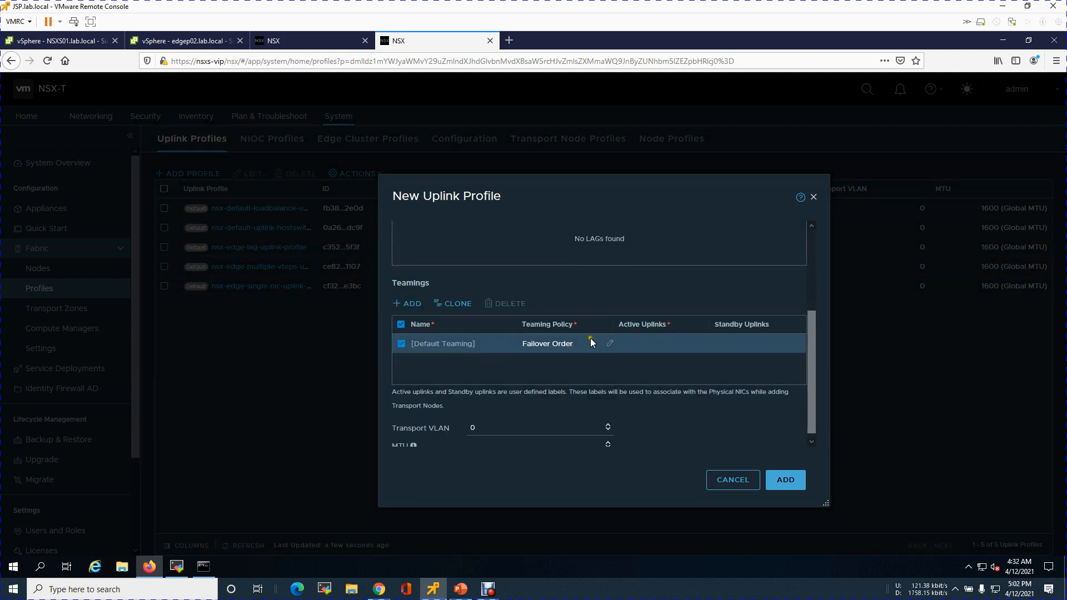
scroll(617, 348, up, 3)
drag(808, 315, 801, 394)
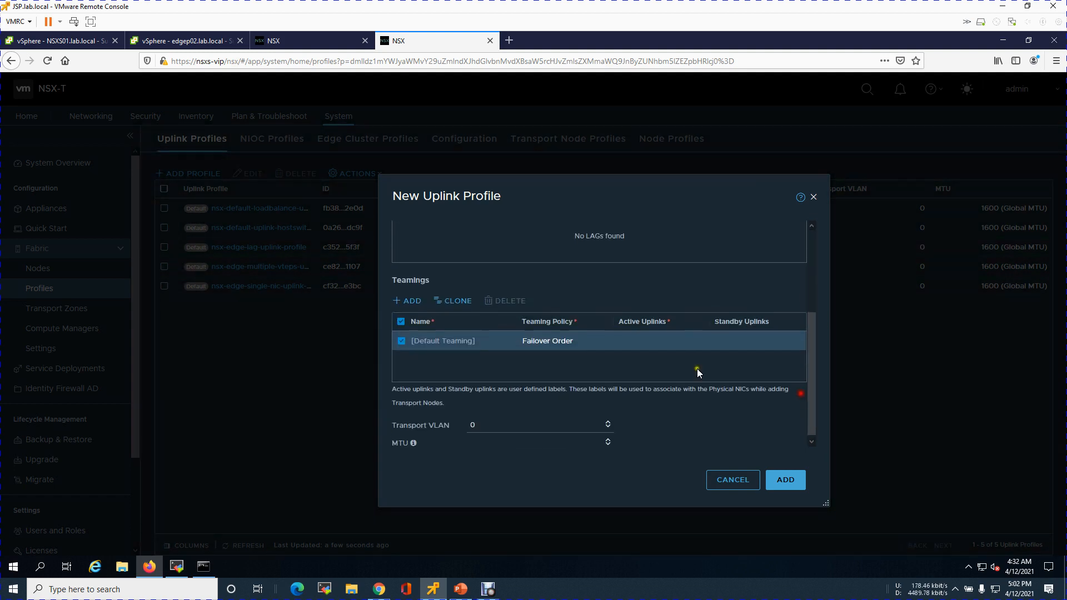
scroll(610, 344, up, 3)
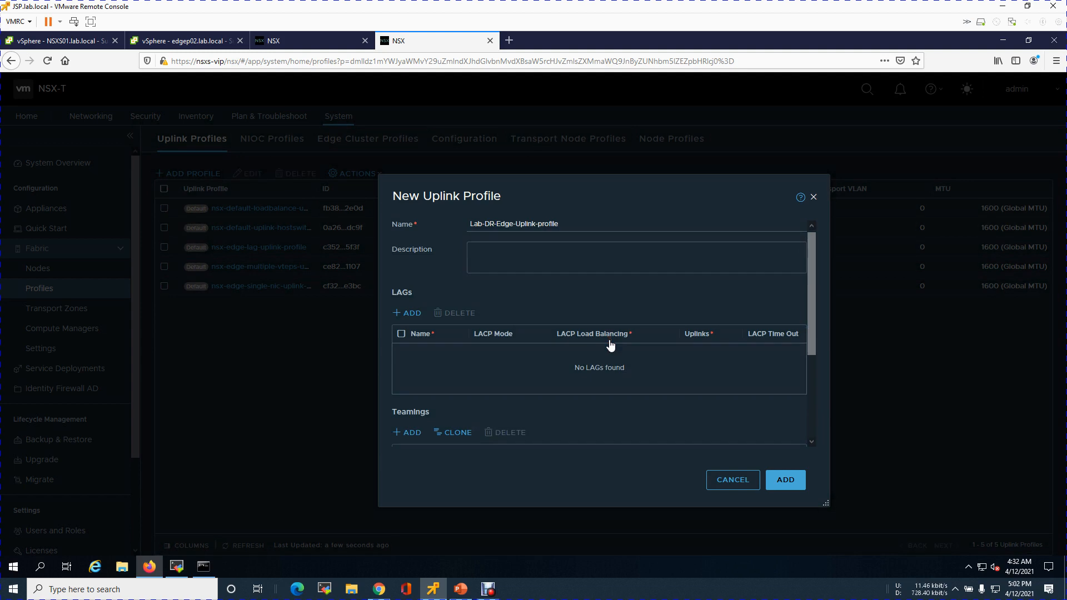
scroll(628, 324, down, 3)
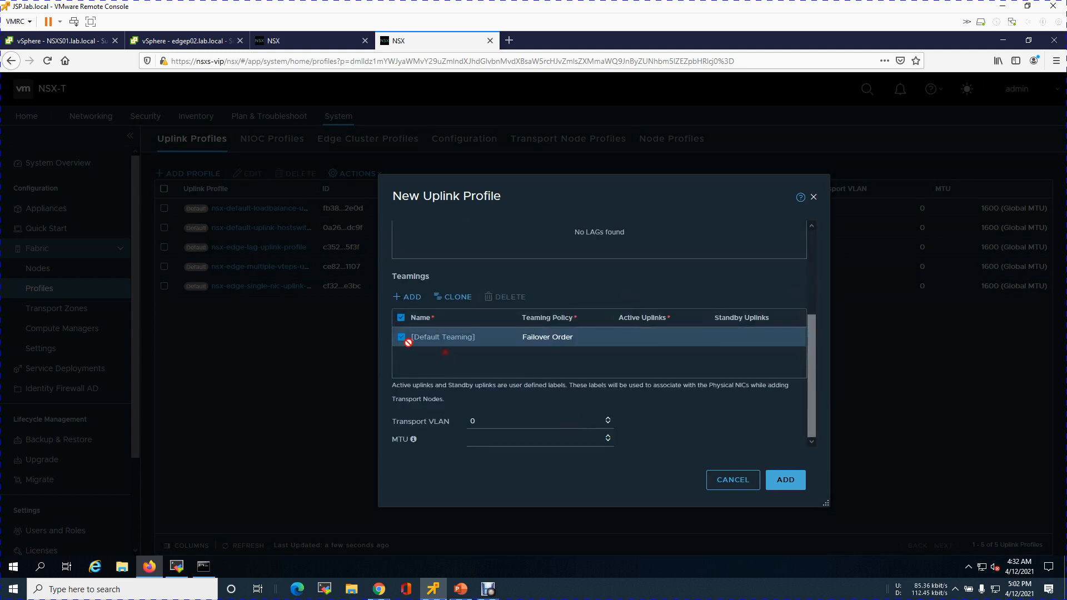
click(401, 317)
click(608, 339)
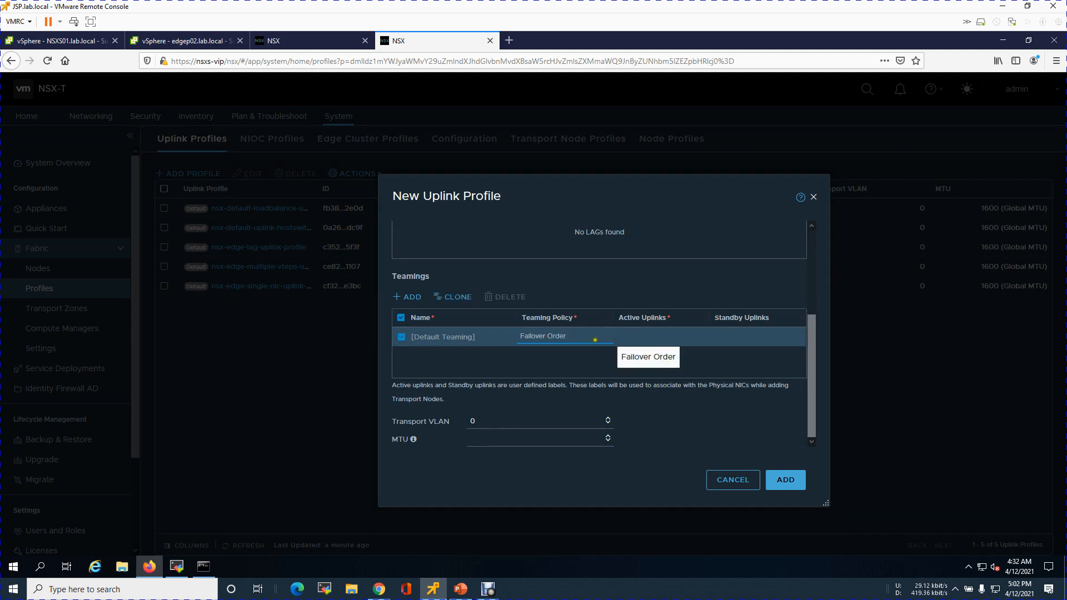
click(600, 339)
click(588, 364)
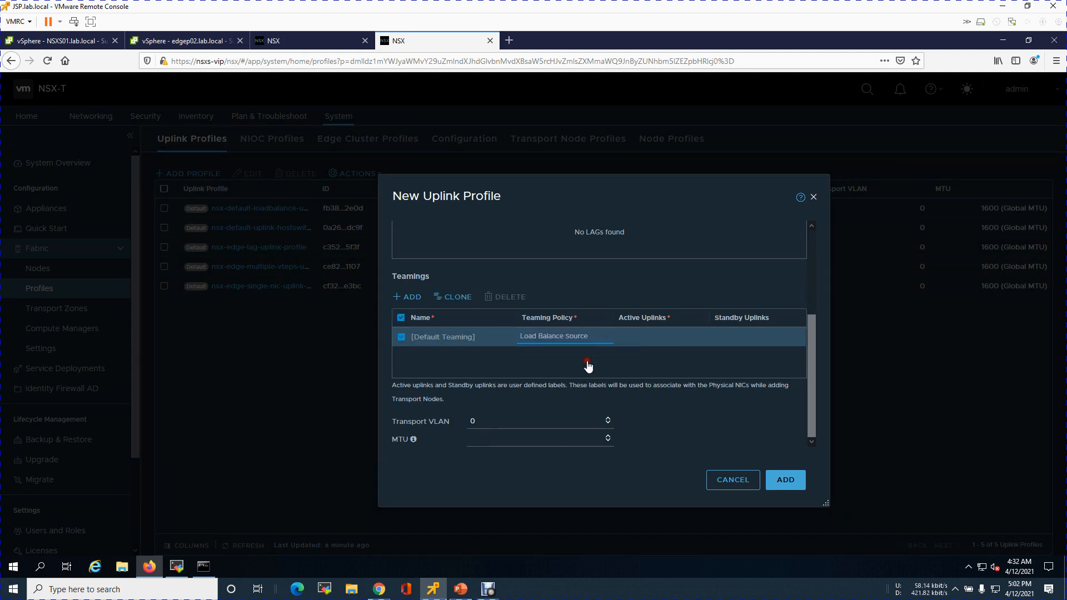
Enter Uplink-1,Uplink-2 as the default teaming's active uplinks
click(658, 335)
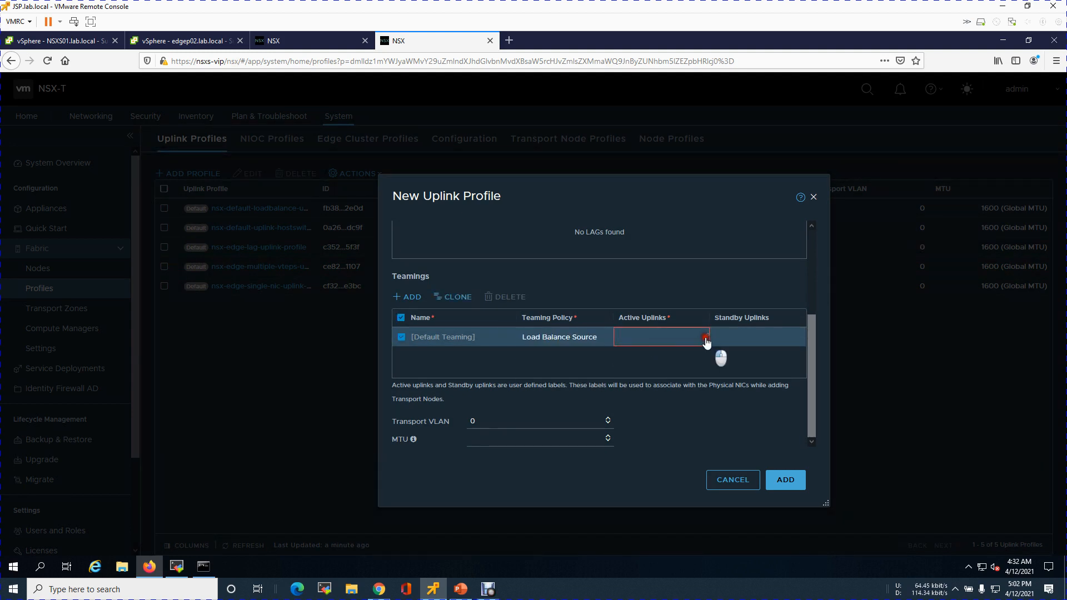
text(Uplink-1,)
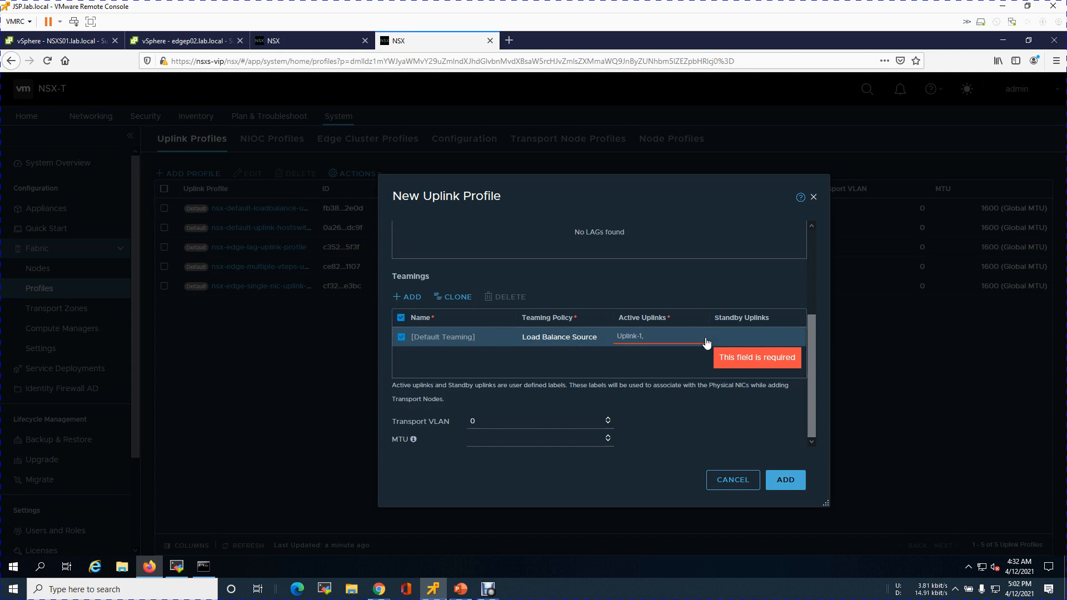
key(BackSpace)
text(,Uplink)
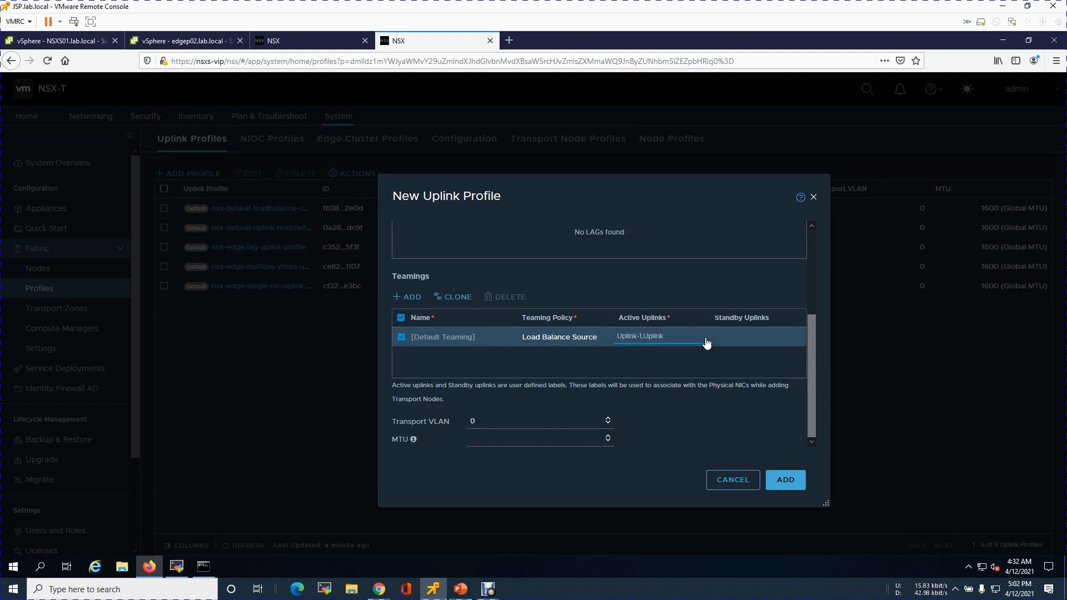
text(2)
click(688, 367)
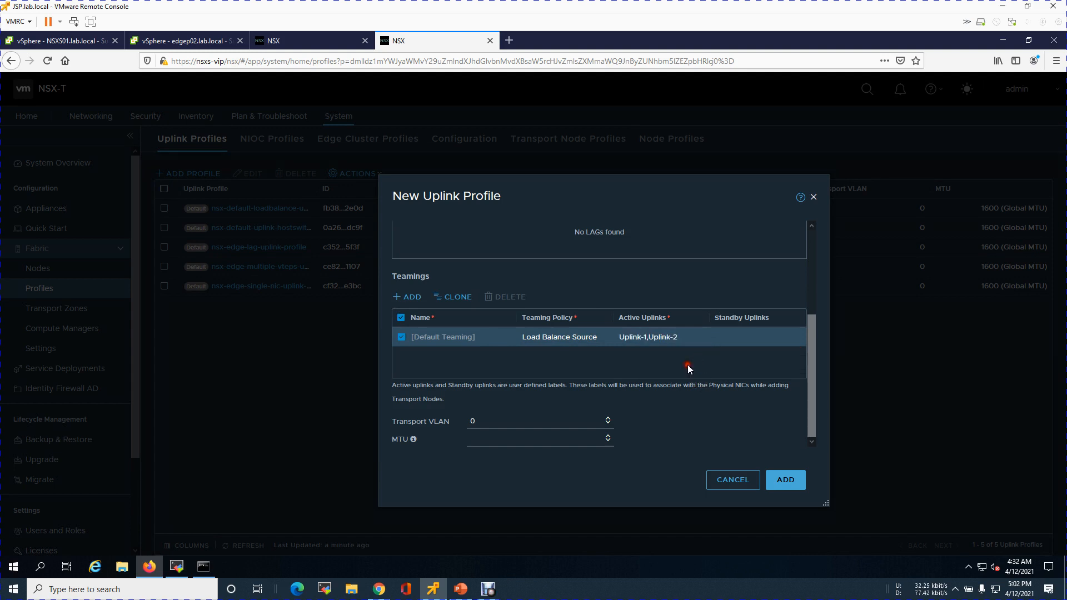
Check the plan slide, then set the edge profile's transport VLAN to 145 and MTU to 9000
click(535, 419)
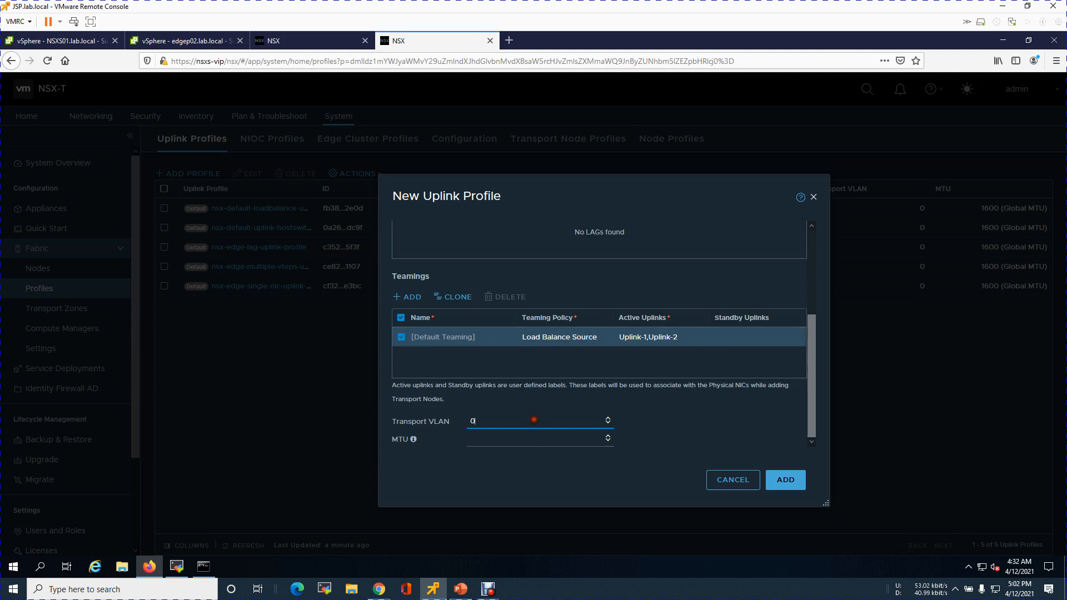
click(464, 594)
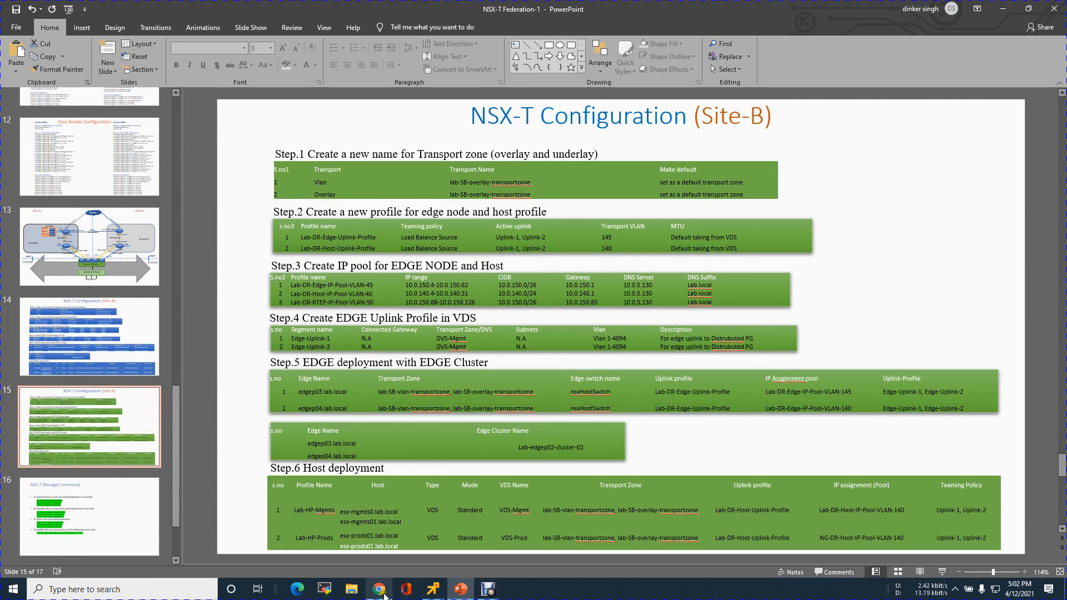
click(433, 592)
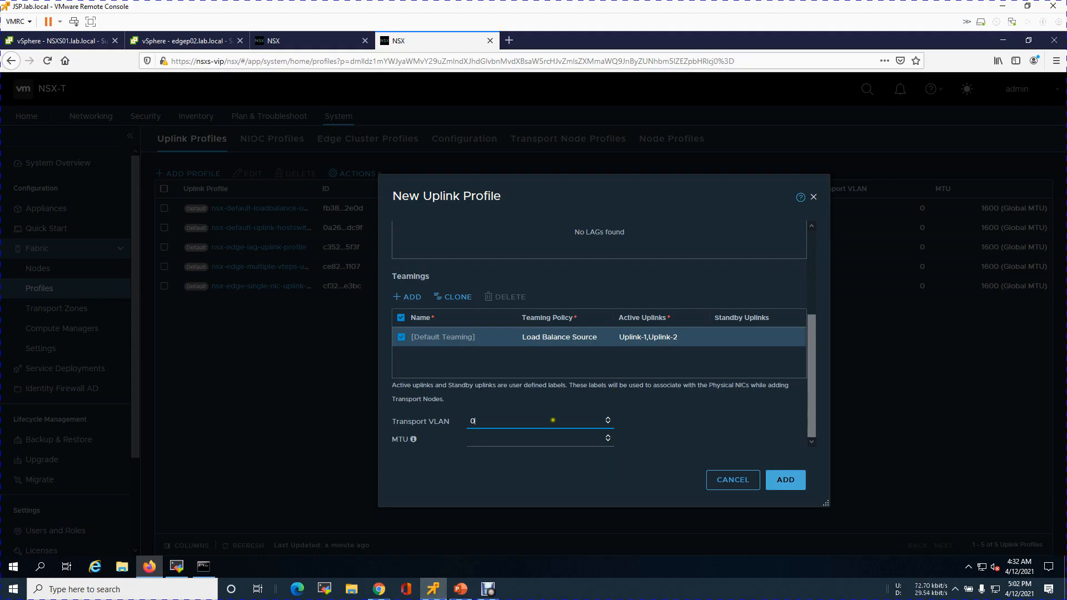
drag(467, 419, 451, 419)
text(145)
click(515, 438)
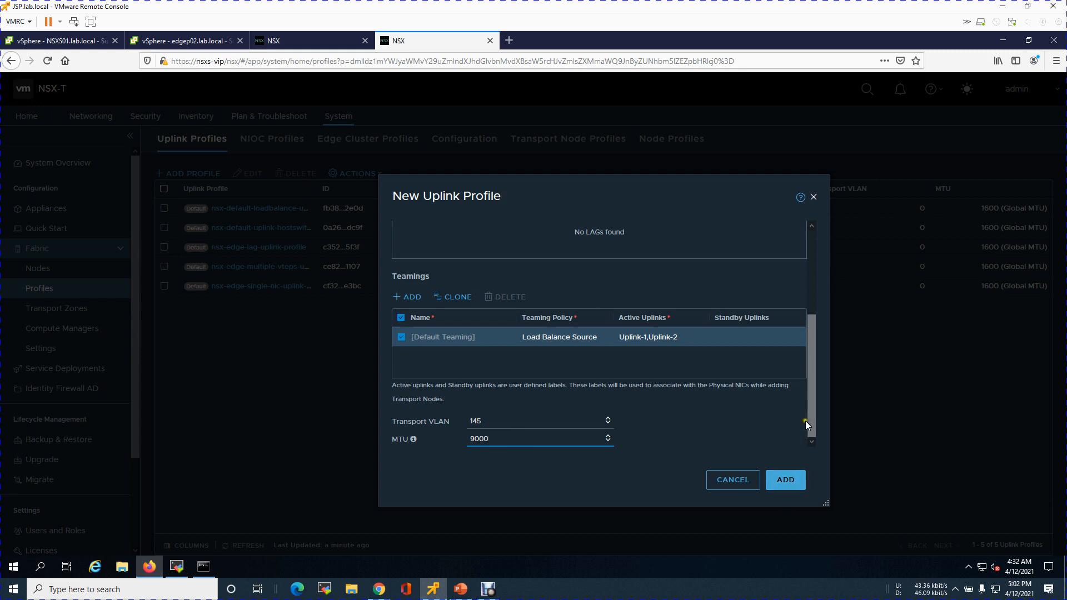
Copy the profile name and save the Lab-DR-Edge-Uplink-profile uplink profile
drag(812, 414, 812, 297)
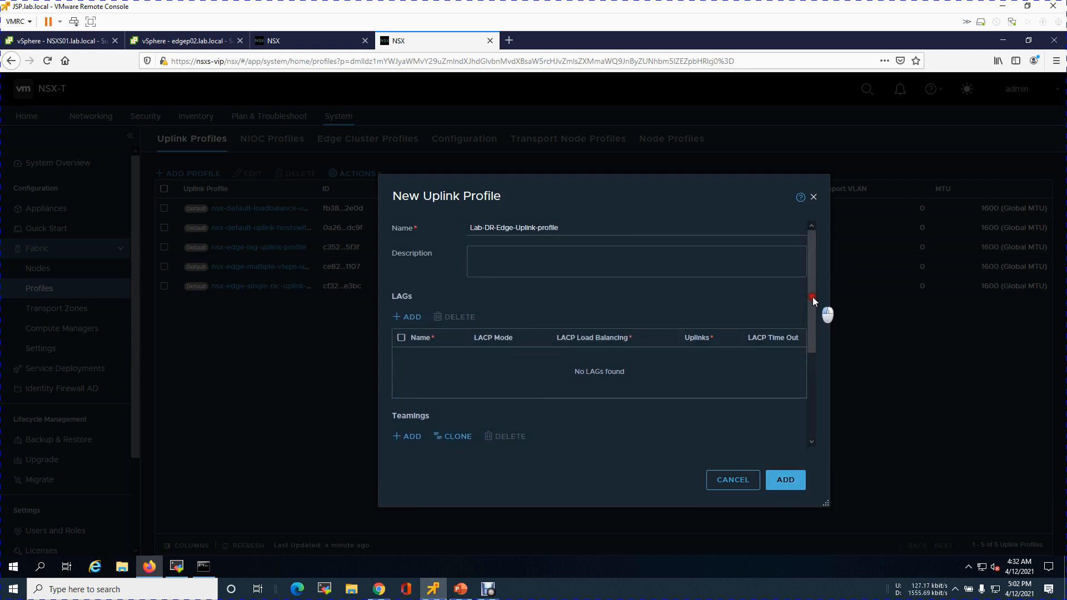
drag(561, 228, 461, 227)
key(ctrl+c)
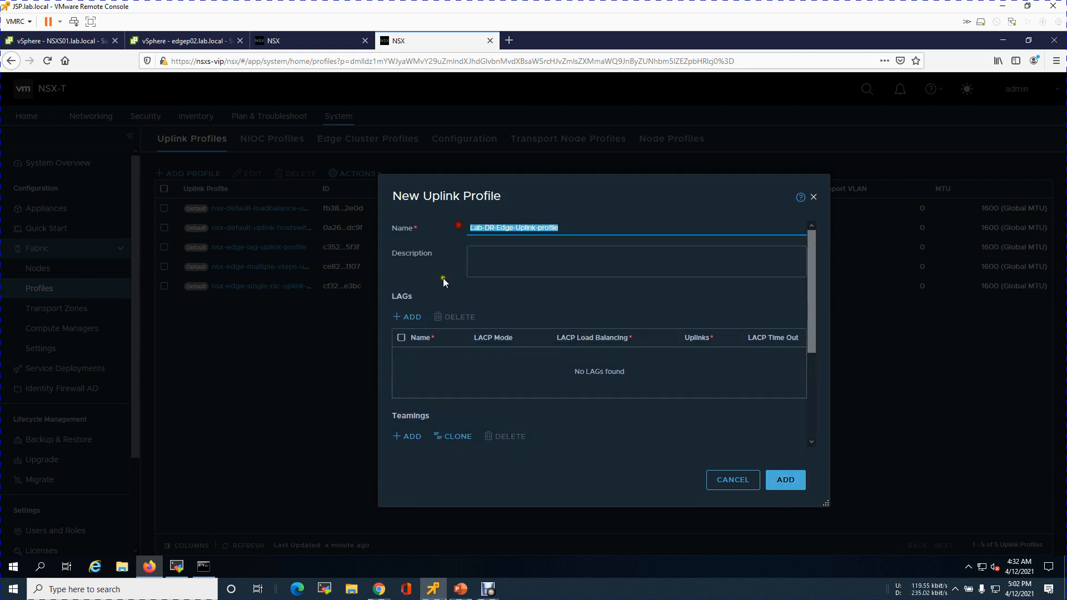
drag(815, 308, 811, 421)
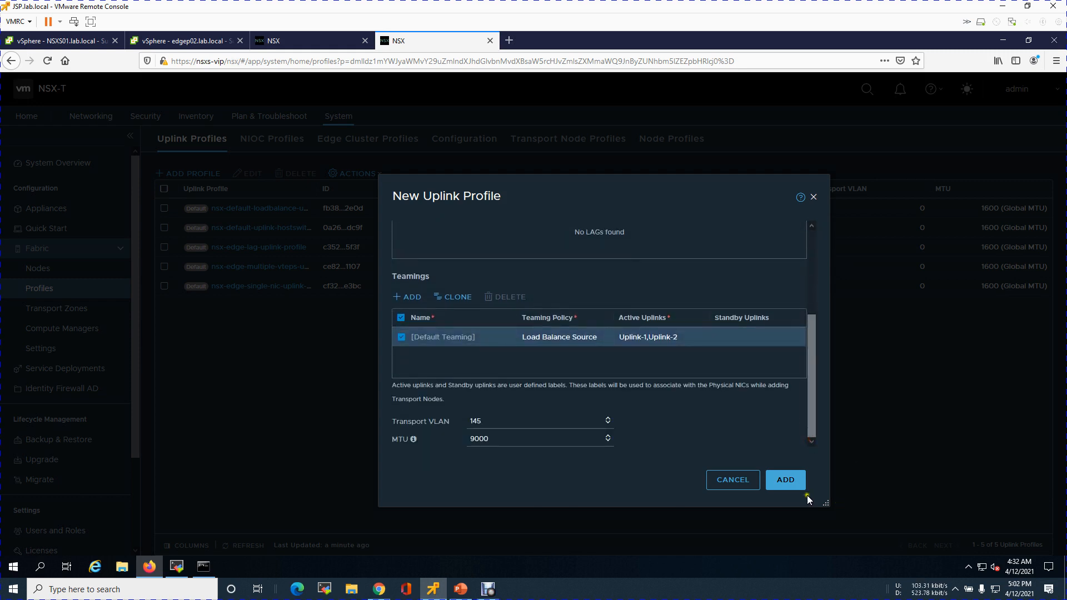
click(789, 482)
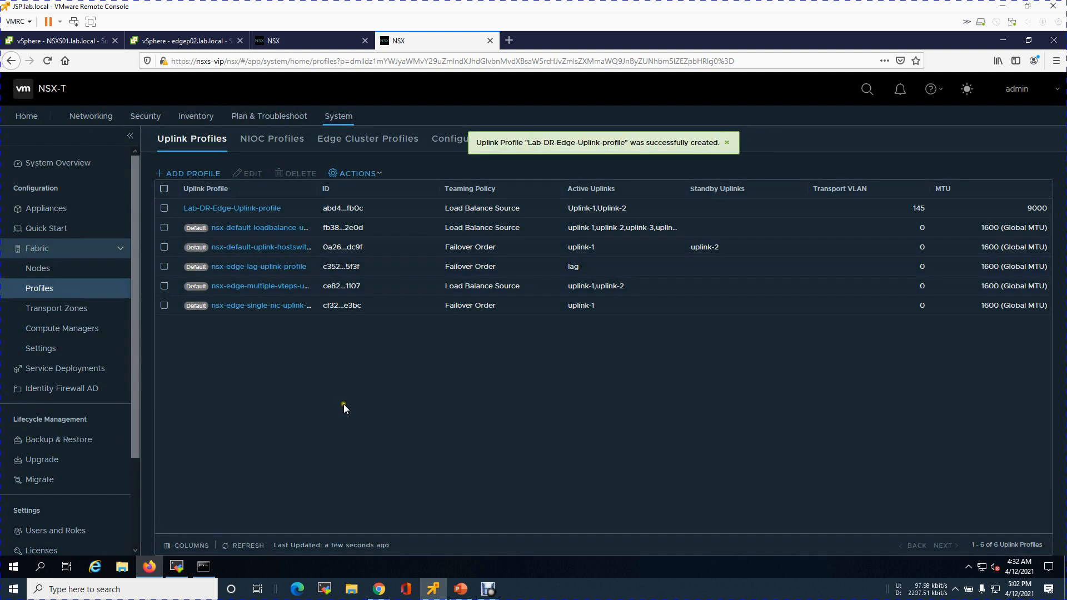
Start another uplink profile and name it Lab-DR-Host-Uplink-profile
click(188, 173)
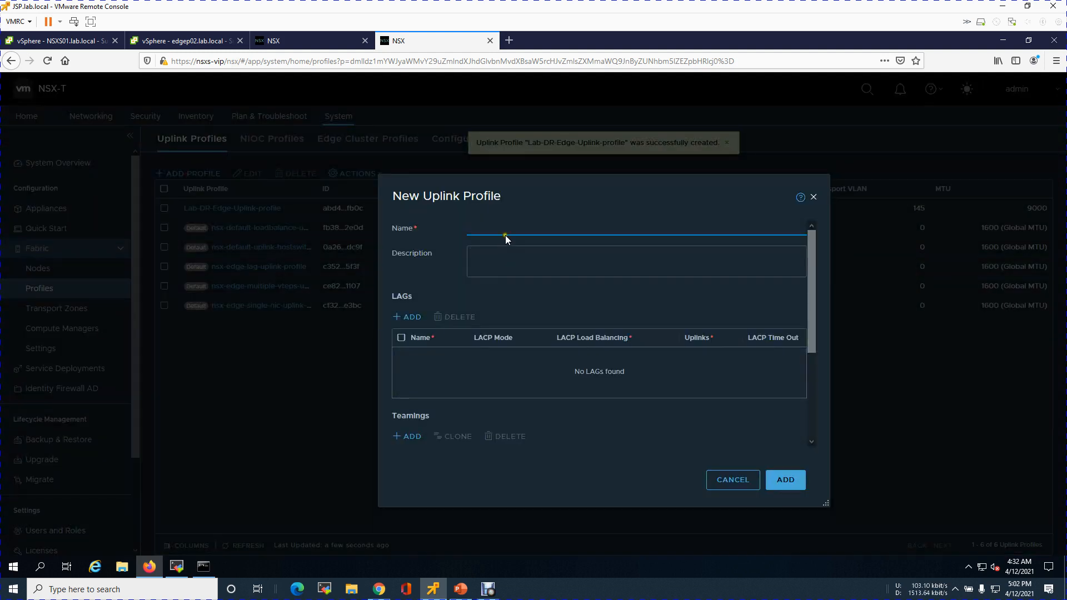
key(ctrl+v)
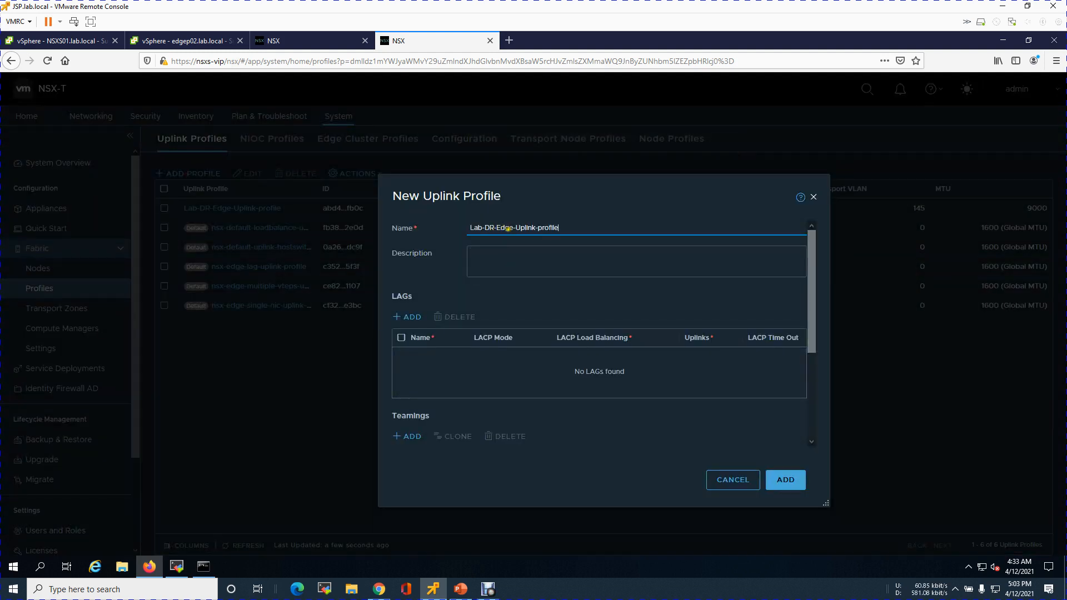
key(BackSpace)
key(BackSpace)
key(BackSpace)
key(BackSpace)
key(BackSpace)
text(-Host)
Set the host uplink profile's default teaming policy to Load Balance Source
drag(814, 349, 807, 419)
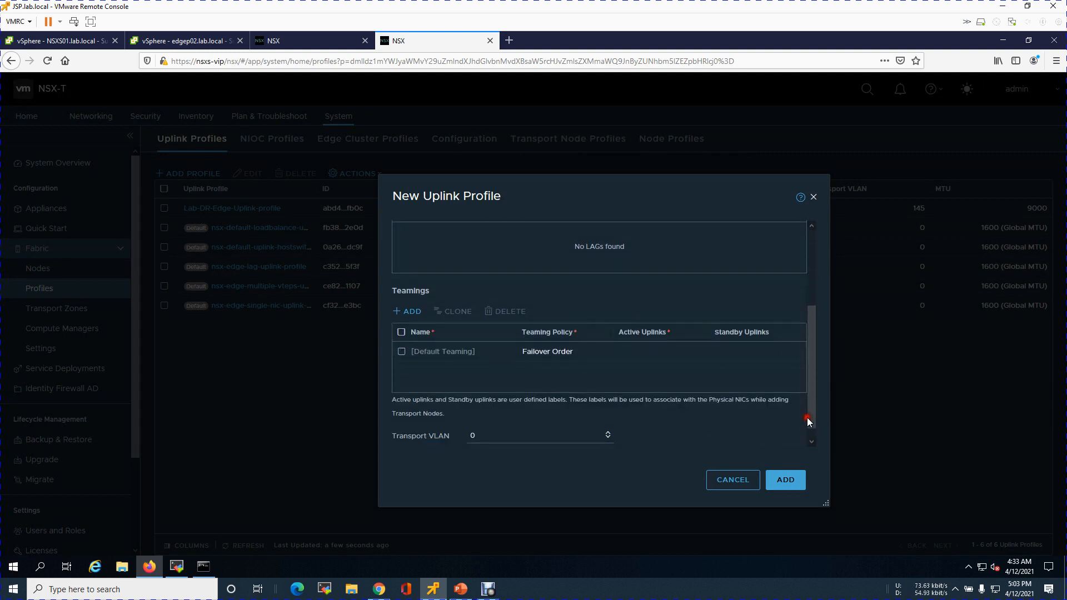
scroll(610, 356, up, 3)
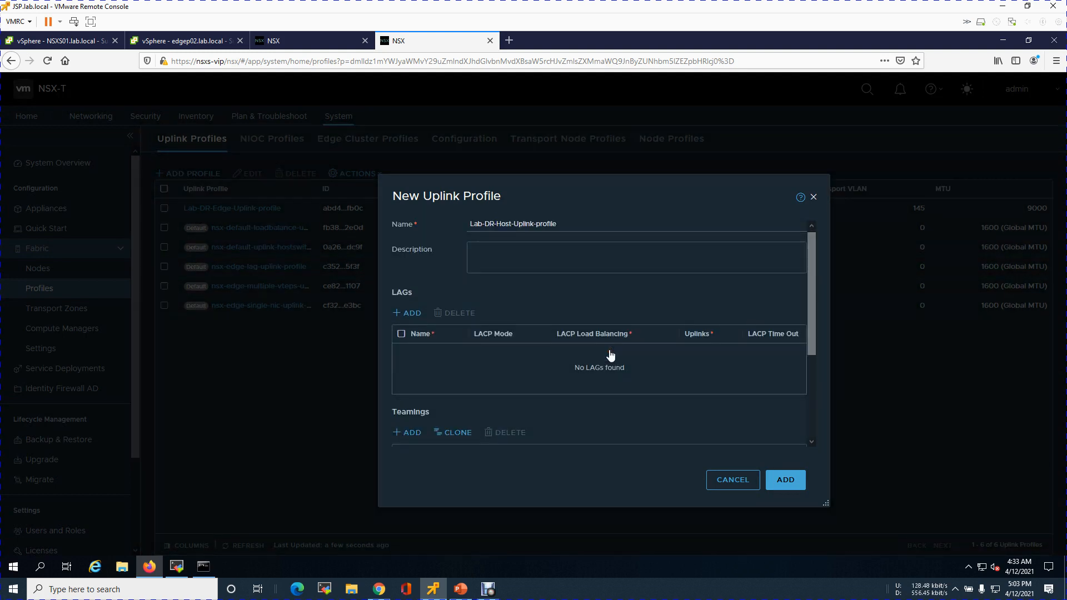
scroll(768, 386, down, 3)
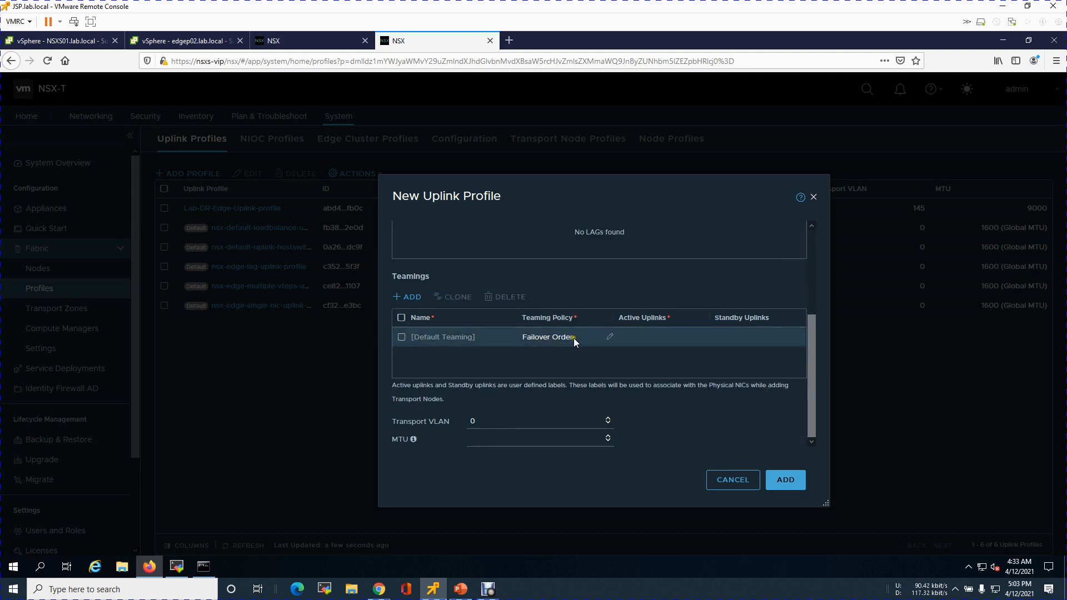
click(612, 340)
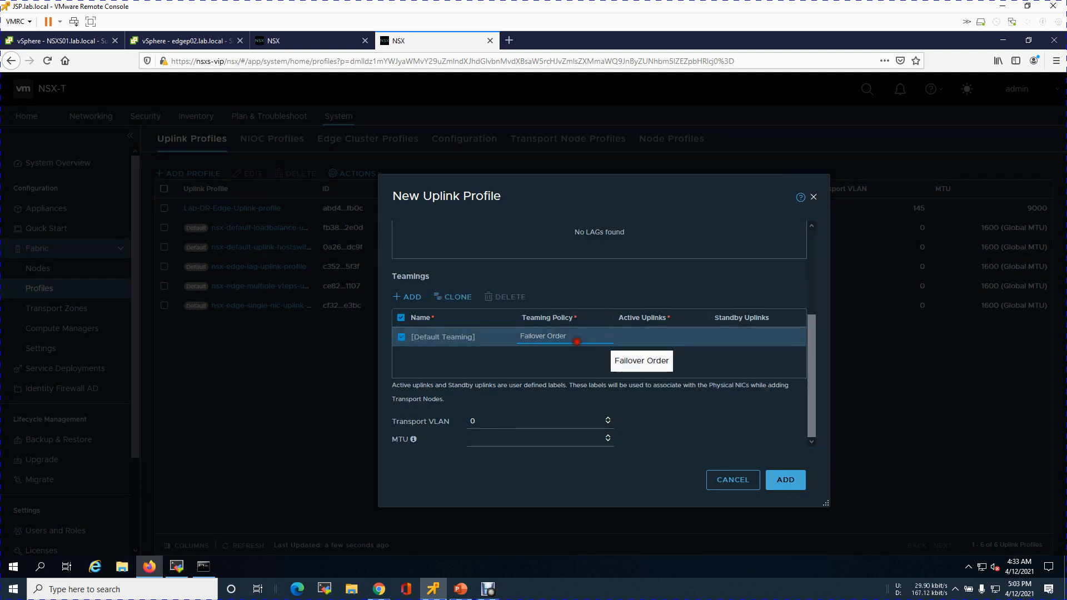
click(577, 340)
click(584, 364)
Enter Uplink-1,Uplink-2 as the host profile's active uplinks
click(694, 340)
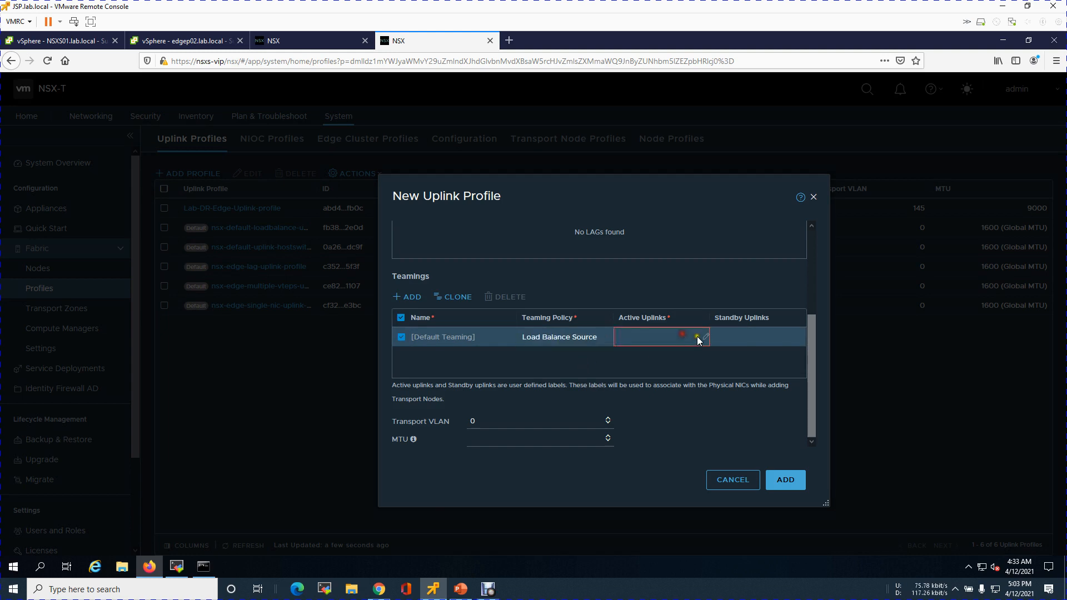
click(700, 339)
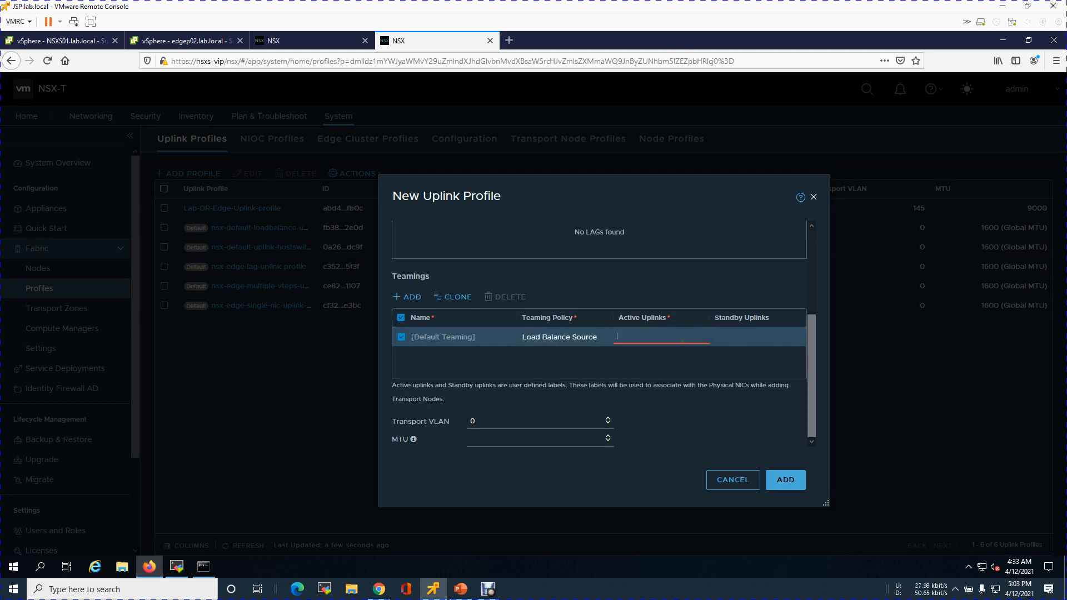
text(Up)
text(link-1,Uplink-)
click(516, 421)
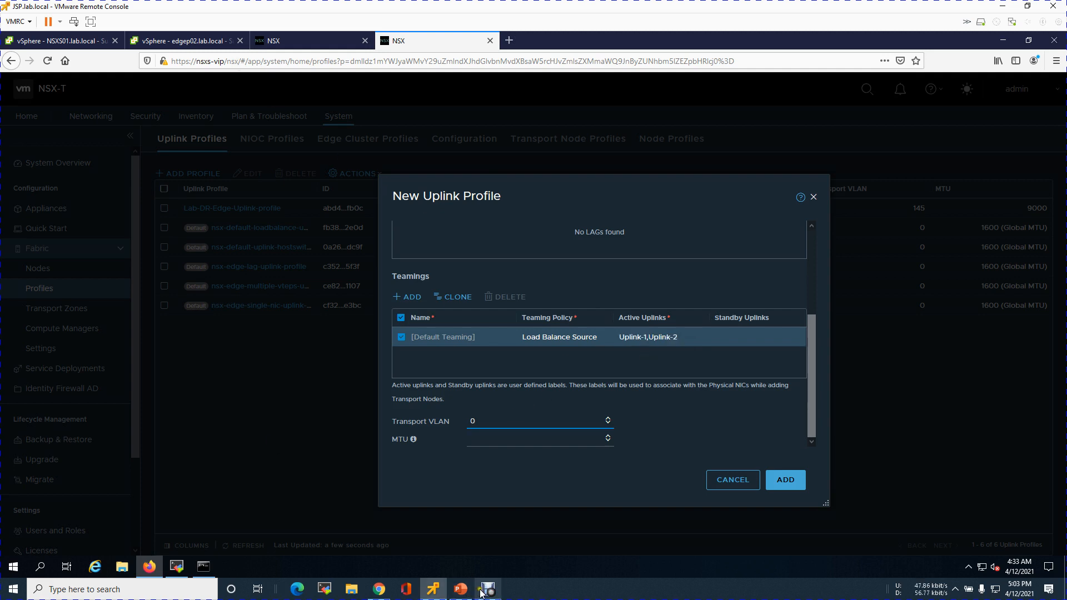
Check the plan slide, set the host profile's transport VLAN to 140, and add the profile
click(458, 591)
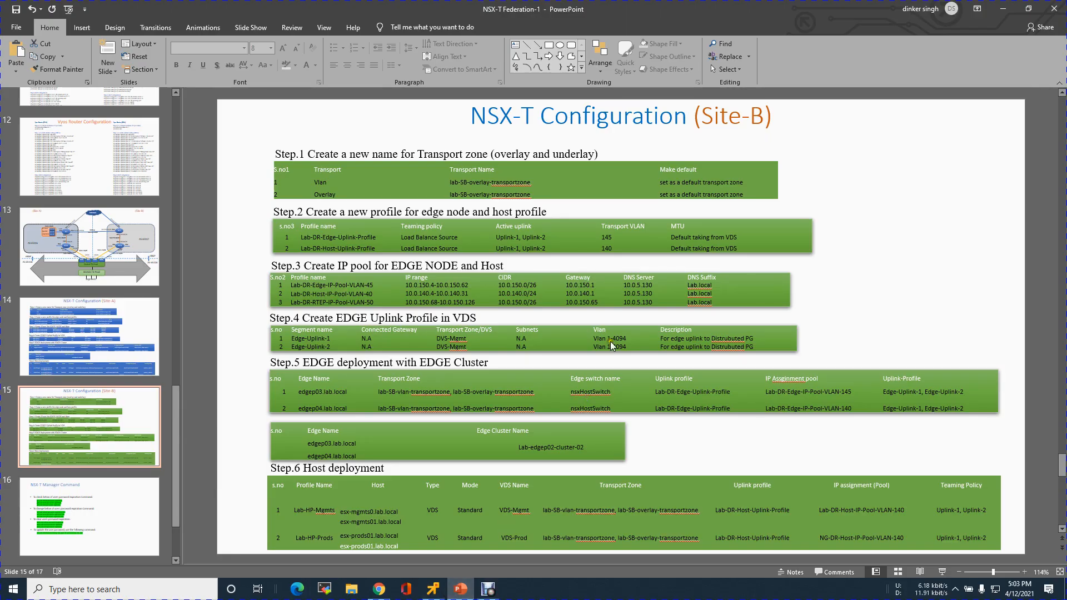
double_click(608, 248)
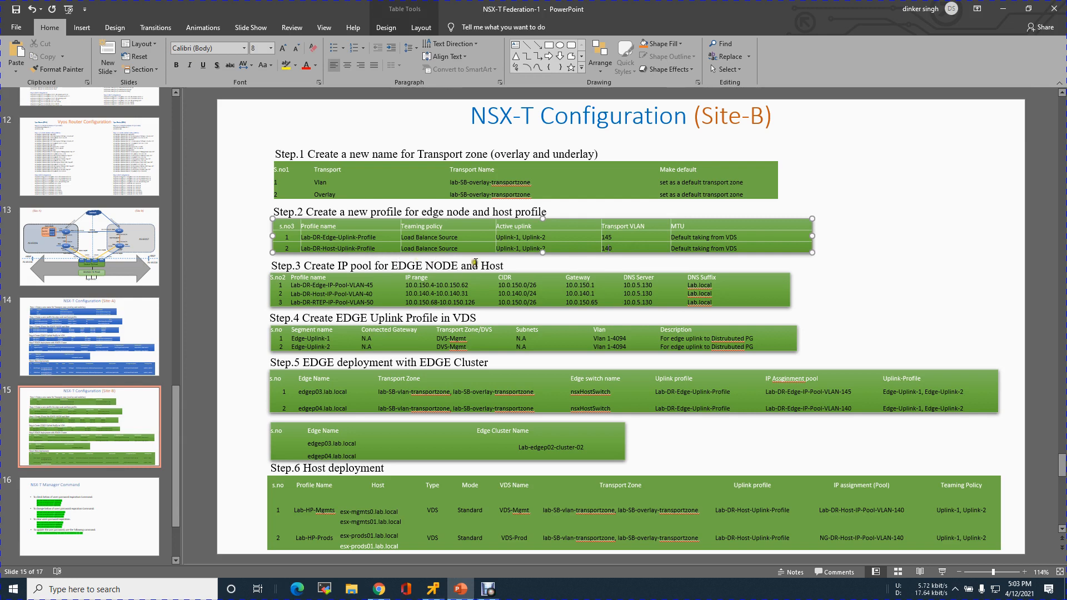
click(1001, 10)
click(522, 426)
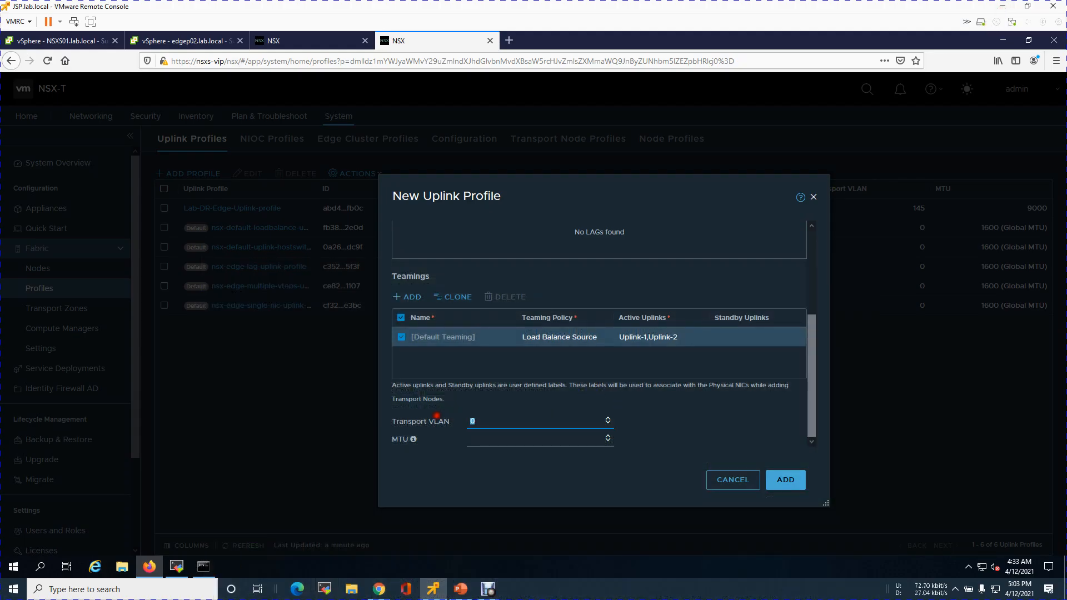
text(140)
click(484, 442)
click(785, 481)
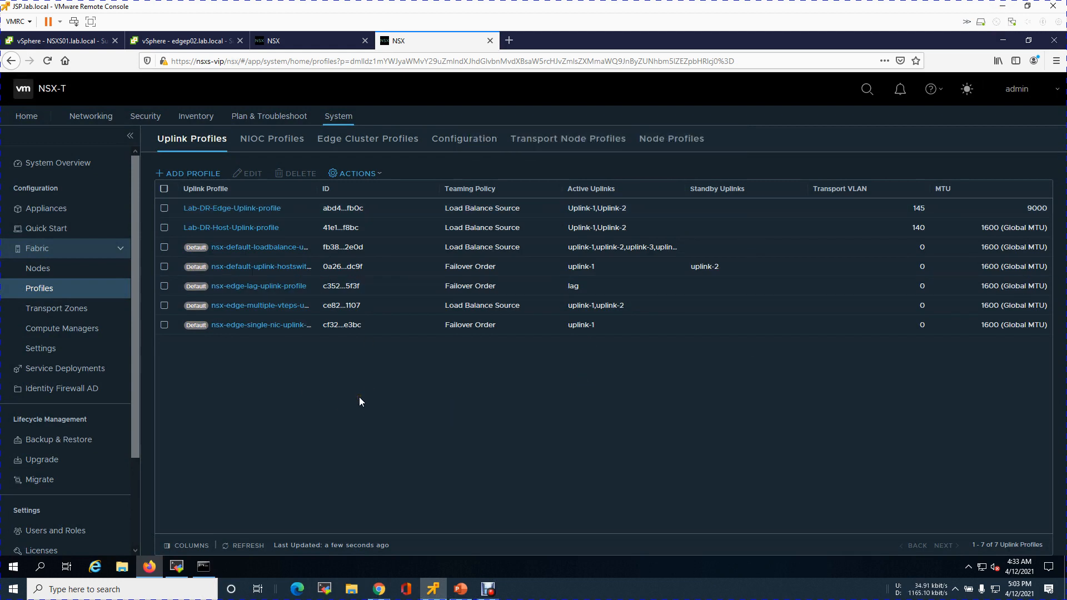
Open the Fabric Nodes page and review the plan slide's host deployment settings
click(53, 273)
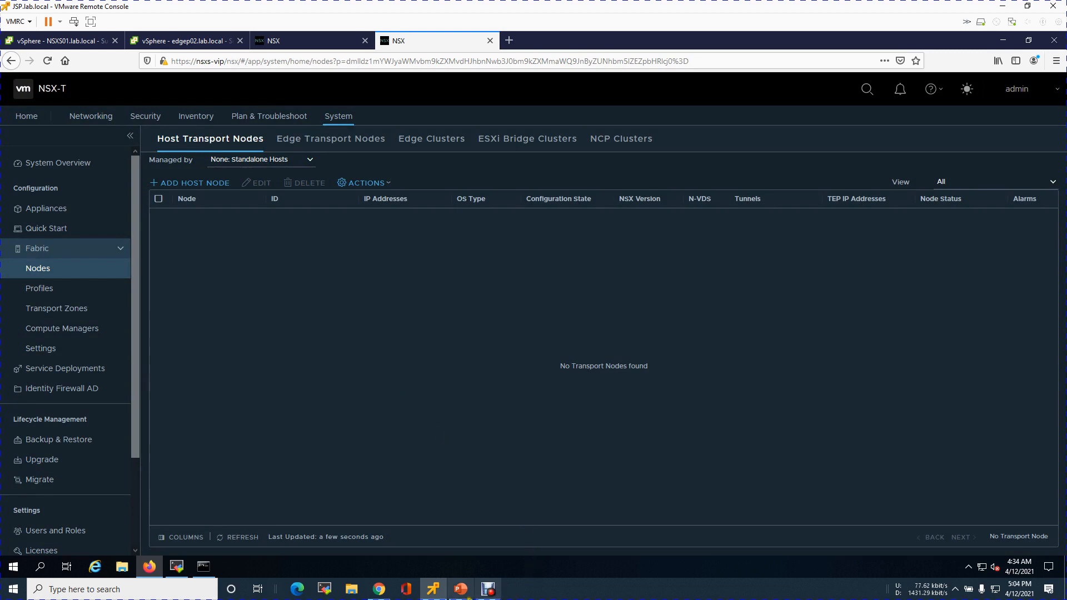
click(461, 588)
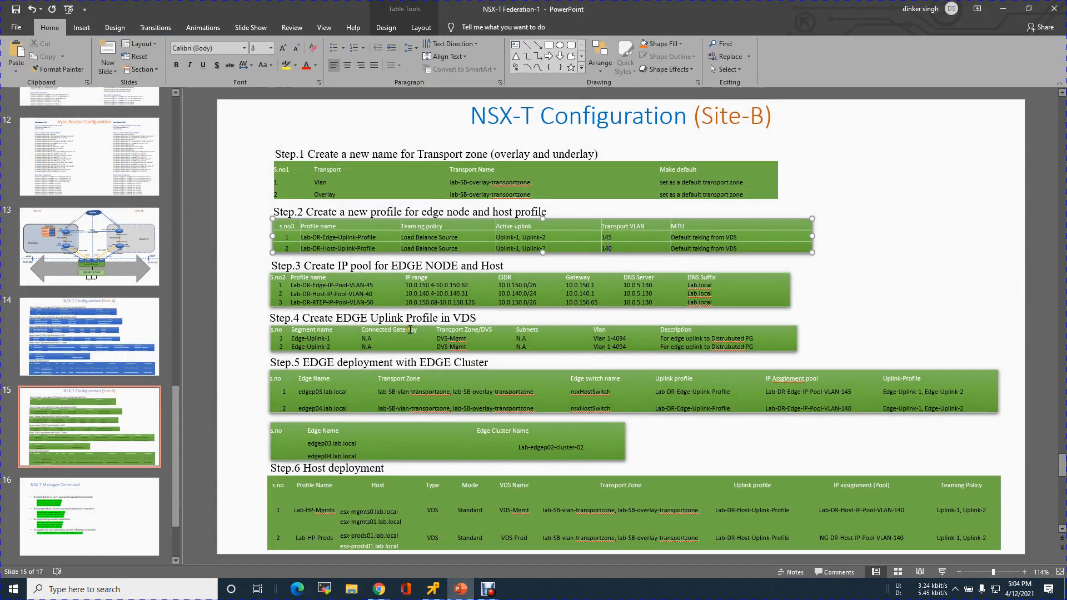
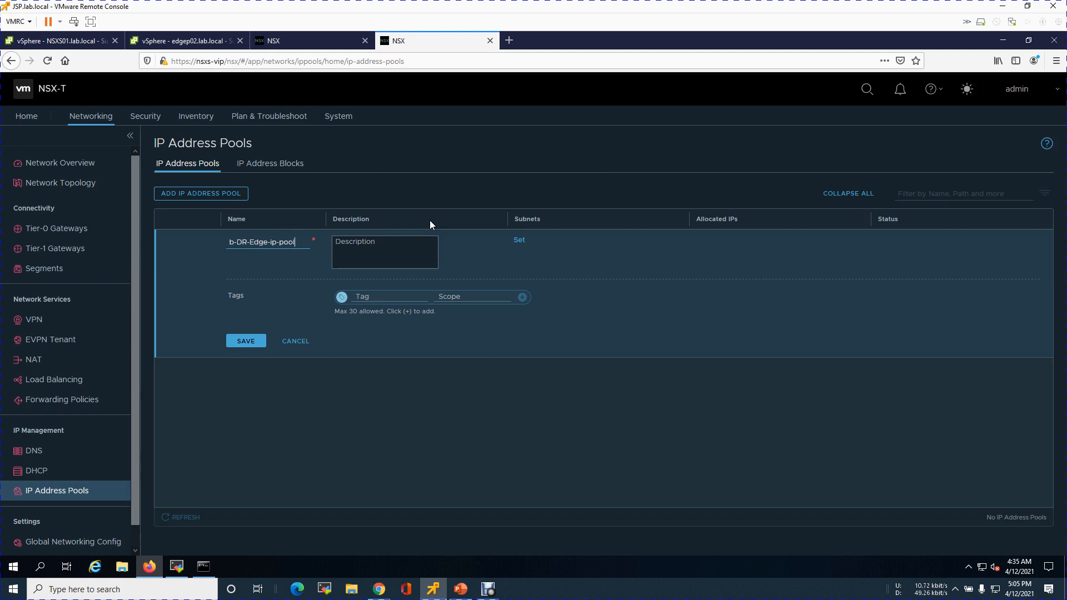
Name the new IP pool Lab-DR-Edge-ip-pool-vlan-140 and describe it as "This is only for EDGE node VM"
text(an-140)
click(395, 263)
text(Thi)
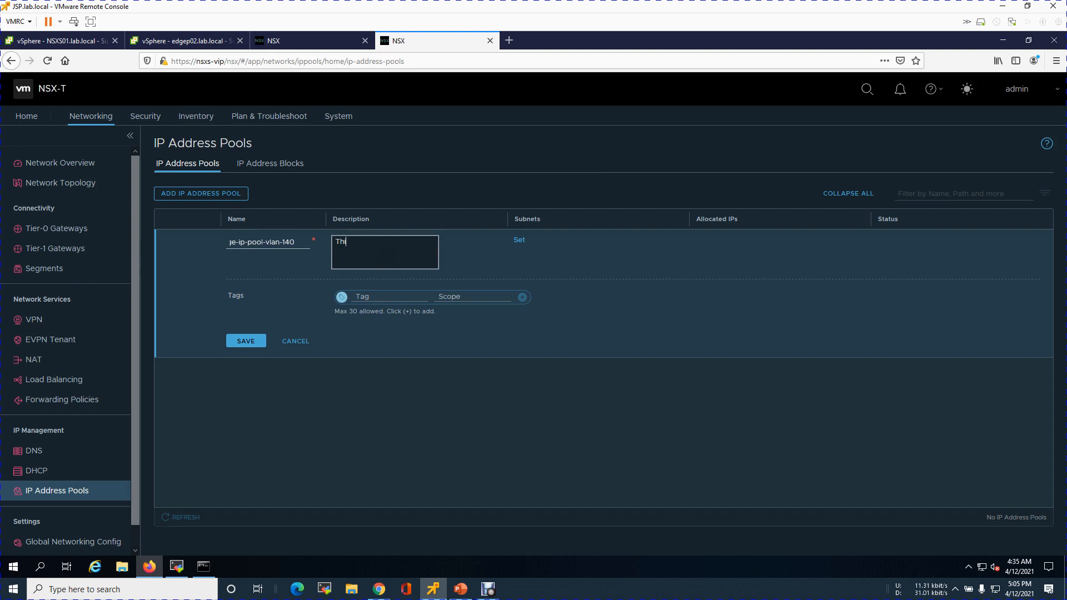
text(s is only for EDGE node VM)
Add an IP range subnet 10.0.150.4-10.0.150.62 to the edge pool, checking the plan slide for the values
click(516, 241)
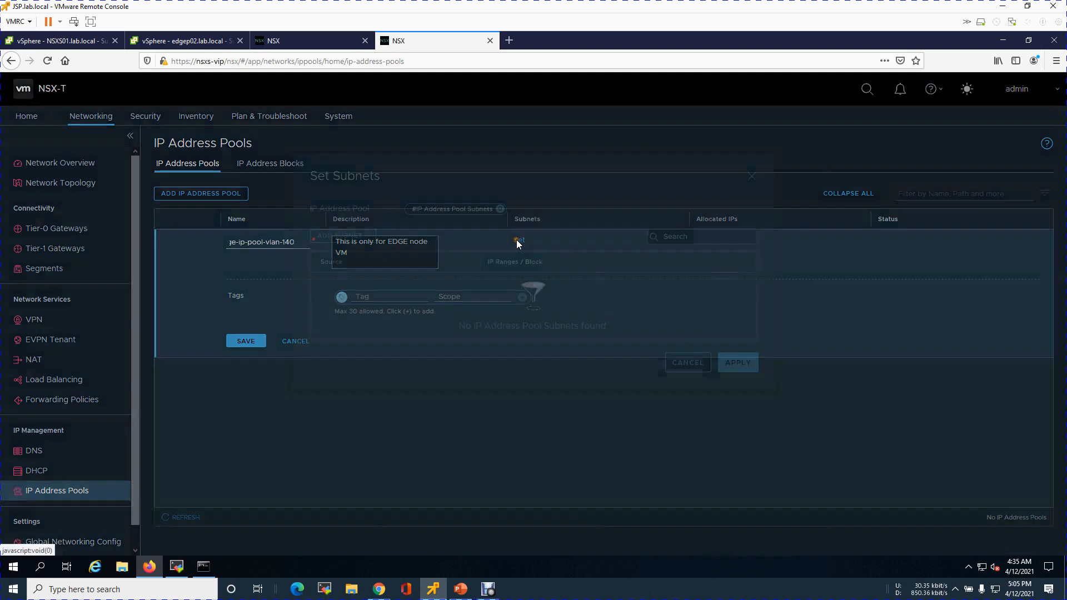
click(360, 210)
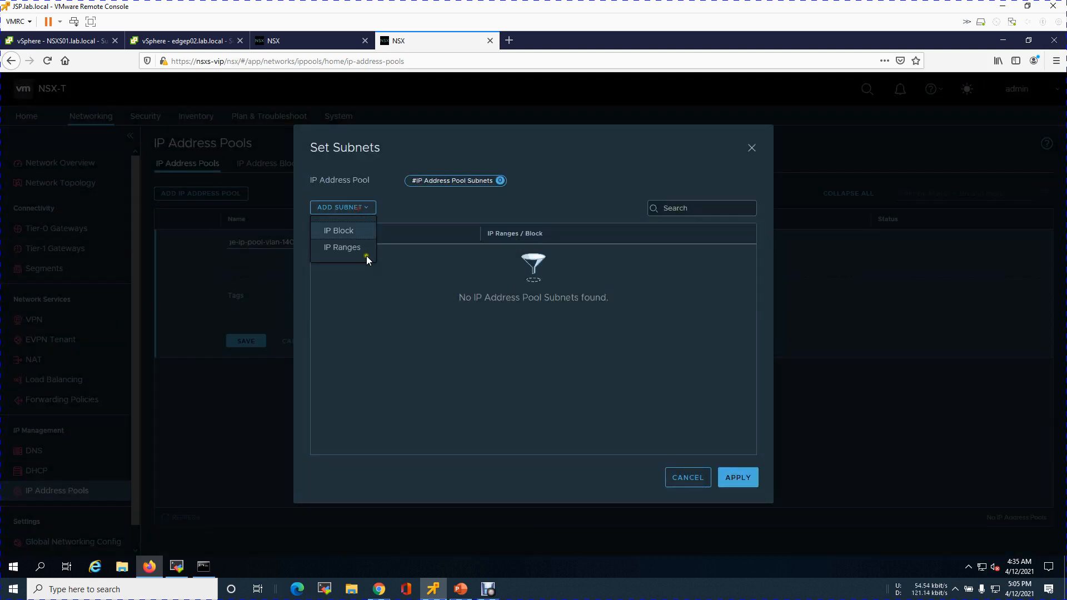
click(354, 249)
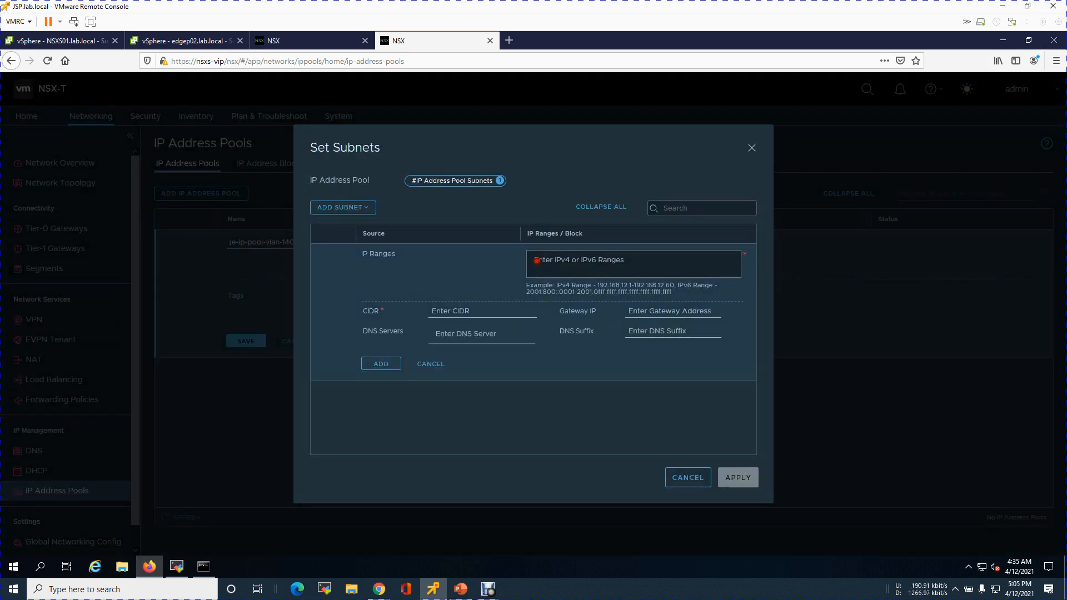
text(10.0.)
key(BackSpace)
click(462, 589)
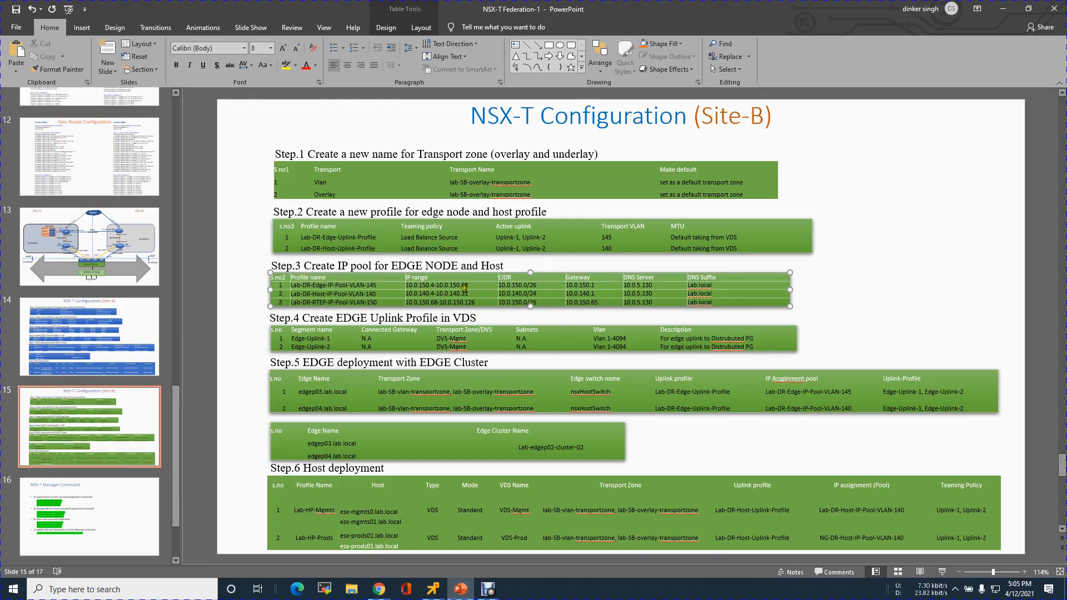
click(1002, 9)
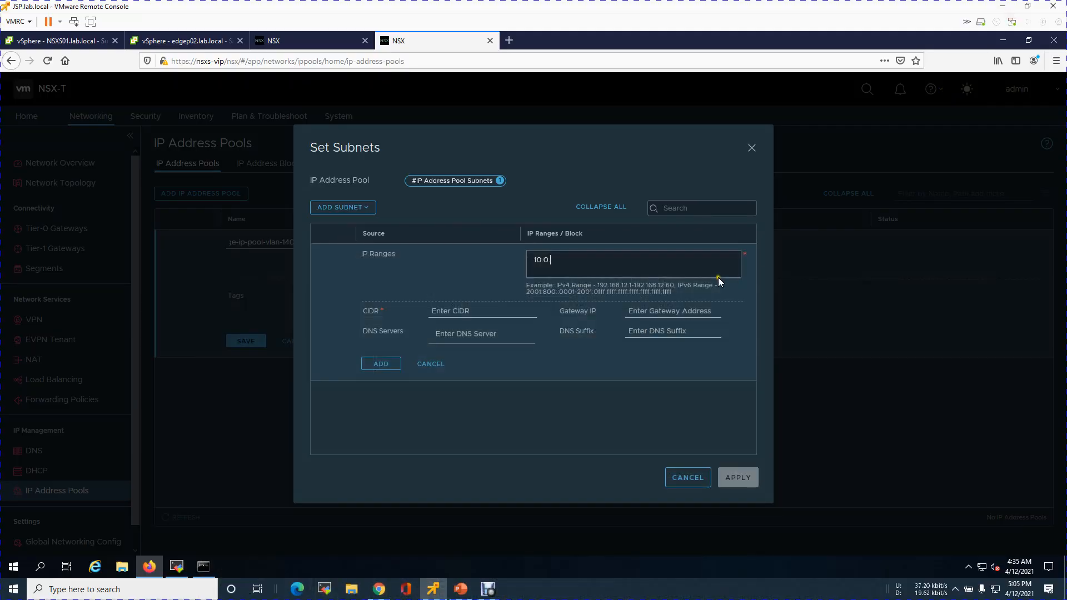
text(150.4-10.0.150.62)
Set the subnet's CIDR to 10.0.150.0/26, gateway to 10.0.150.1, and DNS server to 216.239.35.4
click(470, 312)
text(10.0.150.)
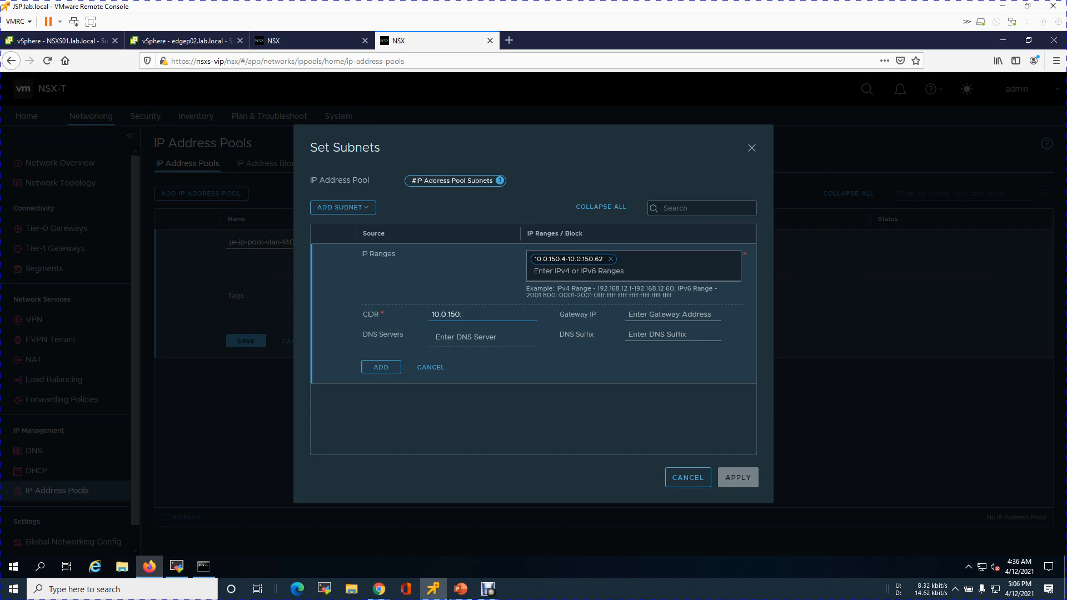
text(0/26)
click(703, 313)
text(10.0.150.1)
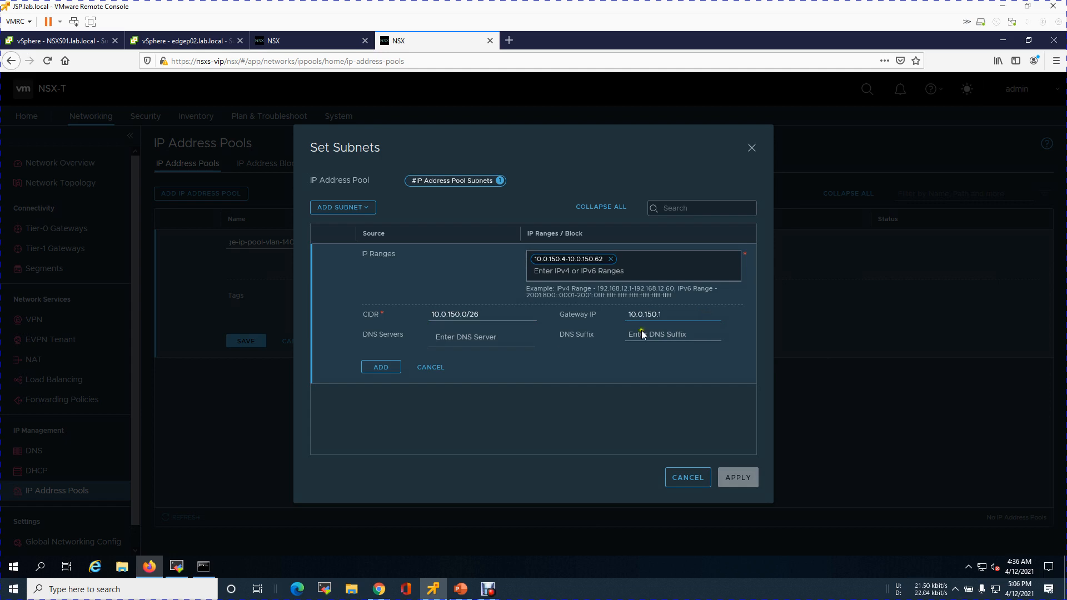
click(513, 340)
text(216.239.35.4)
Set the DNS suffix to lab.local, add the subnet, apply it, and save the edge IP pool
click(649, 336)
text(lab.local)
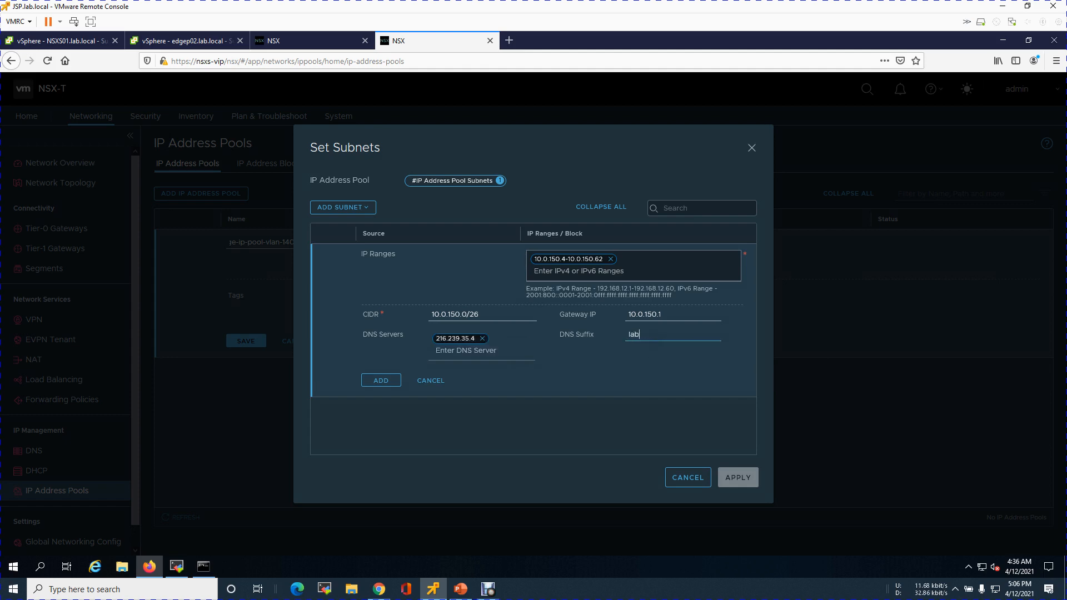
click(646, 358)
click(389, 382)
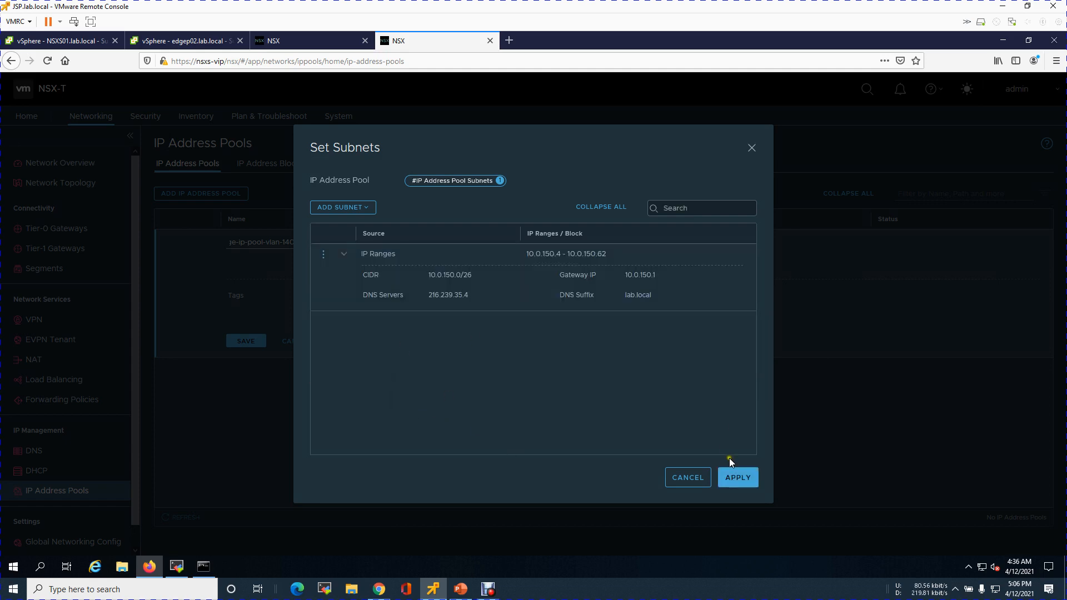
click(734, 479)
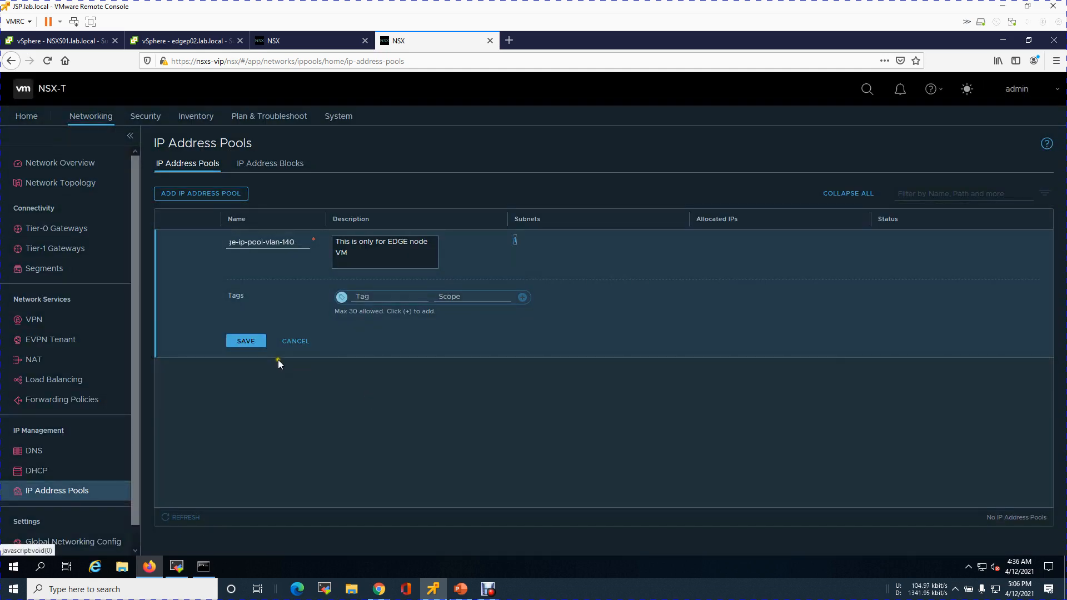
click(266, 342)
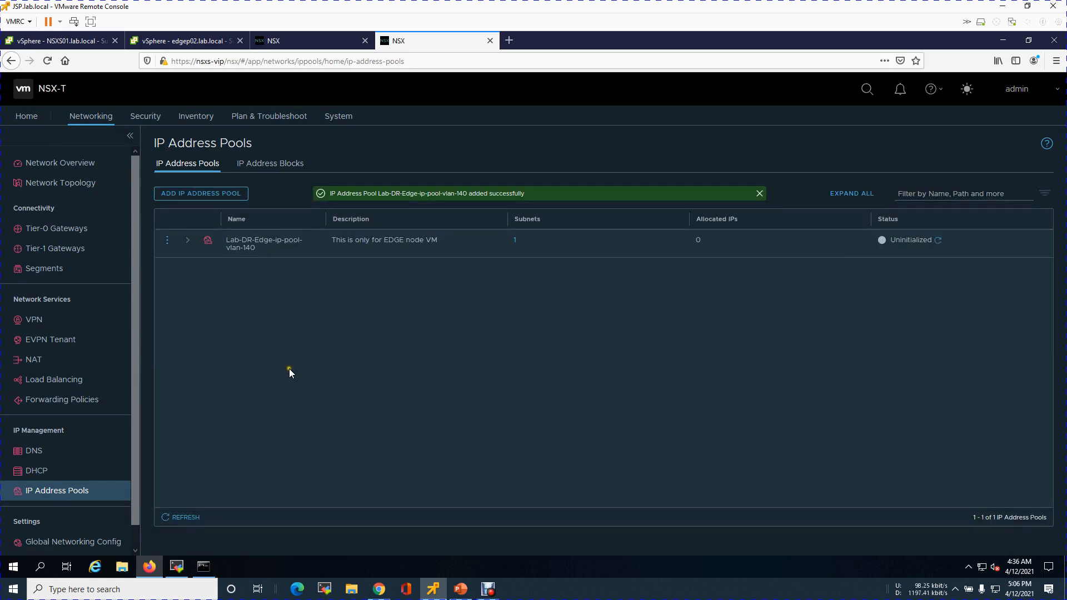
Add a second IP pool named Lab-DR-Host-ip-pool-vlan-145
click(183, 194)
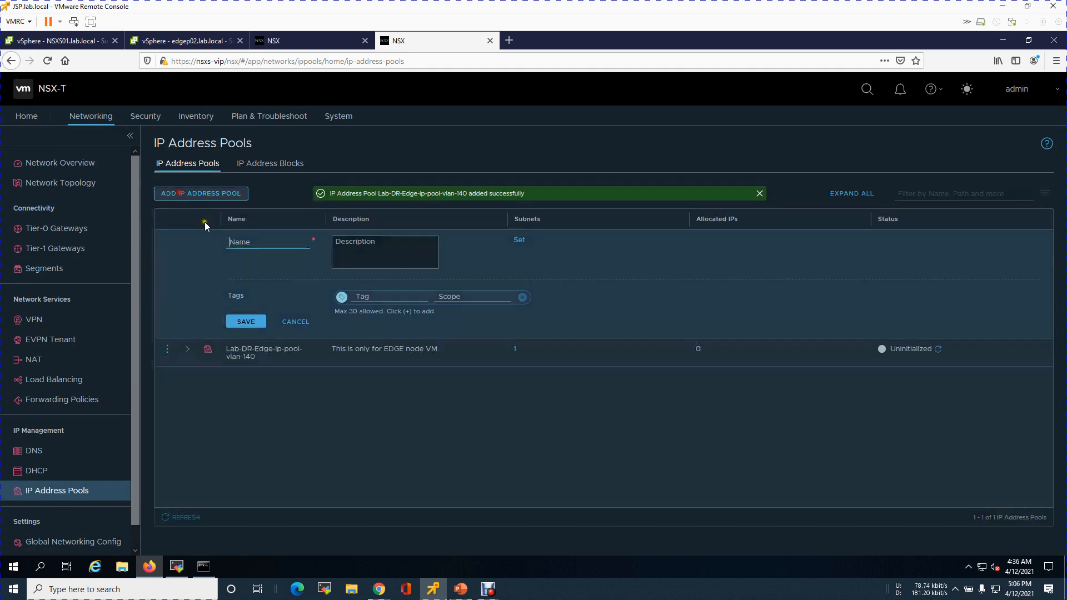
click(272, 246)
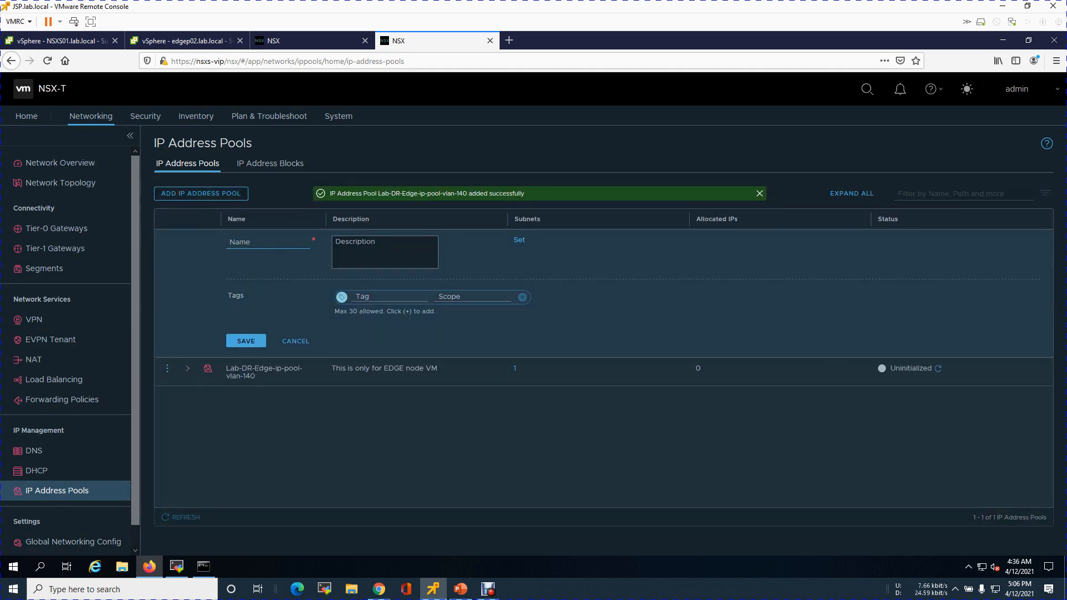
text(Lab)
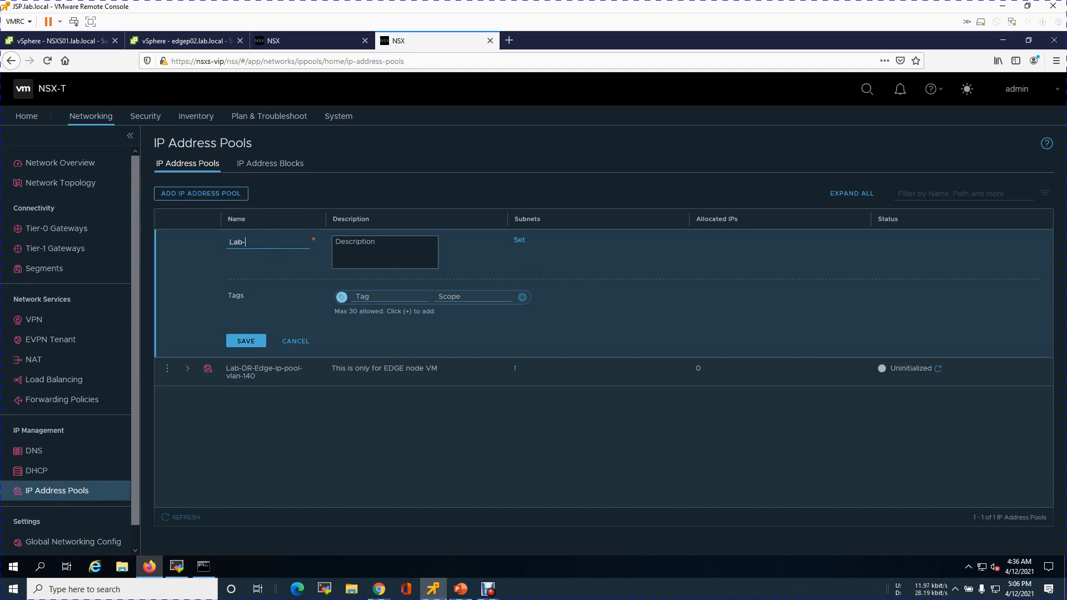
text(-Host-)
click(245, 242)
text(DR)
text(-)
text(pool-vlan)
text(-)
text(145)
Check the plan slide, rename the host pool to Lab-DR-Host-ip-pool-vlan-140, and save it
click(461, 589)
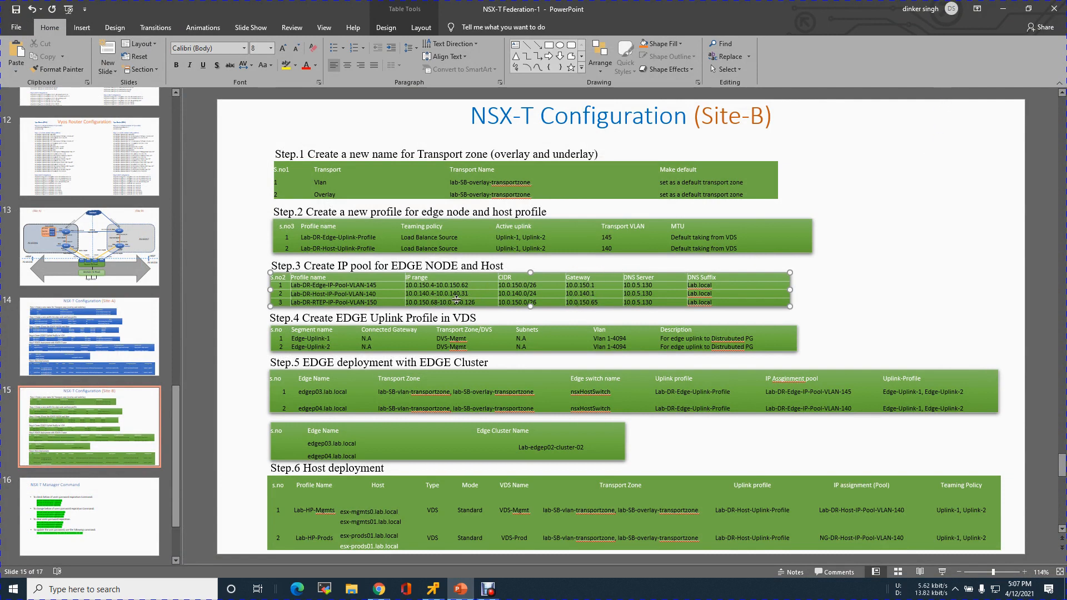
click(1003, 6)
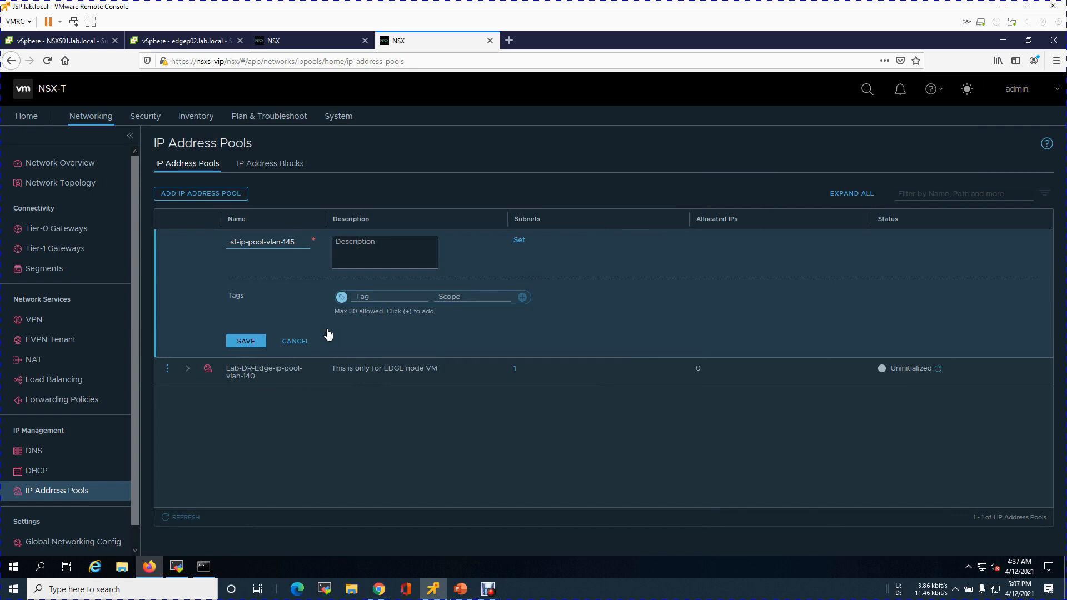
click(298, 242)
key(BackSpace)
text(0)
click(246, 341)
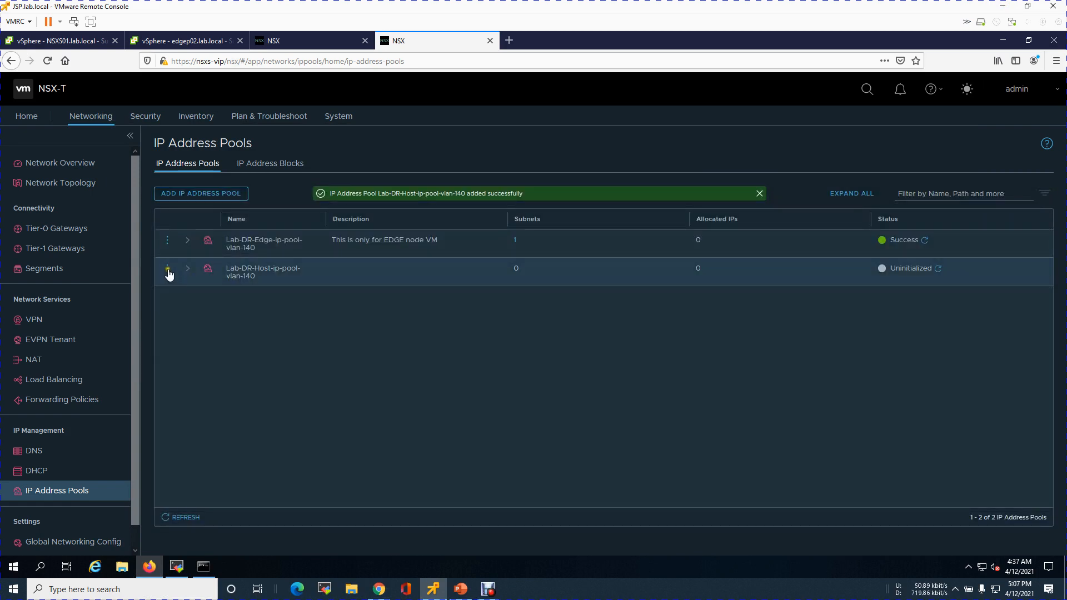
Edit the host pool, rename it back to Lab-DR-Host-ip-pool-vlan-145, and save it
click(168, 268)
click(195, 256)
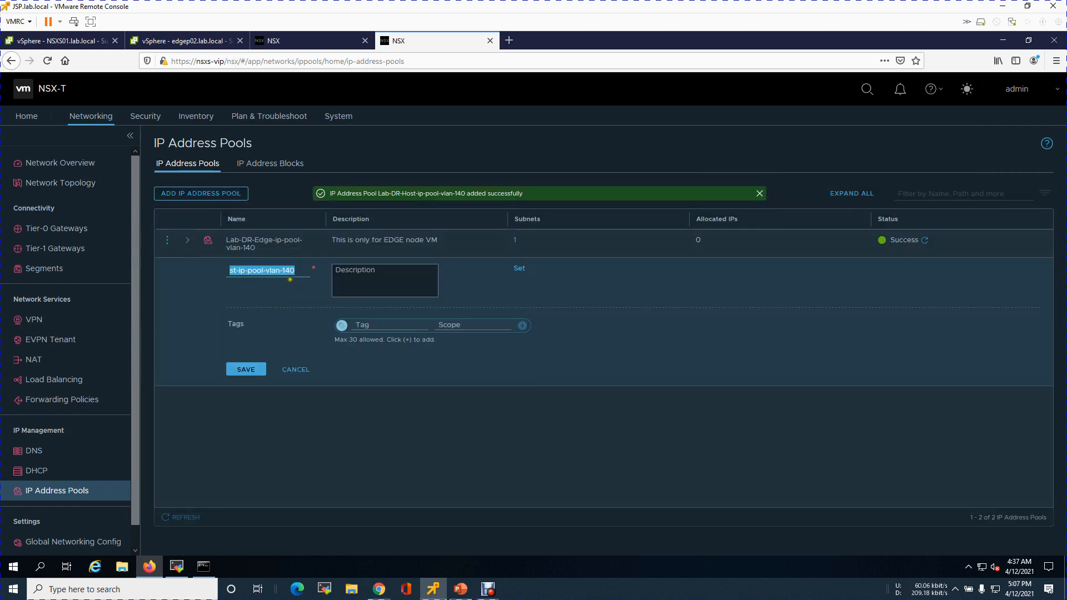
key(End)
key(BackSpace)
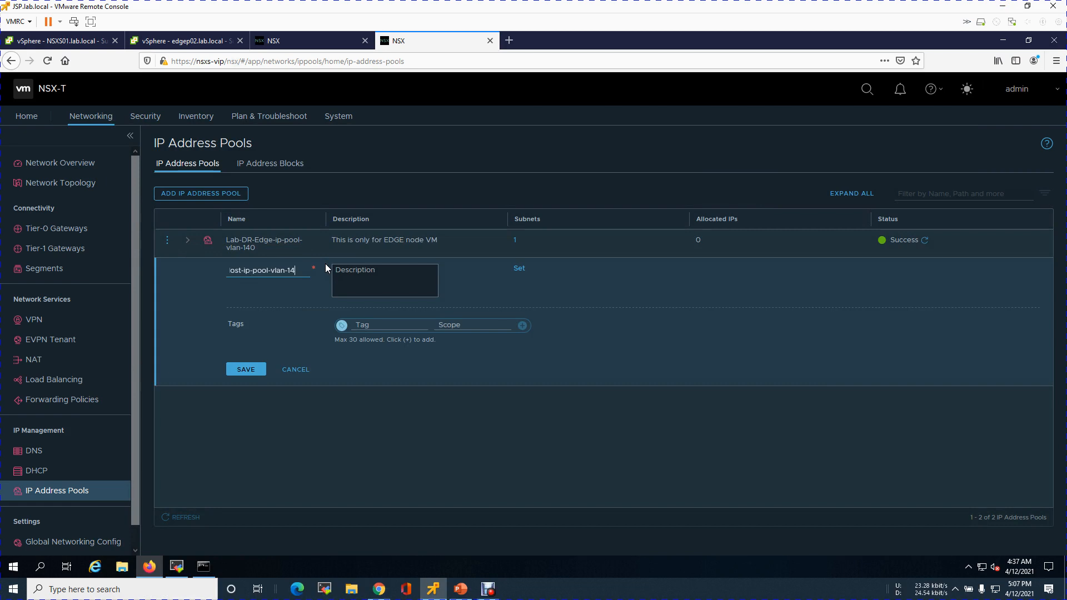
text(5)
click(247, 370)
click(358, 412)
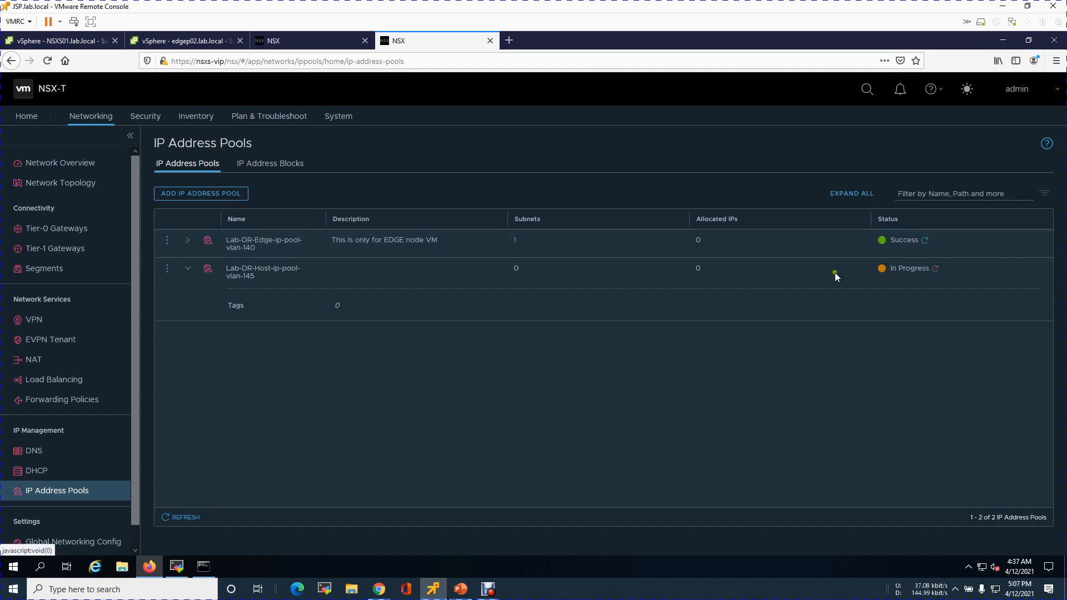
Edit the host pool again and describe it as "This is for HOST TEP ip pool"
click(169, 272)
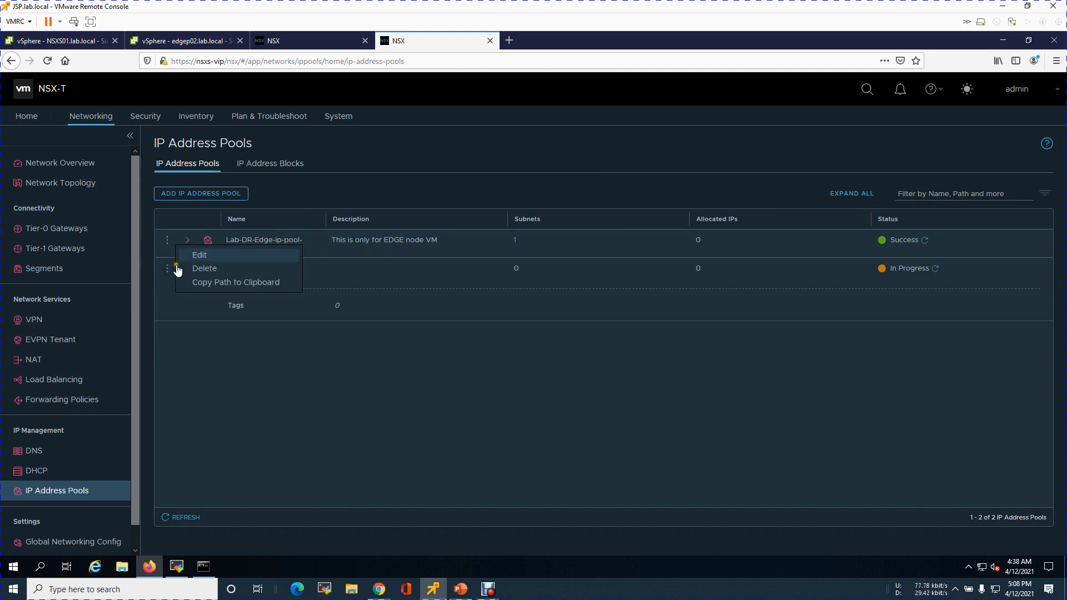
click(194, 252)
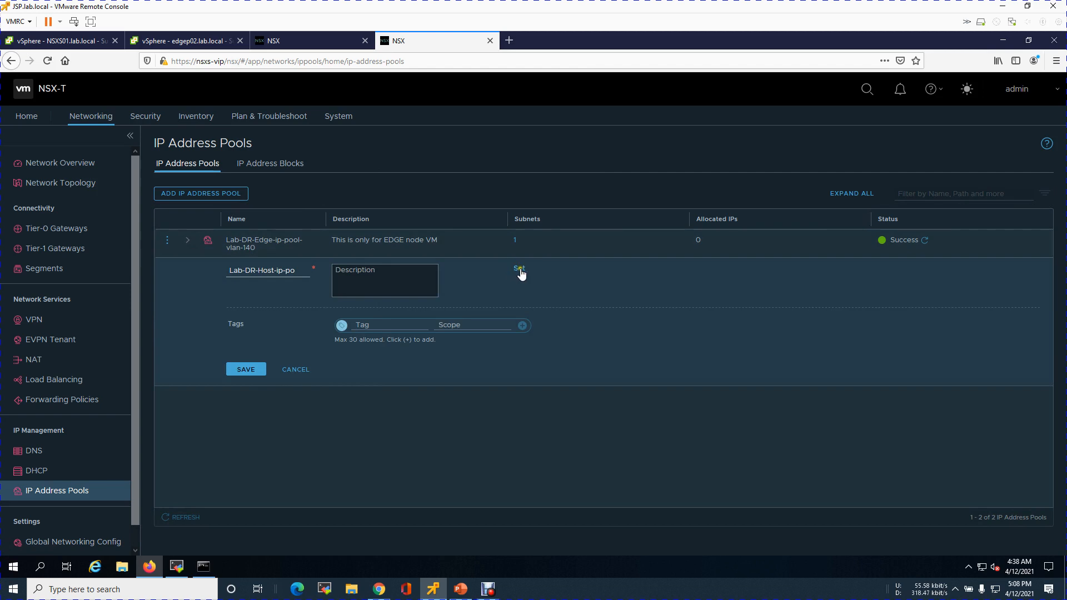
click(359, 270)
text(T)
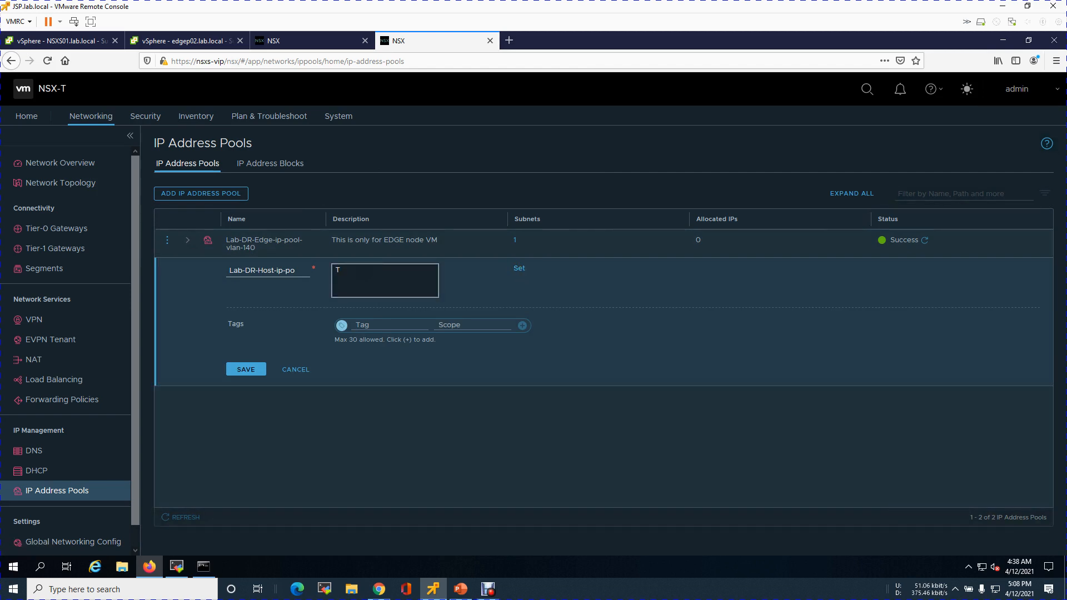
text(his is only)
key(BackSpace)
key(BackSpace)
key(BackSpace)
text(for HOST TEP ip o)
key(BackSpace)
text(poo)
Add an IP range subnet 10.0.140.4-10.0.140.31 to the host pool, consulting the plan slide
click(515, 269)
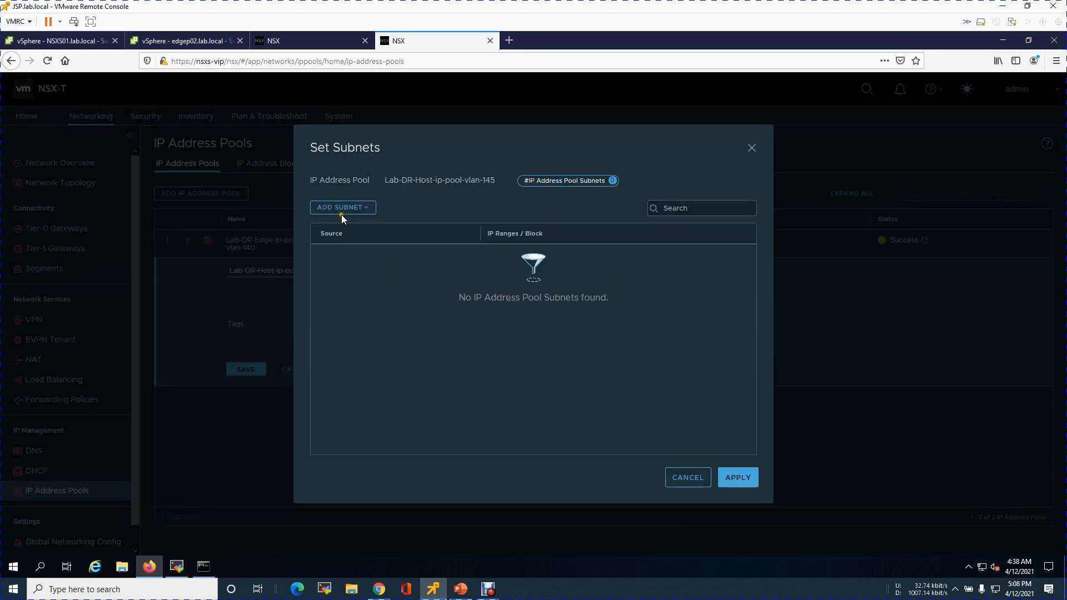
click(341, 210)
click(352, 249)
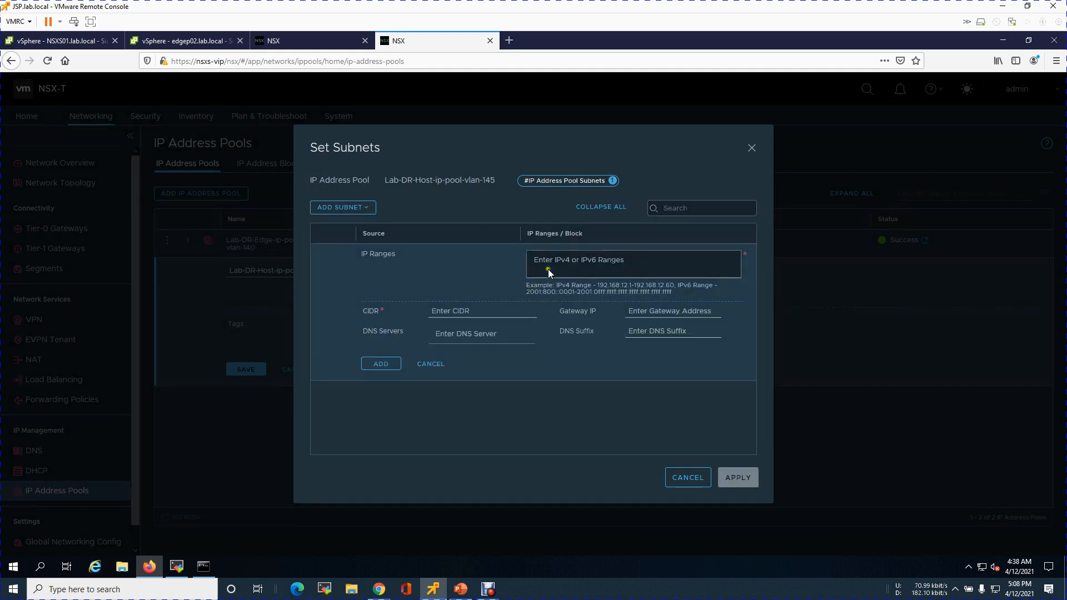
click(460, 588)
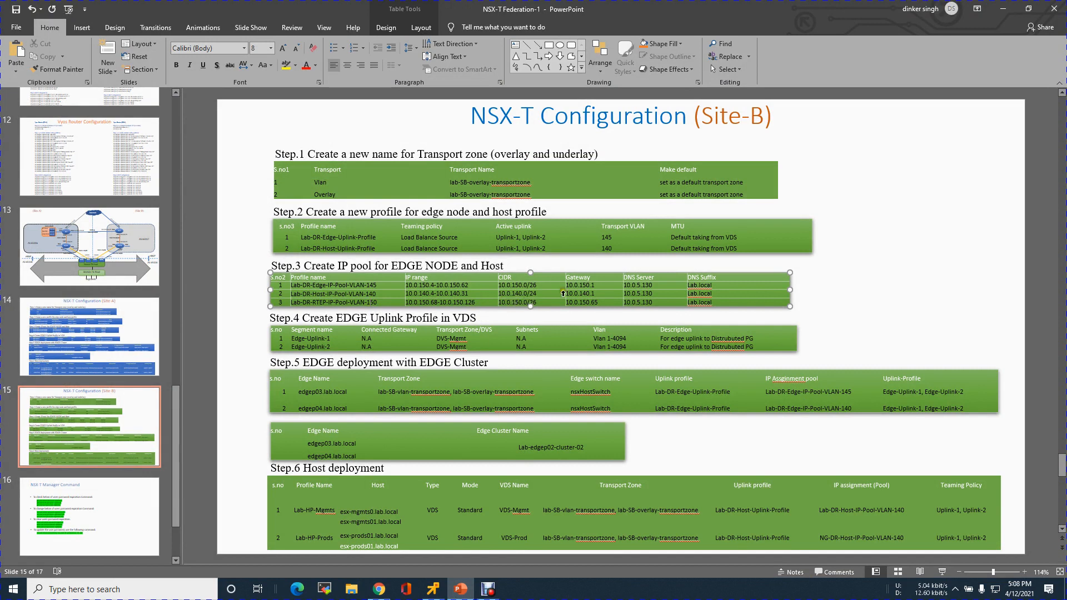
click(1005, 13)
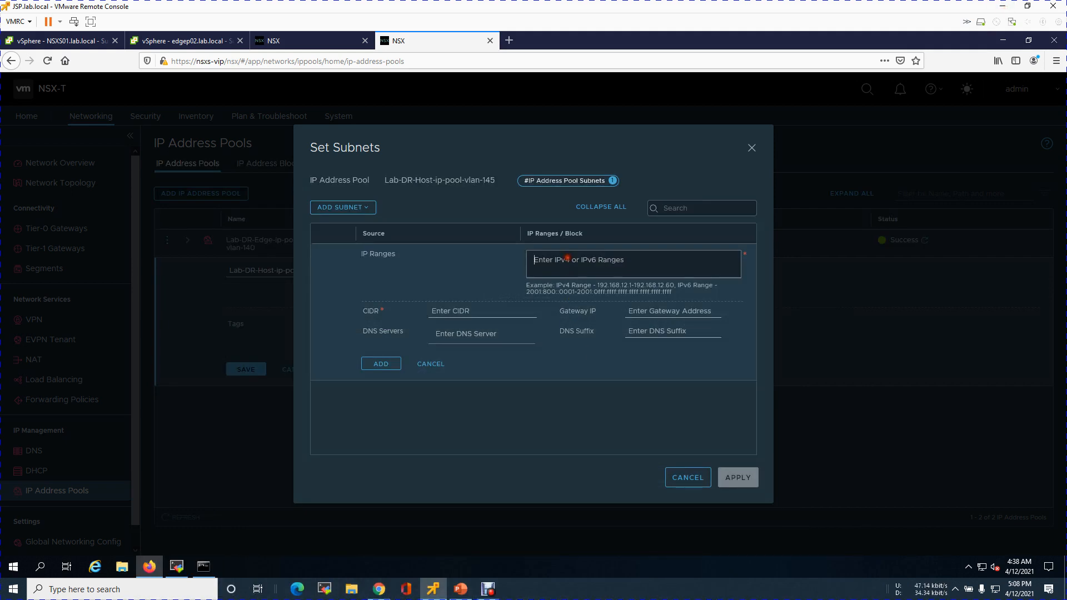
text(10)
text(40.4-10.0.140.31)
key(Return)
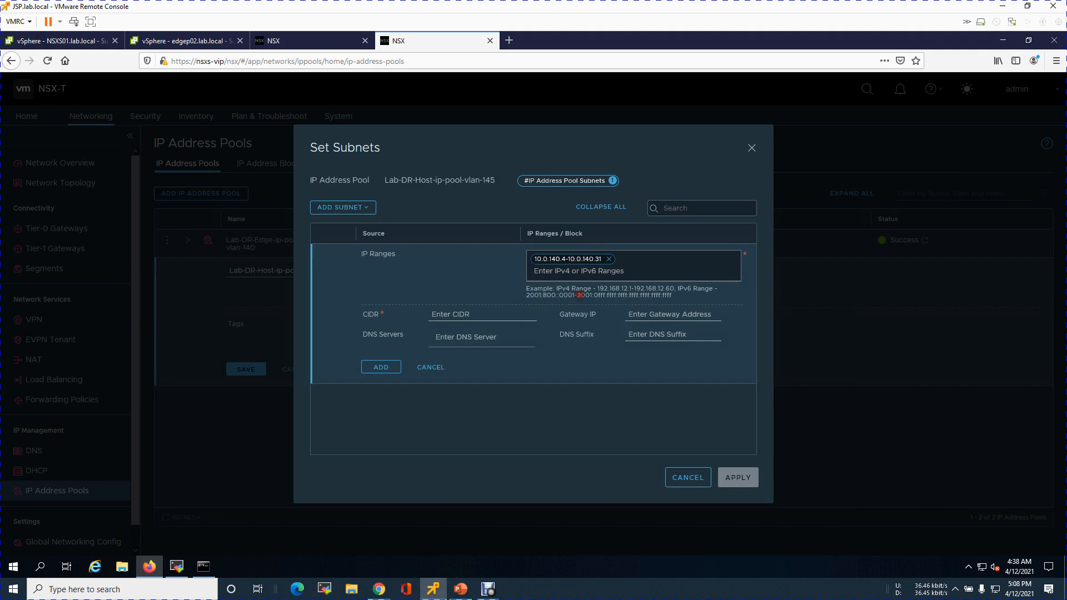
Set the host subnet's CIDR to 10.0.140.0/24 and gateway to 10.0.140.1
click(487, 316)
text(10.0.140.0/24)
click(650, 314)
text(10.0.140.1)
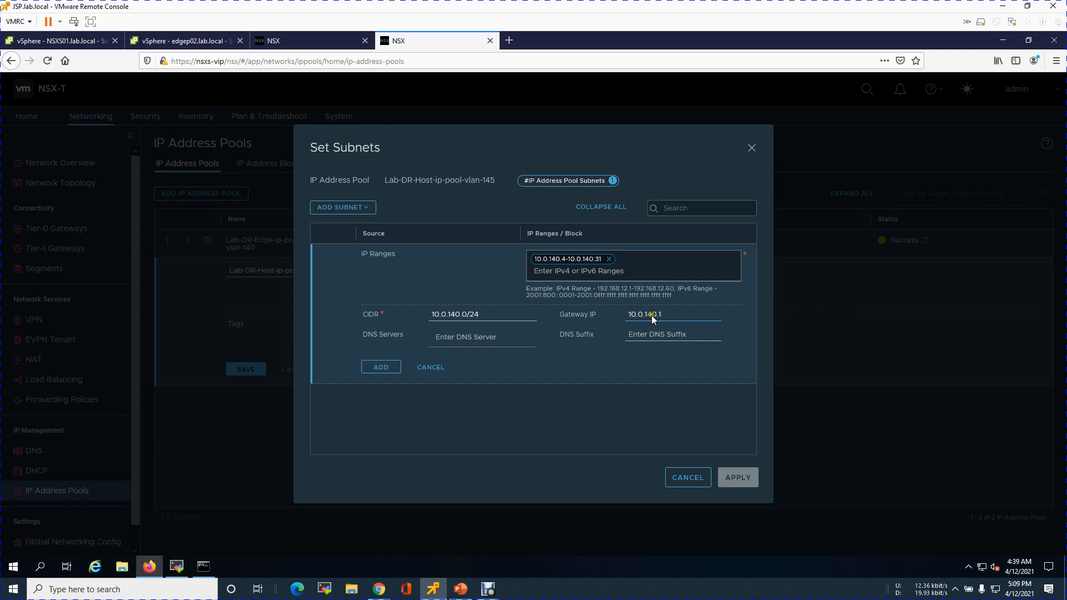
Give the subnet DNS server 216.239.35.4 and suffix lab.local, add and apply it, save the host pool, and refresh its status
click(494, 339)
text(216.239.35.4)
key(Return)
click(643, 336)
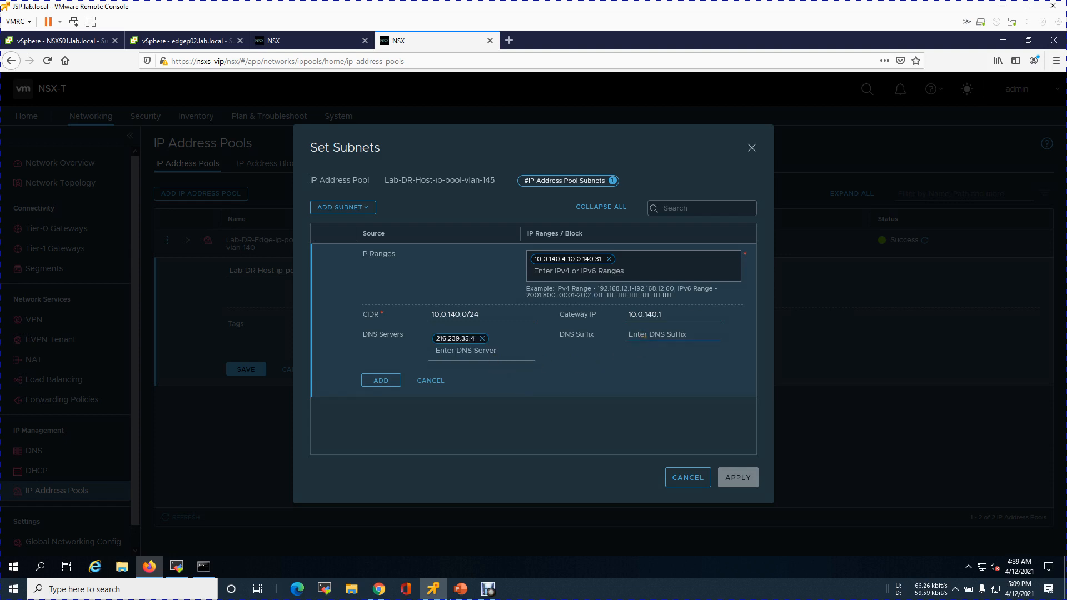
text(lab)
click(393, 381)
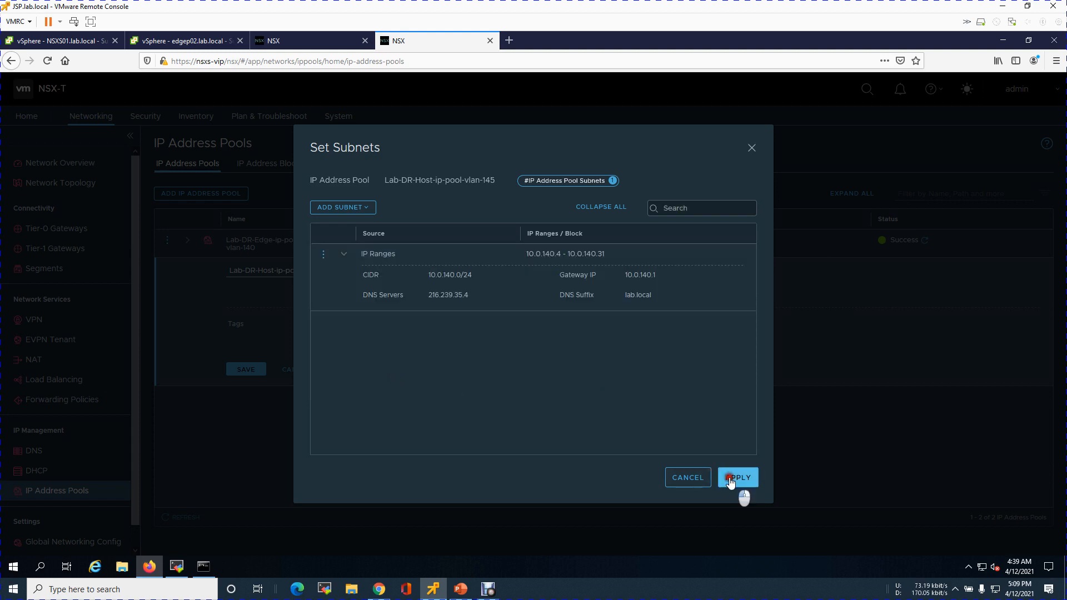
click(732, 478)
click(256, 370)
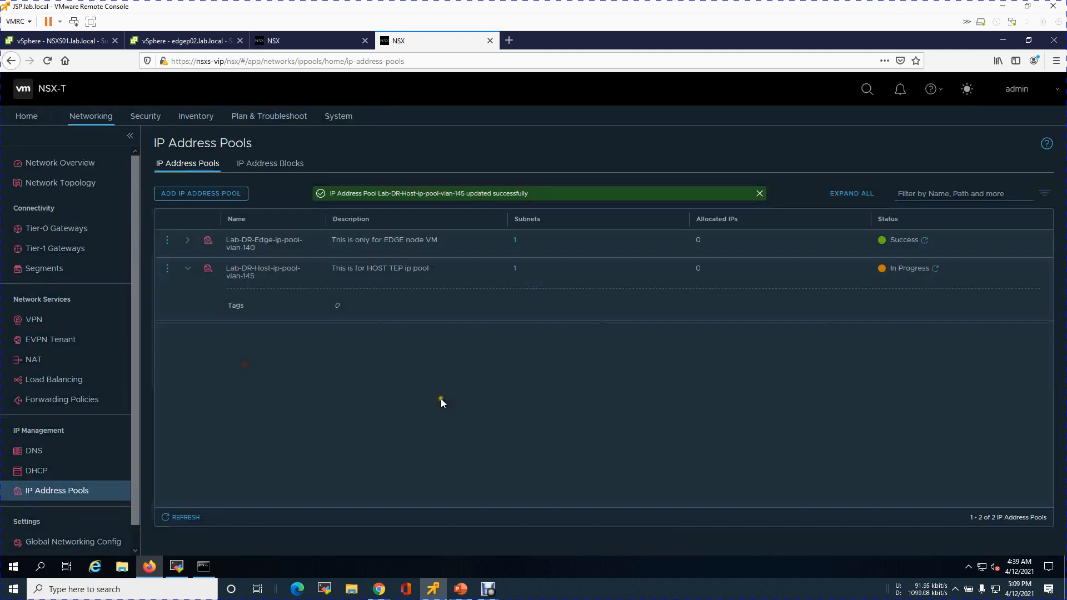
click(936, 268)
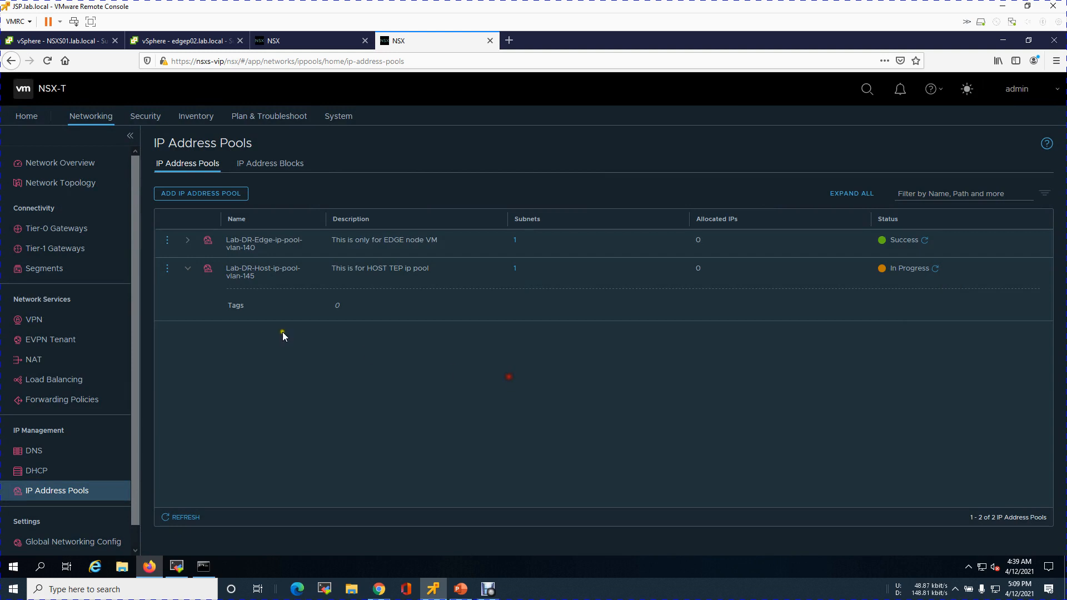
Collapse the host pool row and refresh its status
click(190, 274)
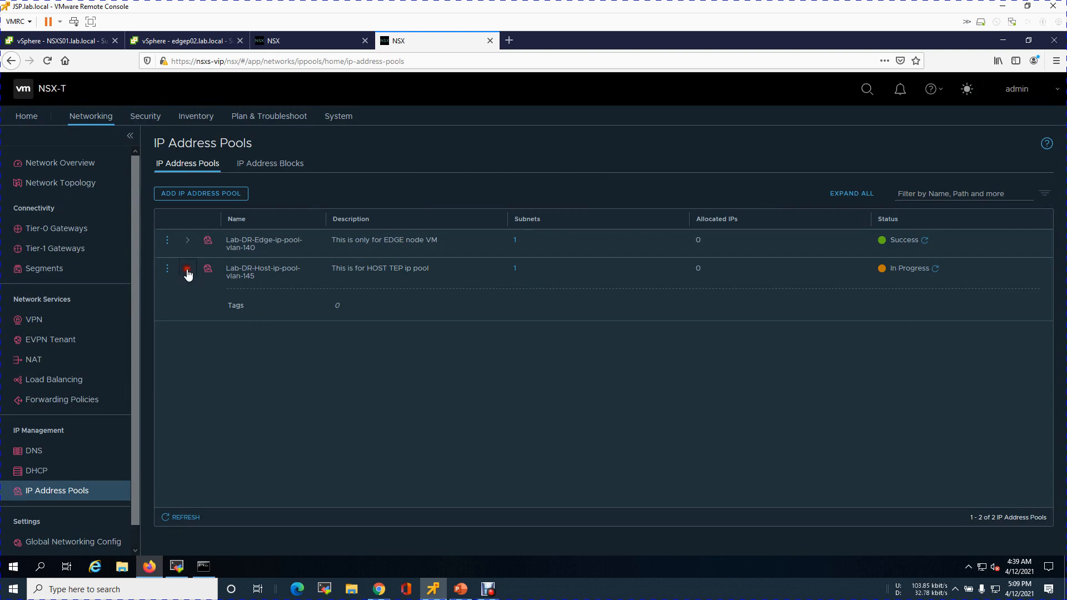
click(933, 269)
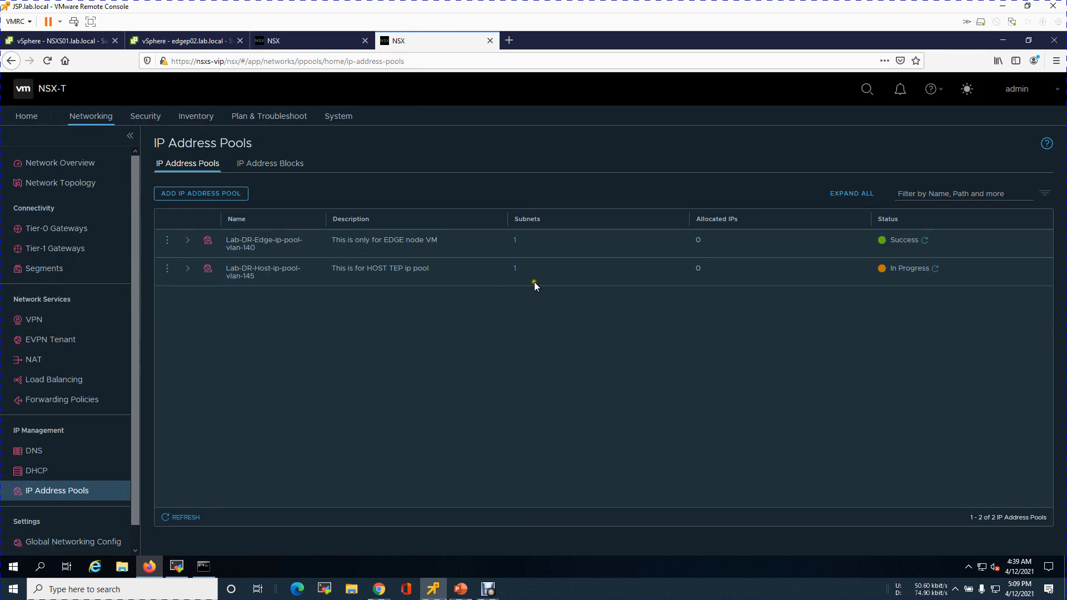
Start a new IP address pool named Lab-DR-RTEP-ip-pool-vlan-150, then switch to PowerPoint to consult the plan slide
click(233, 194)
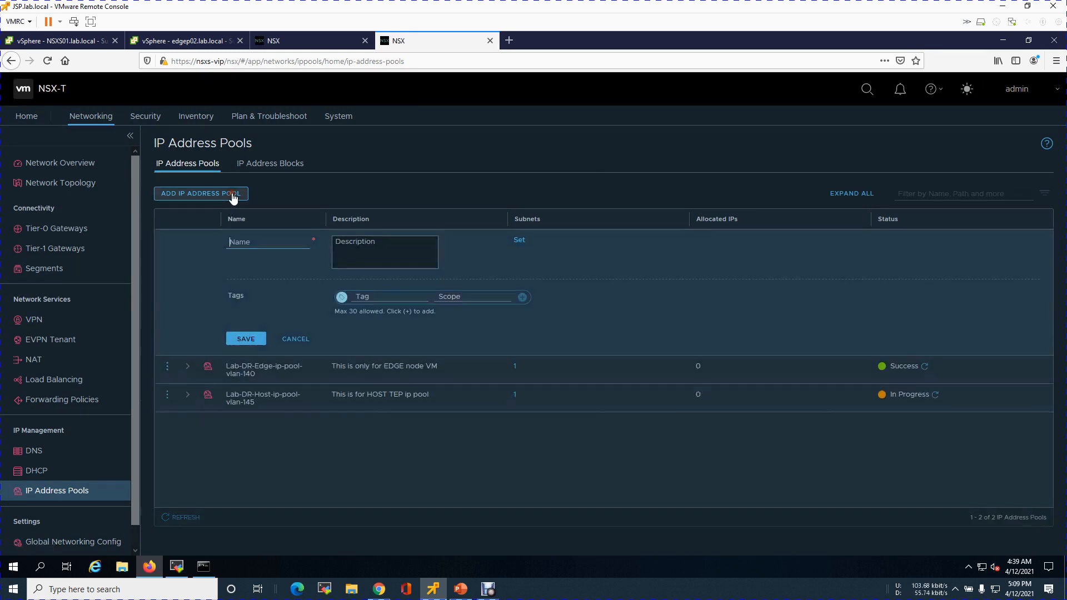
text(Lab-DR-RTE)
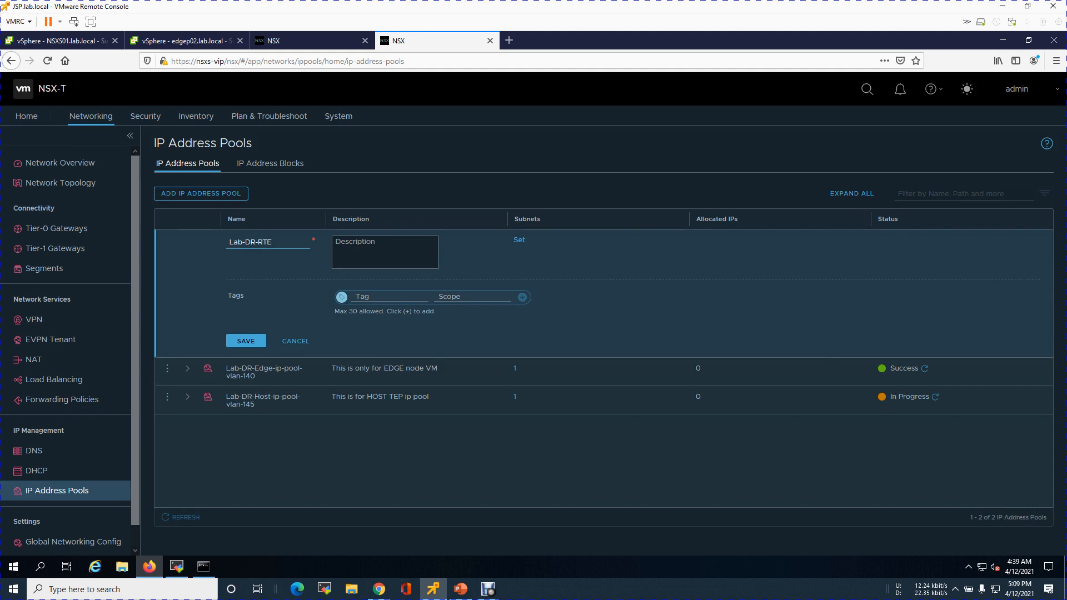
text(P-ip-pool-vlan-150)
click(463, 590)
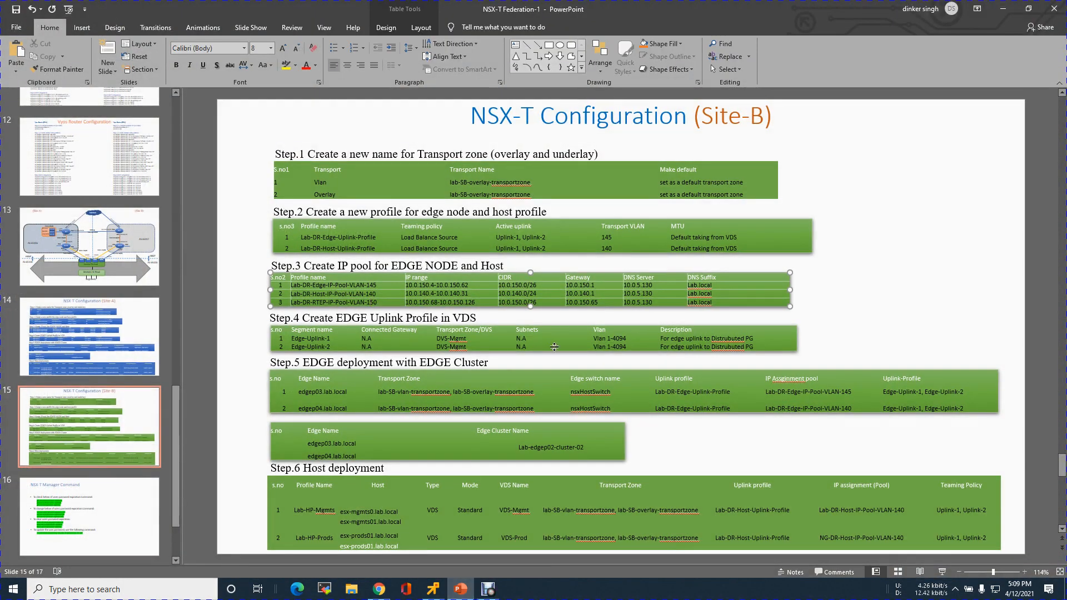
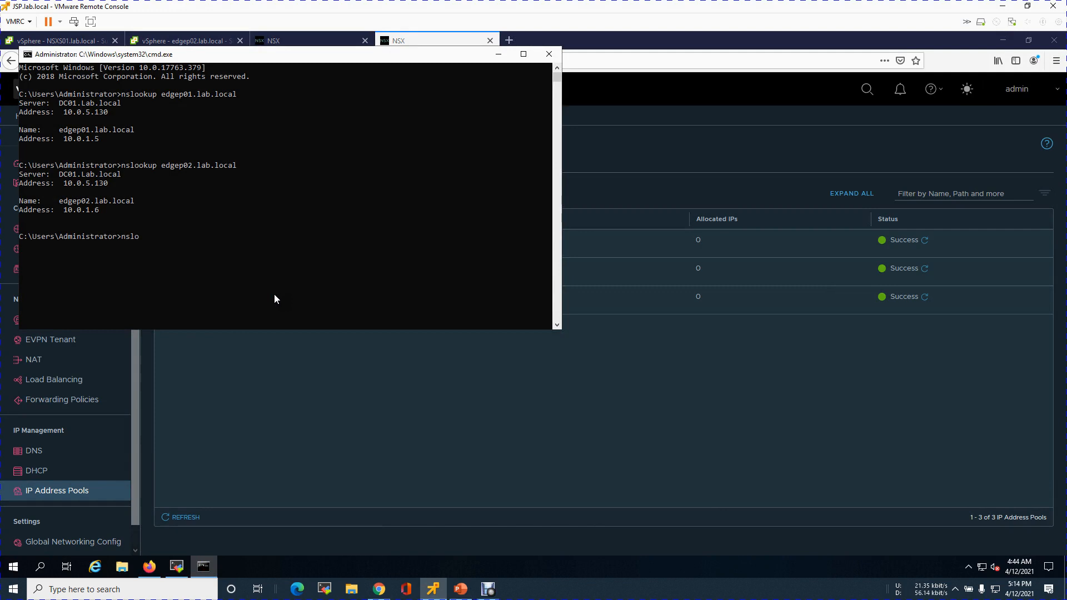
Query DNS for edges01.lab.local from the command prompt
key(BackSpace)
text(okup edges01.lab.local)
key(Return)
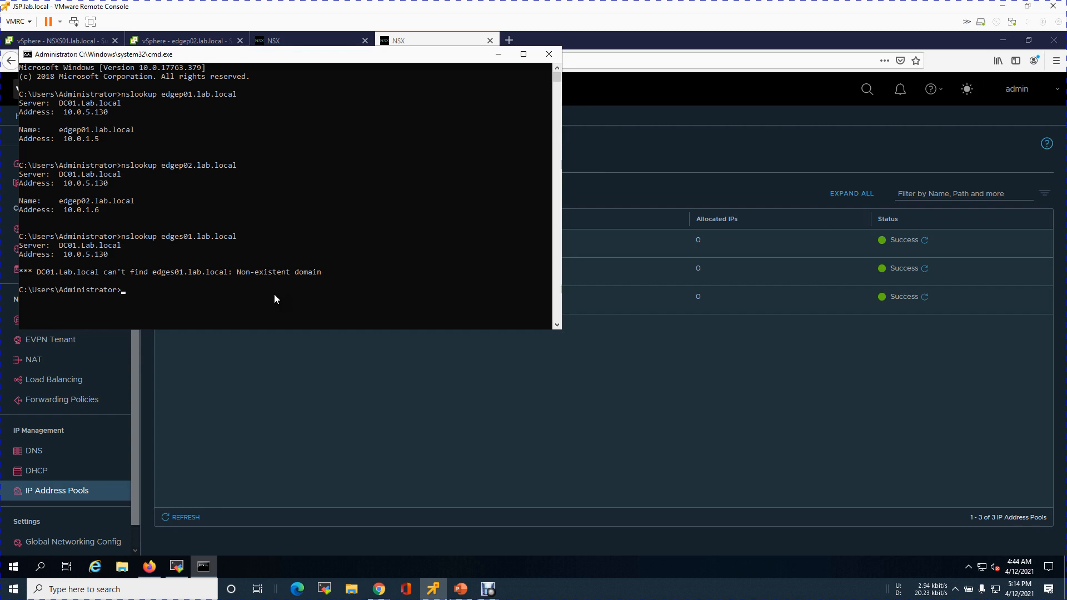
Query DNS for edges02 and for edges02.lab.local
key(Up)
key(BackSpace)
key(BackSpace)
key(BackSpace)
key(BackSpace)
key(BackSpace)
key(BackSpace)
key(BackSpace)
key(BackSpace)
key(BackSpace)
key(BackSpace)
text(2)
key(Return)
key(Up)
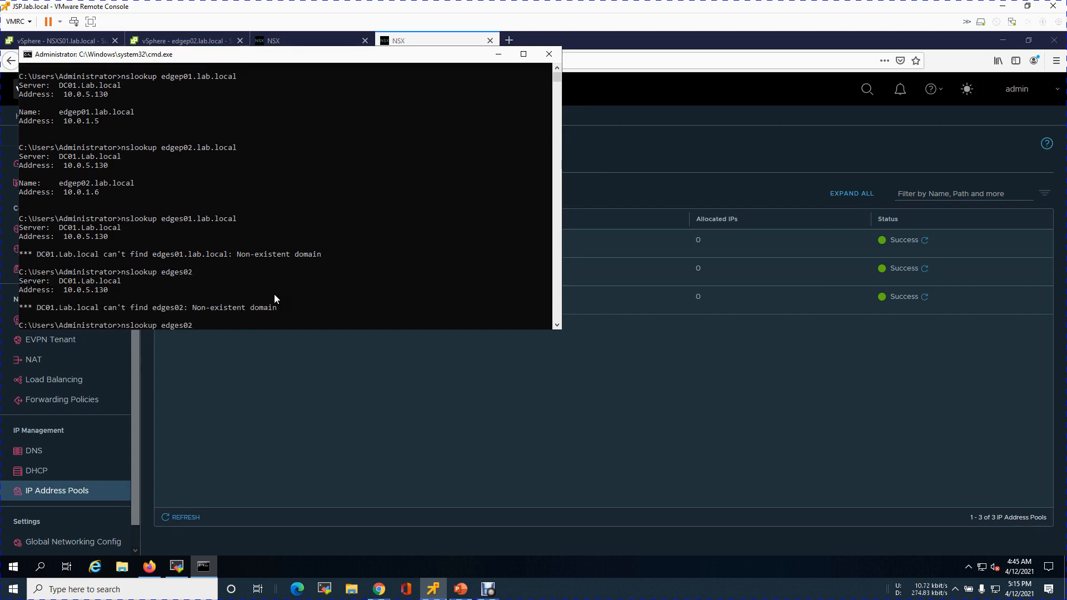
text(.lab.local)
key(Return)
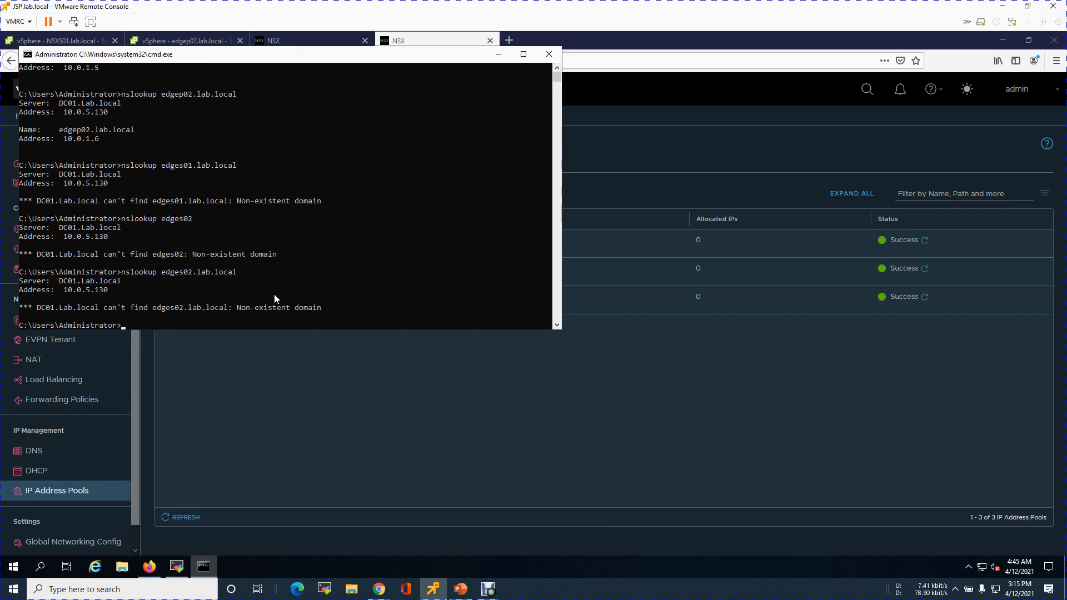
Open the DC01 VM's web console and unlock it with the administrator password
click(378, 589)
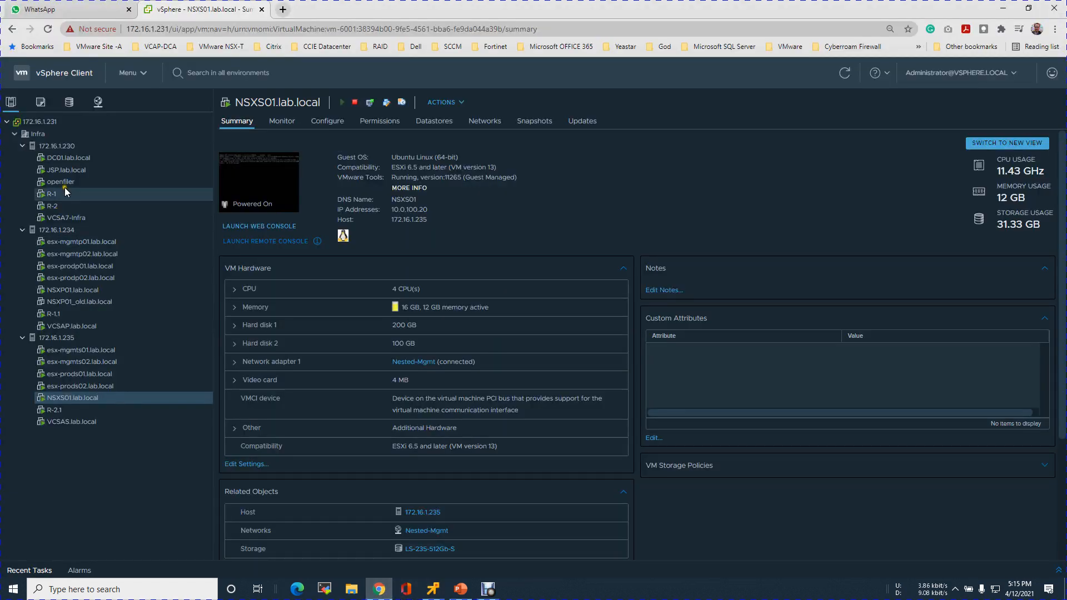
click(68, 159)
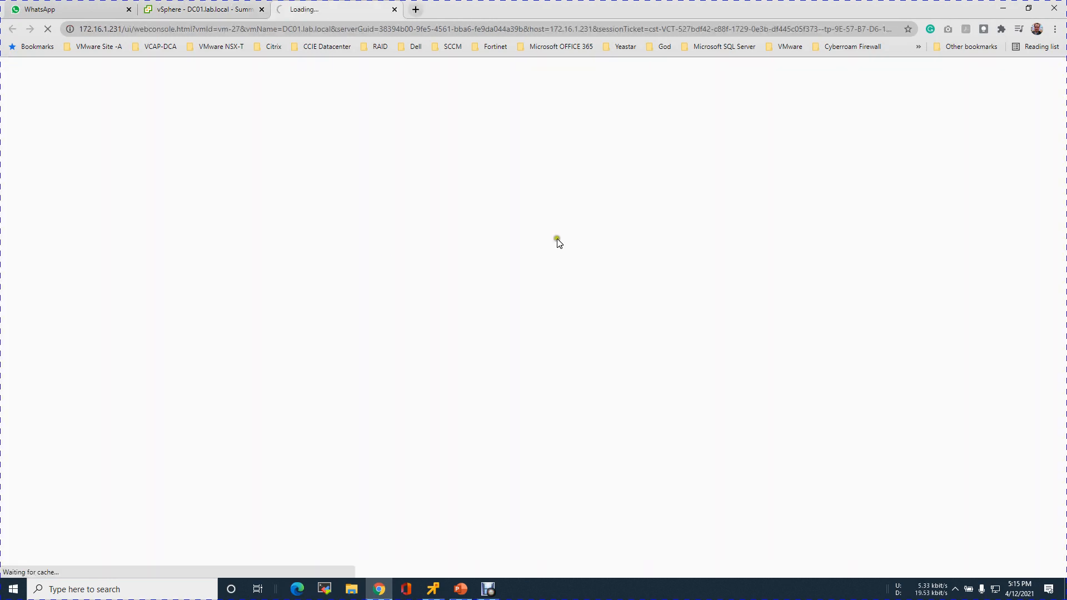
click(562, 281)
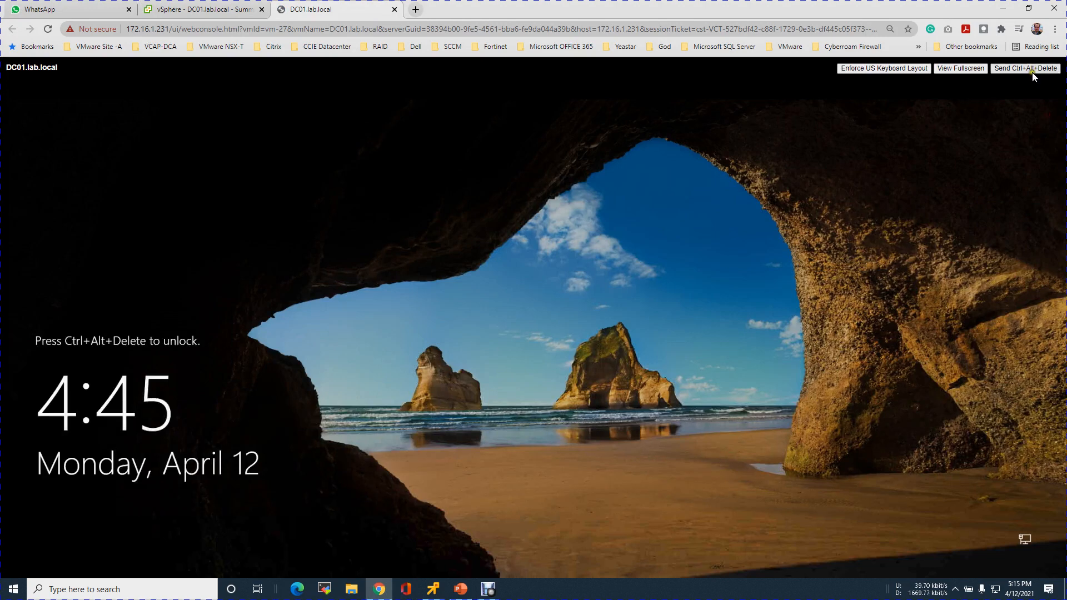
click(1032, 70)
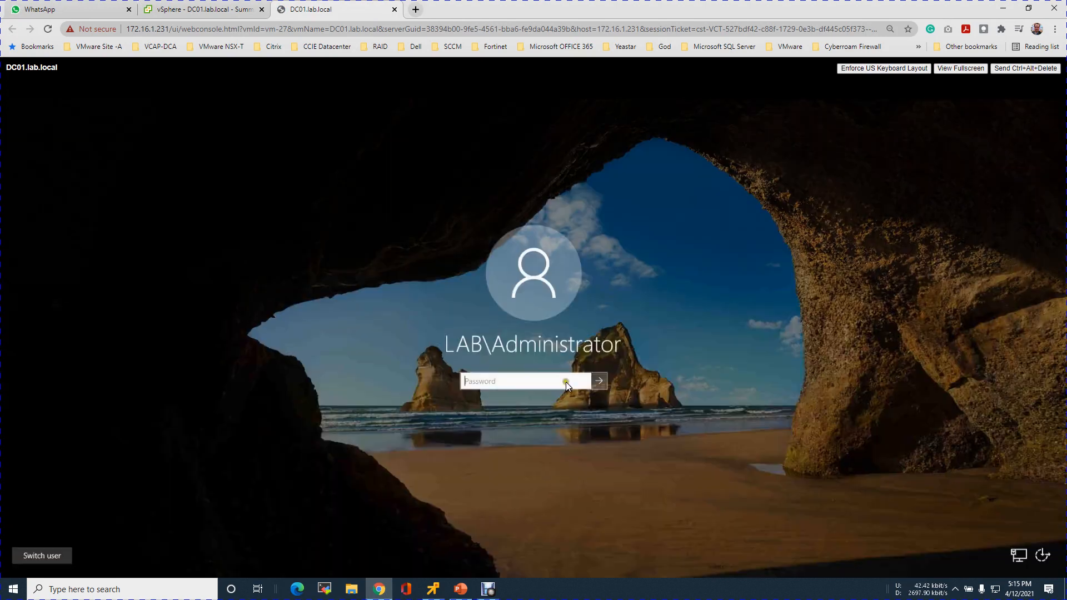
click(561, 377)
text(P@ssw0rd)
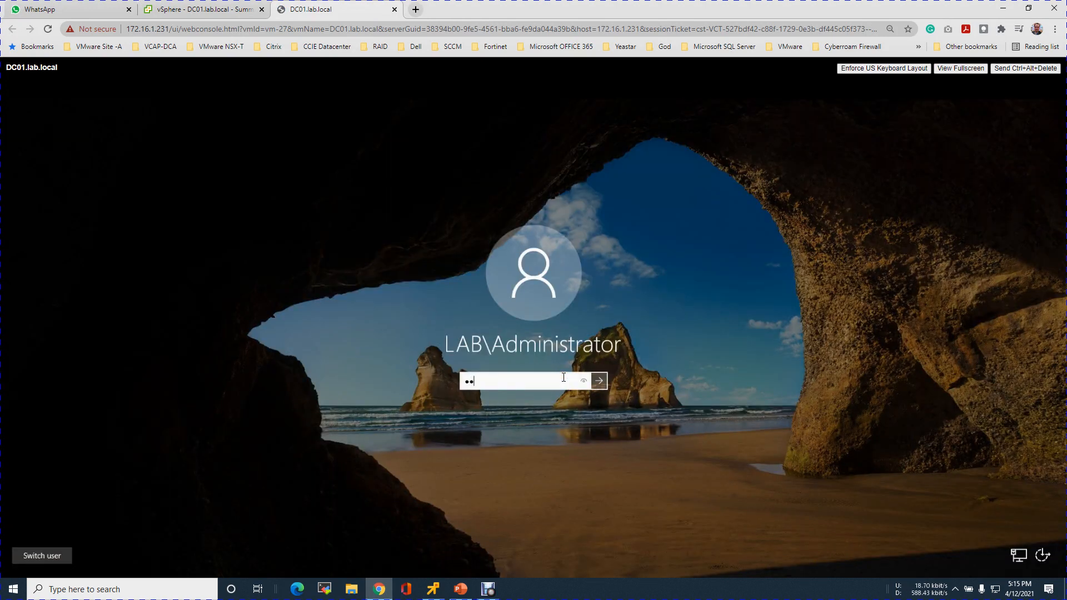
key(Return)
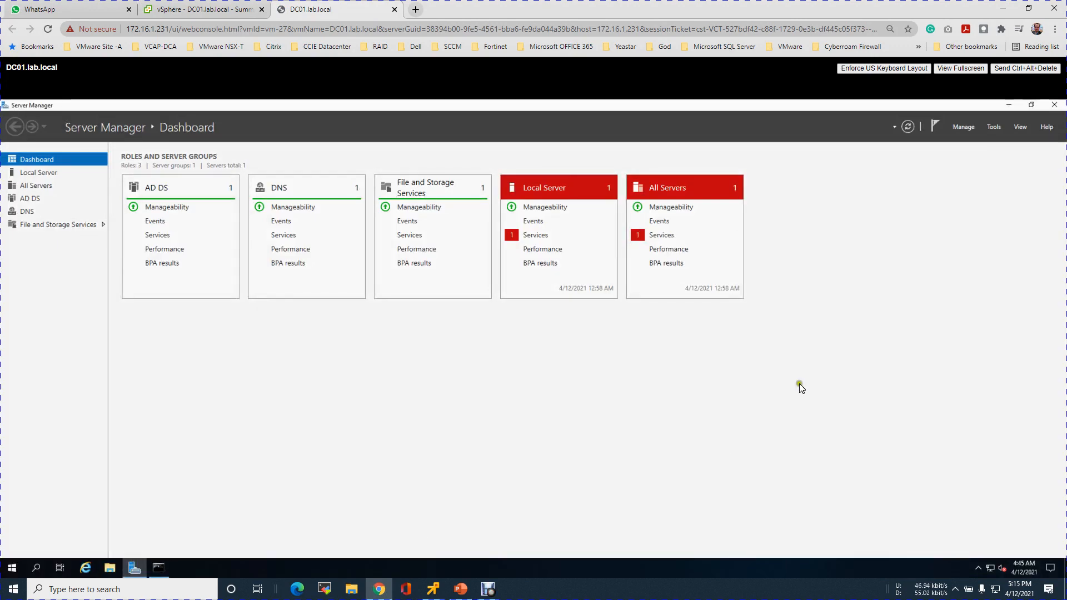
Open DNS Manager and inspect the records in the 100.0.10.in-addr.arpa reverse lookup zone
click(993, 127)
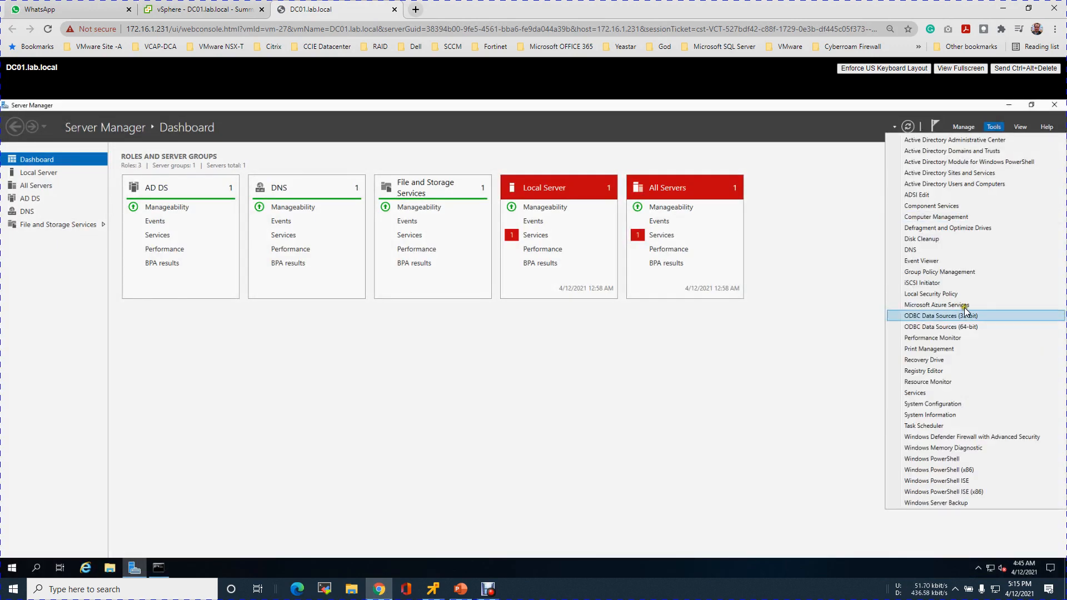
click(914, 250)
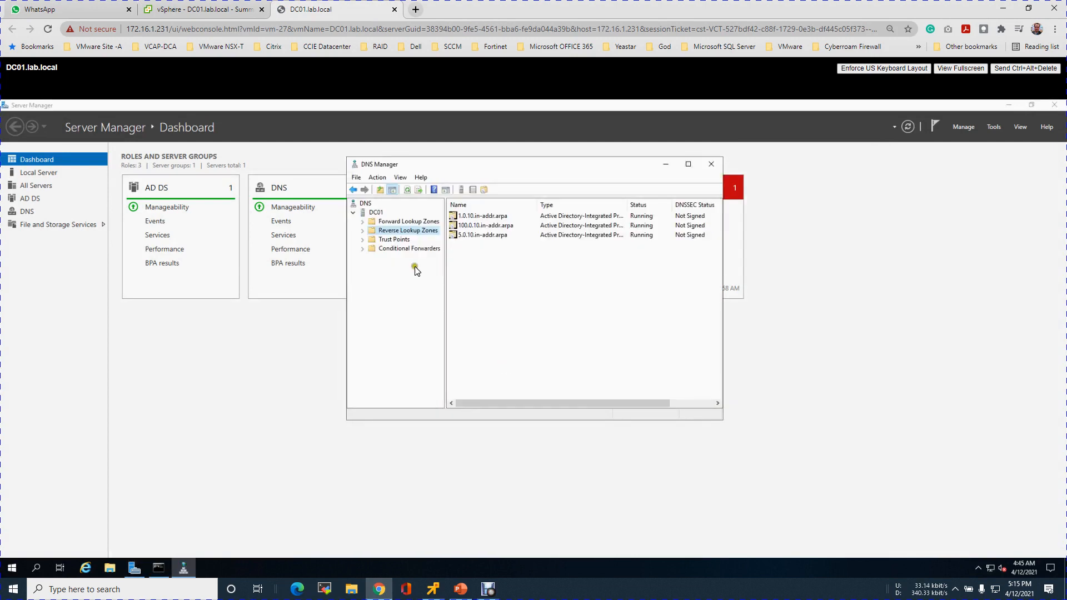
click(363, 230)
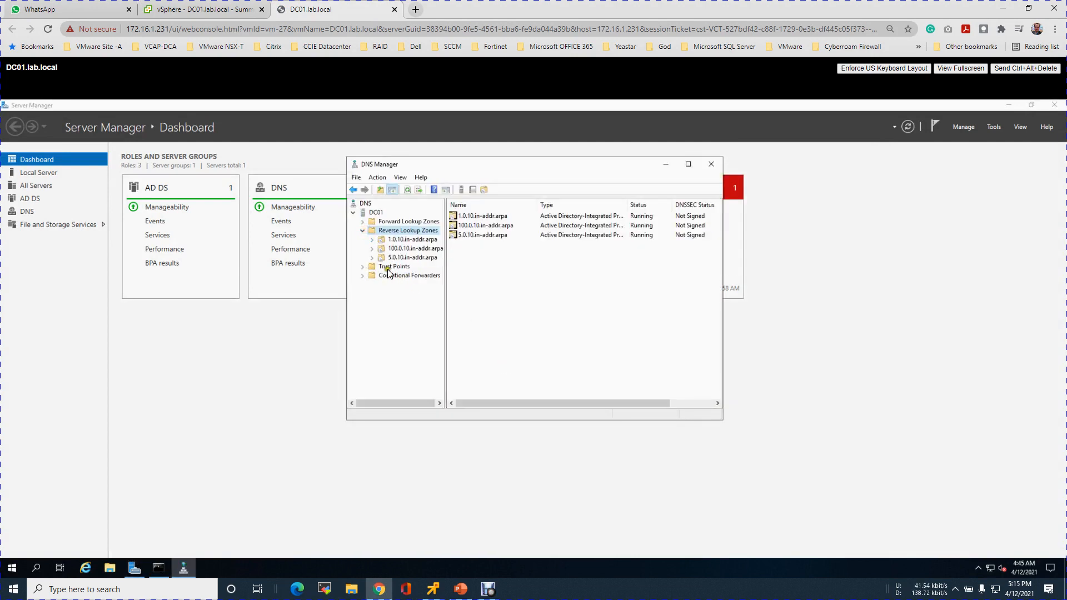
click(414, 248)
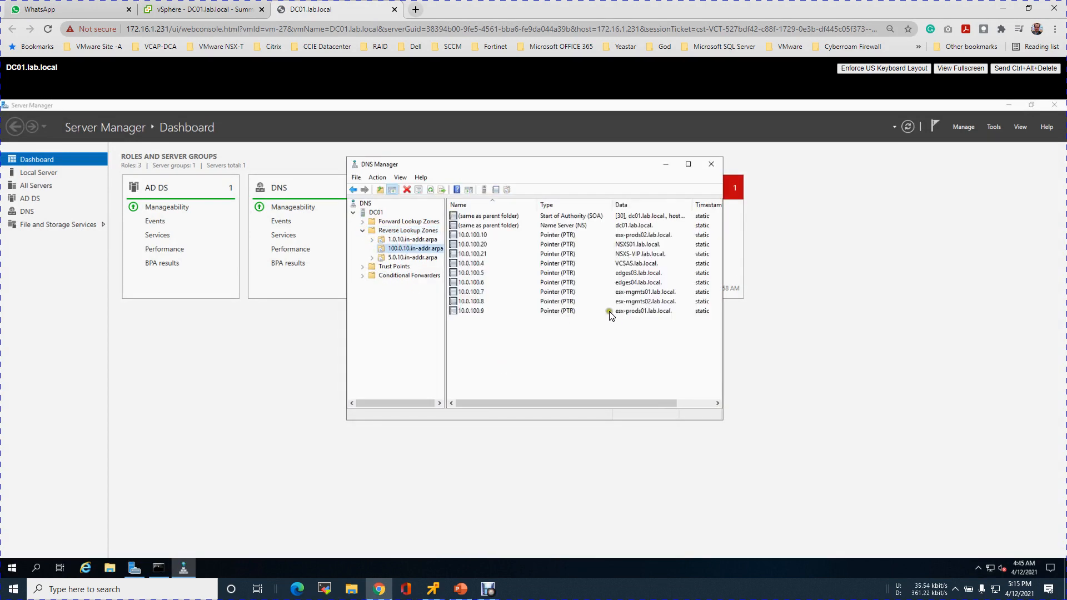
click(632, 274)
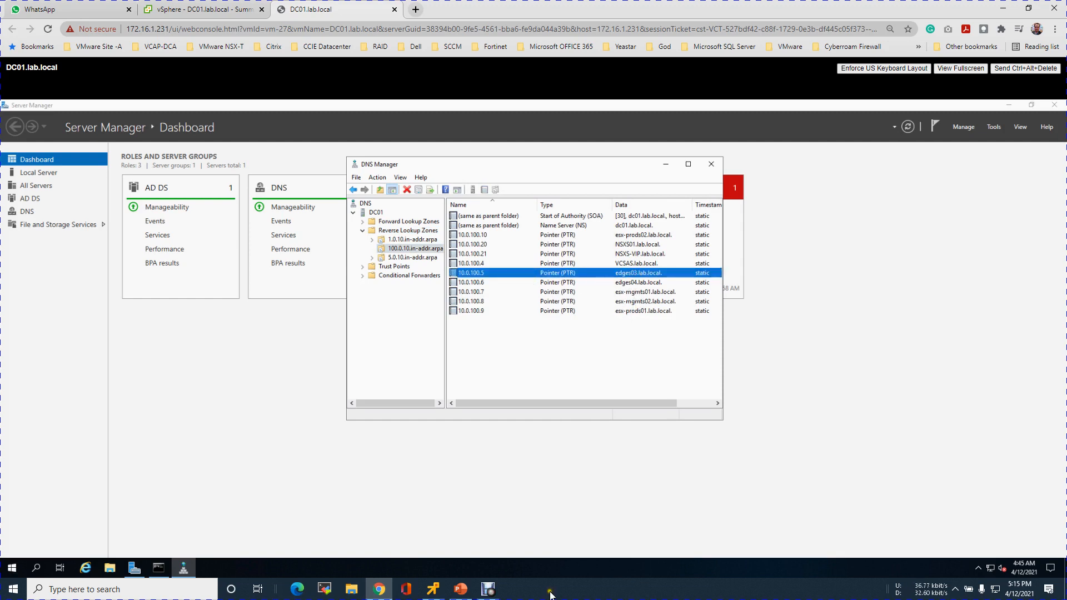
Query DNS for edges03.lab.local from the command prompt
click(433, 589)
key(Up)
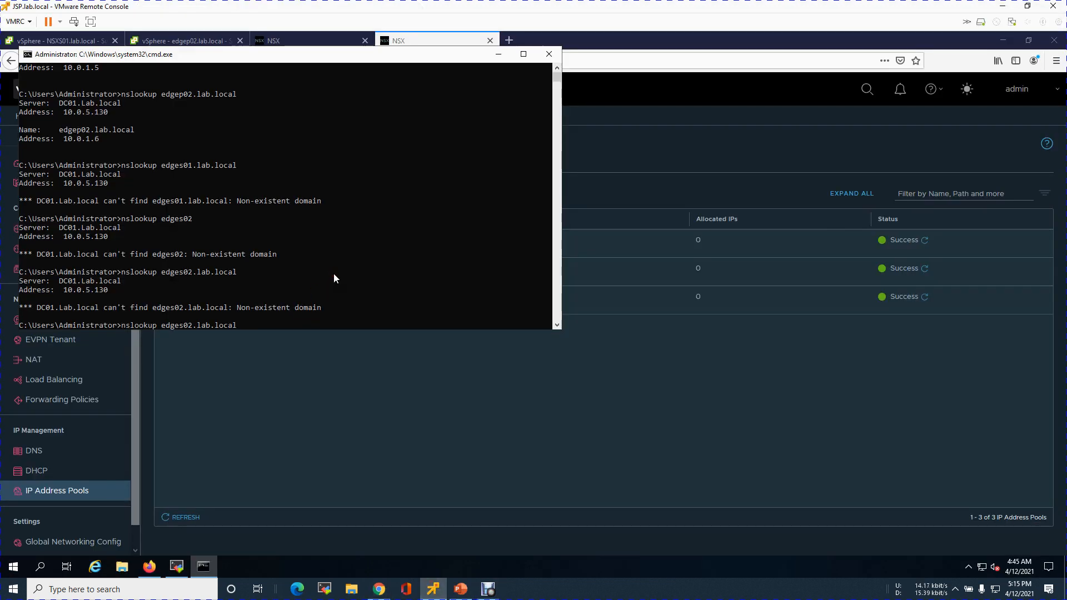
key(Left)
key(Left)
key(Left)
key(Left)
key(Left)
key(BackSpace)
text(3)
key(Return)
Query DNS for edges04.lab.local
key(Up)
key(Left)
key(Left)
key(Left)
key(Left)
key(Left)
key(Left)
key(Left)
key(Left)
key(Left)
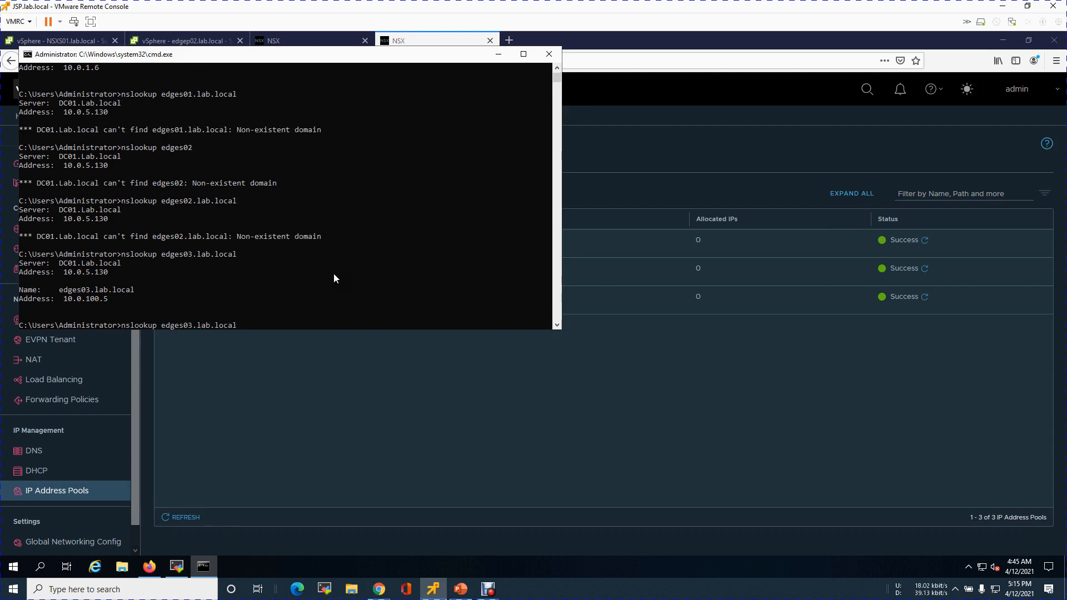
key(Left)
key(BackSpace)
text(4)
key(Return)
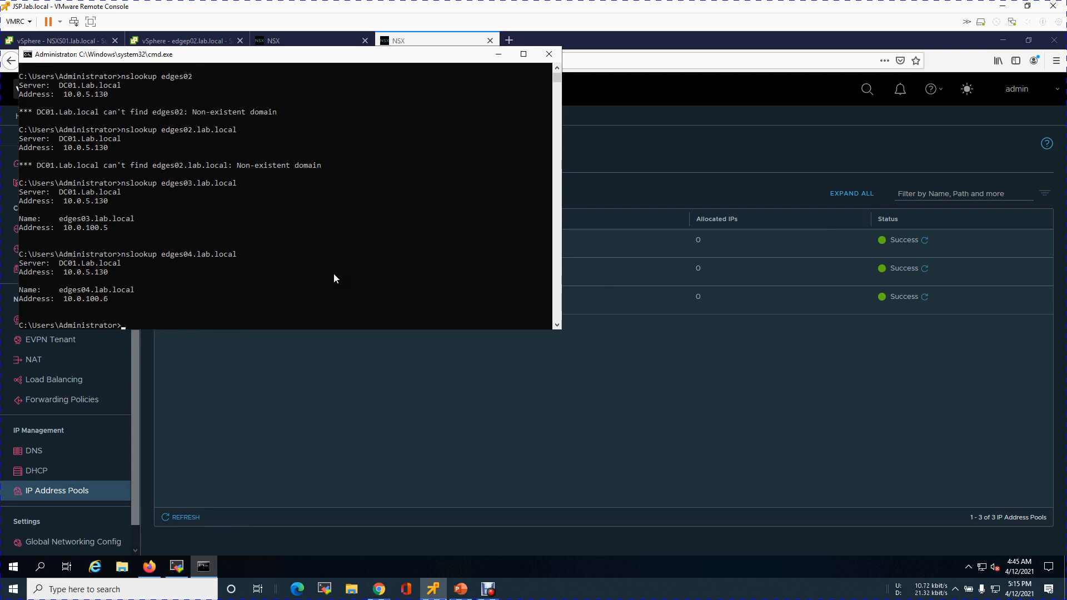
Review the Site-B configuration plan slide in PowerPoint, then return to the NSX console
click(460, 589)
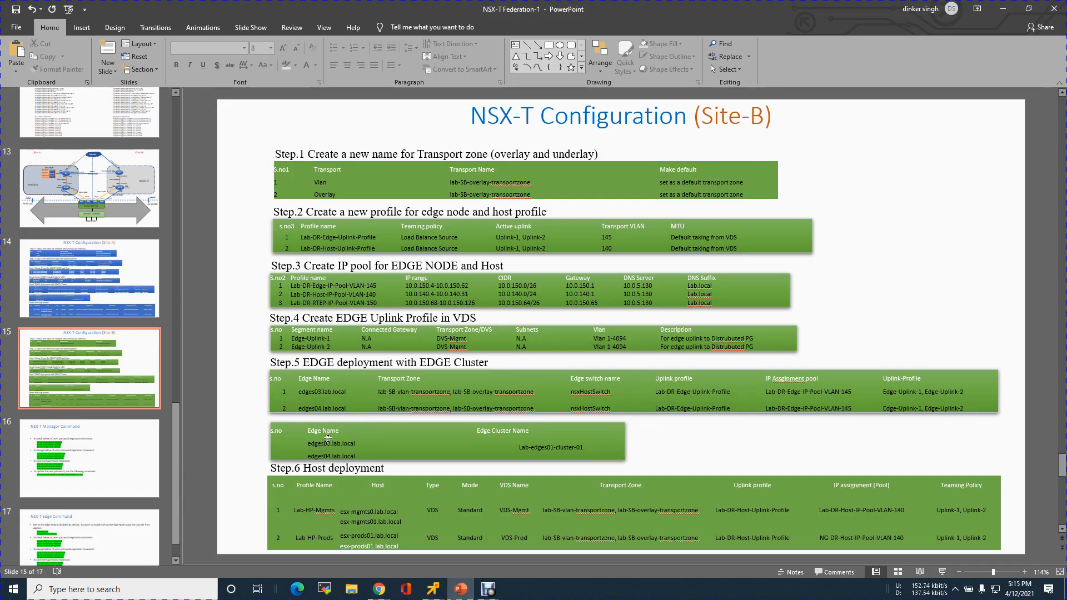
click(1004, 15)
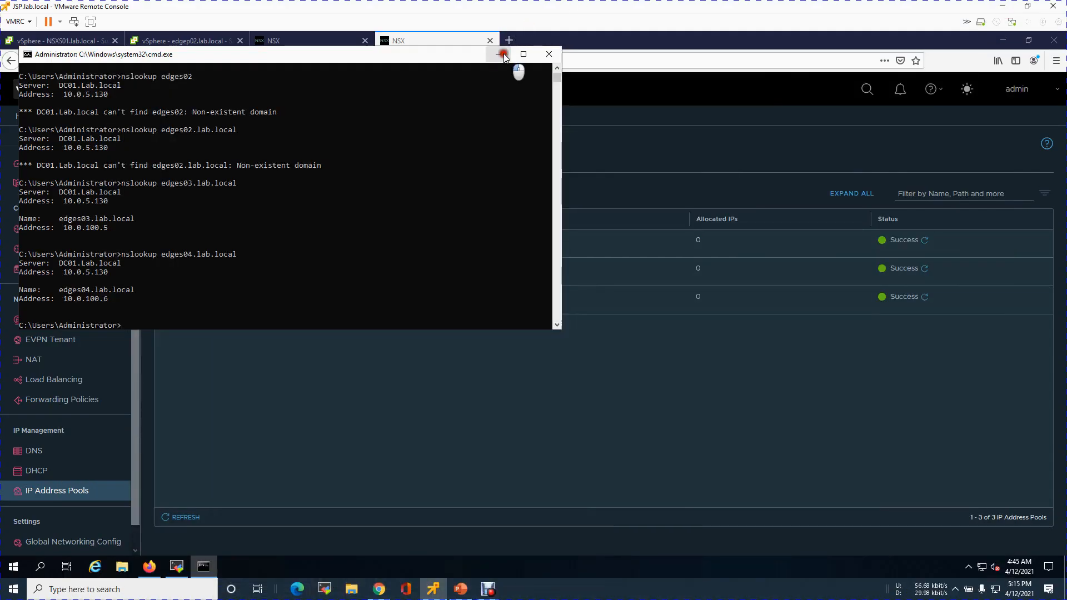
click(503, 56)
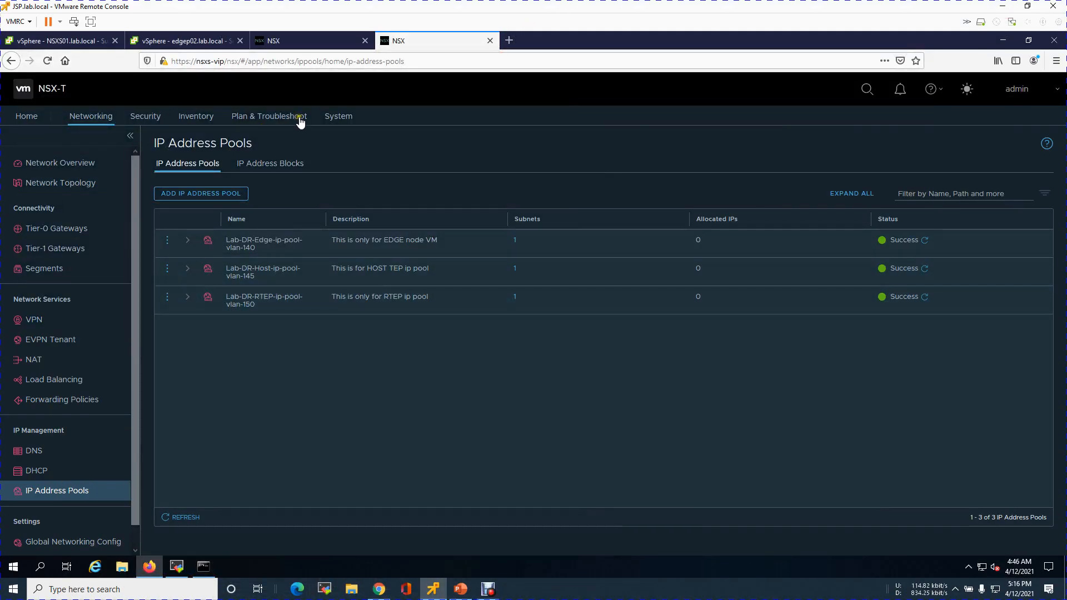
Start adding an edge transport node named edges03.lab.local with host name/FQDN edges03.lab.local
click(338, 118)
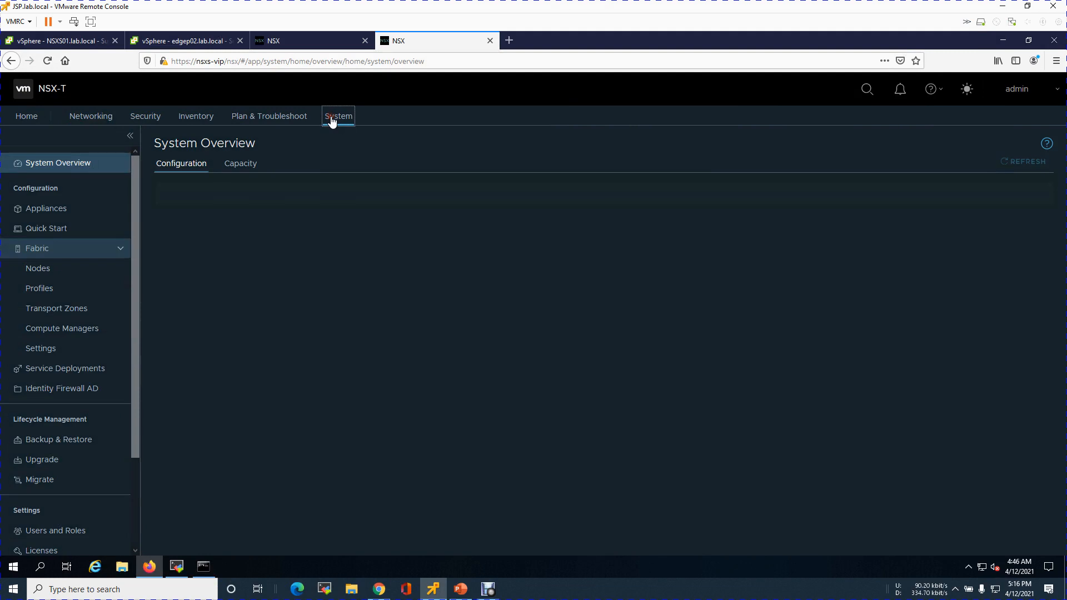
click(41, 273)
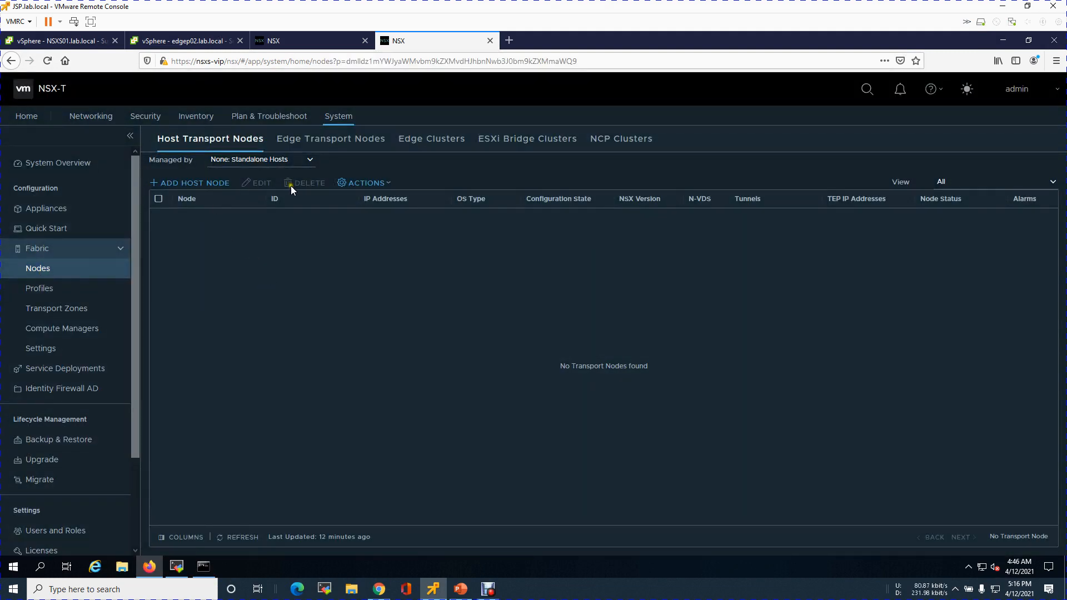
click(337, 143)
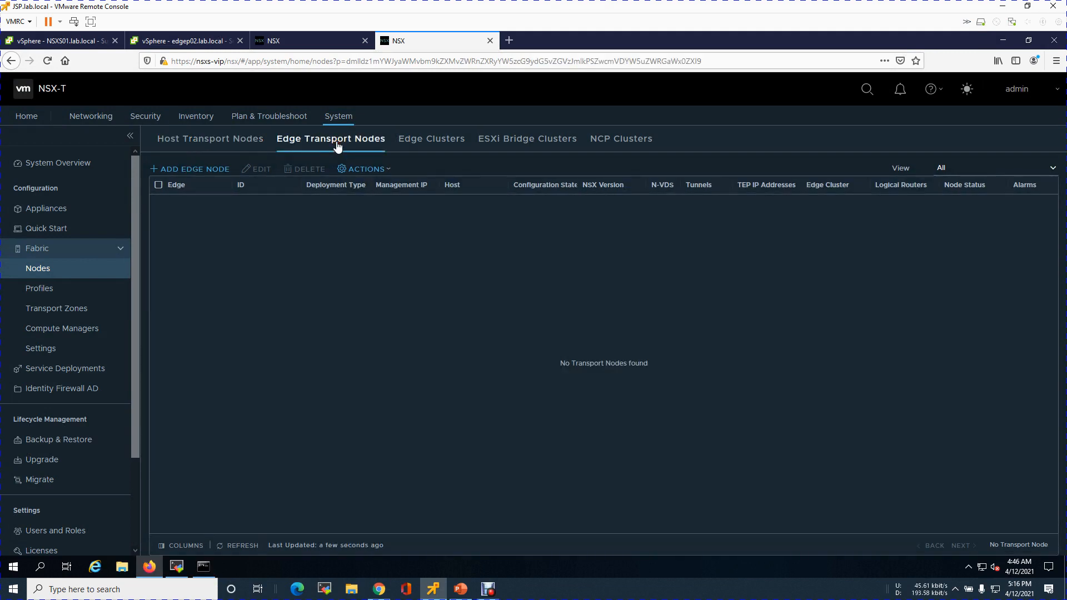
click(195, 168)
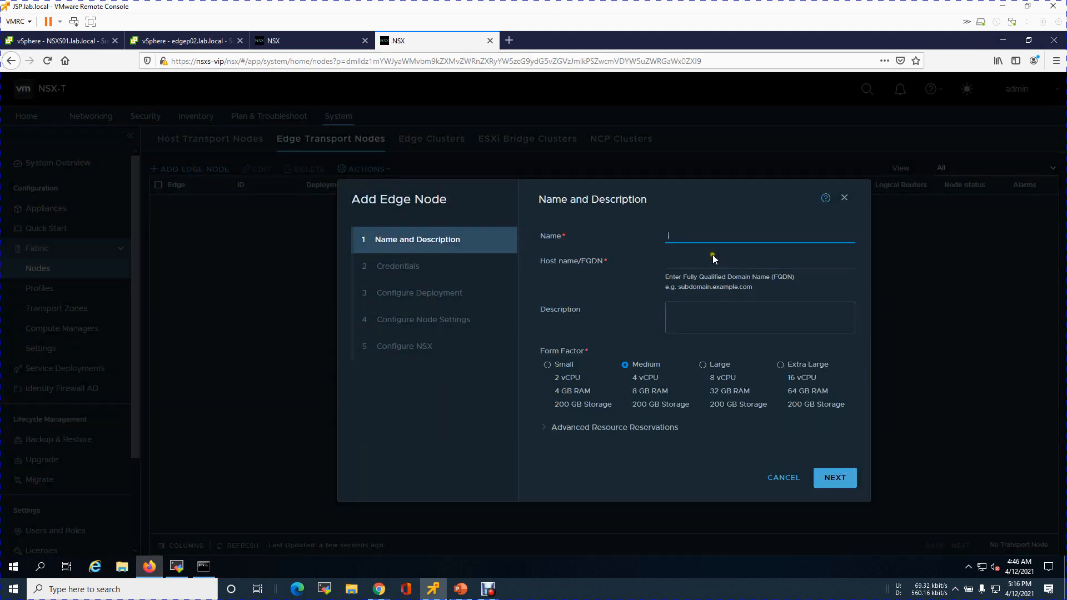
text(edges03.lab.local)
key(ctrl+a)
key(ctrl+c)
key(Tab)
key(ctrl+v)
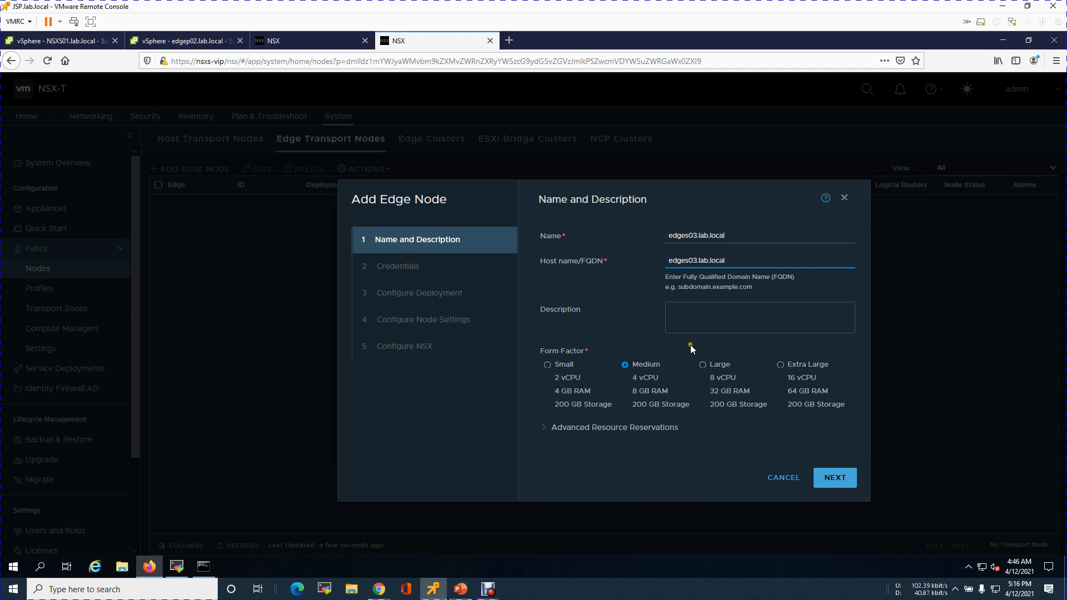
Choose the Small form factor, set CPU reservation priority to Normal and memory reservation to 0%, and continue
click(566, 366)
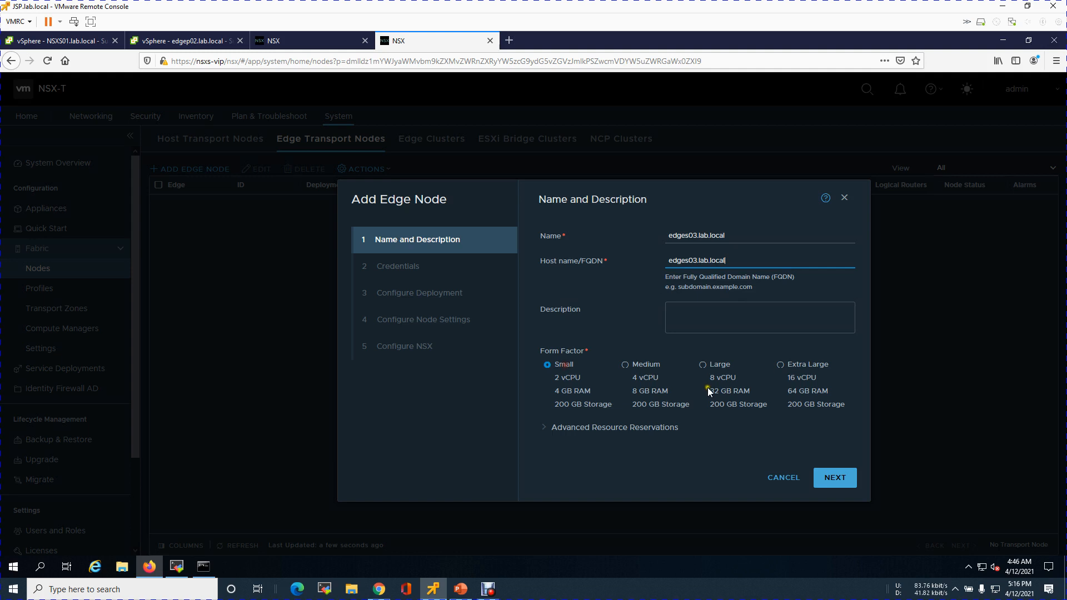
click(640, 426)
scroll(683, 433, down, 2)
click(560, 383)
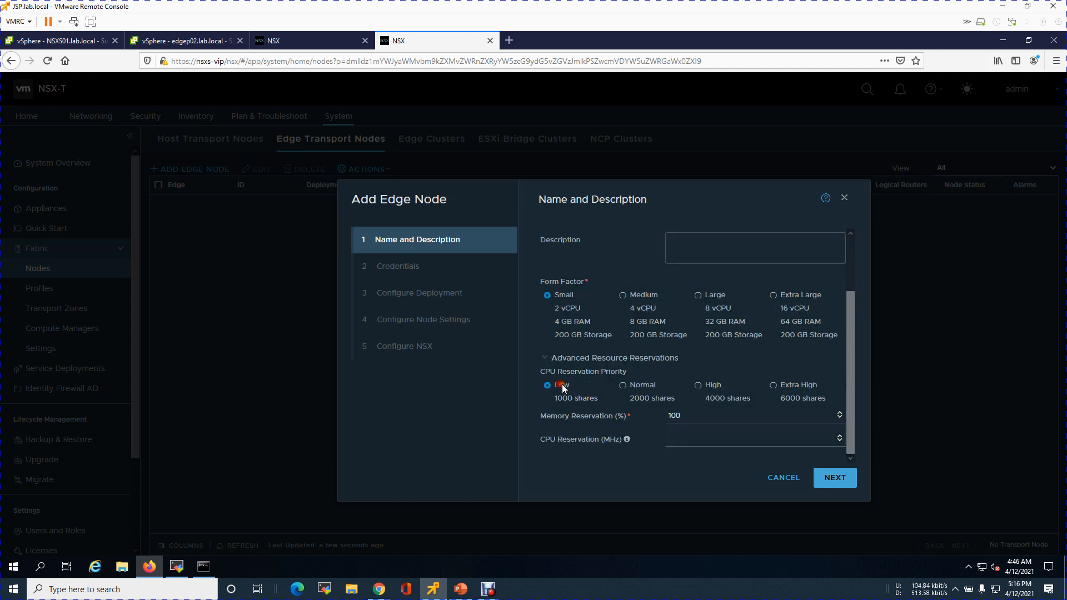
click(639, 386)
drag(690, 419, 652, 417)
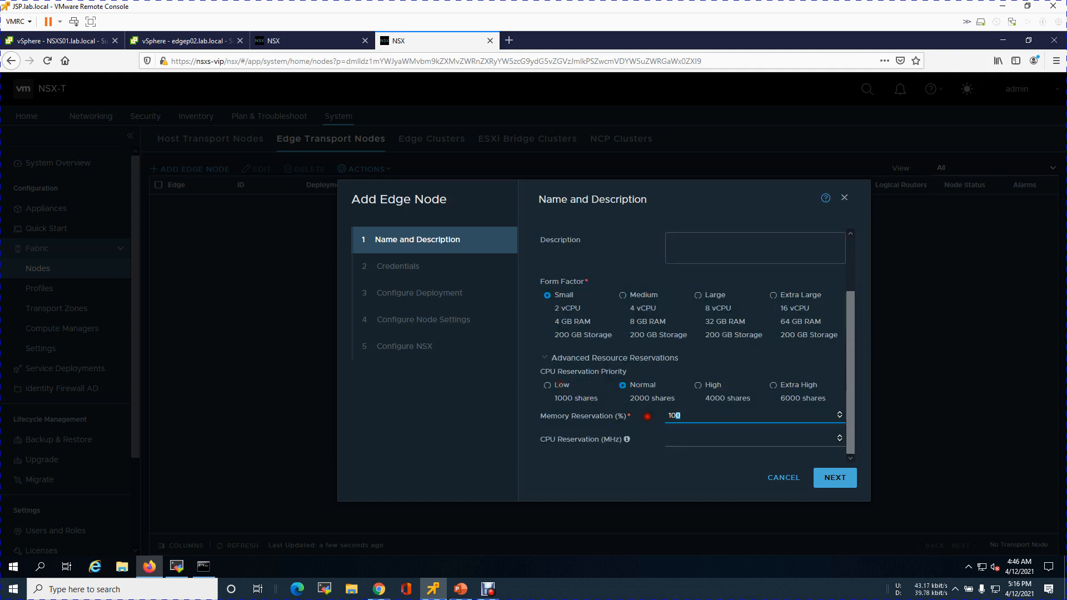
text(0)
key(Tab)
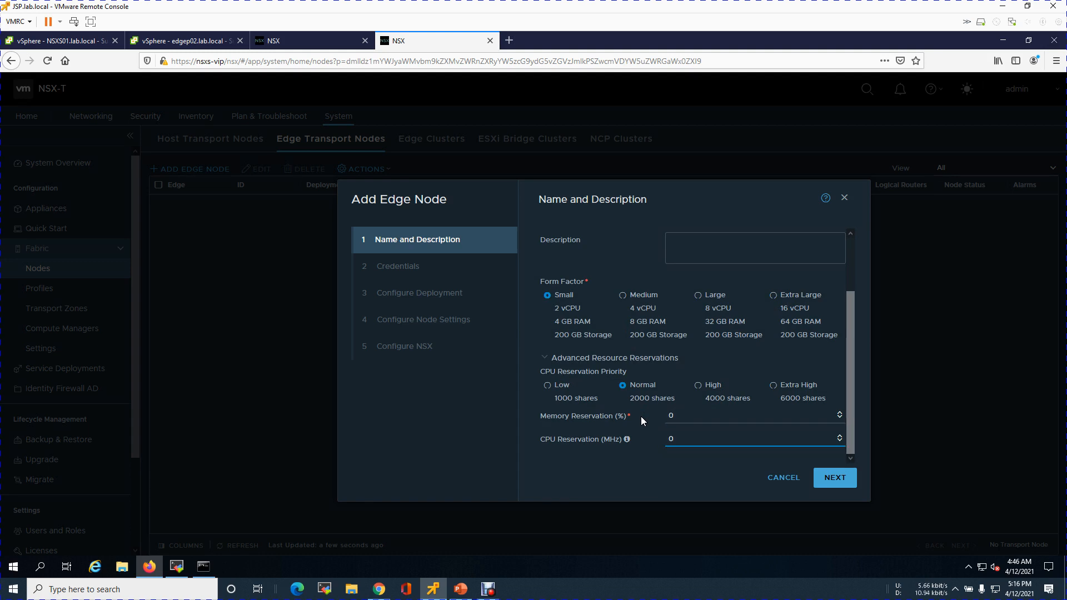
drag(847, 410, 846, 344)
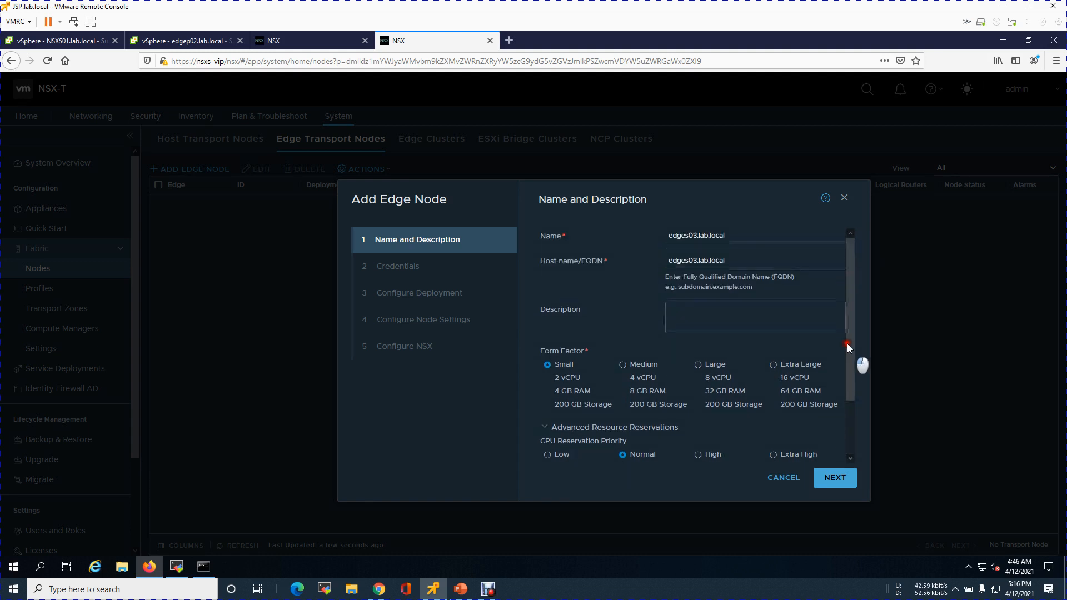
click(831, 483)
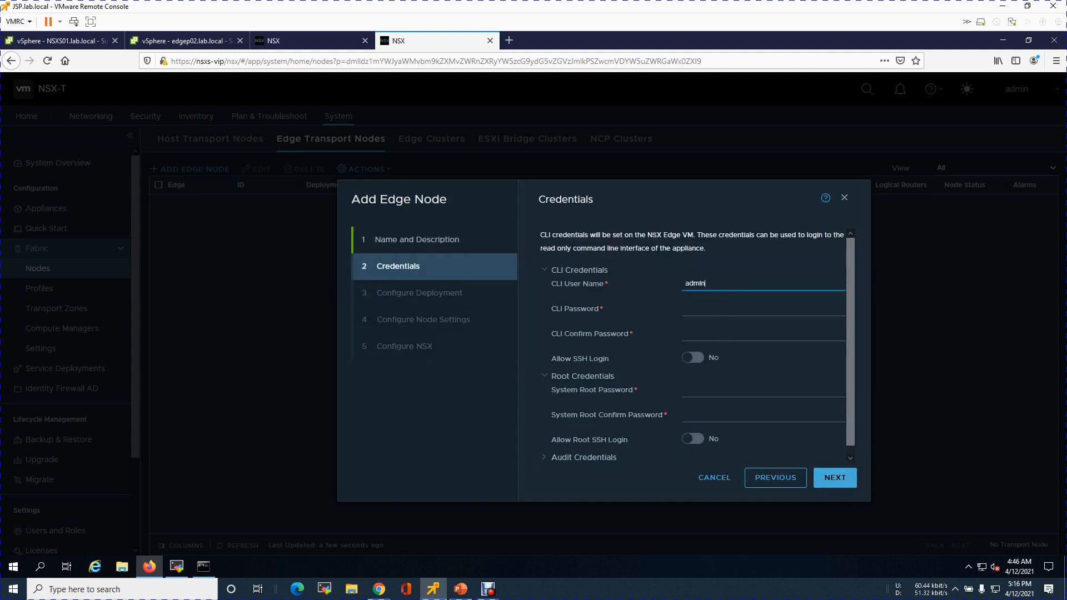
Enter the CLI password and confirm it for the admin user
text(VMware1)
key(shift+Left)
key(shift+Left)
key(shift+Left)
key(shift+Left)
key(shift+Left)
key(shift+Left)
key(shift+Left)
key(shift+Left)
key(shift+Left)
key(shift+Left)
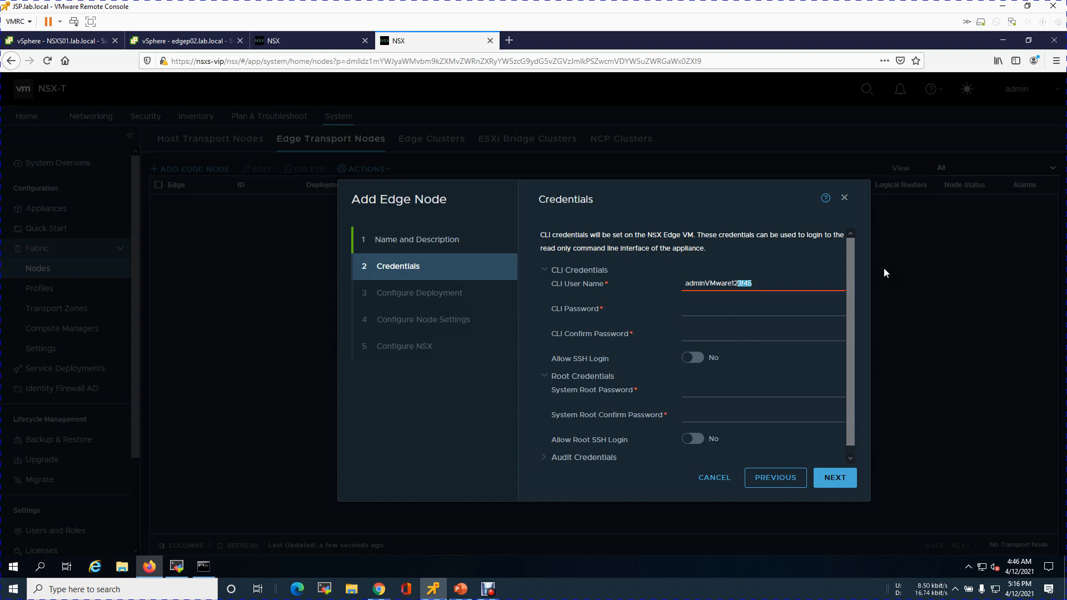
key(shift+Left)
key(shift+Left)
key(shift+Left)
key(ctrl+x)
key(Tab)
key(ctrl+v)
key(Tab)
key(ctrl+v)
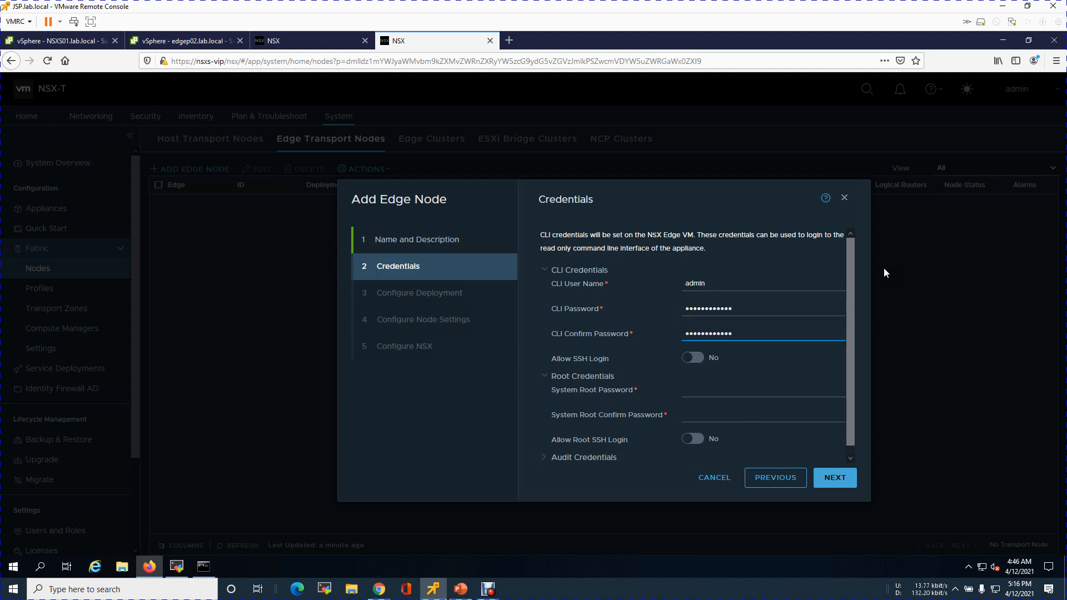
Allow SSH login and enter and confirm the system root password
click(692, 358)
click(702, 391)
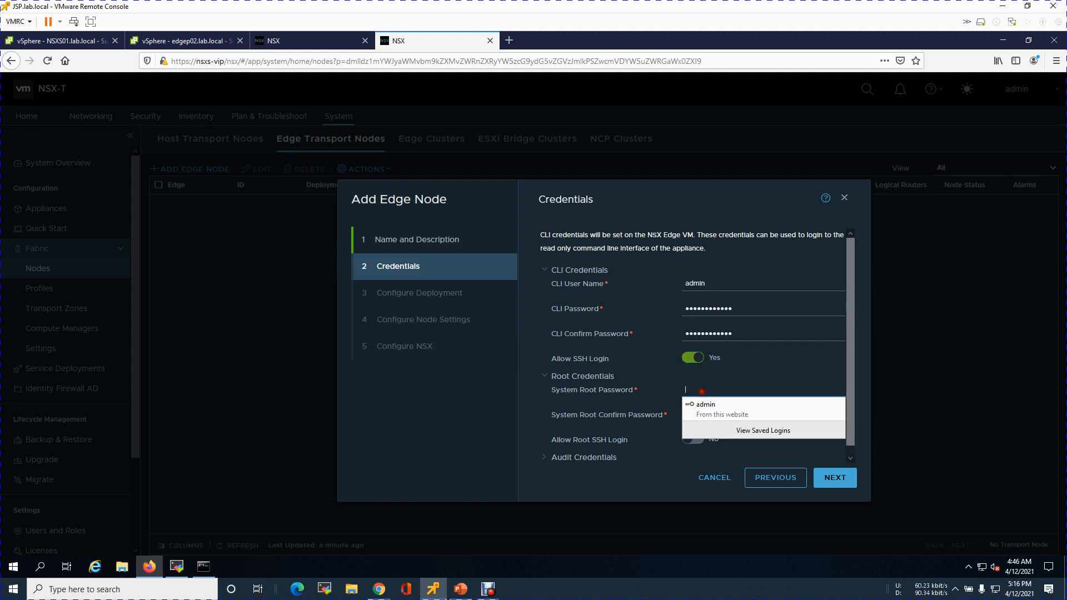
key(ctrl+v)
click(700, 414)
key(ctrl+v)
scroll(861, 425, down, 1)
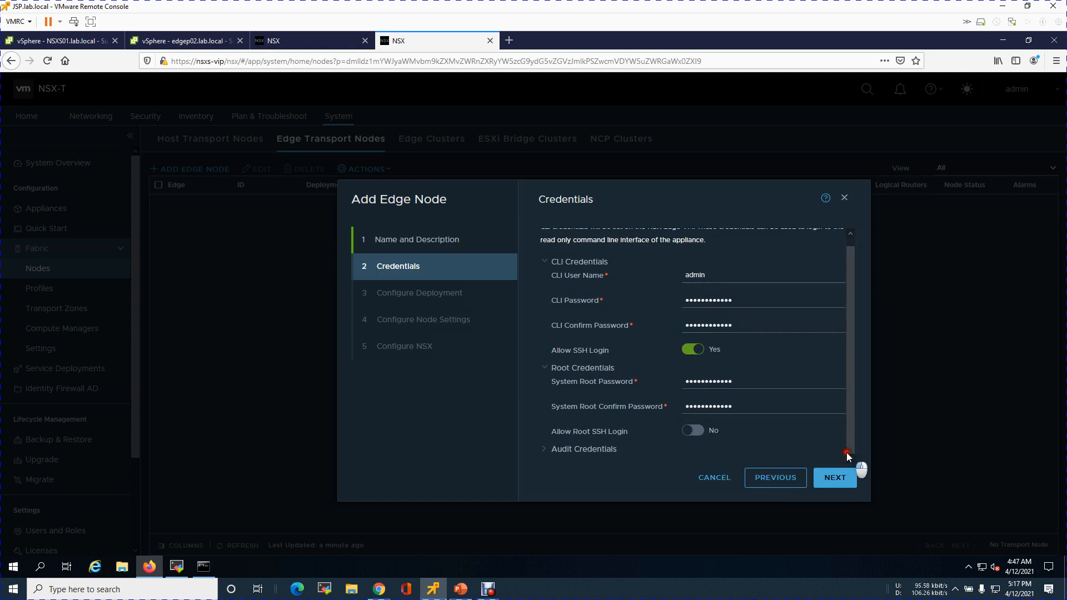
Allow root SSH login and open the audit credentials, entering audit as the audit user name
click(708, 433)
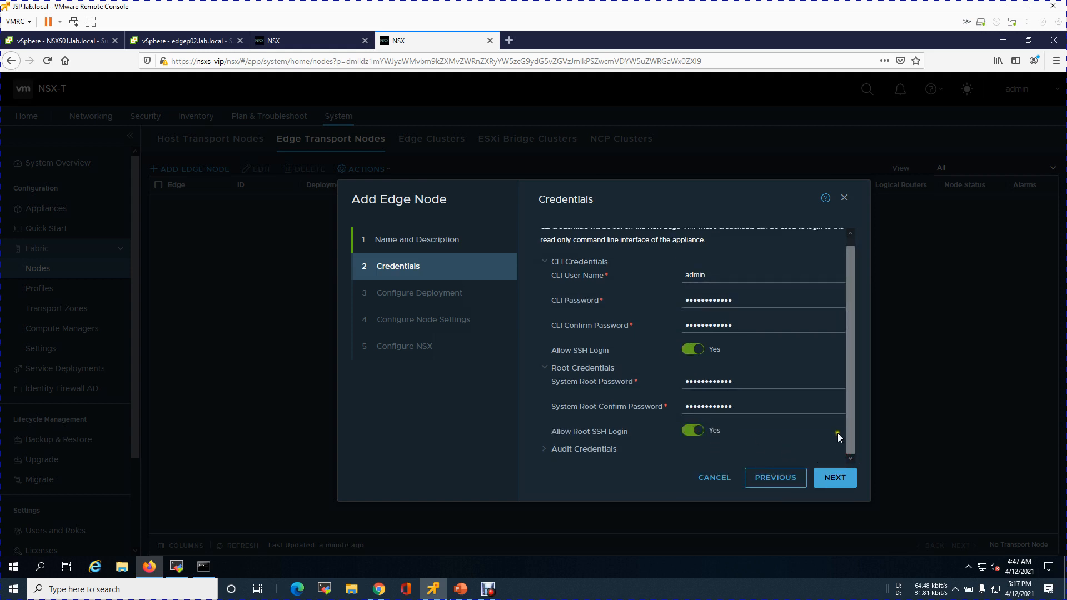
click(583, 449)
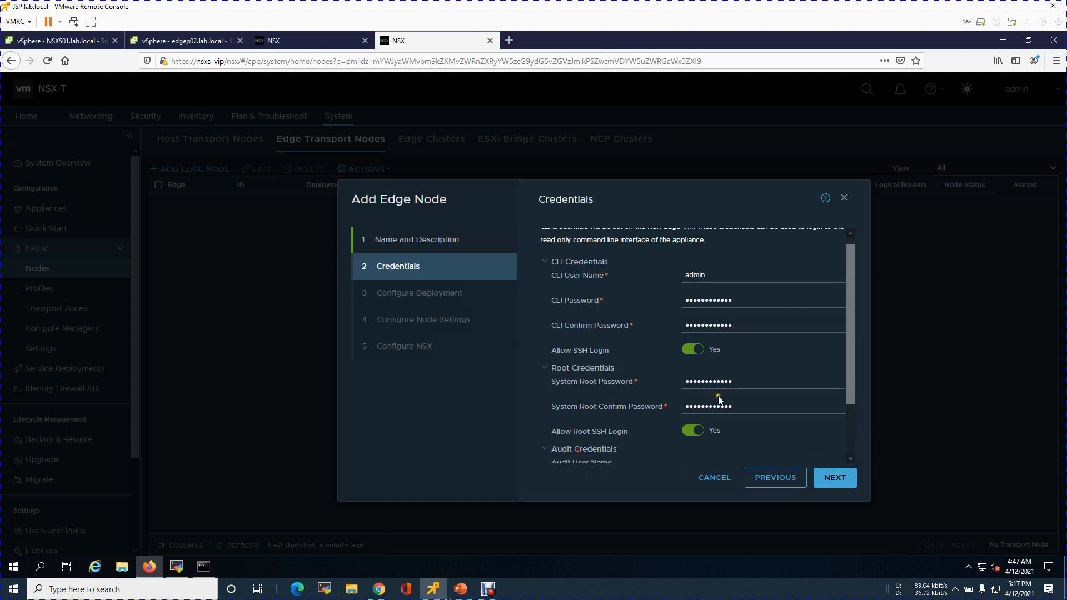
scroll(722, 397, down, 2)
click(725, 395)
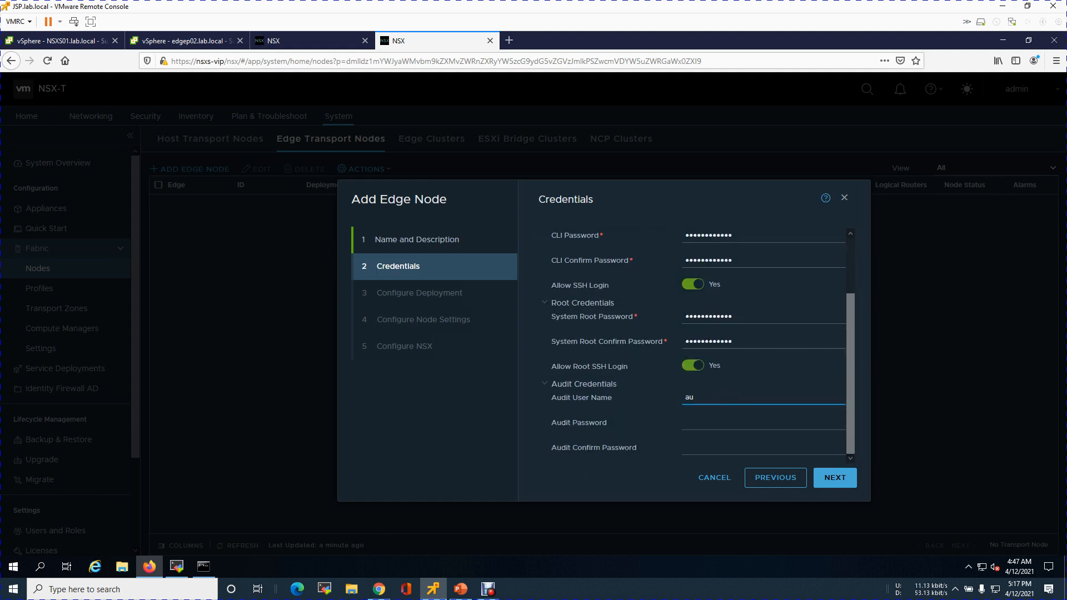
Enter and confirm the audit user's password, then continue to the deployment settings
key(Tab)
key(ctrl+v)
key(Tab)
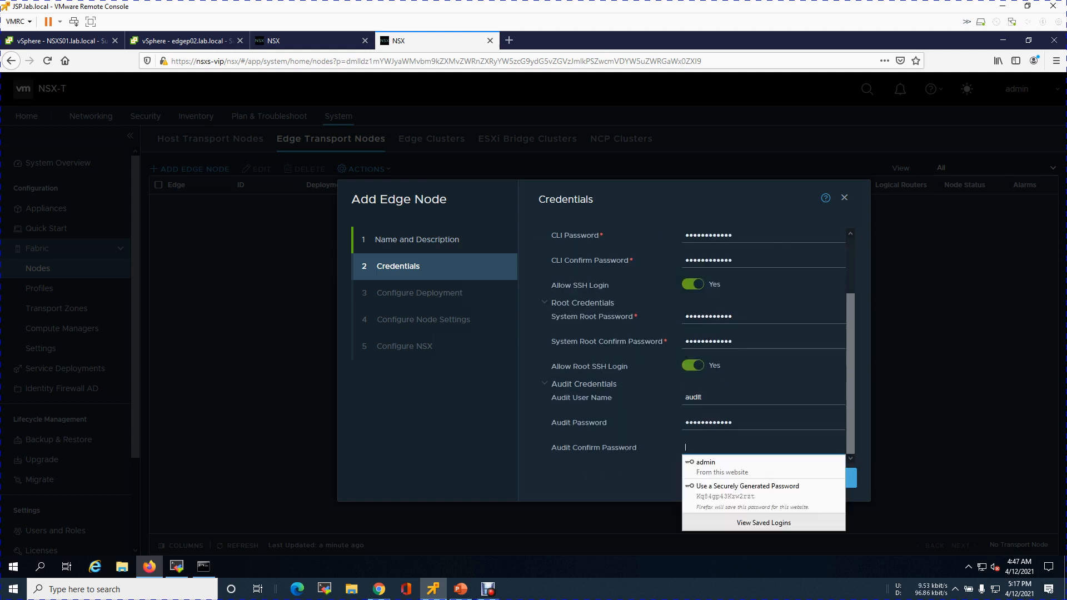
key(ctrl+v)
click(837, 479)
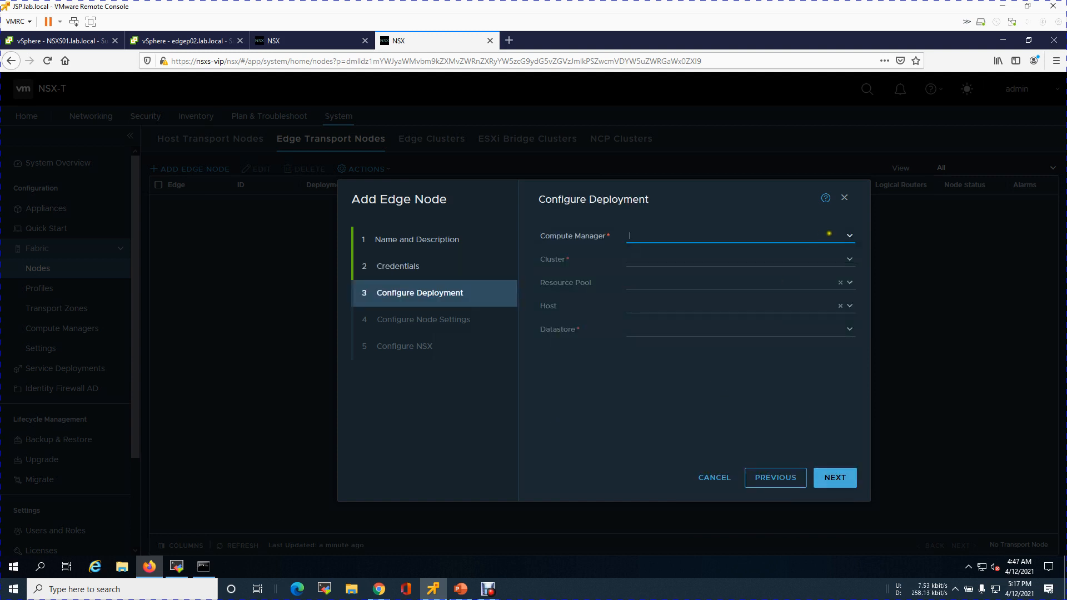
Deploy to compute manager VCSAS, cluster Mgmt and datastore LS-MGMTS01-001, then continue
click(851, 240)
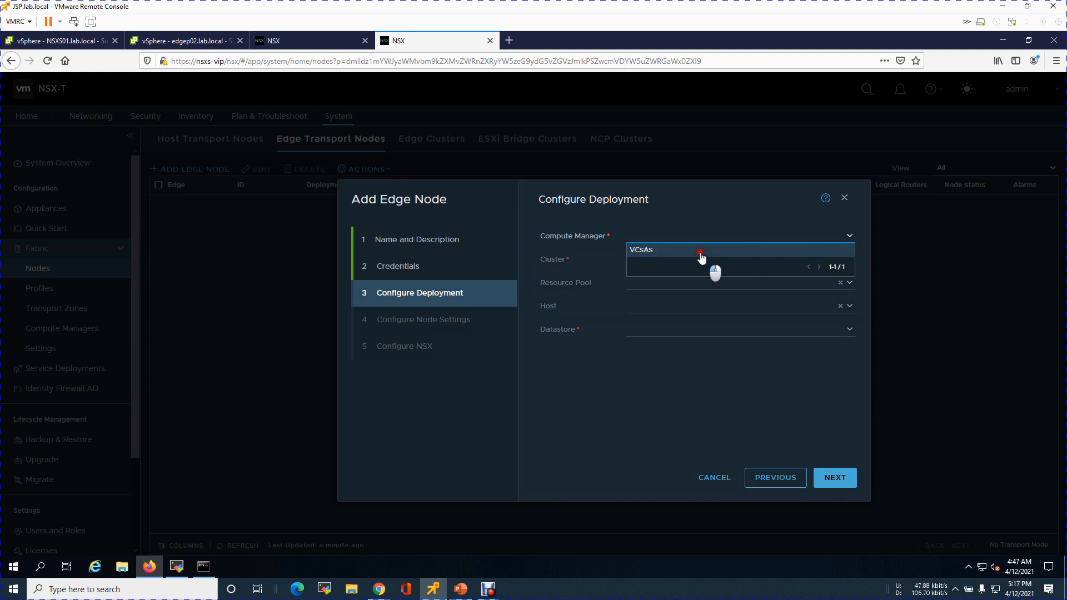
click(704, 251)
click(849, 259)
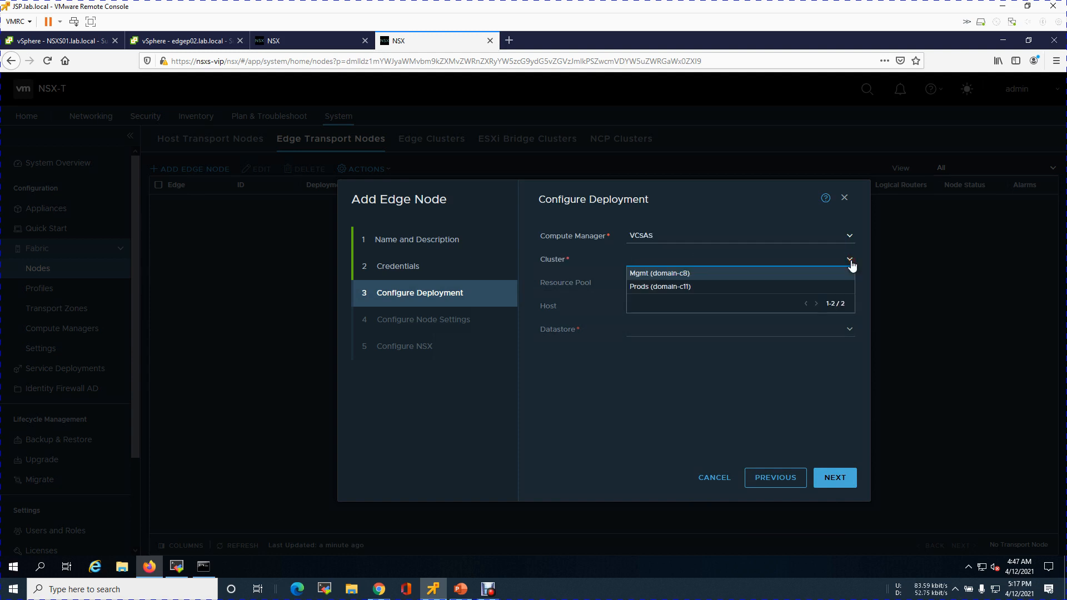
click(671, 274)
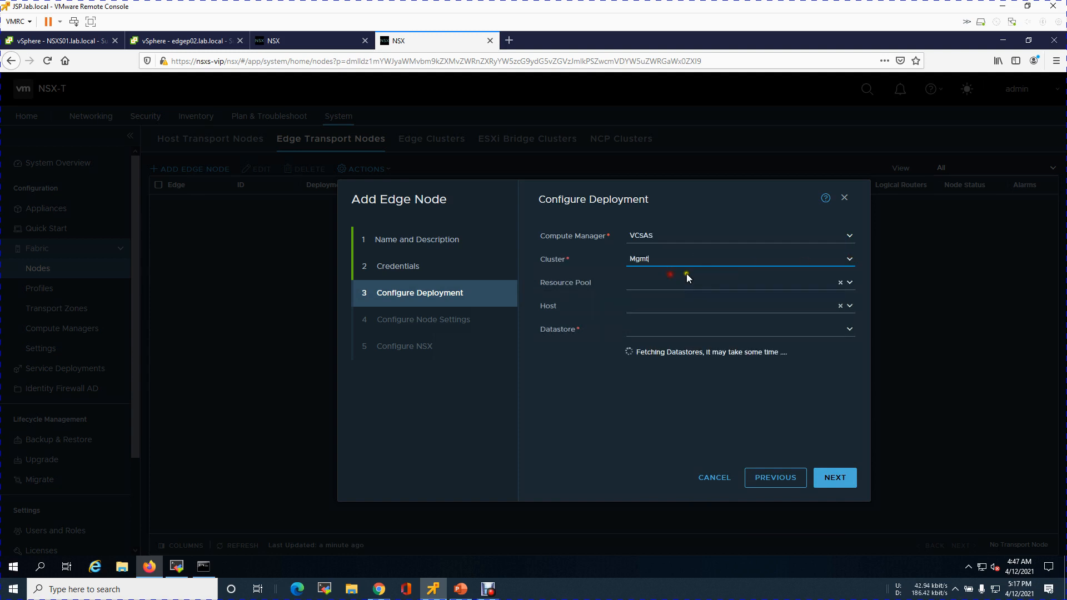
click(842, 327)
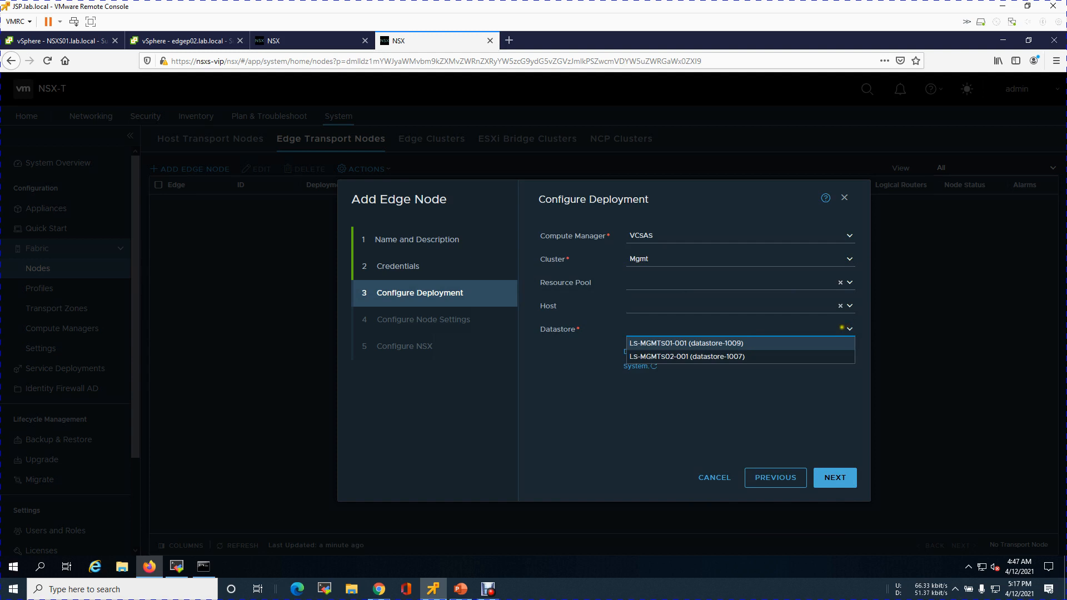
click(686, 345)
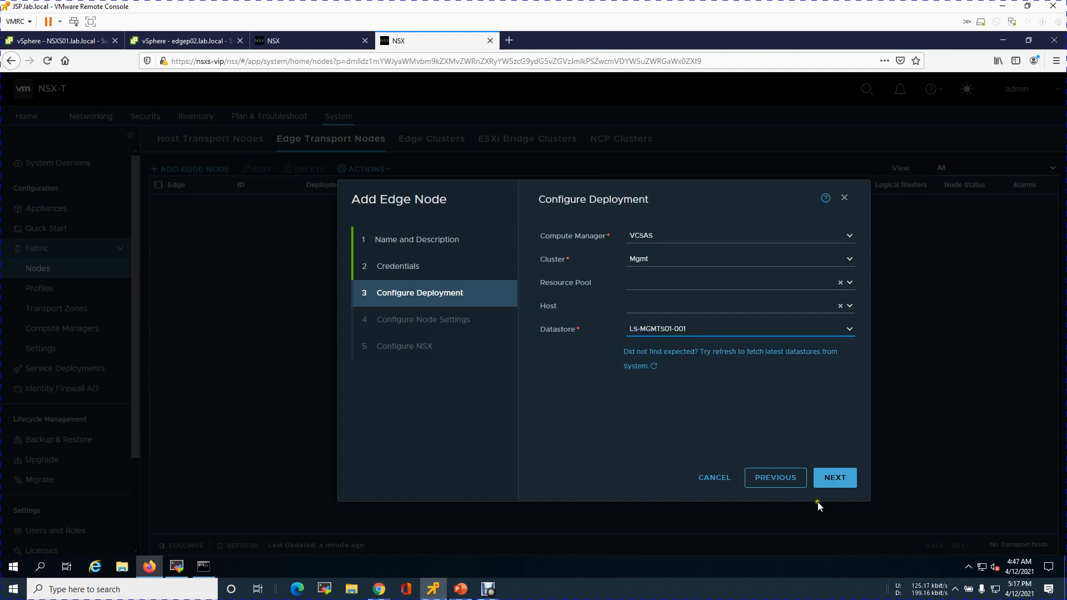
click(838, 486)
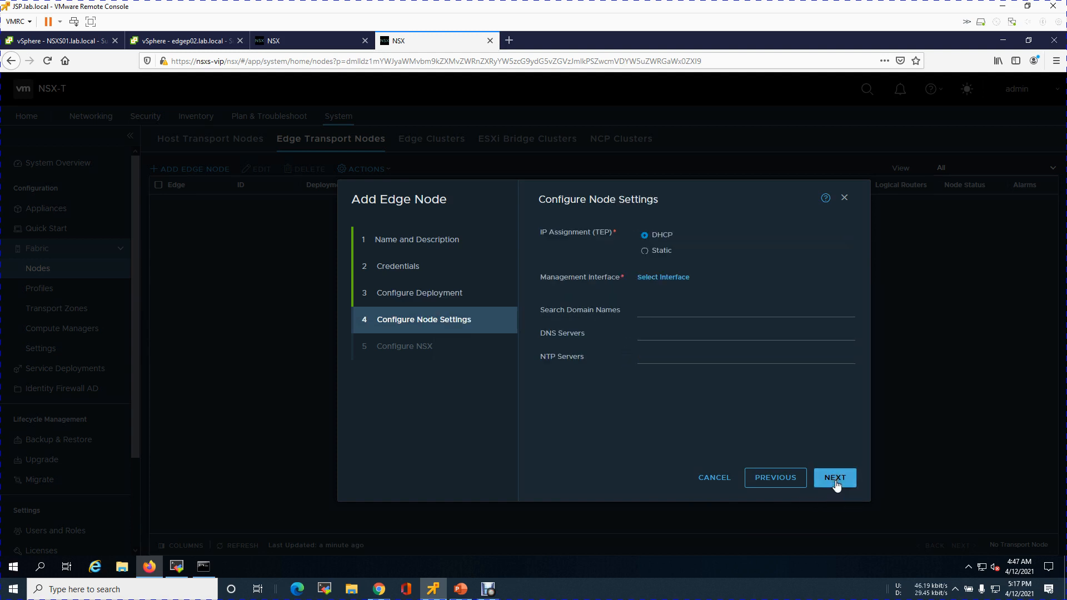
Switch TEP IP assignment to Static and set the management IP to 10.0.100.6/24, checking the DNS lookup in the command prompt
click(662, 250)
click(732, 270)
text(10.)
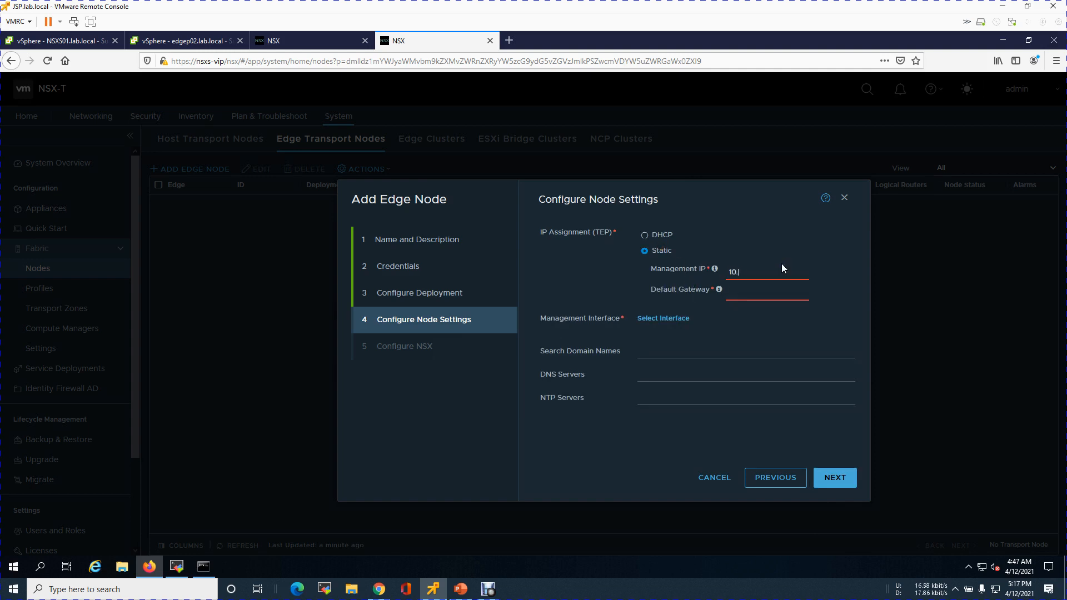
text(0.100.)
click(203, 567)
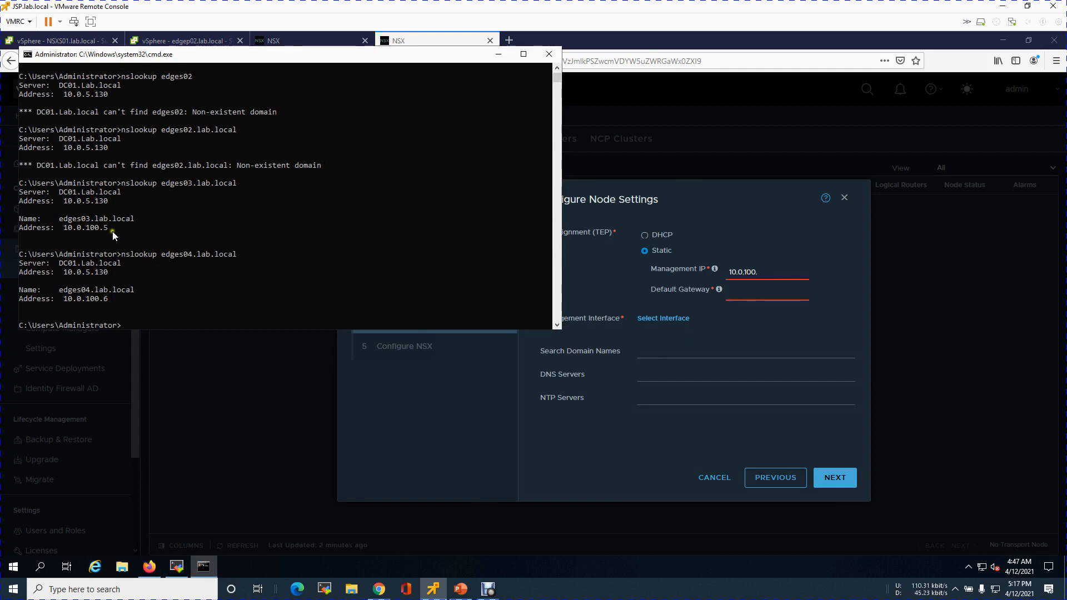
click(774, 272)
text(6/24)
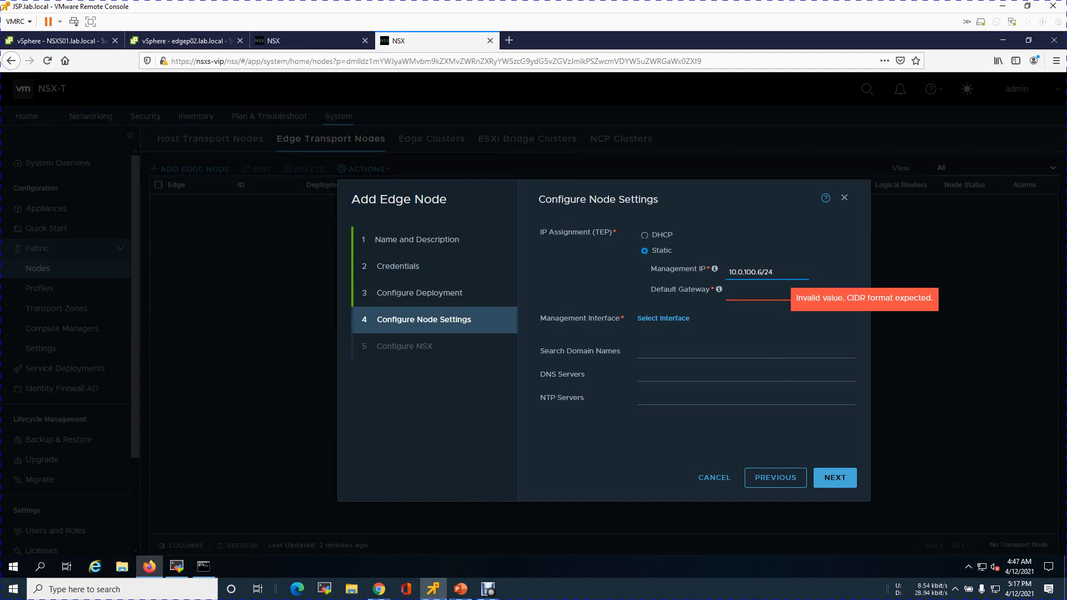
Set the default gateway to 10.0.100.1 and choose DVSS-Mgmt-Management Network as the management interface
key(Tab)
text(10.0.100.1)
click(671, 318)
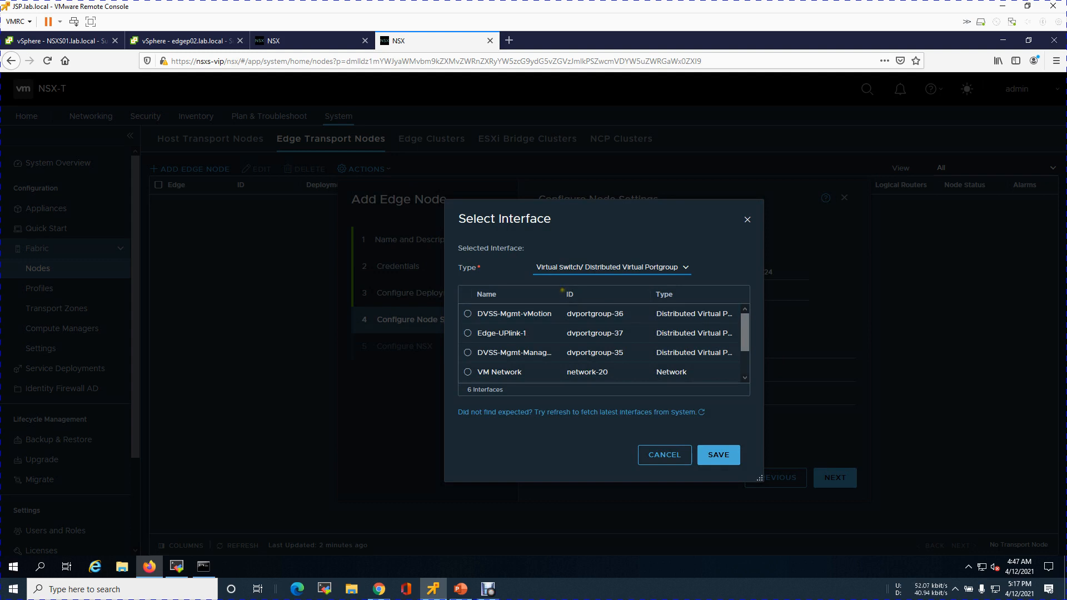
drag(605, 293, 605, 293)
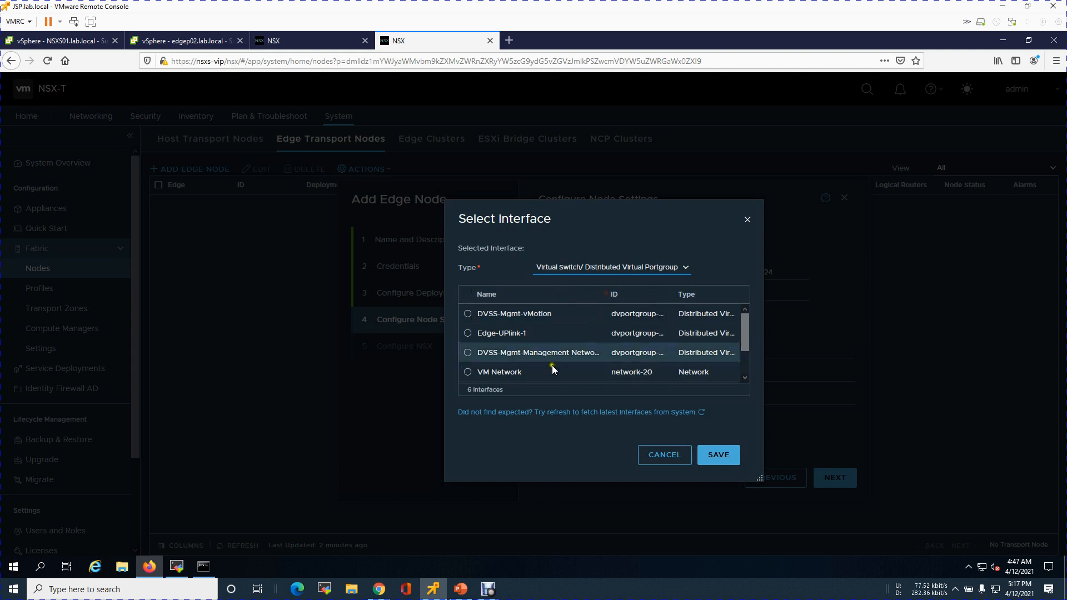
click(469, 353)
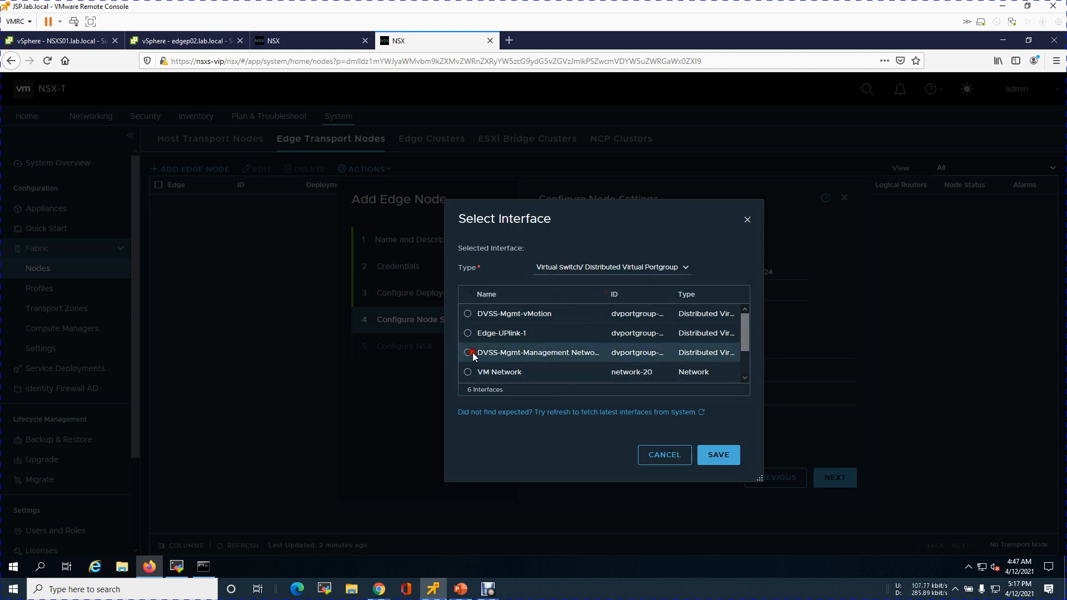
click(719, 455)
Add search domain lab.local, DNS server 10.0.5.130 and an NTP server in 216.239.35, then continue
click(669, 353)
text(lab.local)
key(Tab)
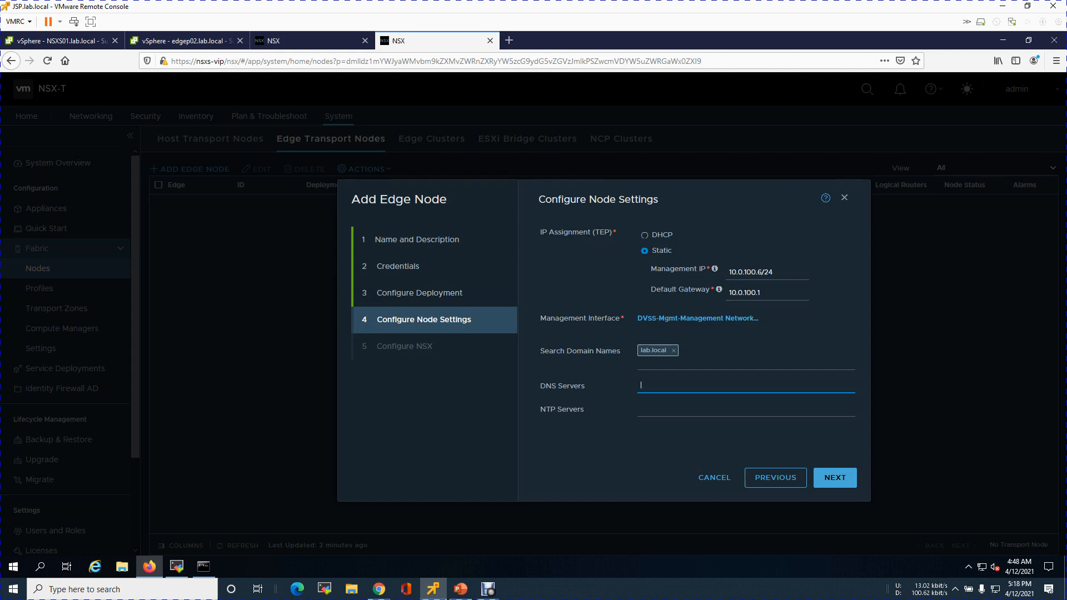
text(10.0.5.130)
key(Tab)
text(216.239.35.4)
click(836, 482)
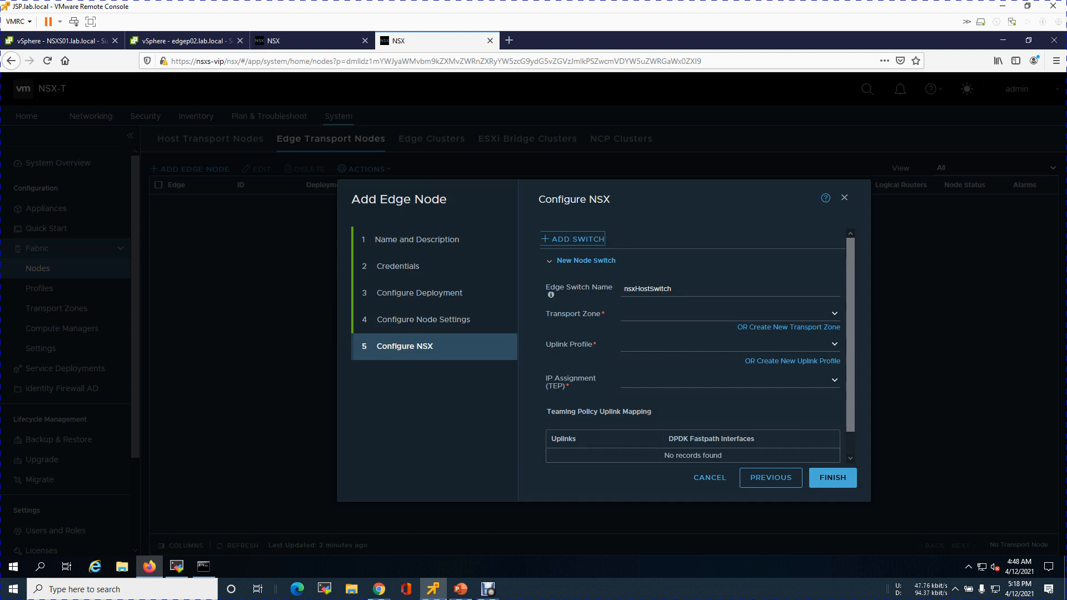
Attach the Lab-SB-overlay-Transportzone and Lab-SB-vlan-Transportzone transport zones to the edge switch
click(827, 313)
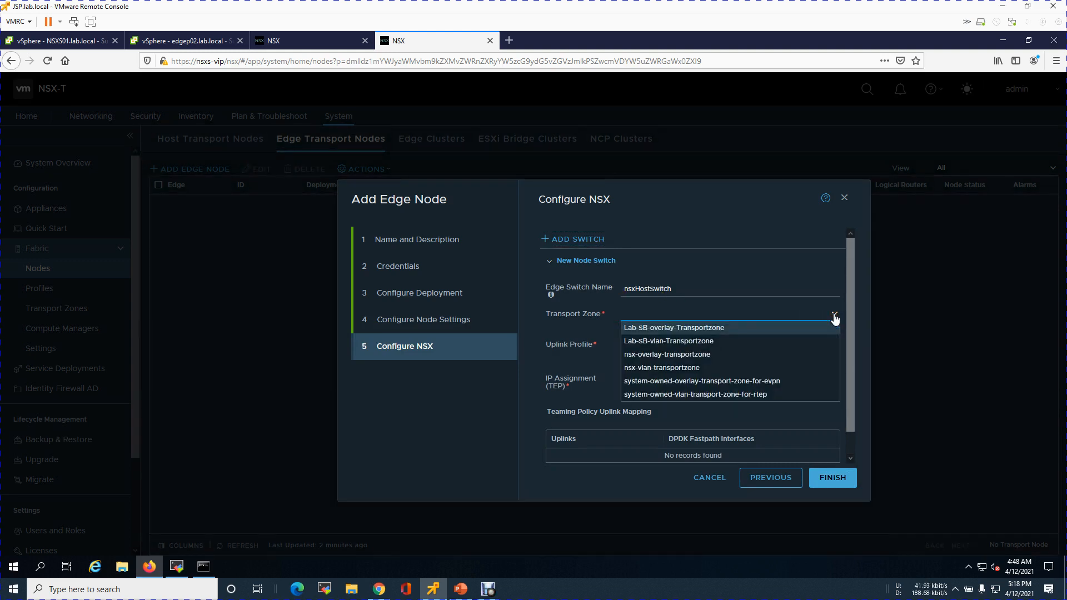
click(672, 328)
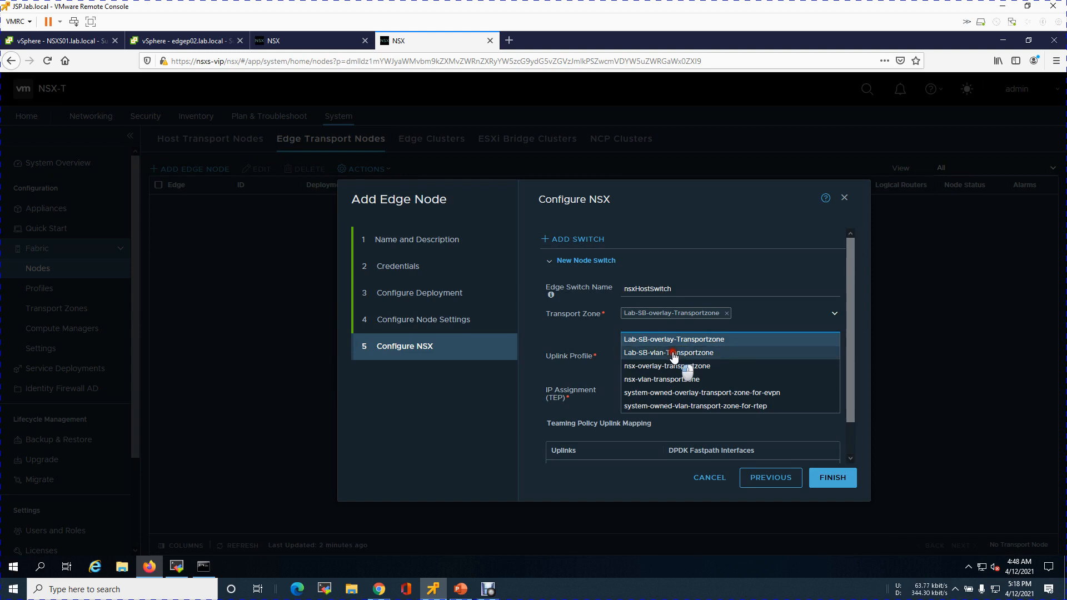
click(669, 352)
click(548, 352)
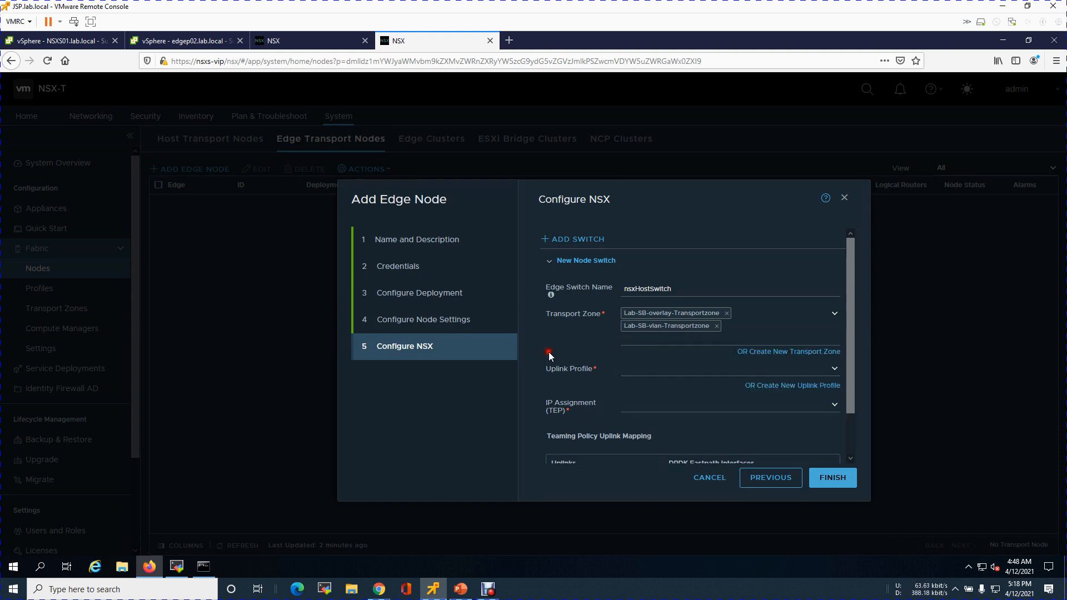
Set uplink profile Lab-DR-Edge-Uplink-profile and TEP IP pool Lab-DR-Edge-ip-pool-vlan-140
click(833, 369)
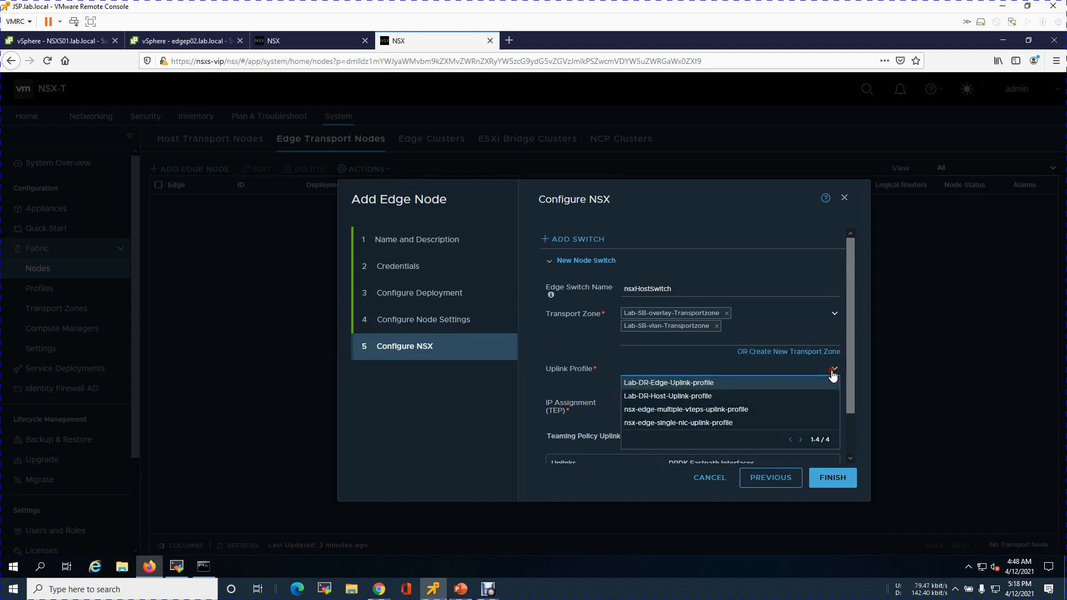
click(710, 383)
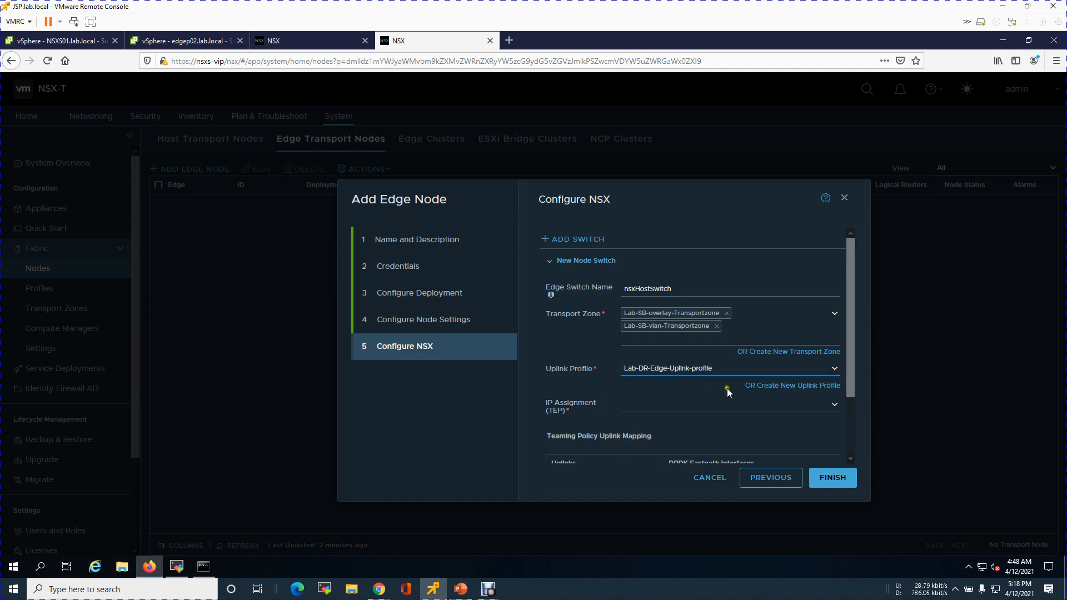
click(827, 404)
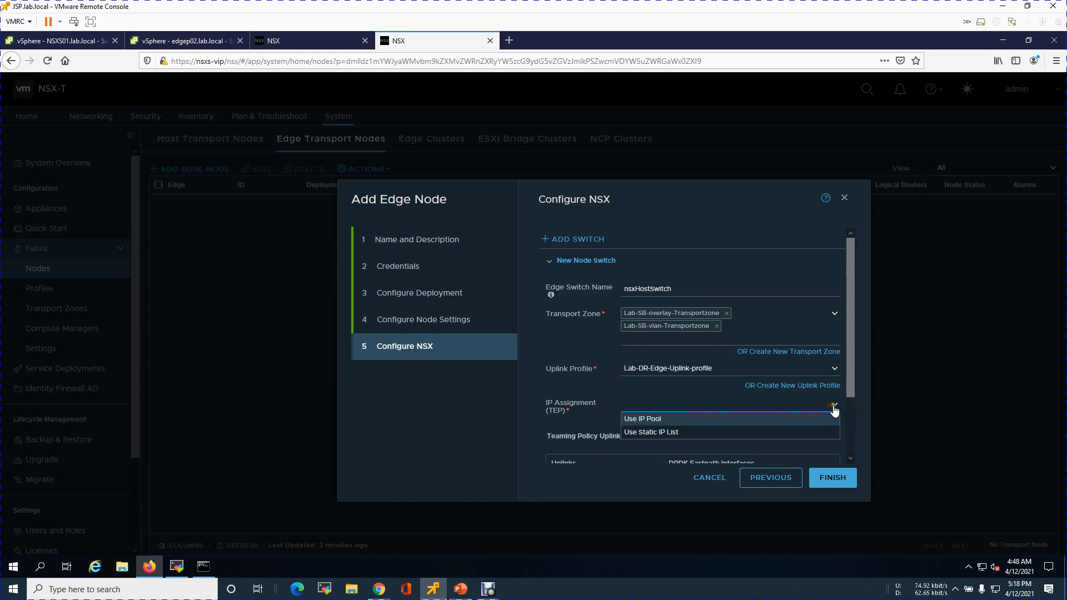
click(725, 423)
scroll(850, 382, down, 3)
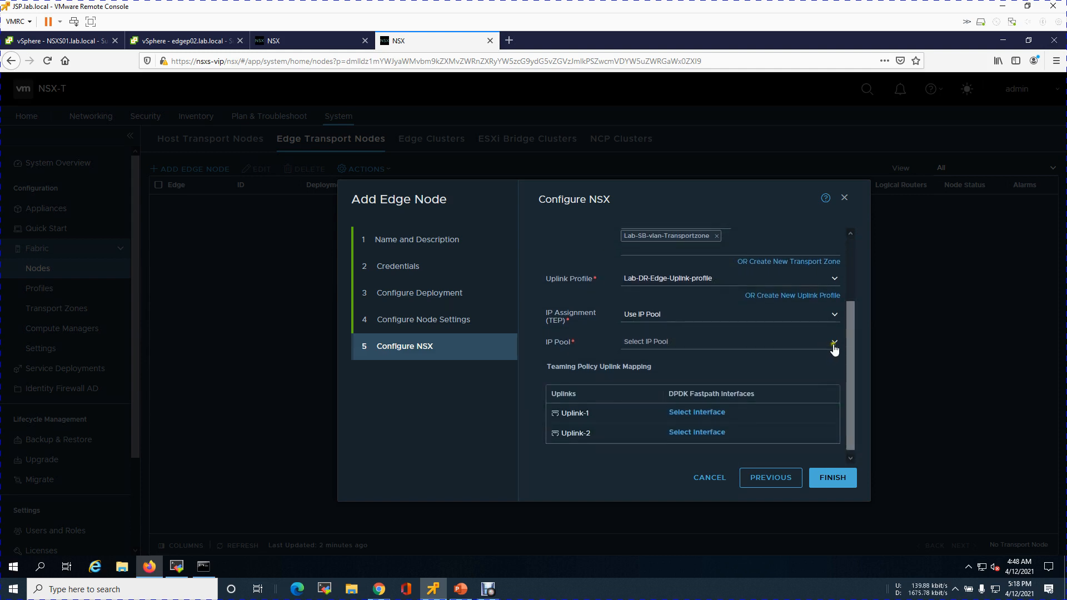
click(832, 341)
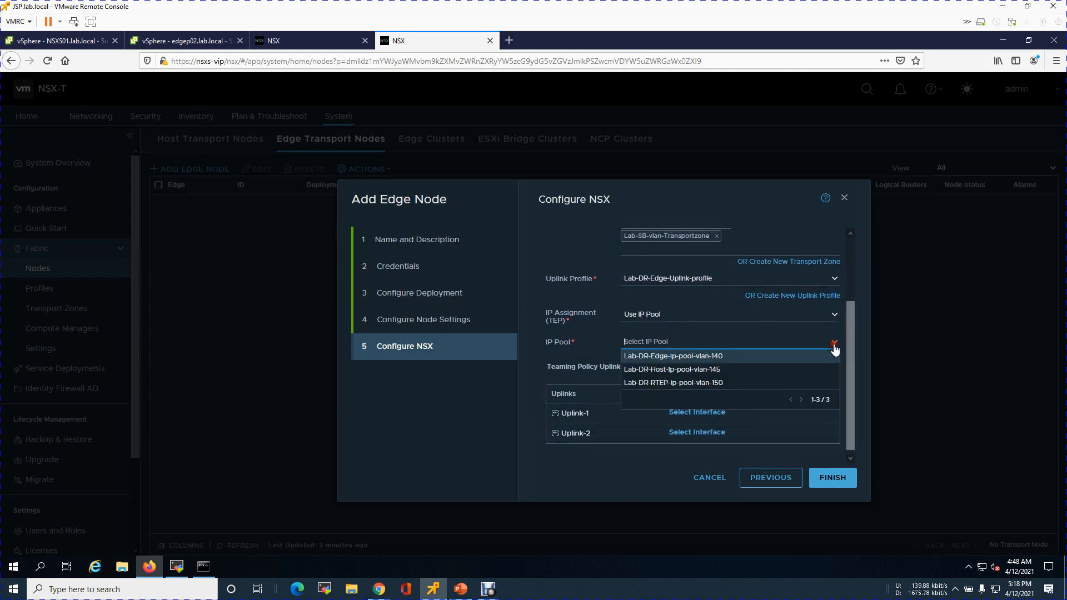
click(660, 356)
scroll(850, 357, down, 1)
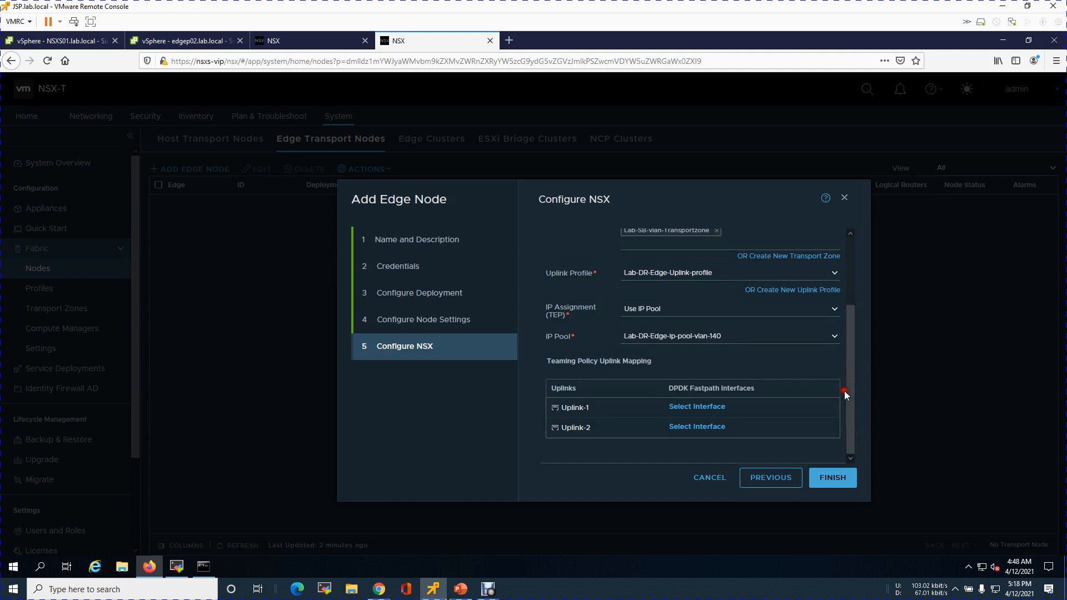
Map Uplink-1 to Edge-UPlink-1 and Uplink-2 to Edge-Uplink-2 distributed port groups
click(724, 405)
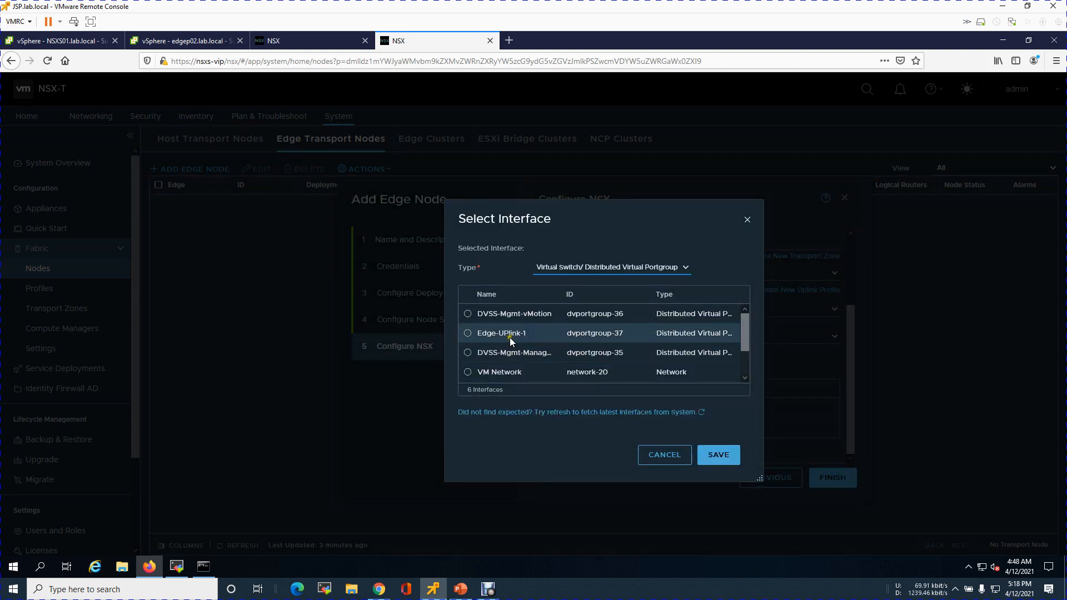
click(469, 334)
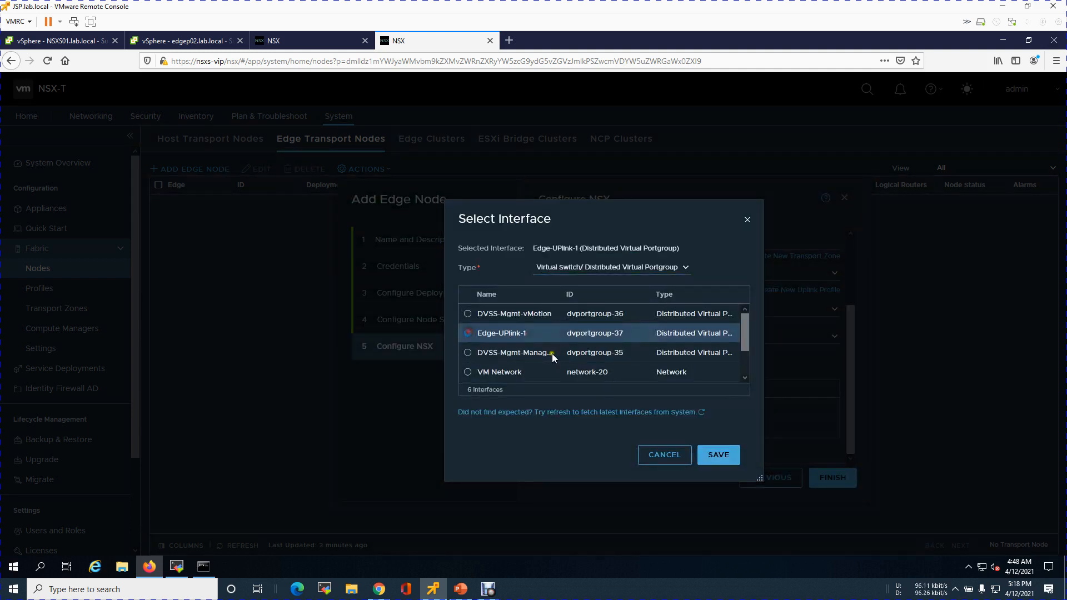
click(719, 455)
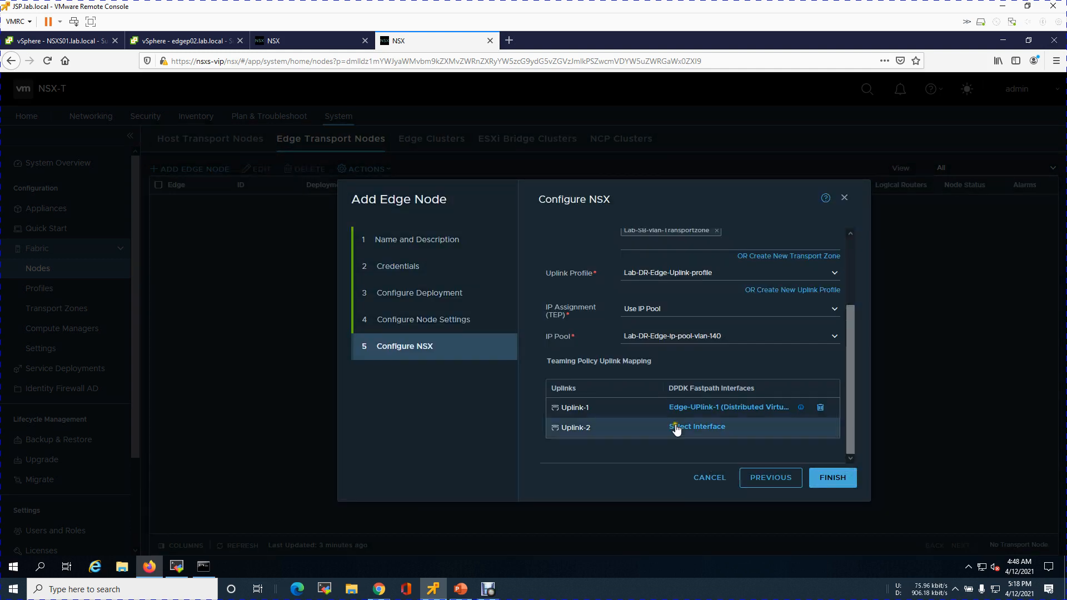
click(716, 427)
drag(744, 328, 738, 362)
click(467, 353)
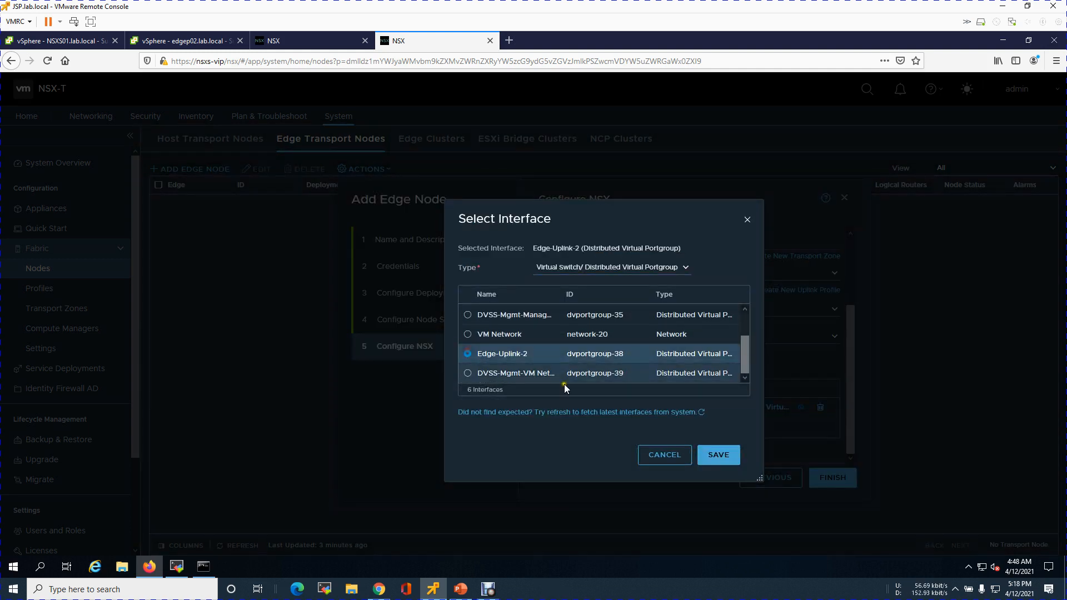
click(713, 457)
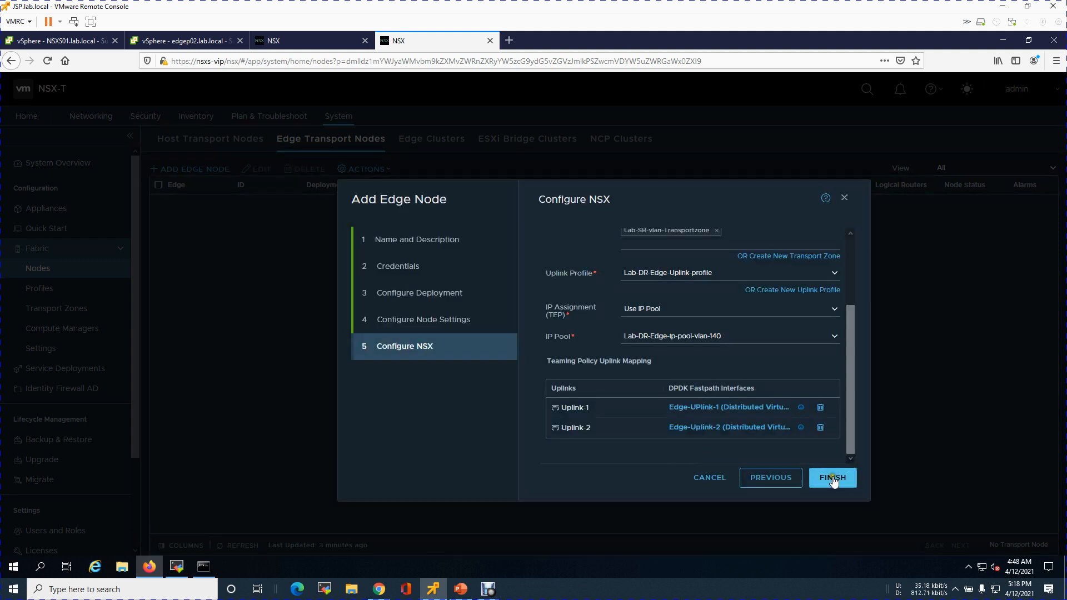
Finish adding the edge node and switch to the vSphere Client tab to watch its deployment
click(832, 477)
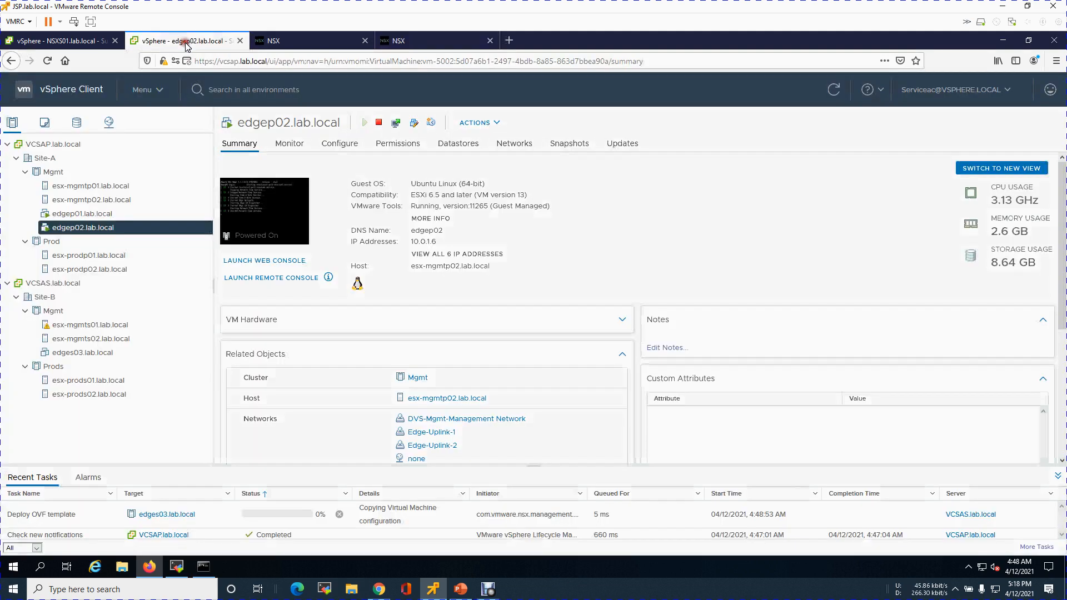
click(182, 46)
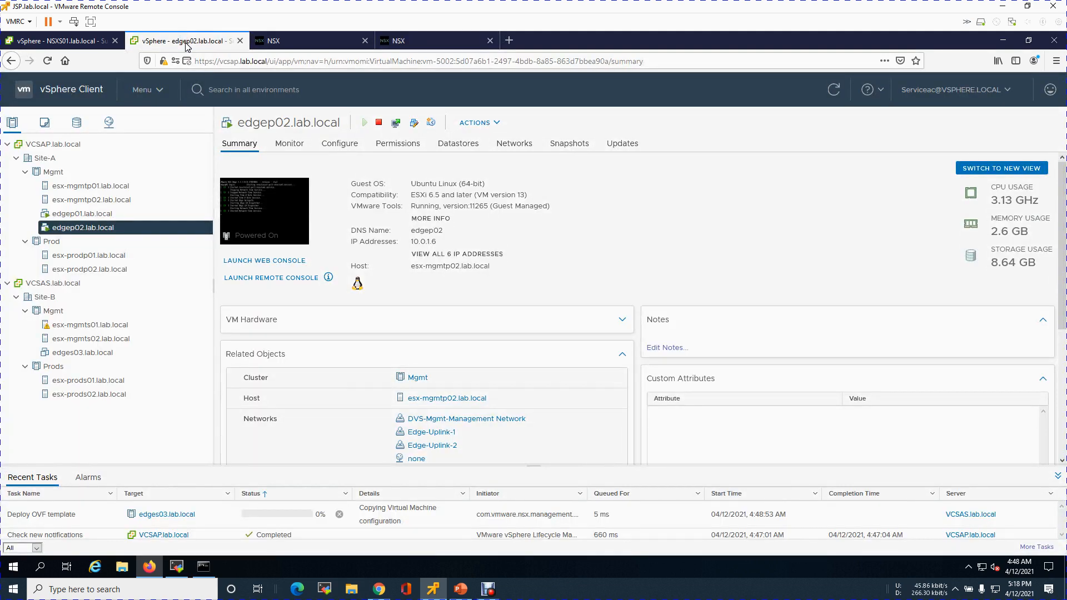
Check the deployment progress of the edges03 edge VM in the vSphere Client
click(106, 355)
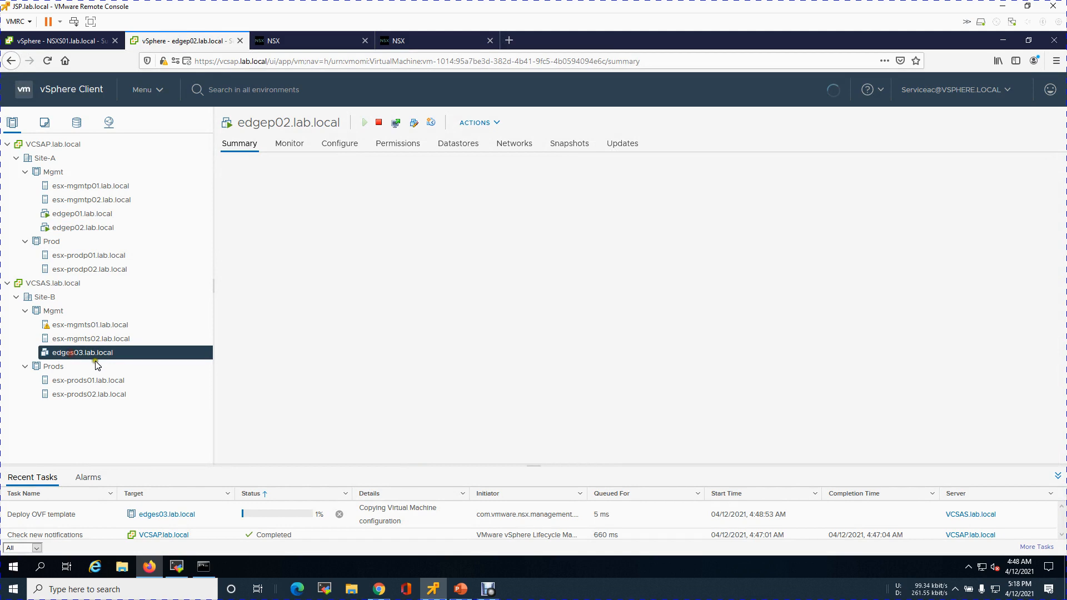
click(259, 517)
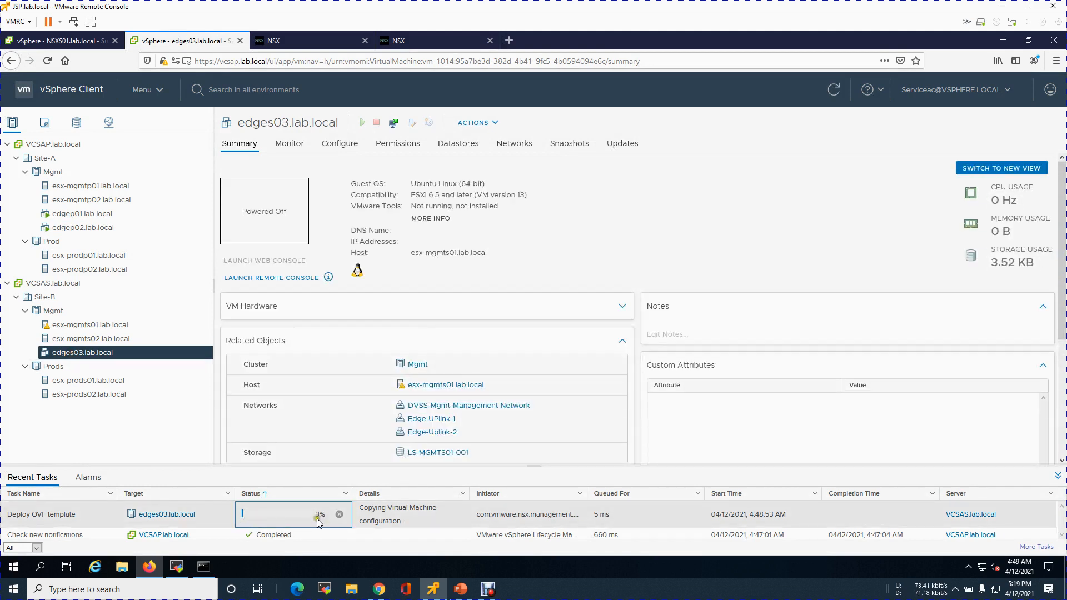
click(134, 430)
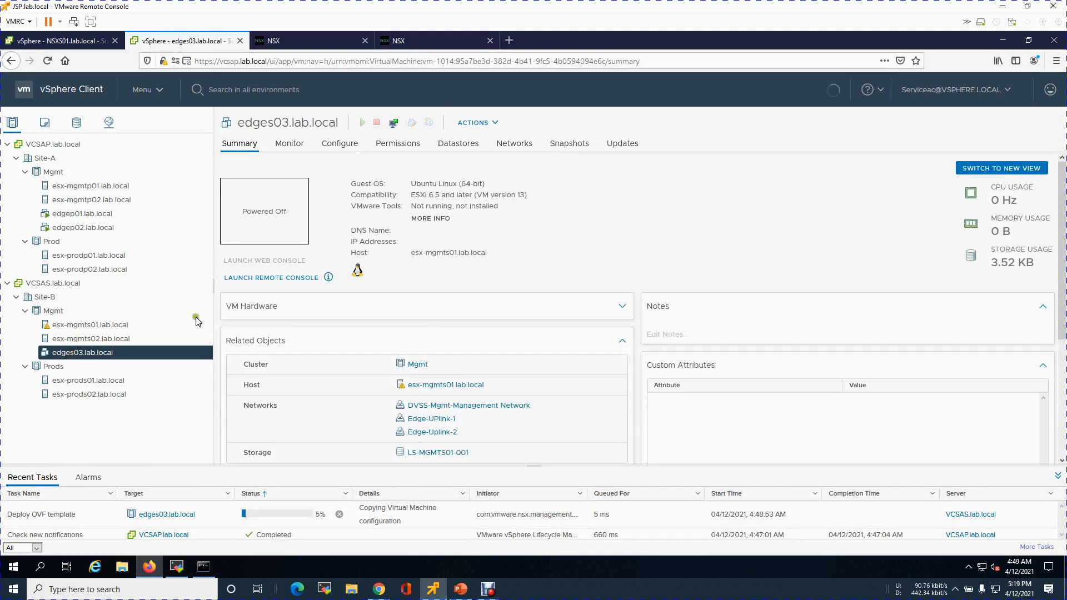
Start adding another edge node named edges04.lab.local with host name edges04.lab.local in NSX
click(428, 41)
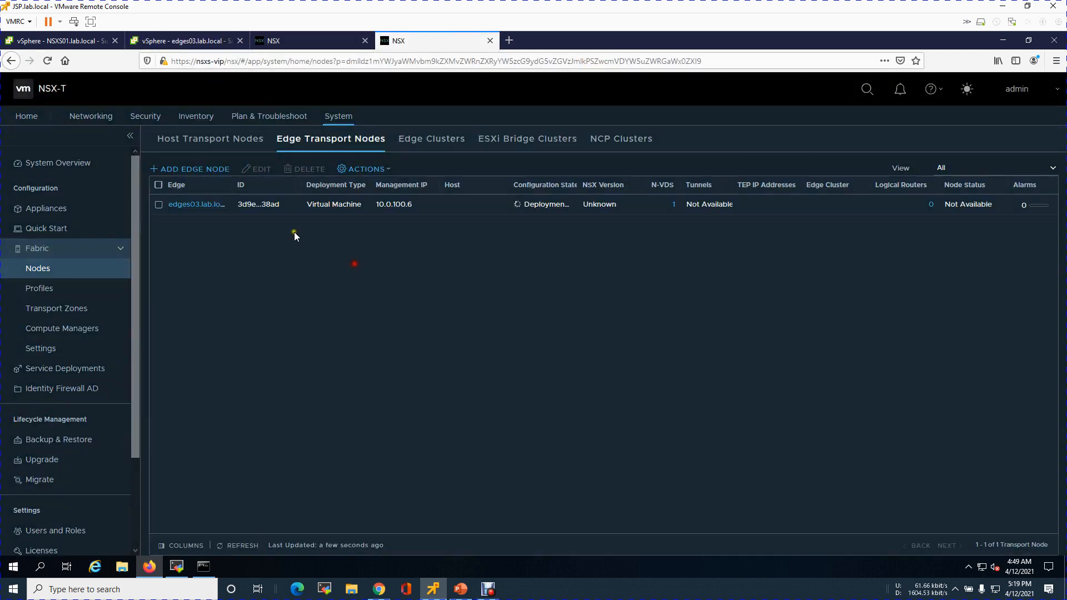
click(205, 170)
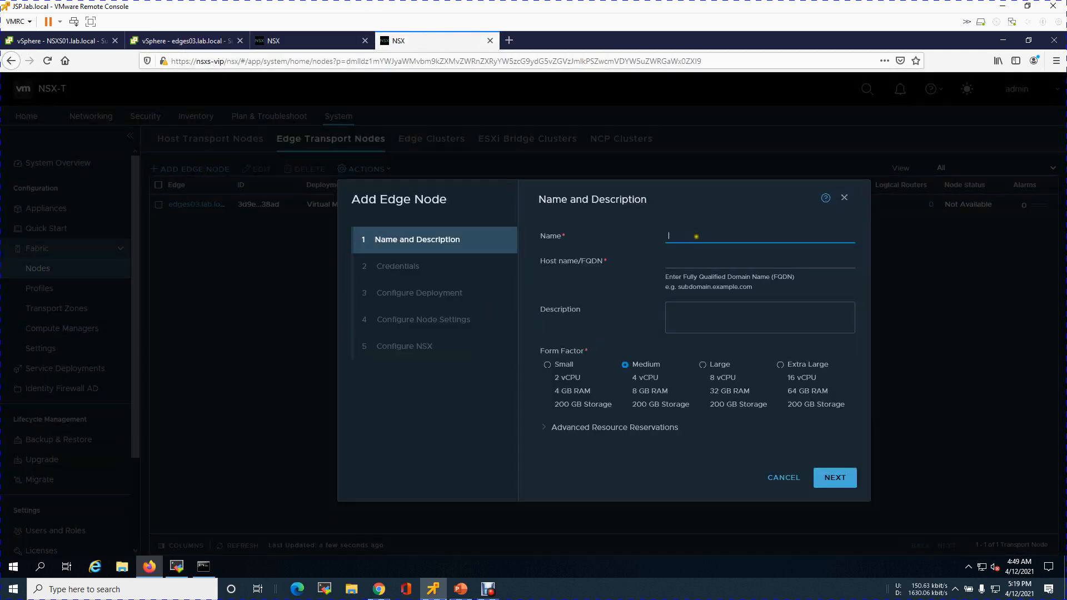
text(edges04)
text(.lab.local)
drag(731, 240, 654, 239)
key(ctrl+c)
click(695, 255)
key(ctrl+v)
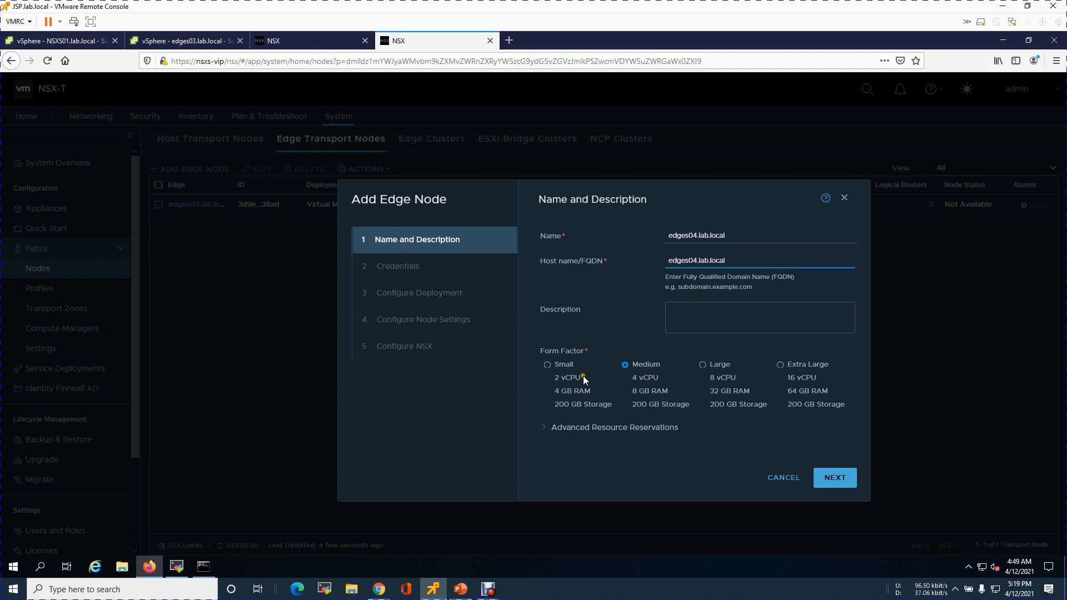
Choose the Small form factor, set the memory reservation to 0 percent, and continue
click(562, 363)
click(575, 427)
click(638, 456)
scroll(826, 389, down, 3)
click(663, 417)
key(ctrl+a)
text(0)
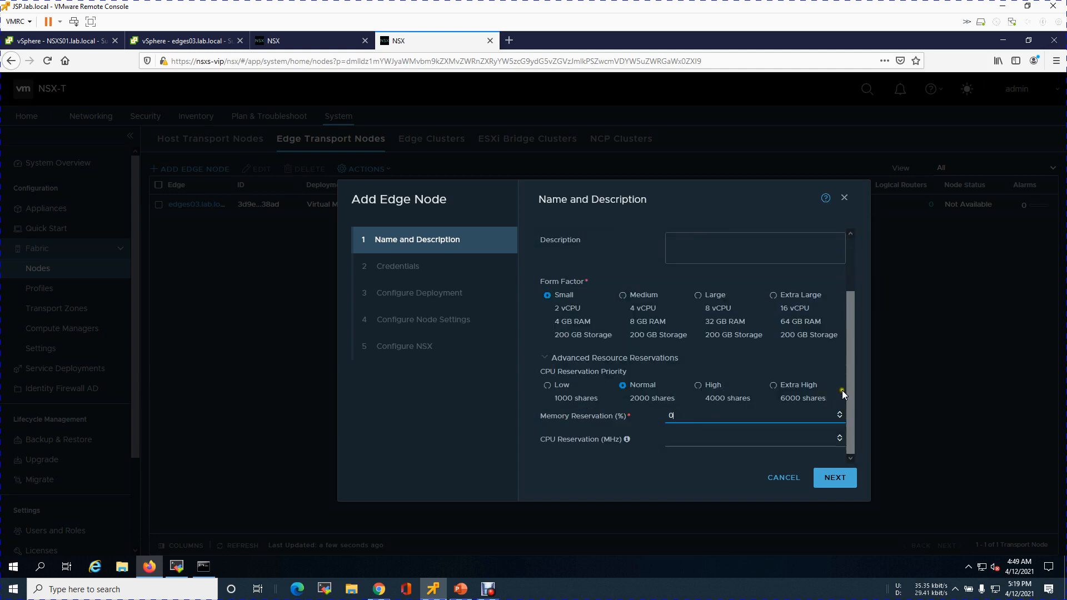
scroll(843, 377, up, 3)
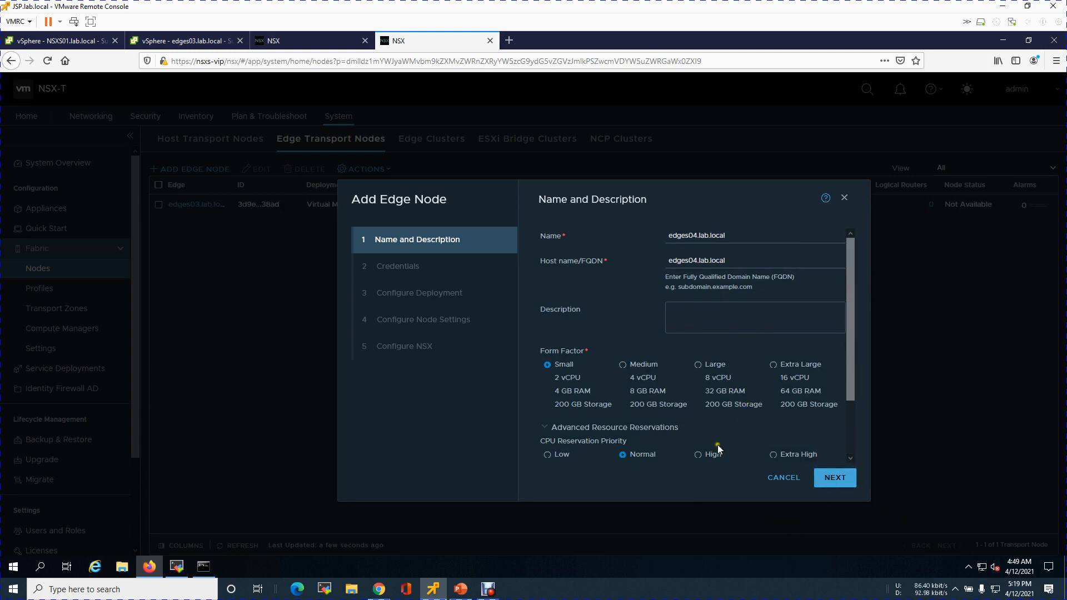
click(830, 478)
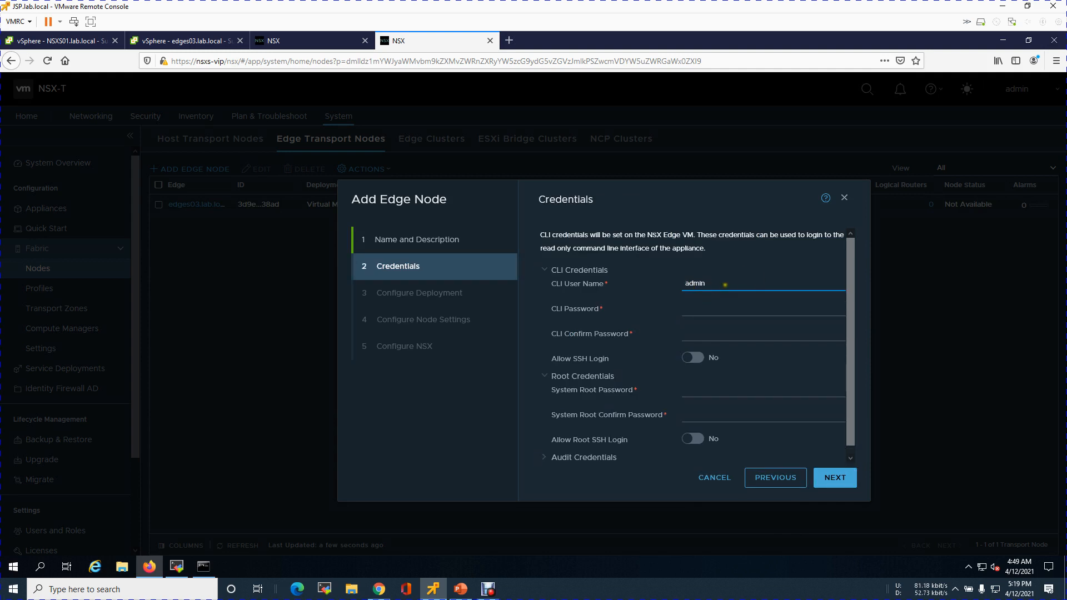
Enter the CLI password and its confirmation for the new edge node
key(ctrl+v)
key(BackSpace)
key(BackSpace)
key(BackSpace)
key(BackSpace)
key(BackSpace)
key(BackSpace)
key(BackSpace)
key(BackSpace)
key(BackSpace)
key(BackSpace)
key(BackSpace)
key(BackSpace)
key(BackSpace)
text(VMw)
key(shift+Left)
key(shift+Left)
key(shift+Left)
key(shift+Left)
key(shift+Left)
key(shift+Left)
key(shift+Left)
key(shift+Left)
key(shift+Left)
key(shift+Left)
key(shift+Left)
key(shift+Left)
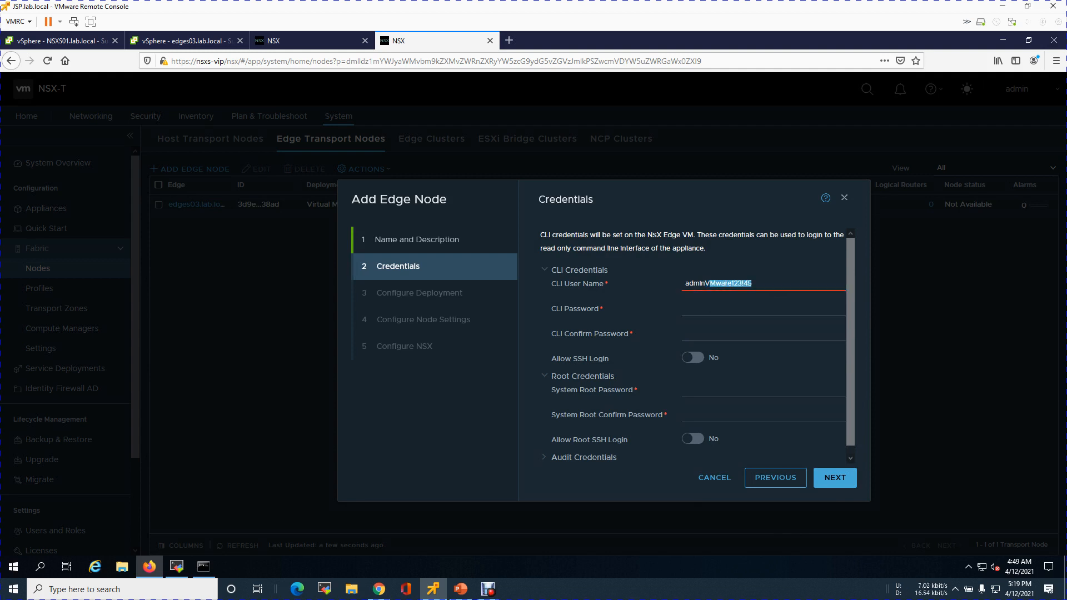
key(ctrl+x)
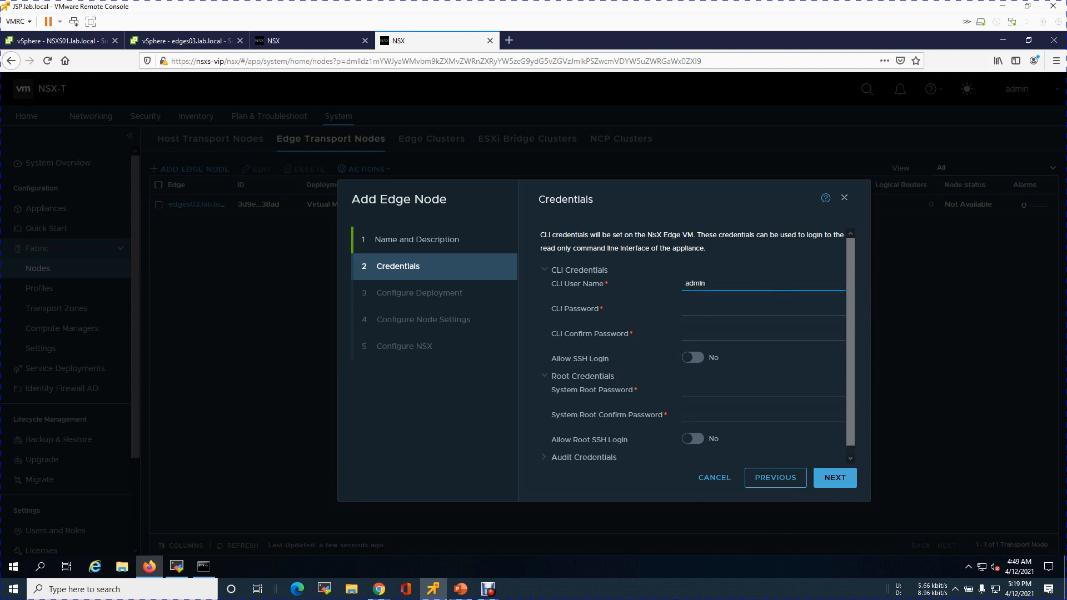
click(758, 307)
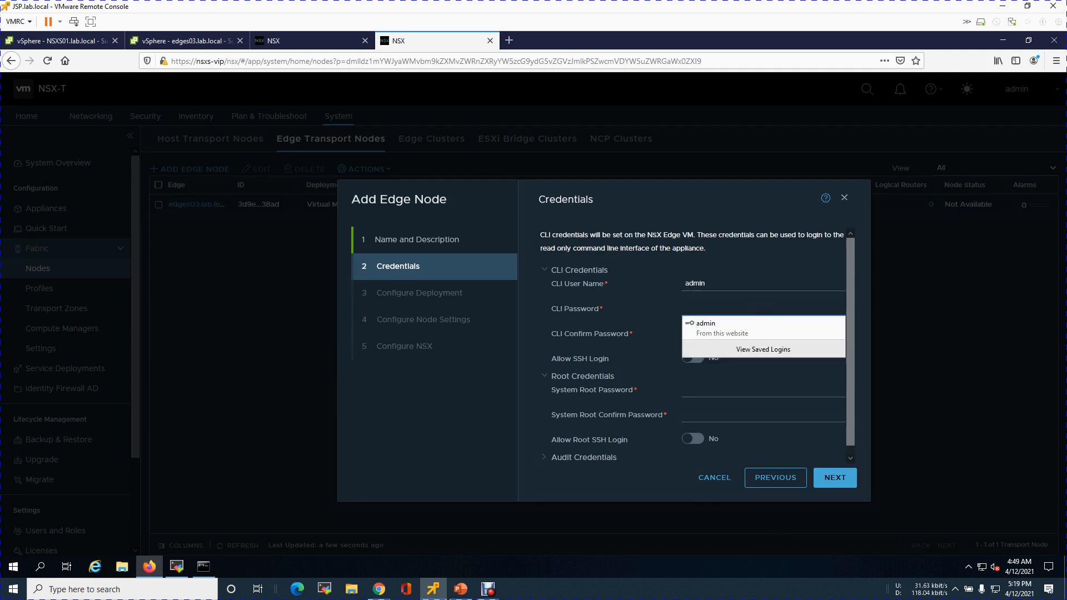
key(ctrl+v)
click(741, 333)
key(ctrl+v)
Allow SSH login, enter the system root password and its confirmation, and allow root SSH login
click(694, 357)
click(716, 392)
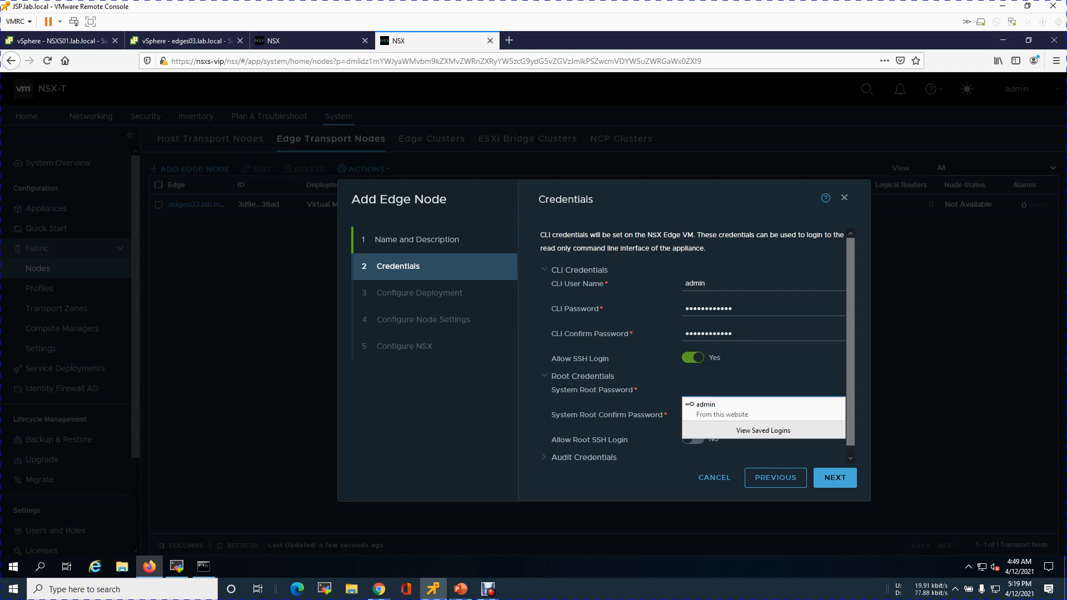
key(ctrl+v)
scroll(848, 441, down, 1)
click(762, 407)
key(ctrl+v)
click(695, 431)
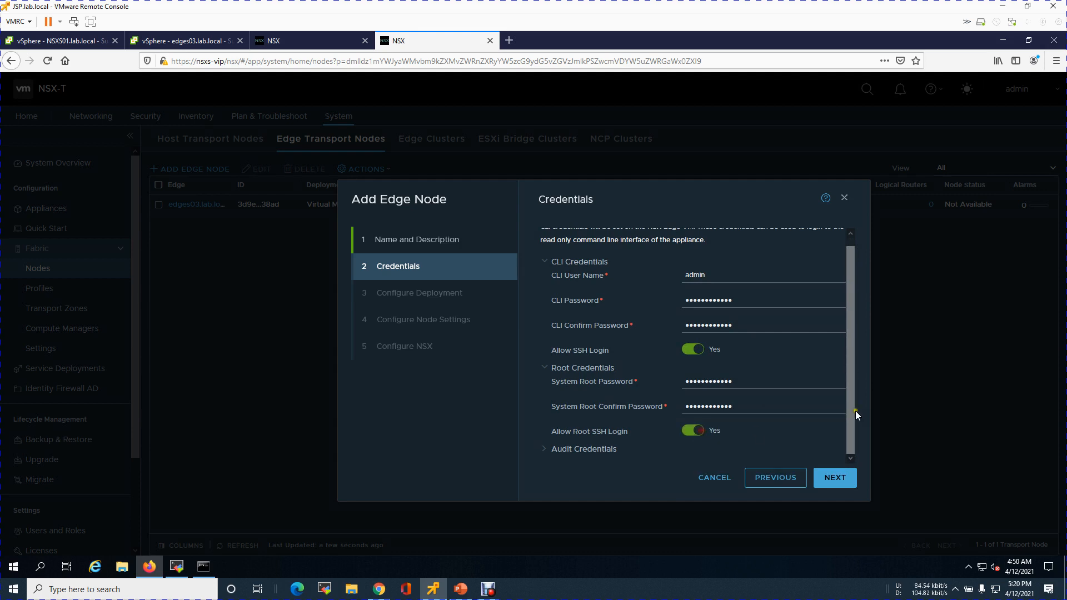
Set audit credentials with user name audit and the audit password, then continue
click(583, 449)
scroll(776, 383, down, 3)
click(736, 398)
text(audit)
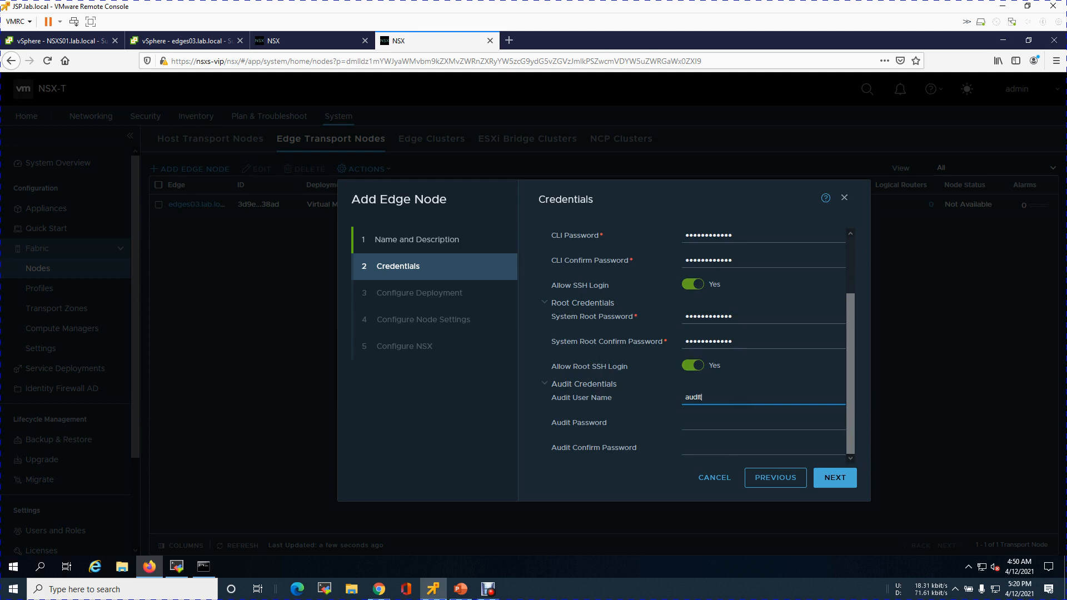
key(Tab)
text(*************)
key(Tab)
text(*************)
click(831, 484)
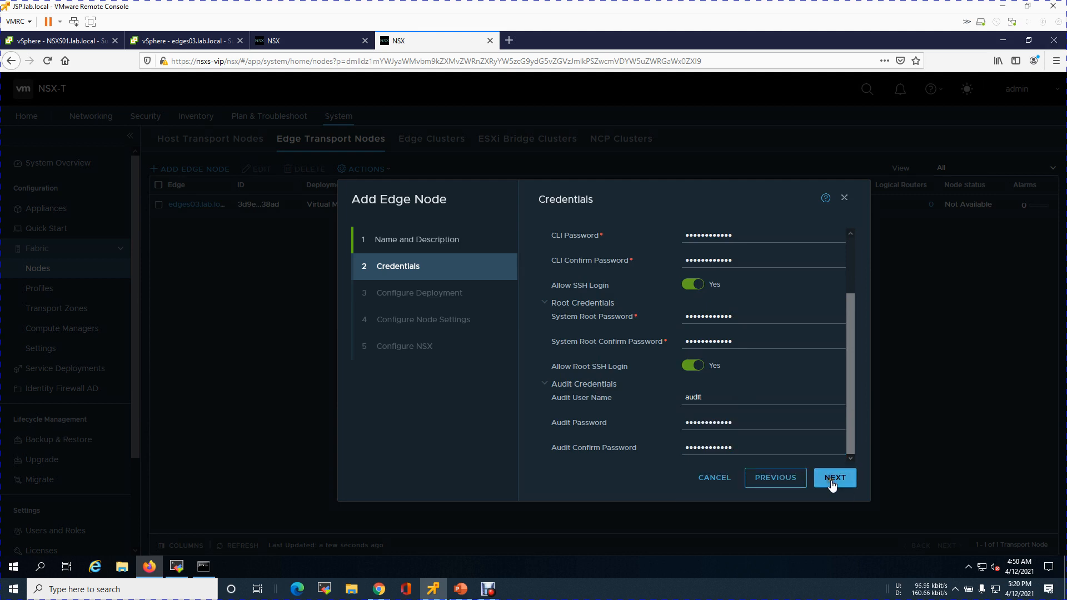
Deploy on compute manager VCSAS, cluster Mgmt, and datastore LS-MGMTS02-001, then continue
click(850, 240)
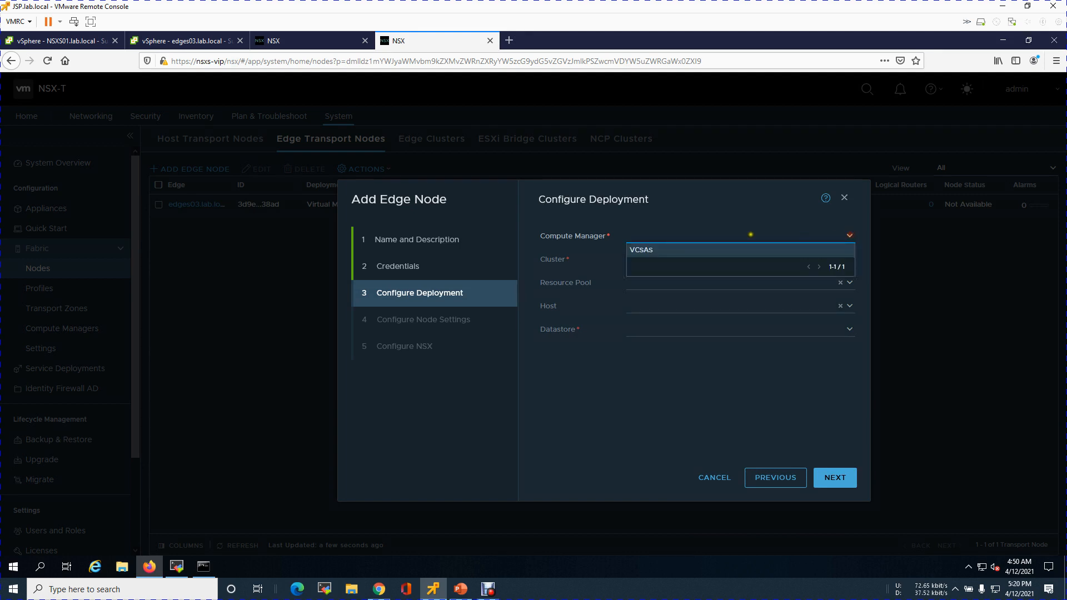
click(659, 252)
click(850, 260)
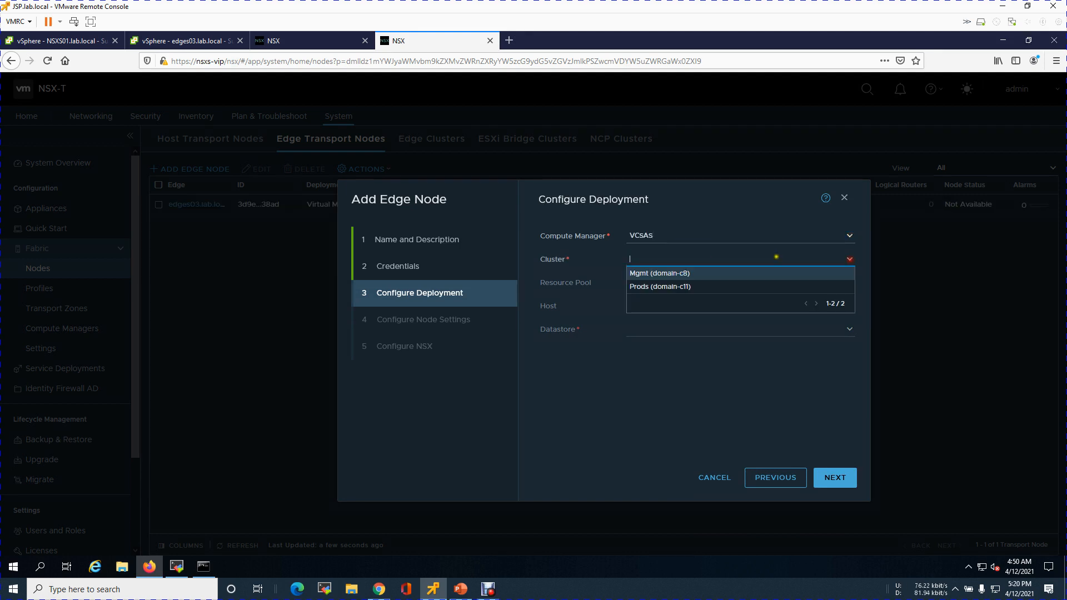
click(684, 275)
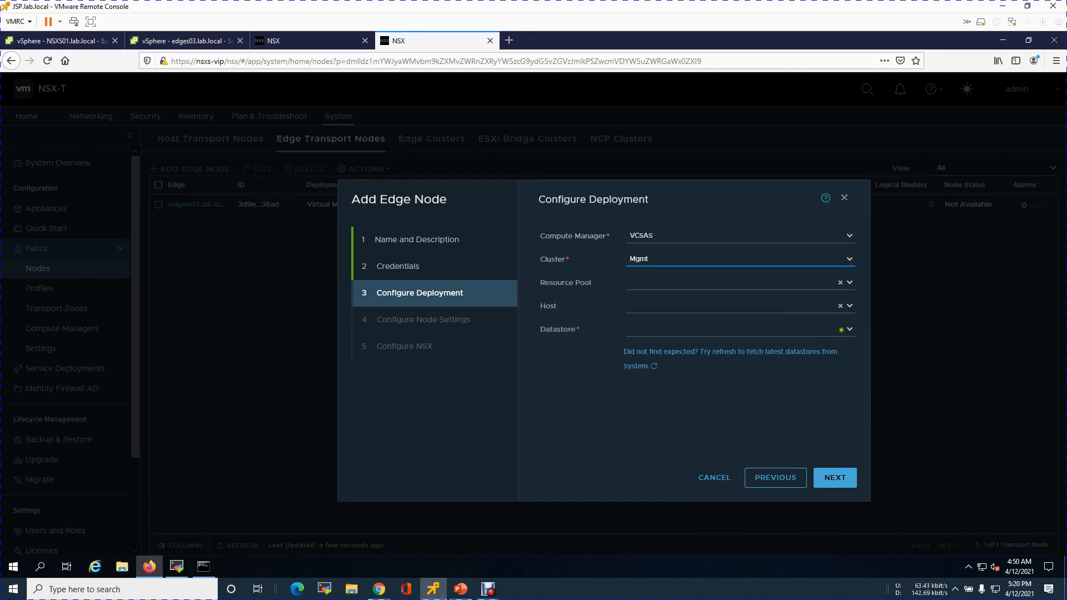
click(849, 328)
click(703, 356)
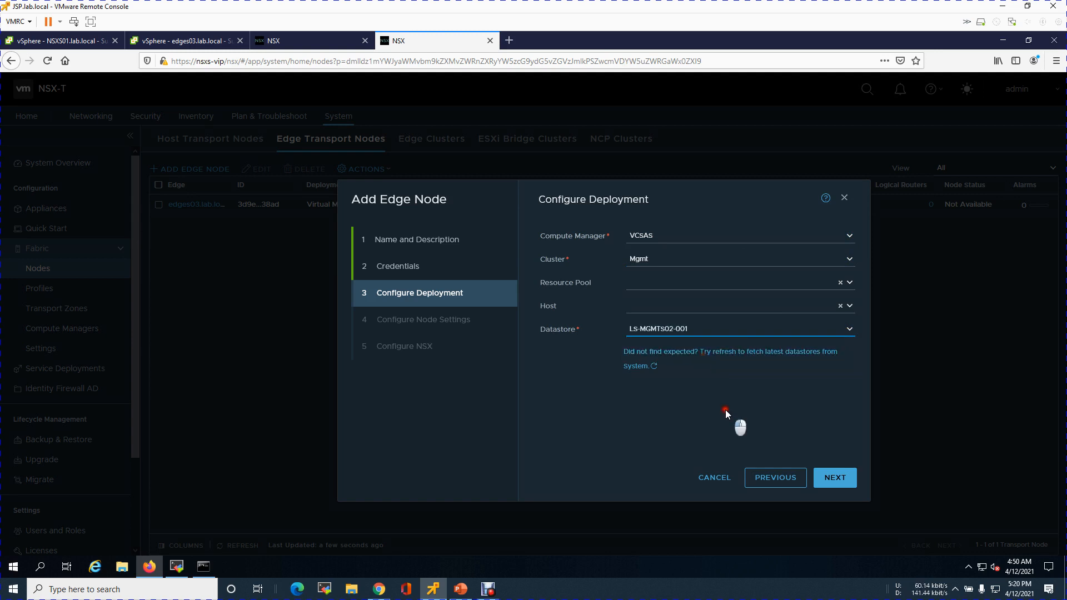
click(833, 482)
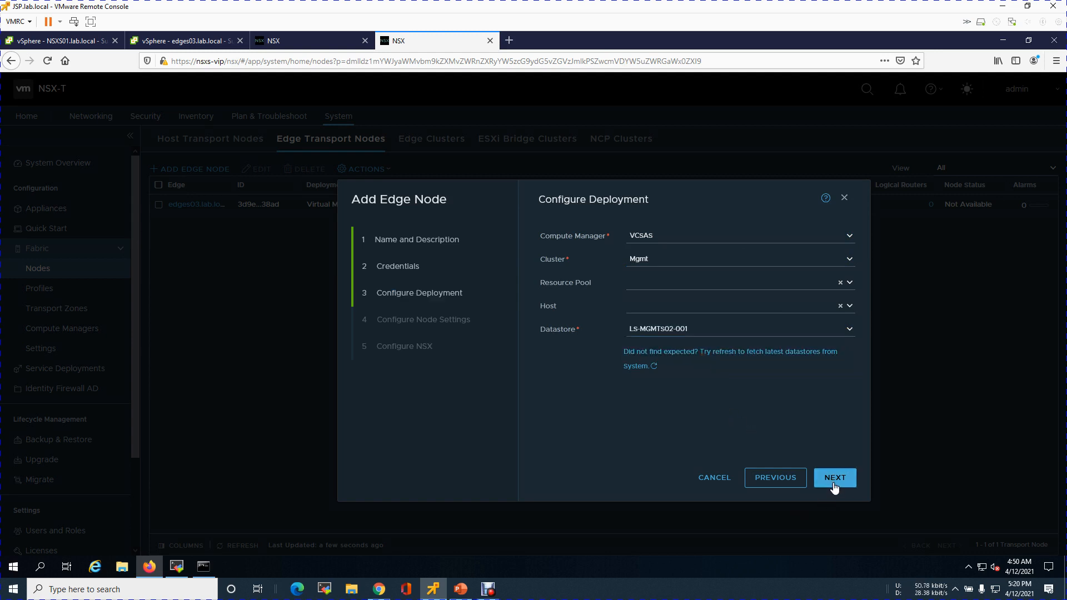
Assign static management IP 10.0.100.6/24 with default gateway 10.0.100.1
click(645, 250)
click(739, 271)
text(10.0.100.6/)
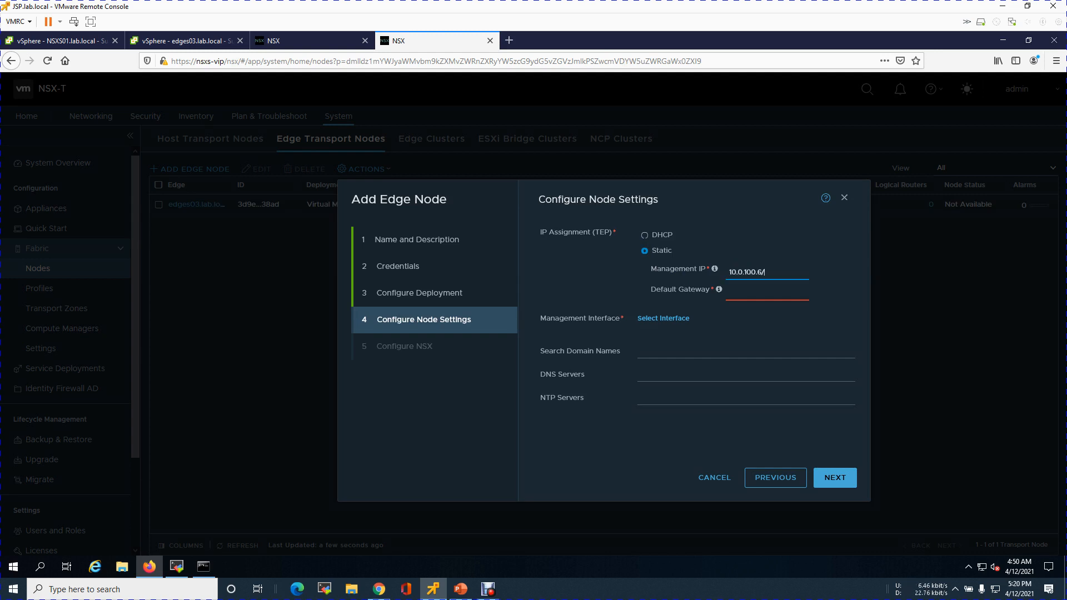
text(2)
key(Tab)
text(1)
Select DVSS-Mgmt-Management Network as the management interface
click(661, 317)
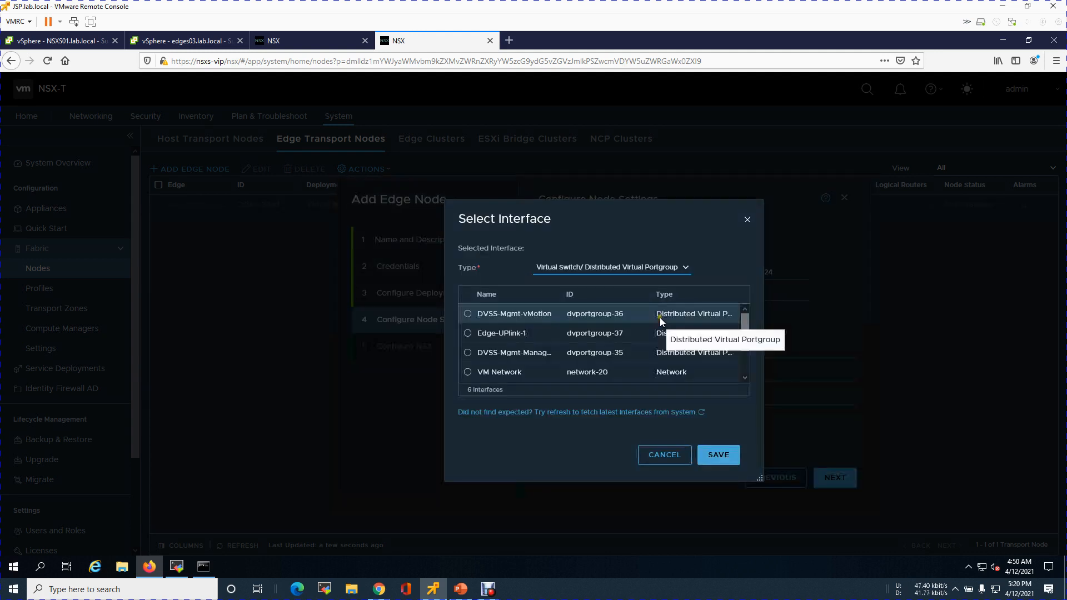
click(469, 353)
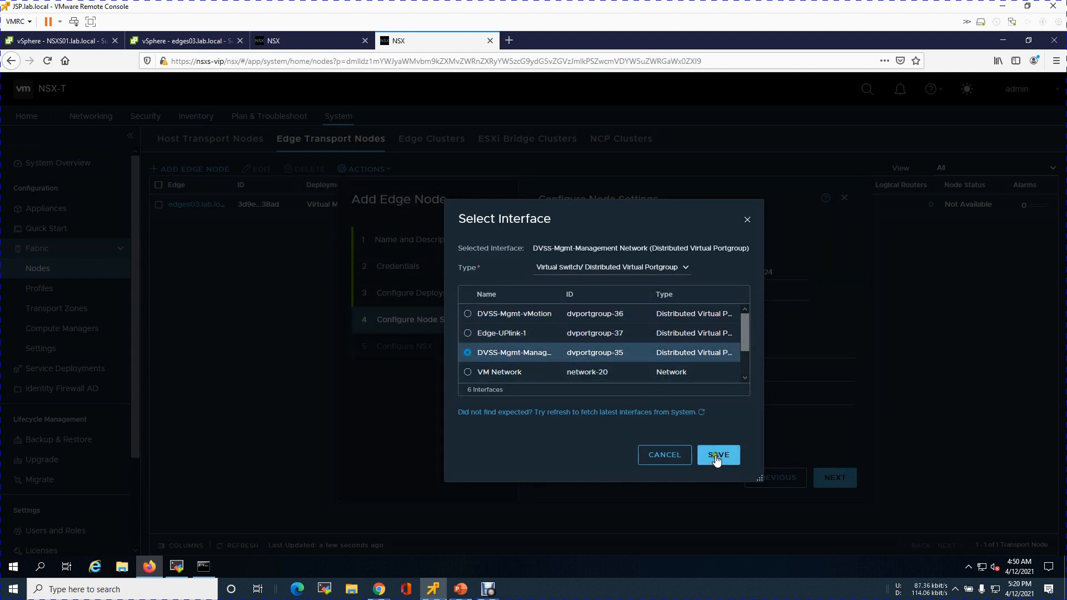
drag(560, 294, 631, 293)
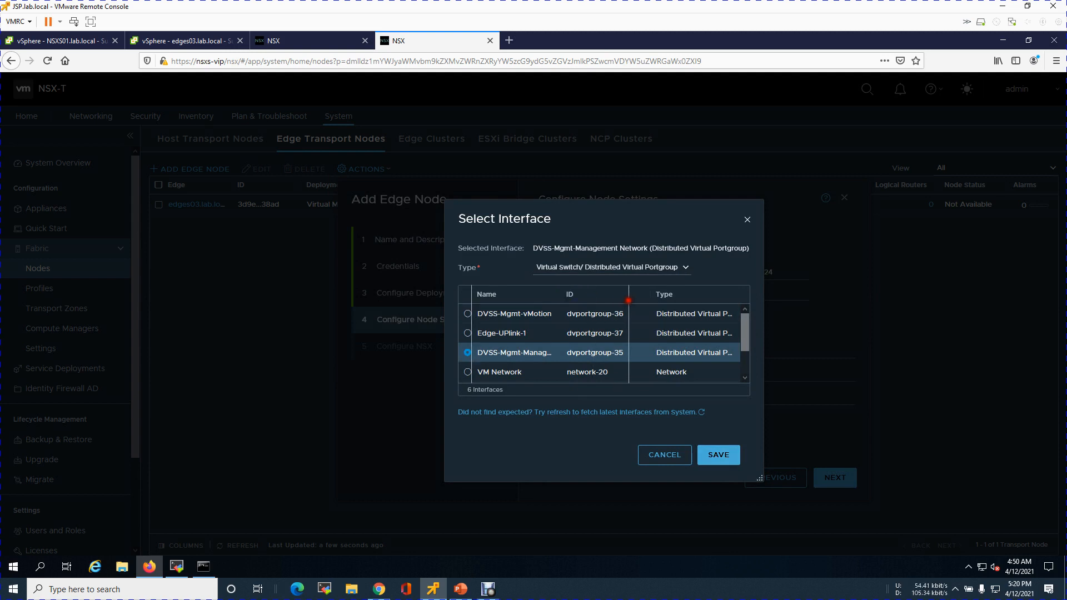
click(714, 457)
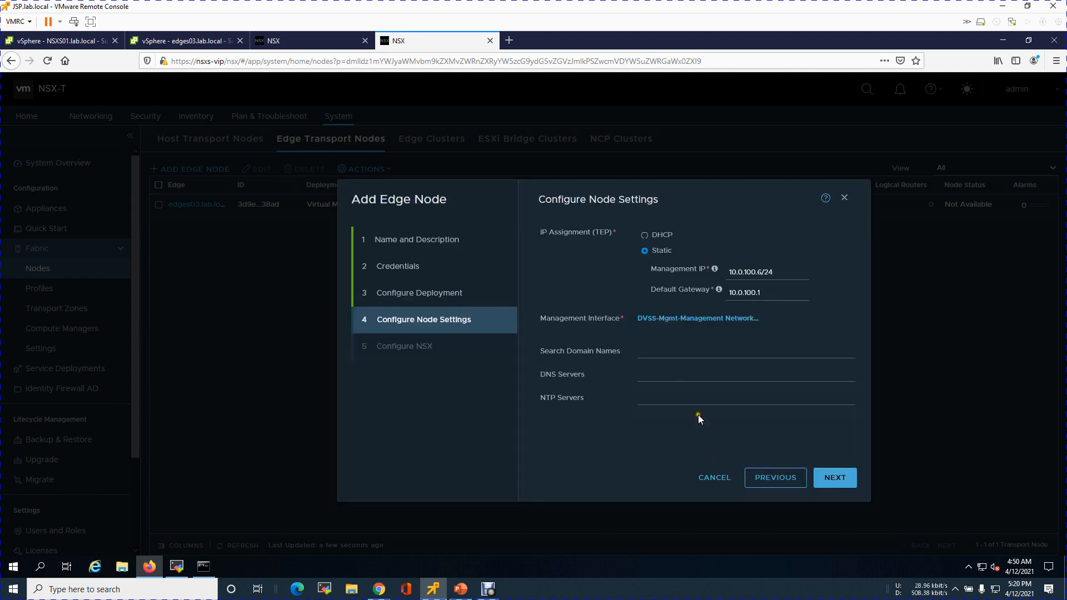
Set search domain lab.local, DNS server 10.0.5.130 and NTP server 216.239.35.4, then continue
click(672, 357)
text(lab.local)
key(Tab)
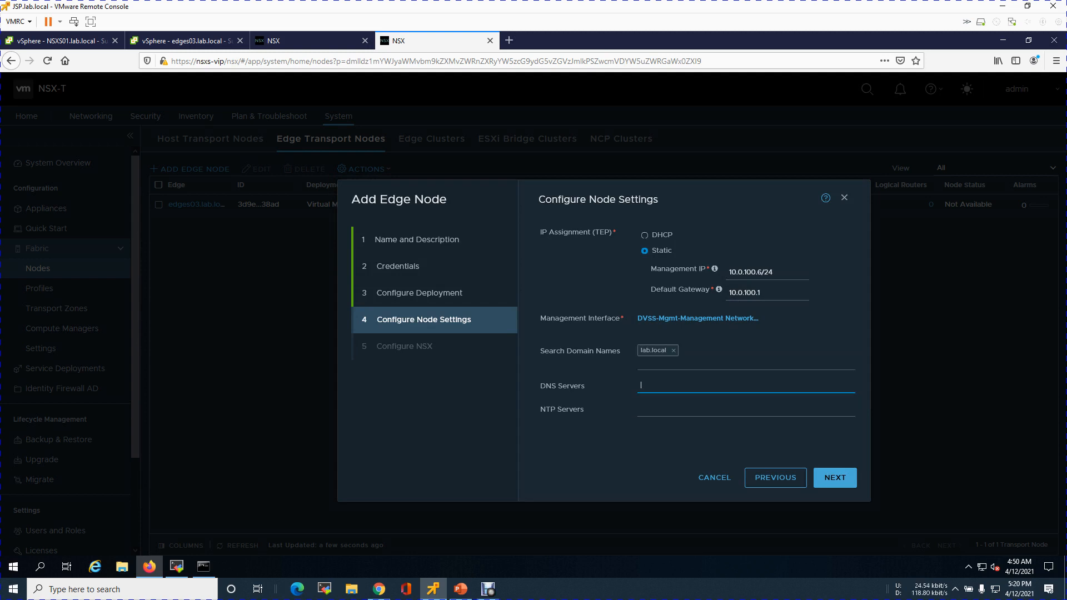
text(10.0.5.130)
key(Tab)
text(239)
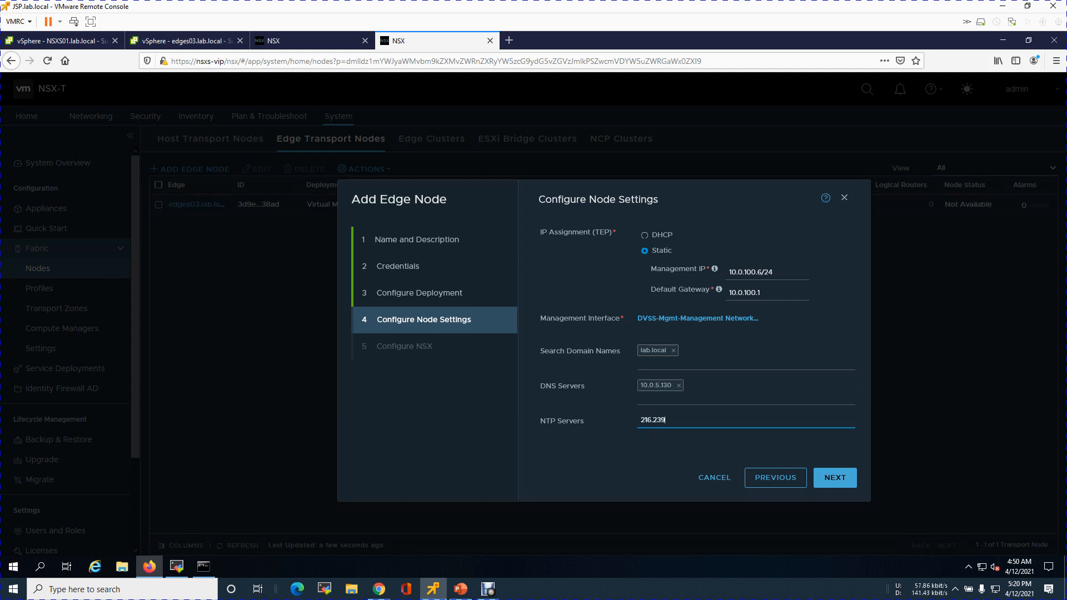
text(.35.4)
click(832, 486)
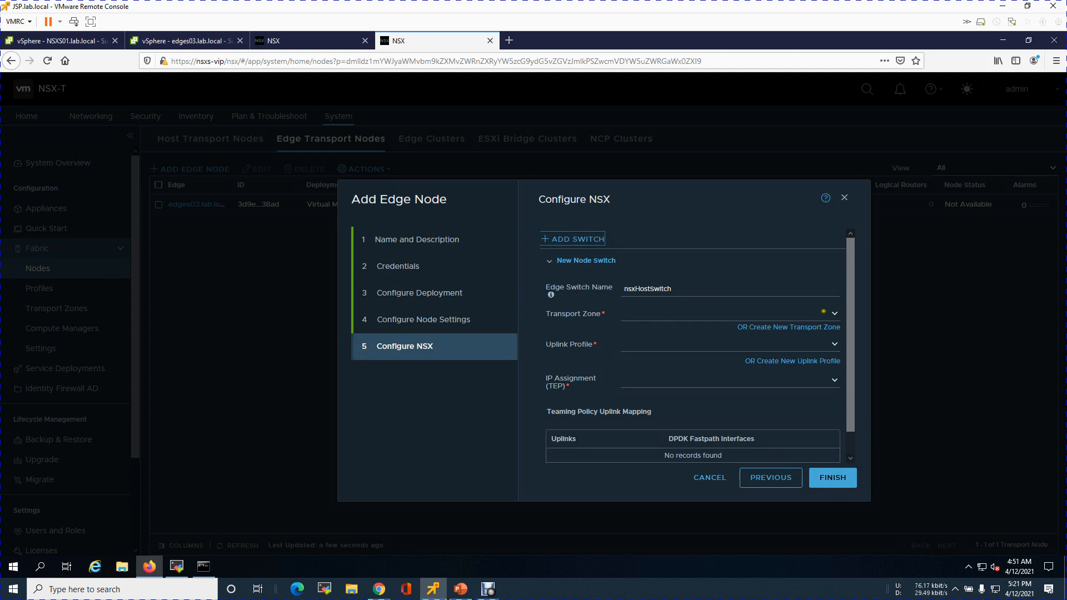
Attach the Lab-SB-overlay-Transportzone and Lab-SB-vlan-Transportzone transport zones to the edge switch
click(833, 314)
click(710, 328)
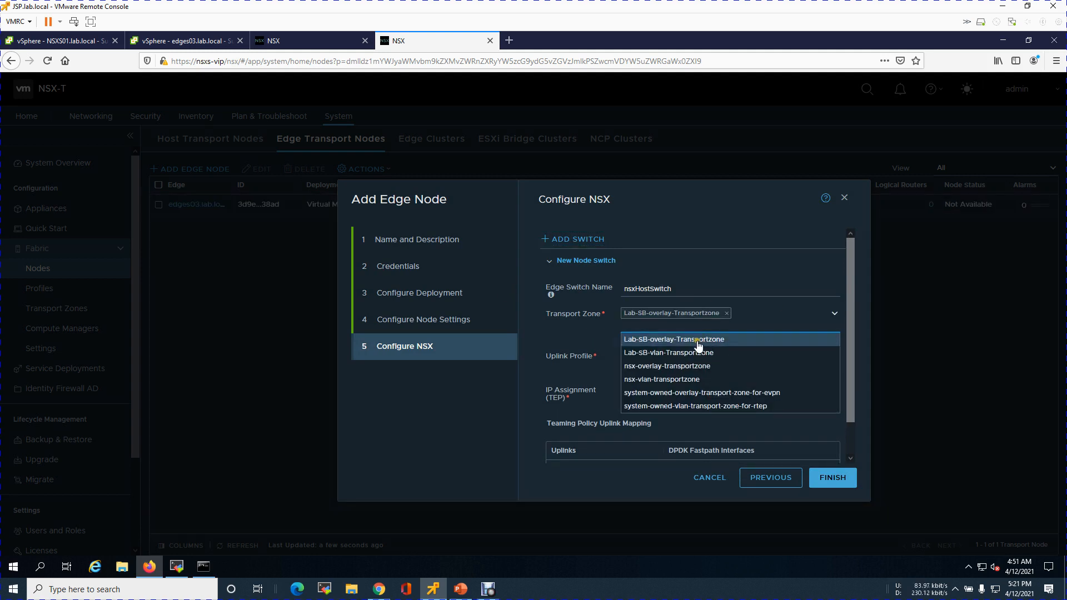
click(686, 350)
click(568, 351)
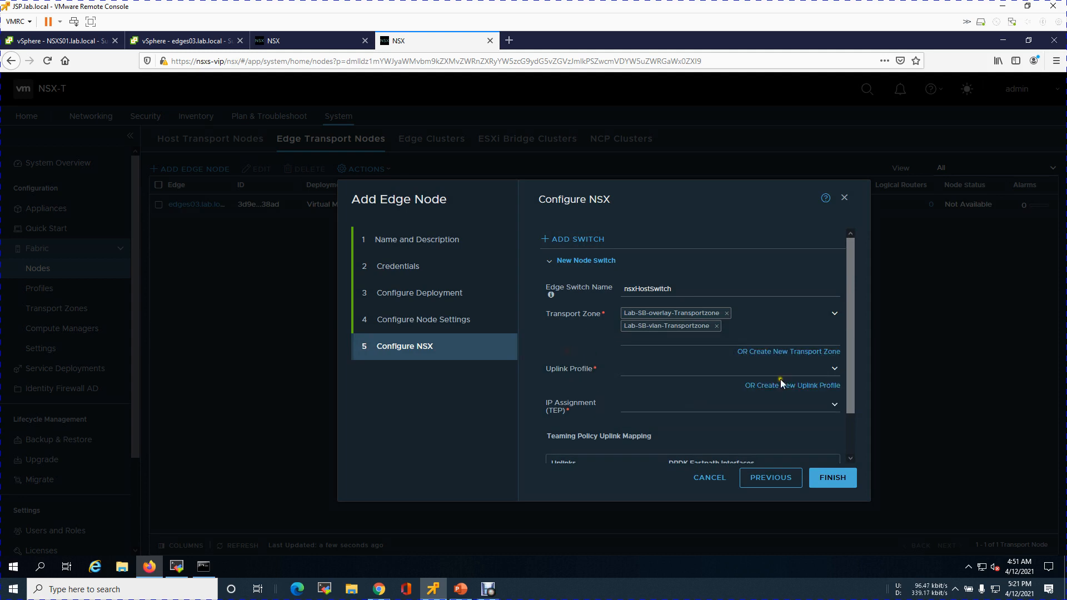
Choose uplink profile Lab-DR-Edge-Uplink-profile and TEP assignment from IP pool Lab-DR-Edge-ip-pool-vlan-140
click(833, 369)
click(702, 387)
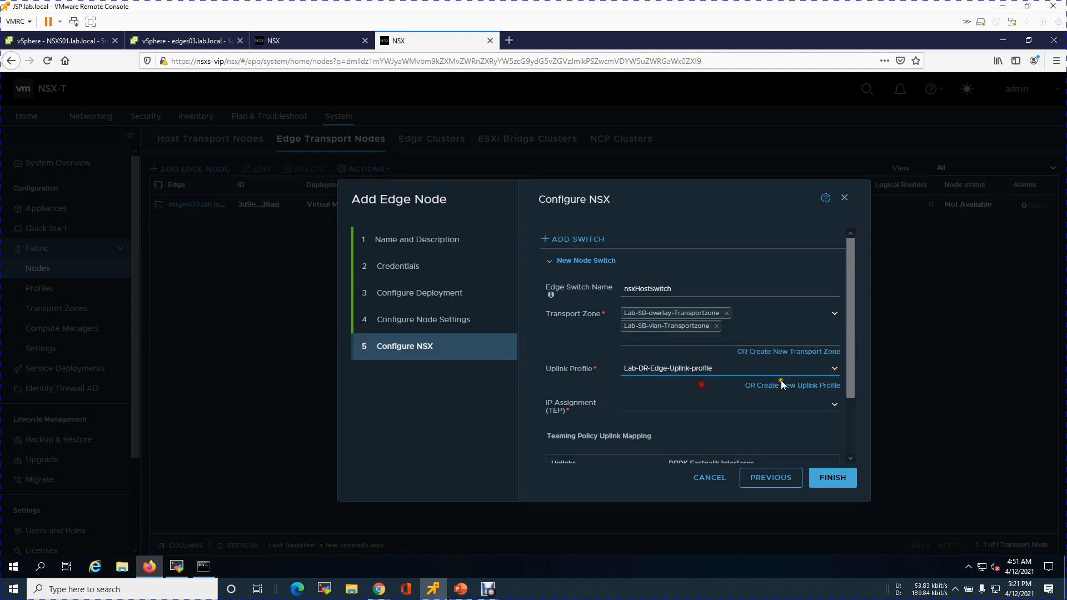
click(851, 429)
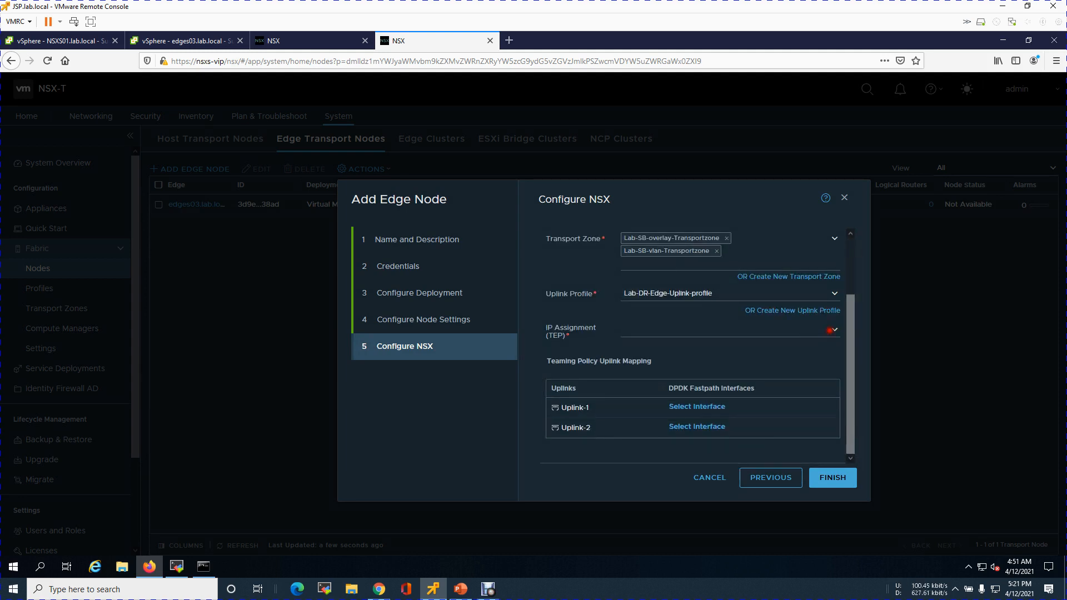
click(832, 330)
click(784, 342)
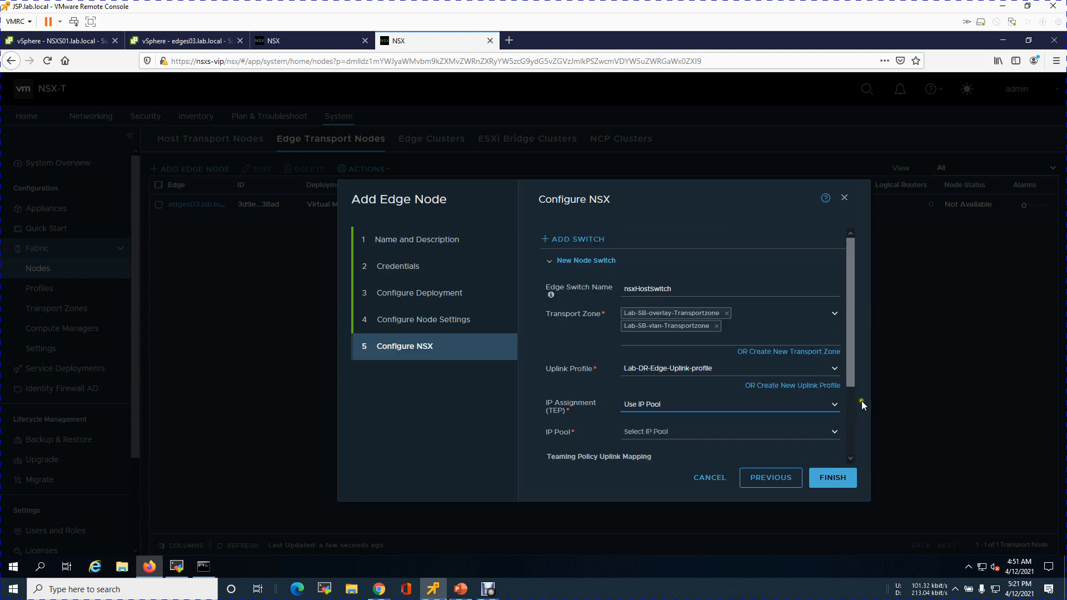
drag(850, 376, 851, 448)
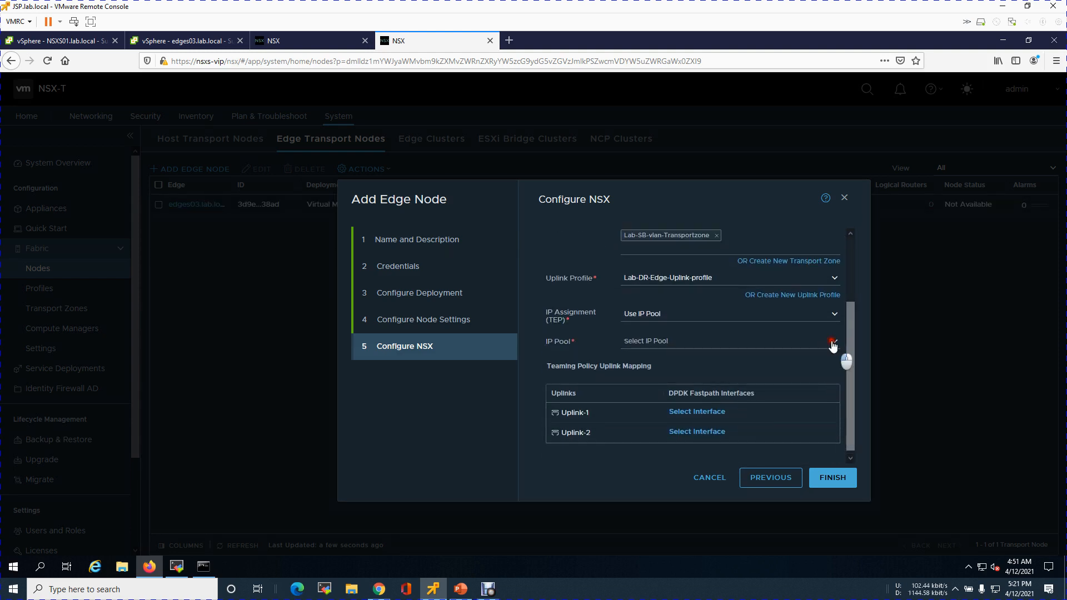
click(832, 341)
click(715, 357)
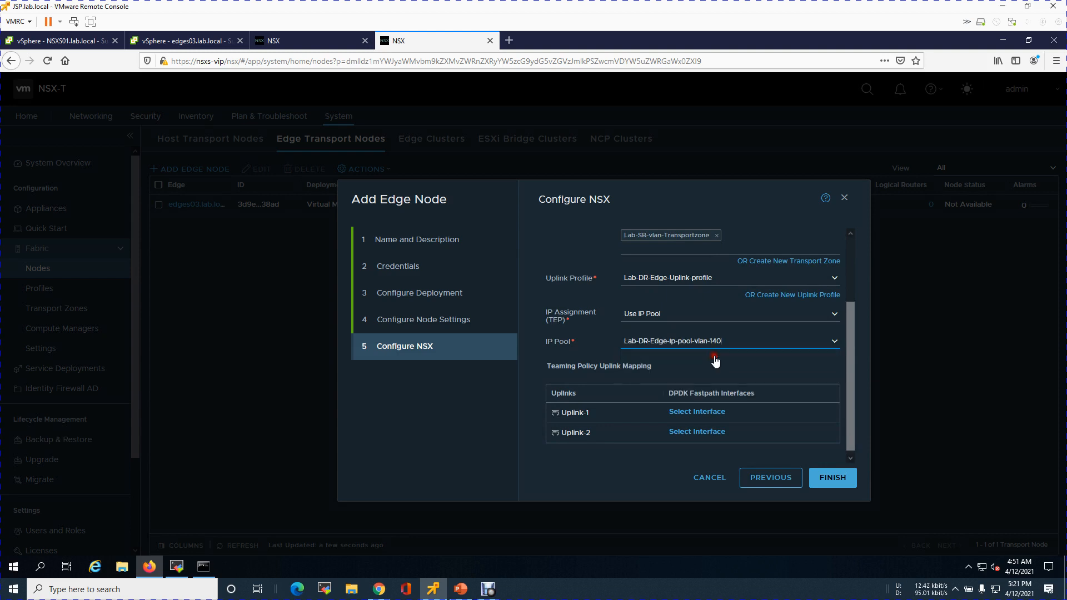
Map the edge's Uplink-1 to the Edge-UPlink-1 distributed port group
click(698, 411)
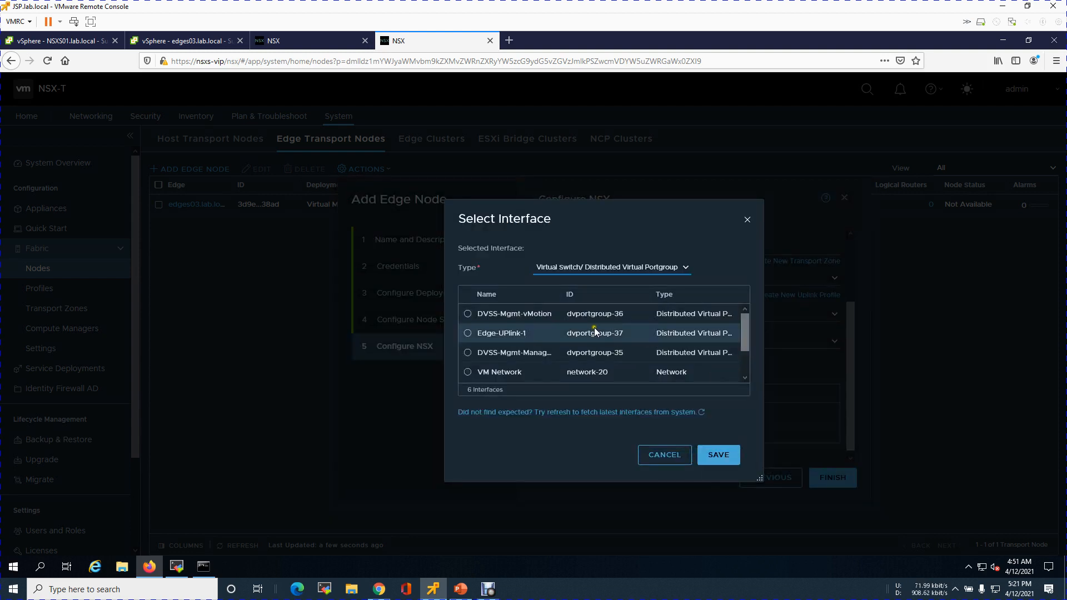
click(467, 333)
click(705, 459)
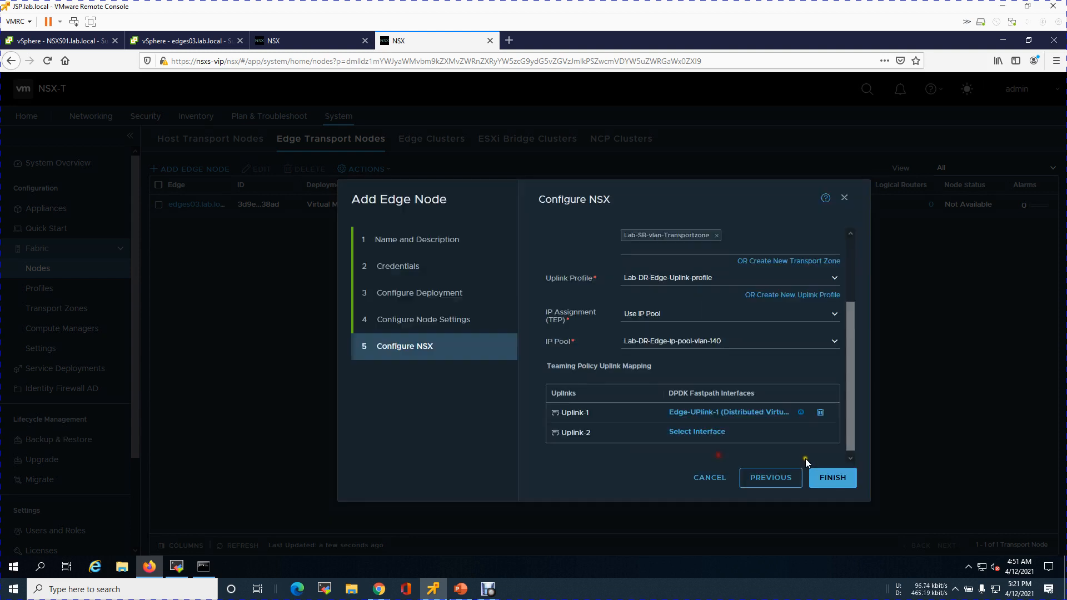
Map Uplink-2 to the Edge-Uplink-2 distributed port group and finish adding the edge node
click(683, 432)
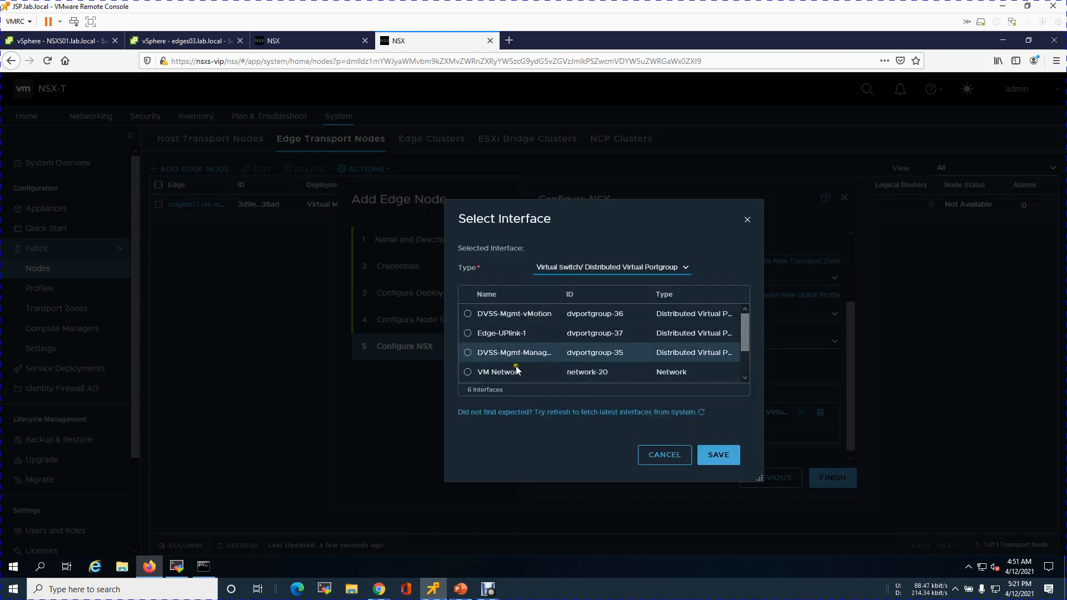
scroll(756, 355, down, 2)
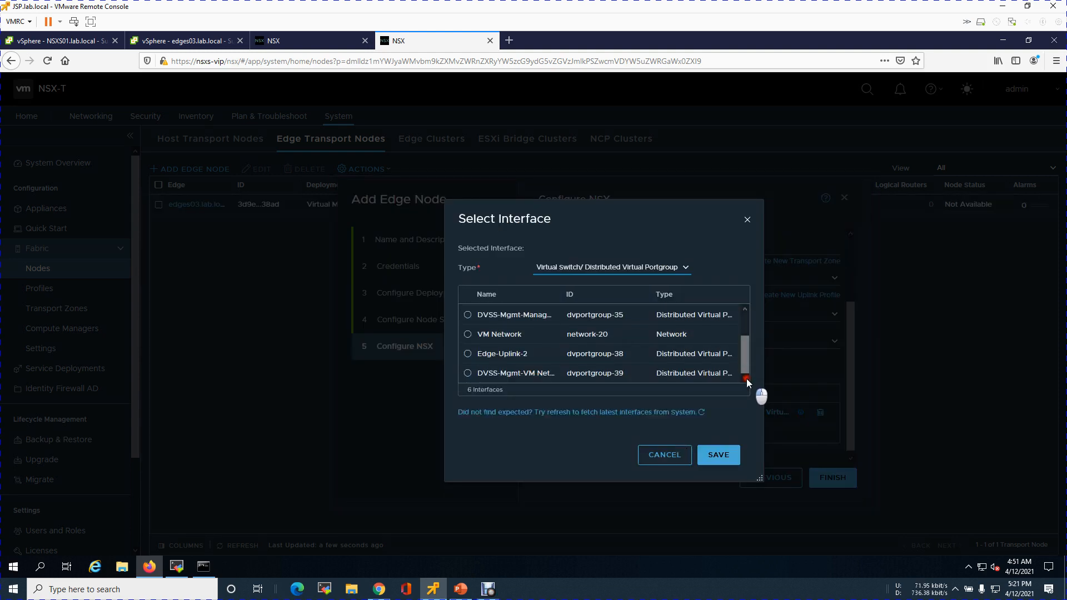
click(468, 354)
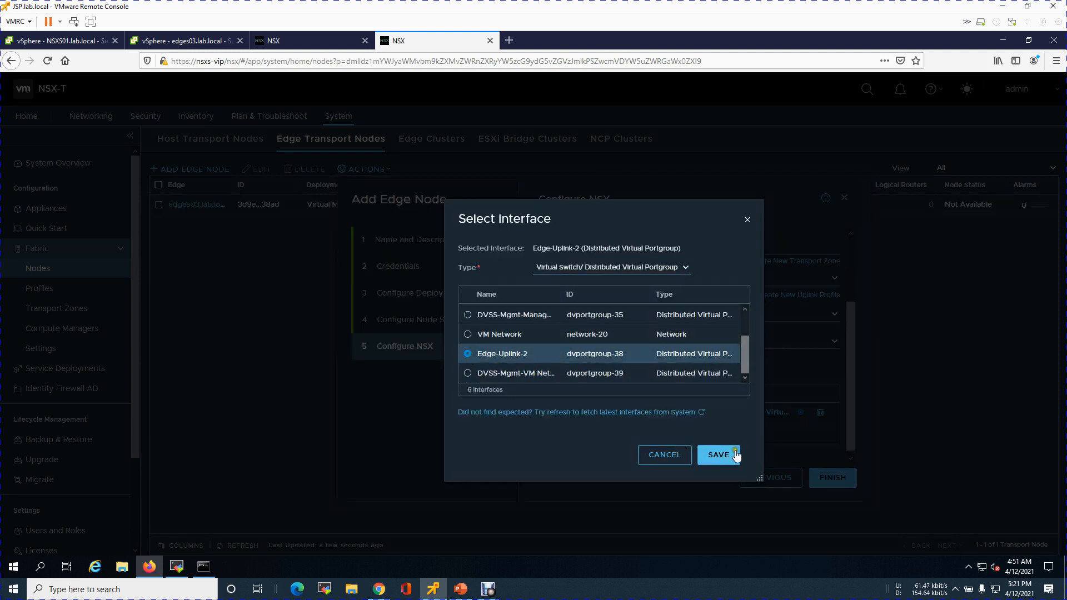
click(832, 478)
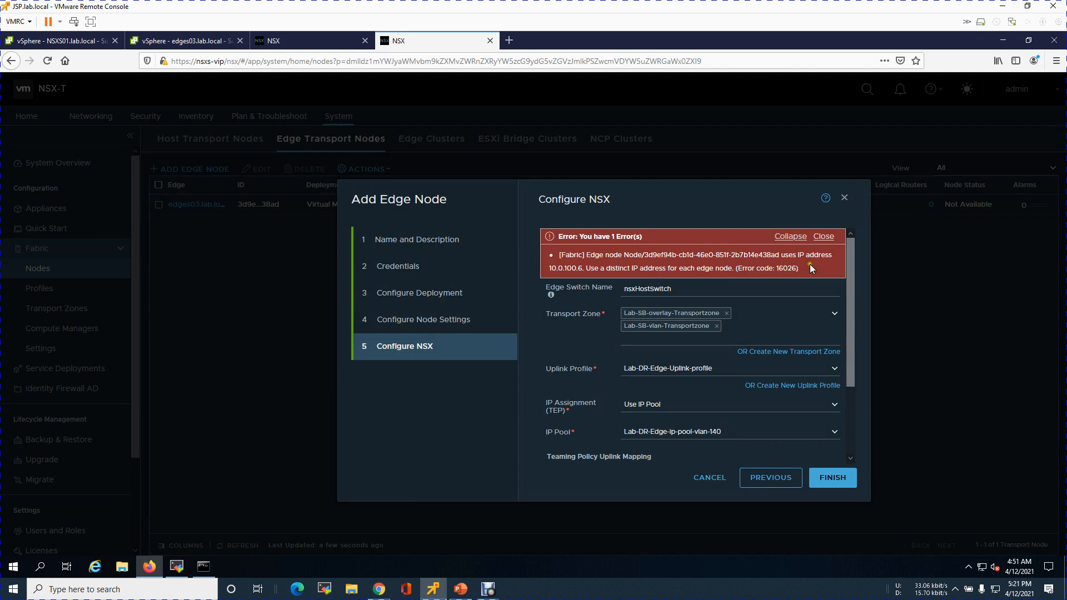
Go back to the node settings page and check the DNS lookups of edges03 and edges04 in the command prompt
click(824, 237)
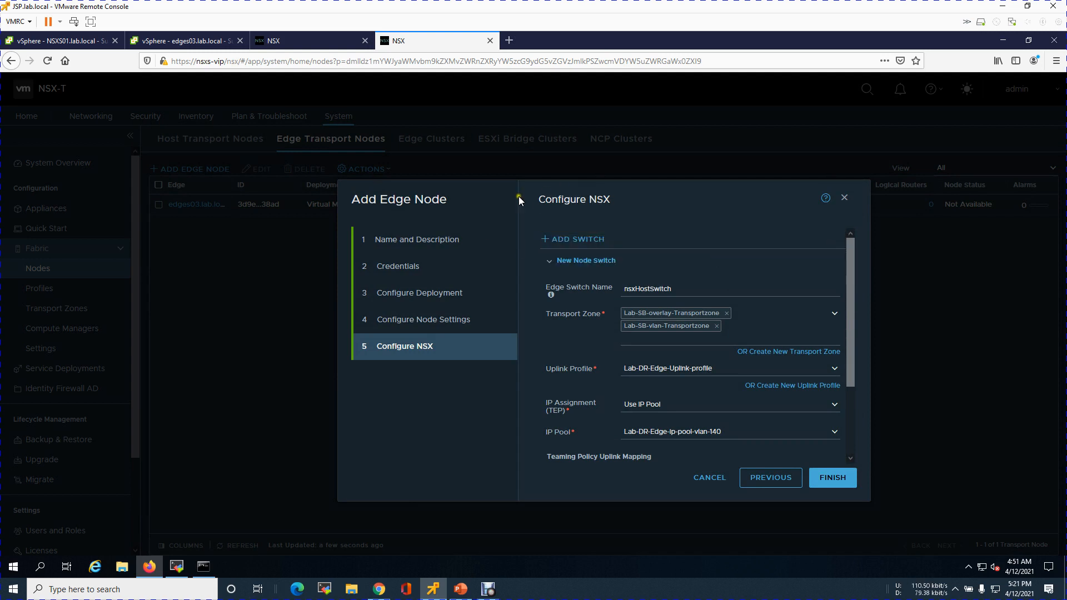
drag(510, 200, 614, 225)
click(705, 218)
click(758, 482)
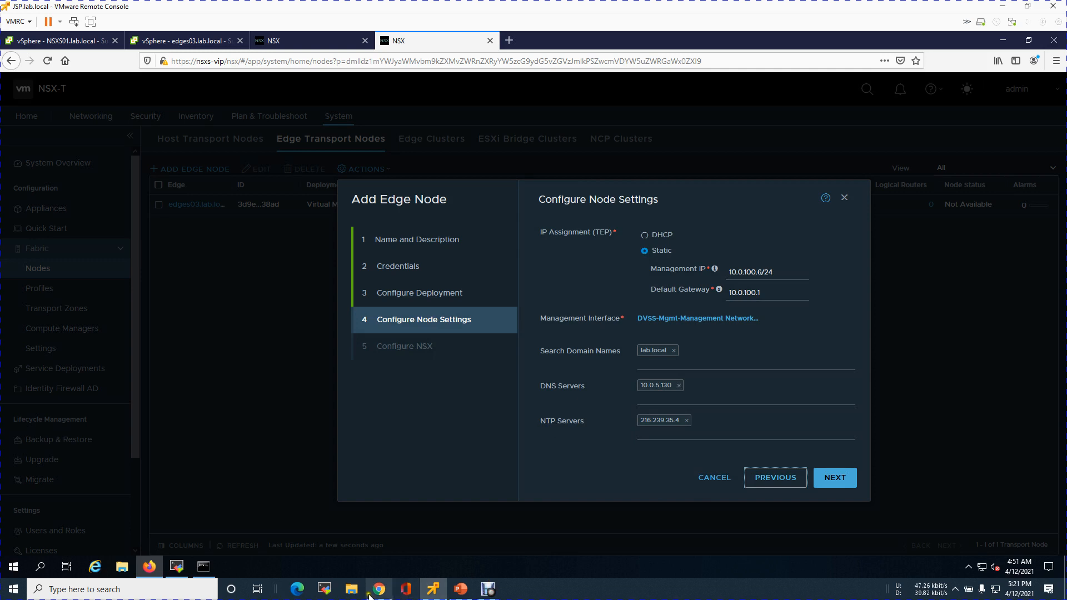
click(203, 566)
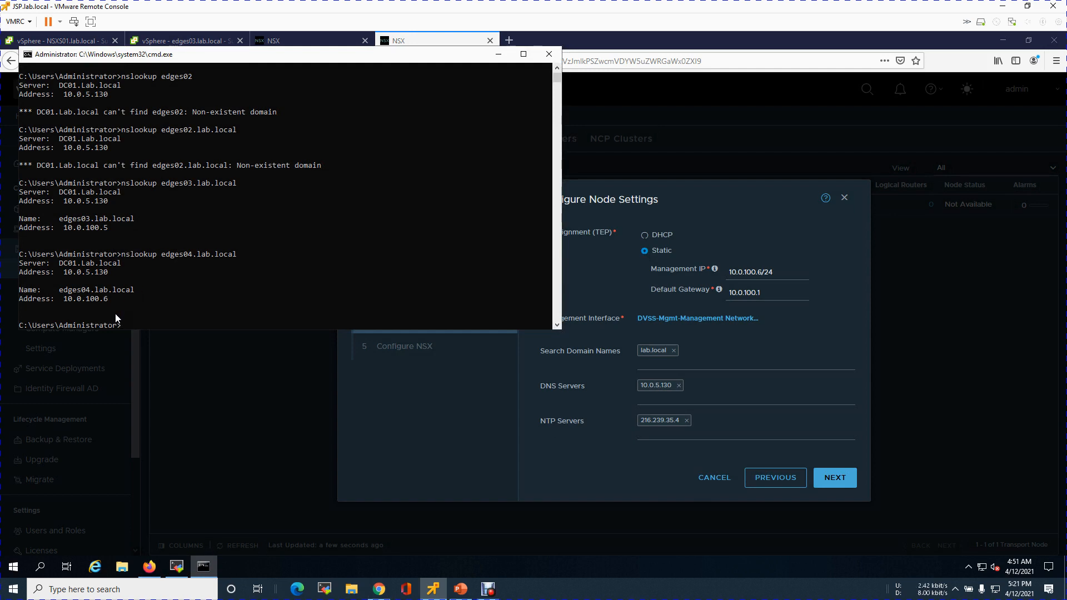
click(499, 54)
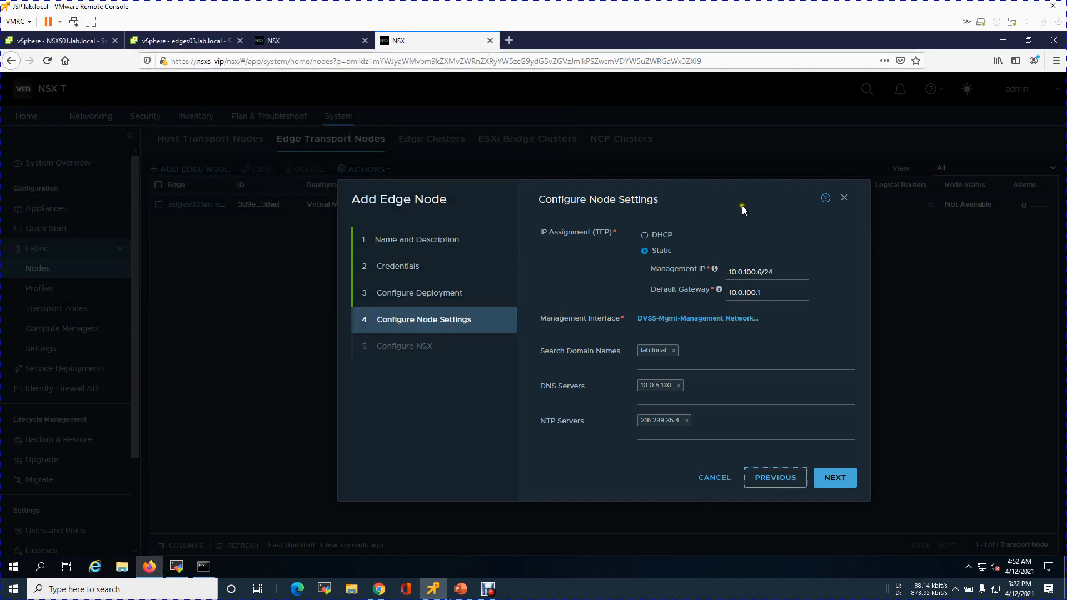
Try finishing the edge node deployment again, then close the Add Edge Node wizard
click(838, 477)
click(843, 483)
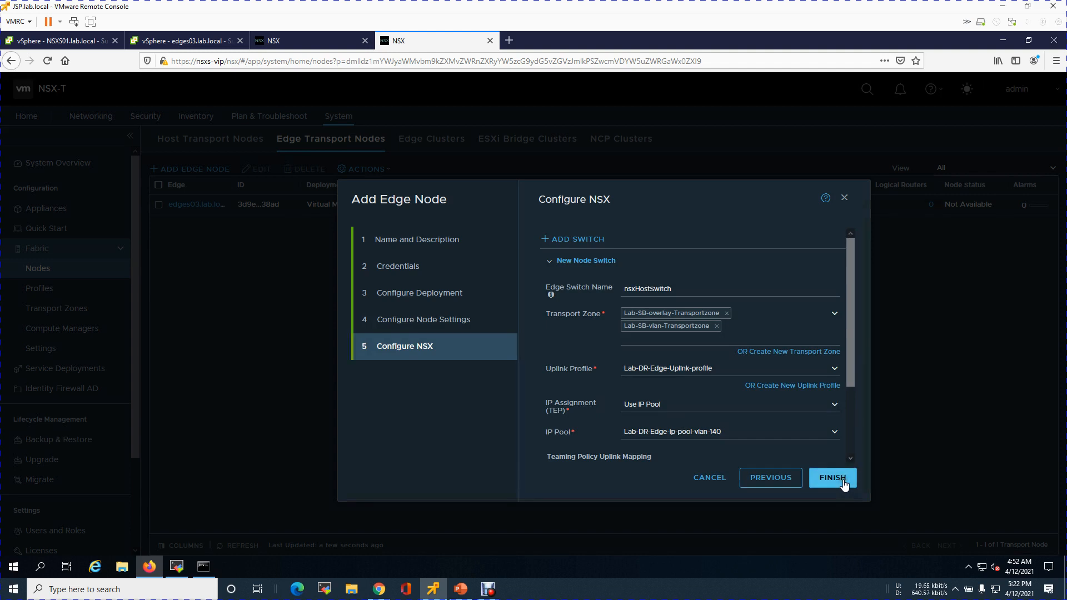
click(842, 483)
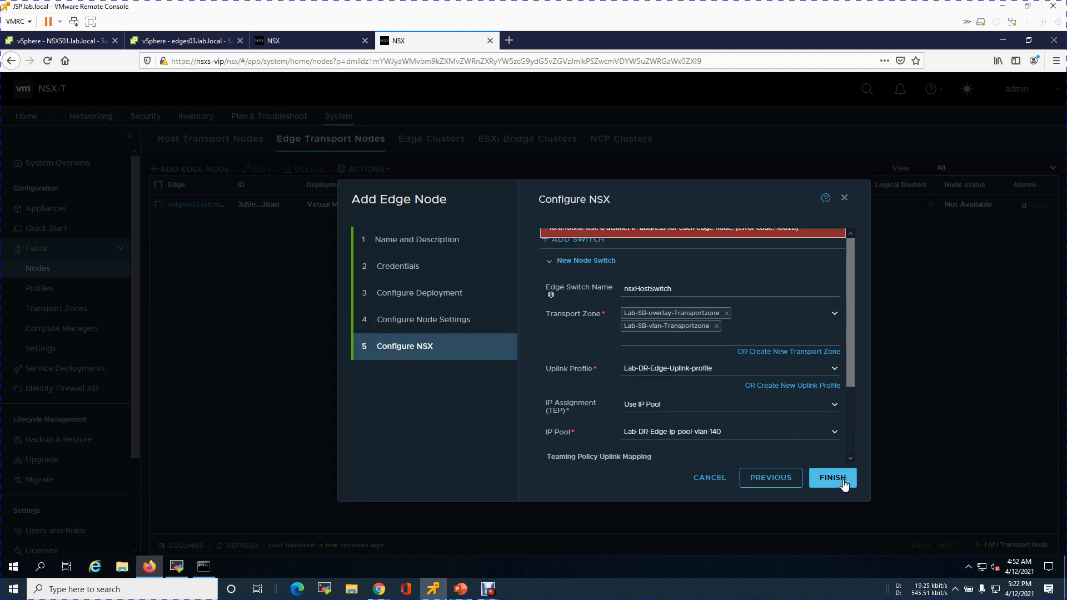
click(844, 198)
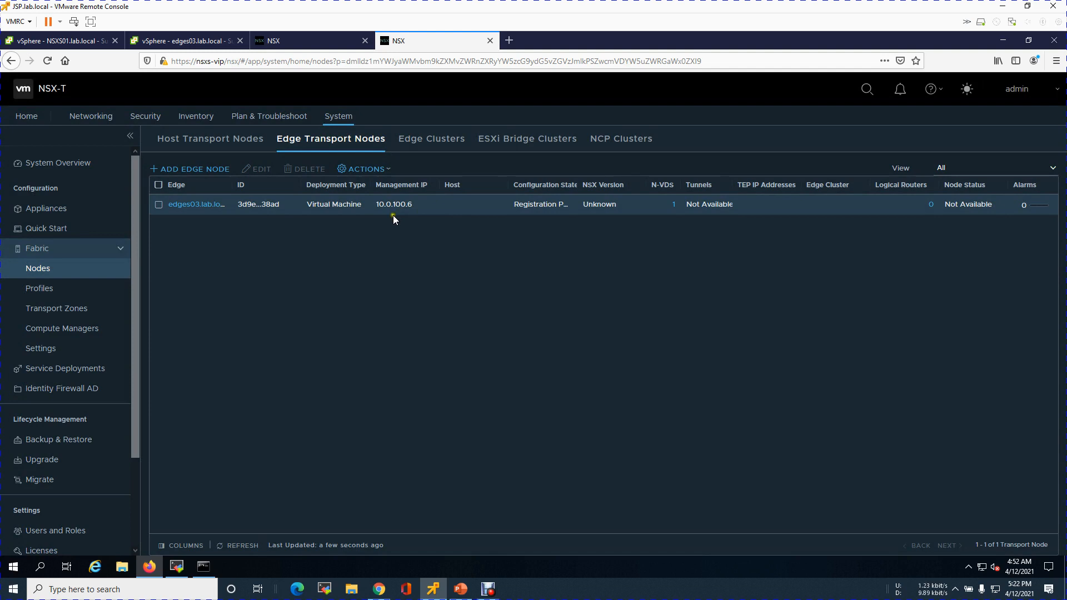
click(488, 588)
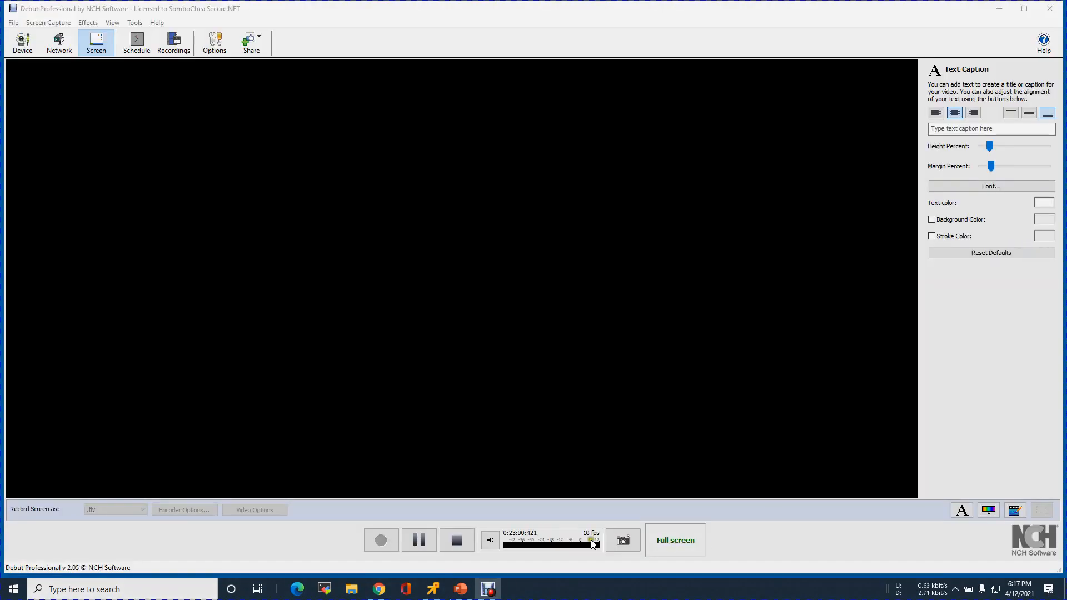
click(378, 593)
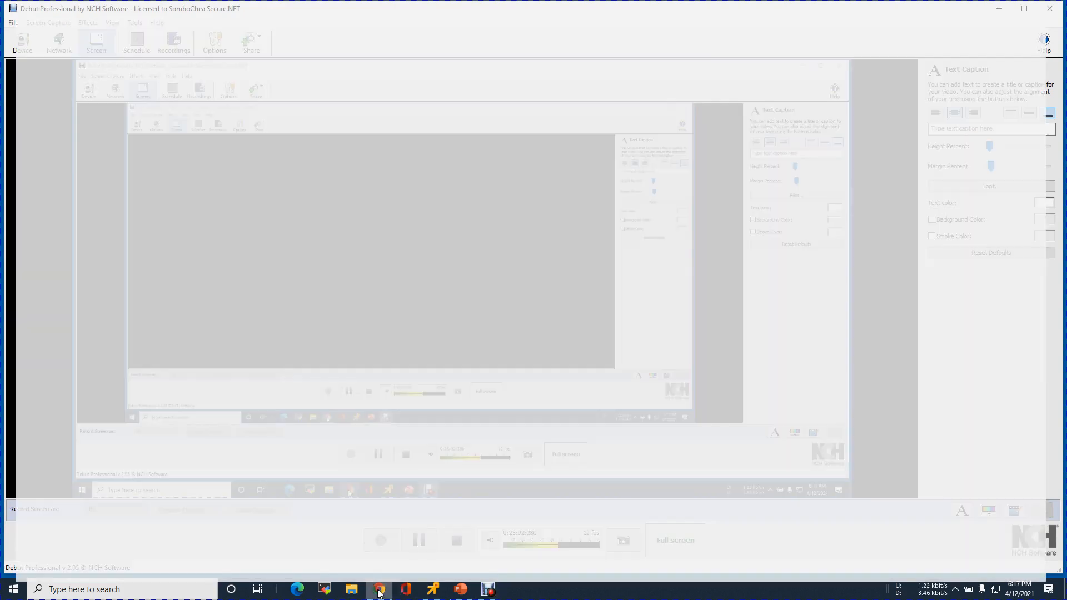
click(378, 593)
click(432, 590)
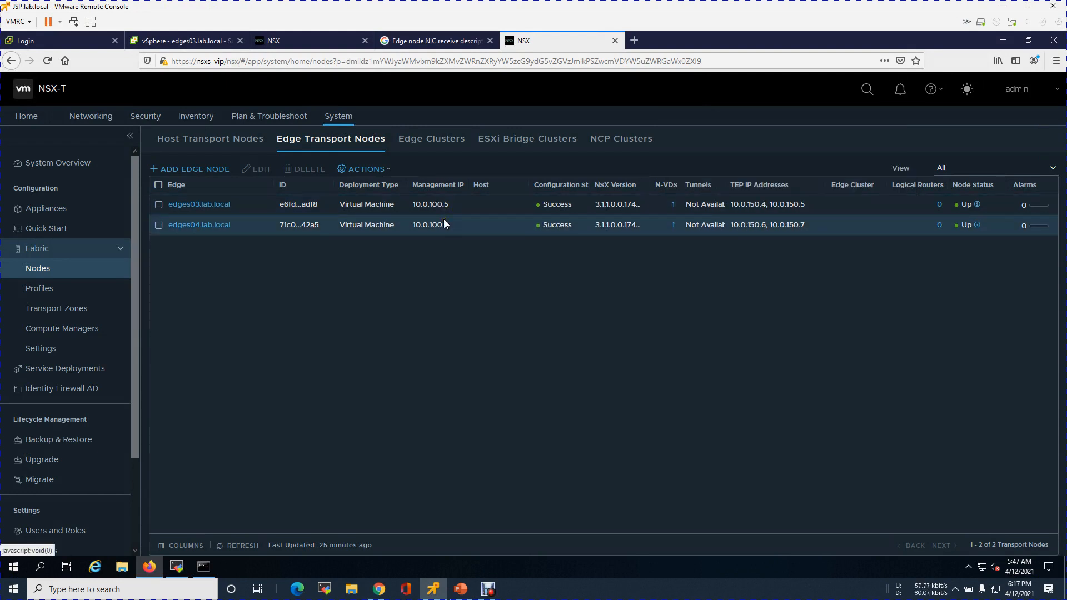
Review the edge cluster table on the Site-B configuration plan slide
mouse_move(465, 592)
click(470, 548)
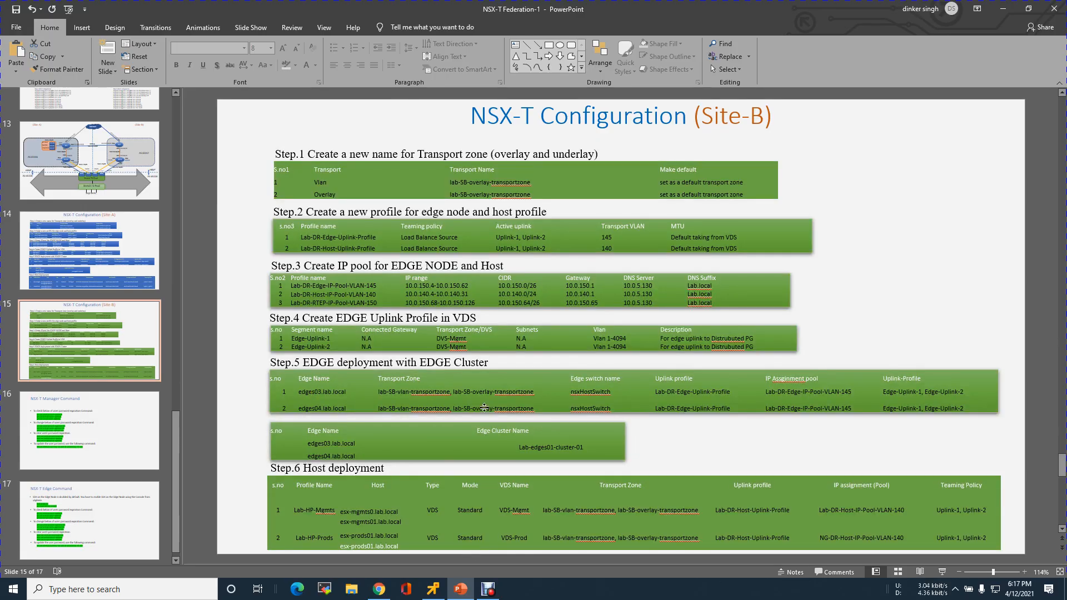
click(418, 449)
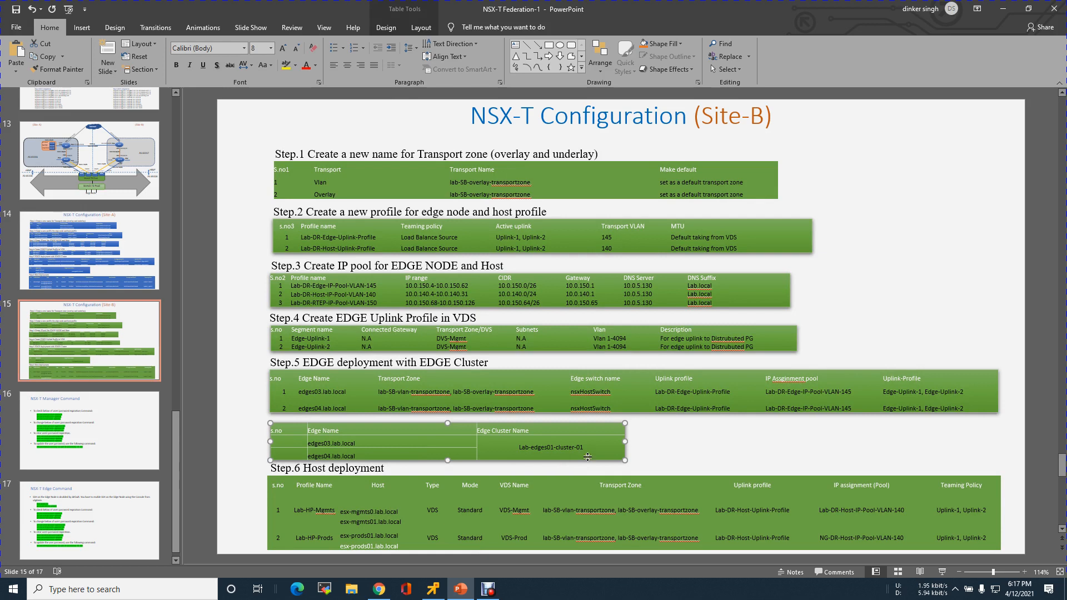
click(1003, 9)
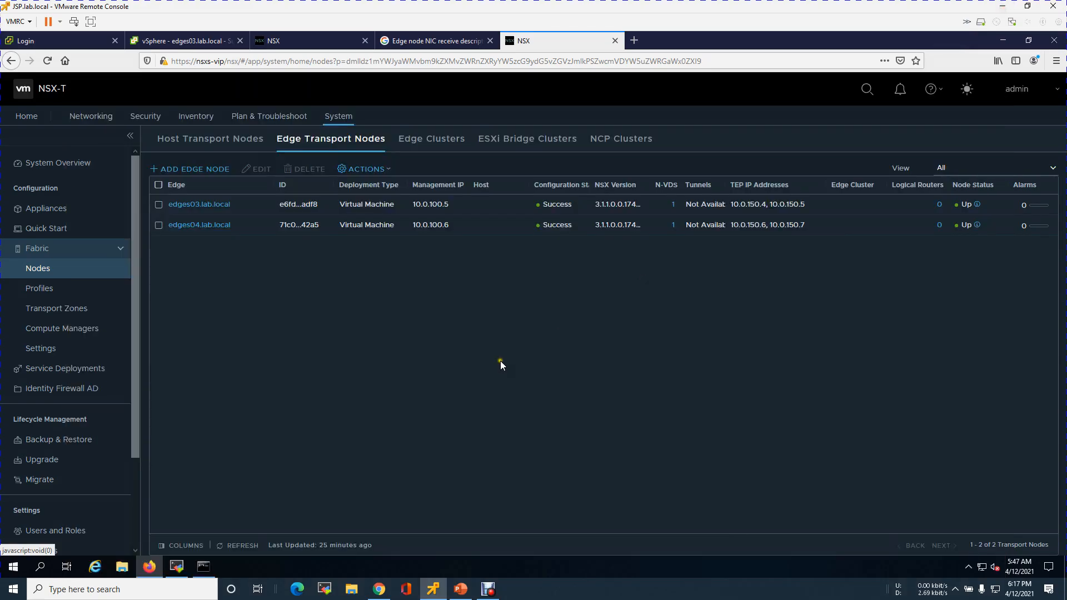
Start a new edge cluster named Lab-Edges01-Cluster-01
click(443, 139)
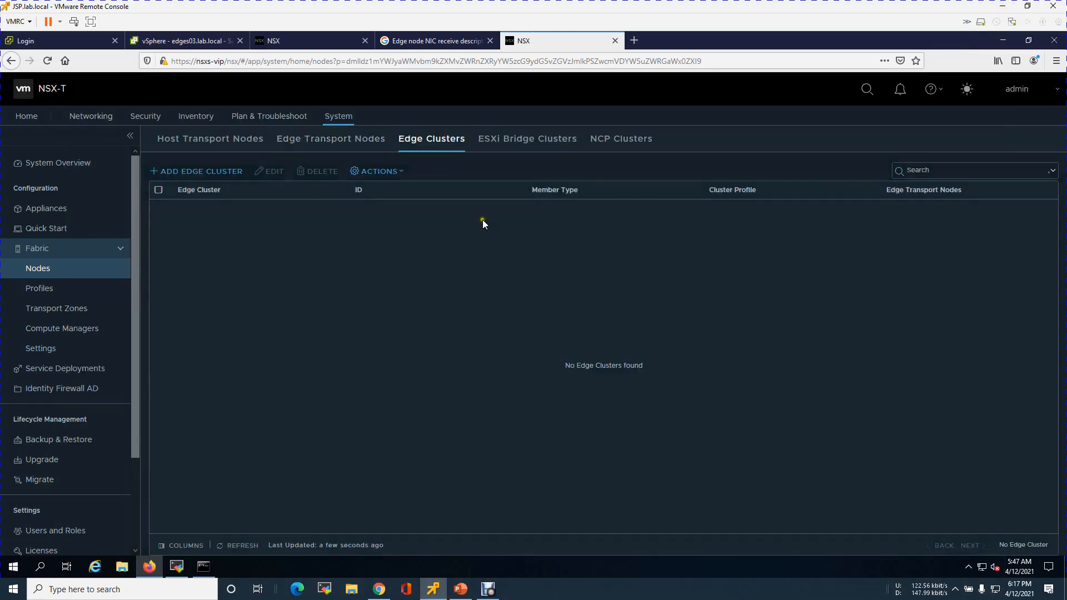
click(229, 181)
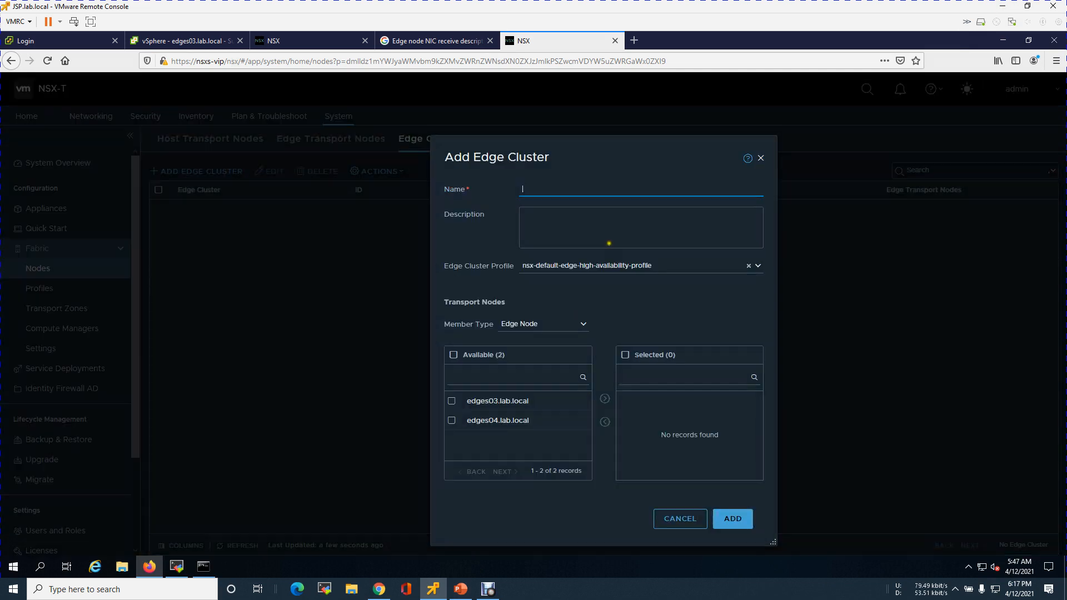
text(Lab-Edges01-Cluster)
key(BackSpace)
key(BackSpace)
key(BackSpace)
key(BackSpace)
text(ster)
Add both edges03 and edges04 as the cluster's member transport nodes and save the edge cluster
click(453, 354)
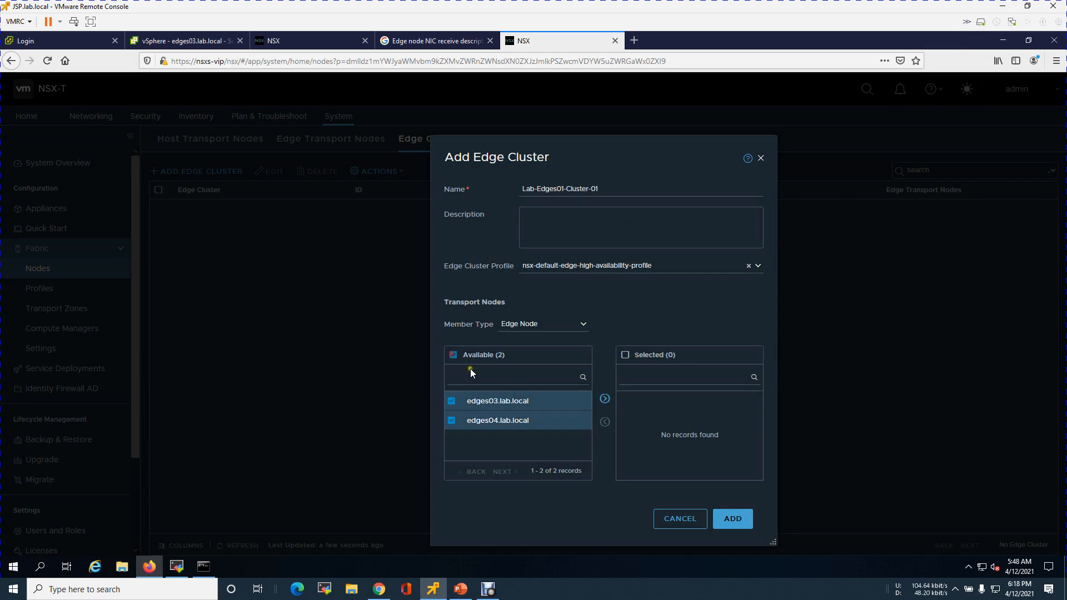
click(605, 400)
click(743, 521)
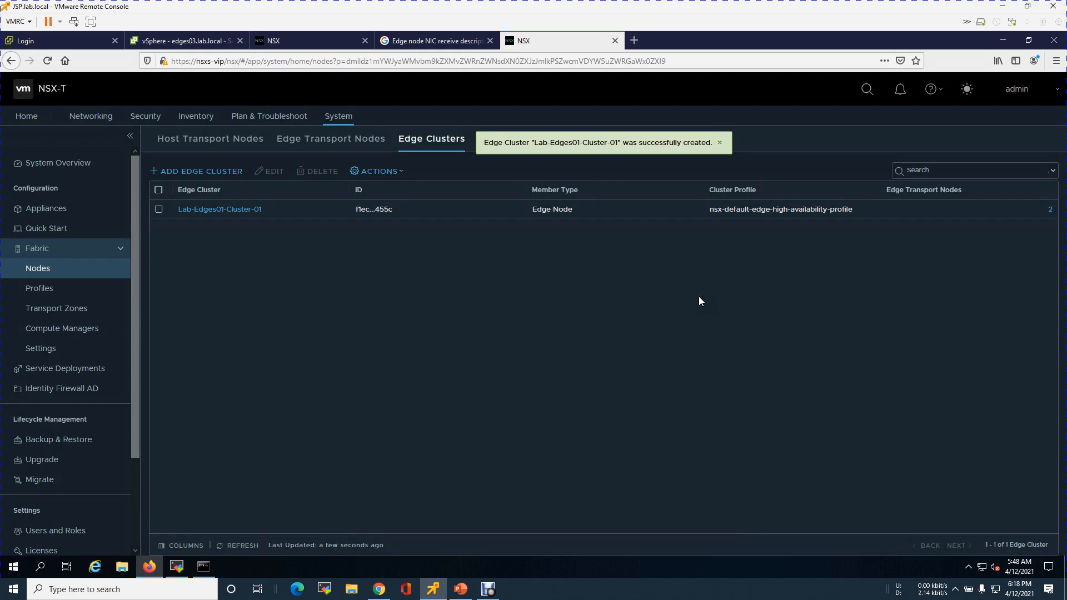
Review the host deployment plan, then list host transport nodes managed by VCSAS with the Prods and Mgmt clusters expanded
click(460, 589)
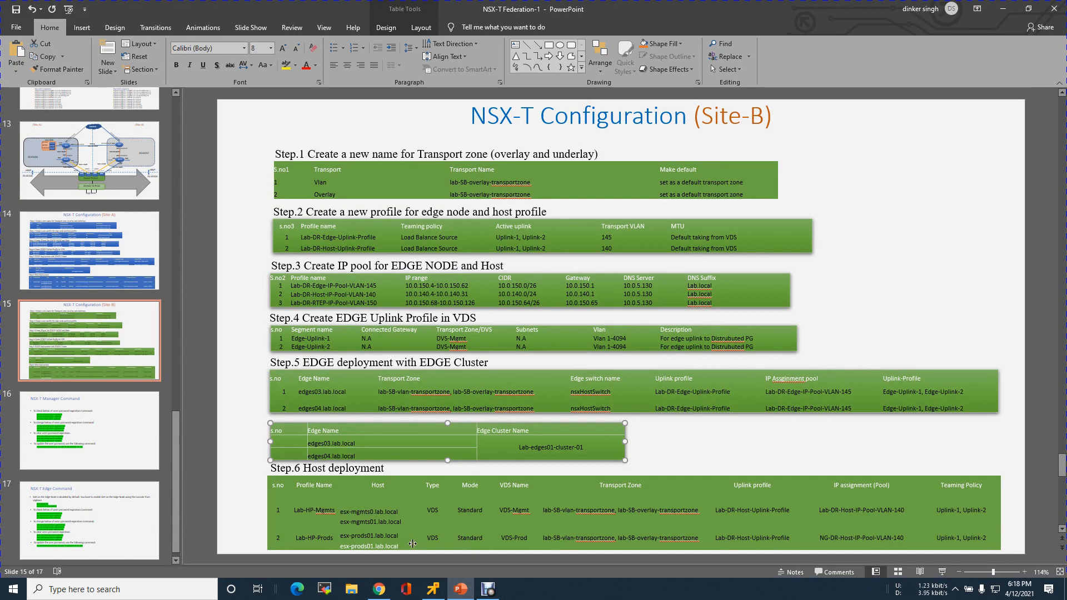
click(432, 588)
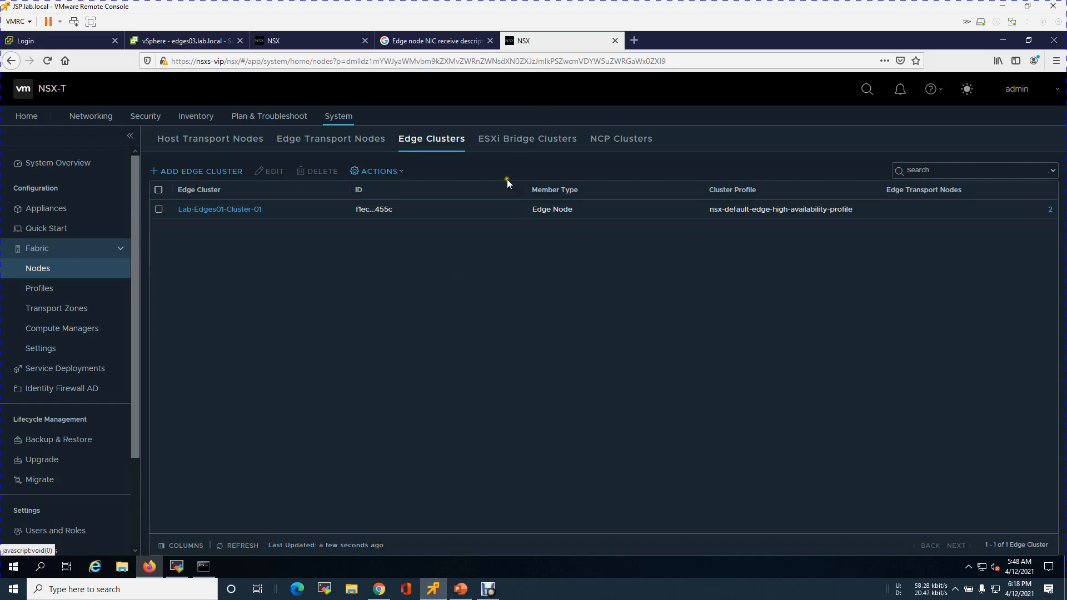
click(61, 271)
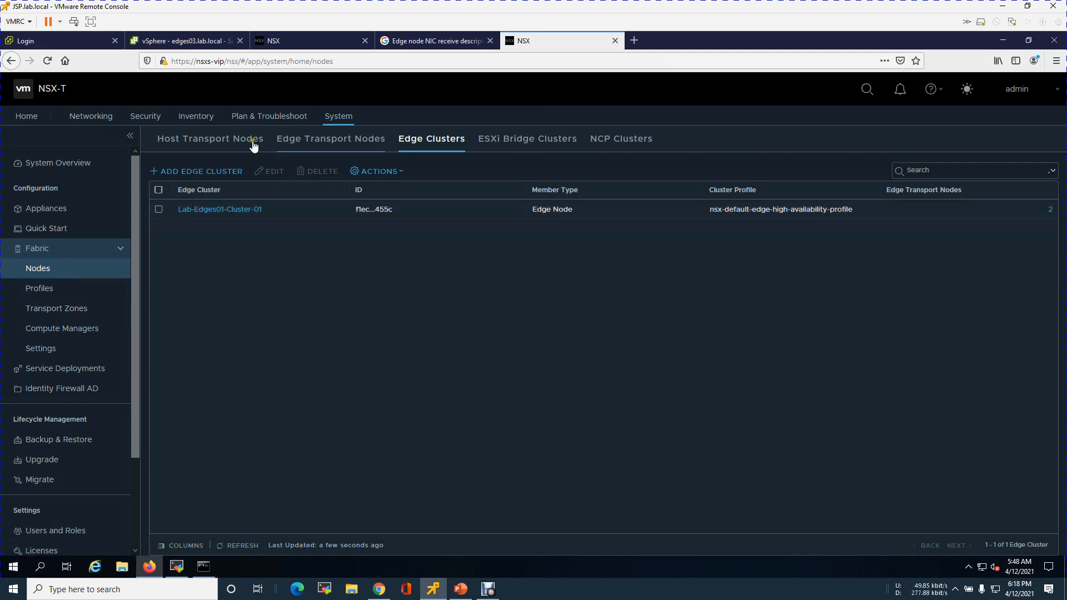
click(214, 140)
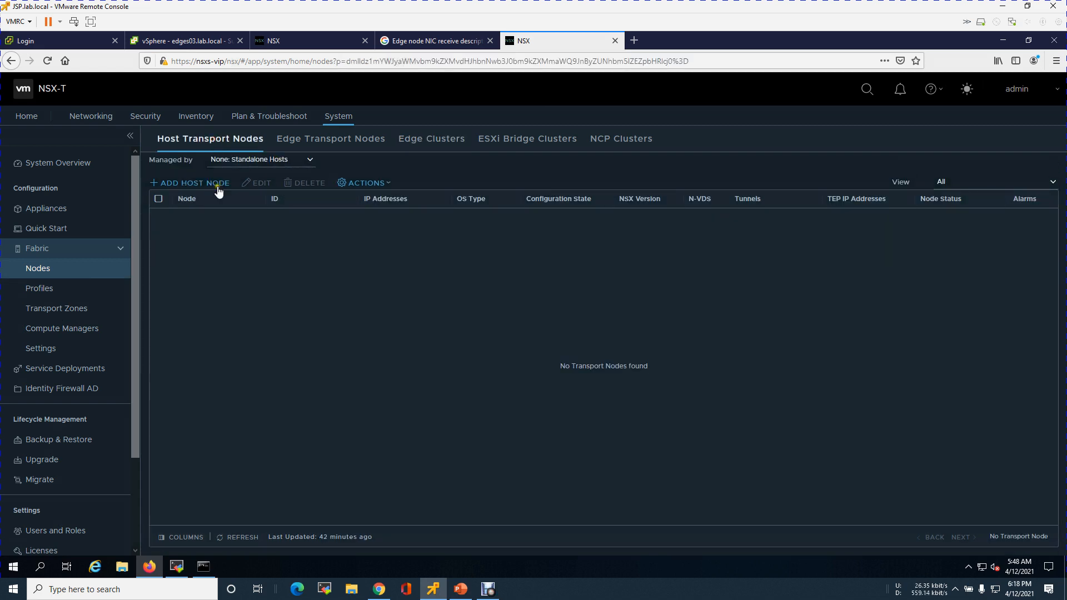
click(297, 160)
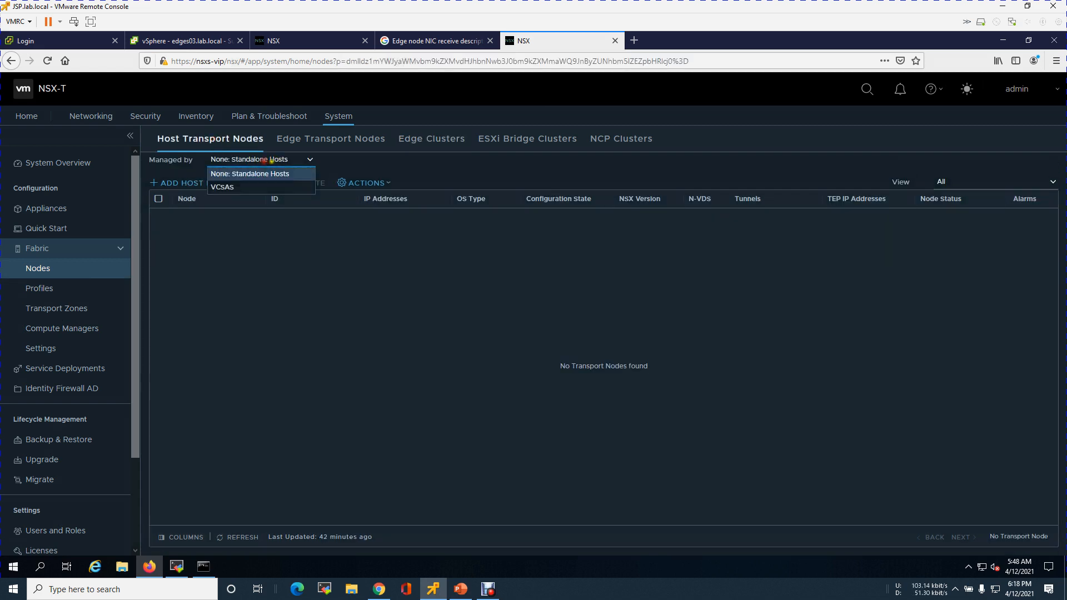
click(281, 189)
click(184, 218)
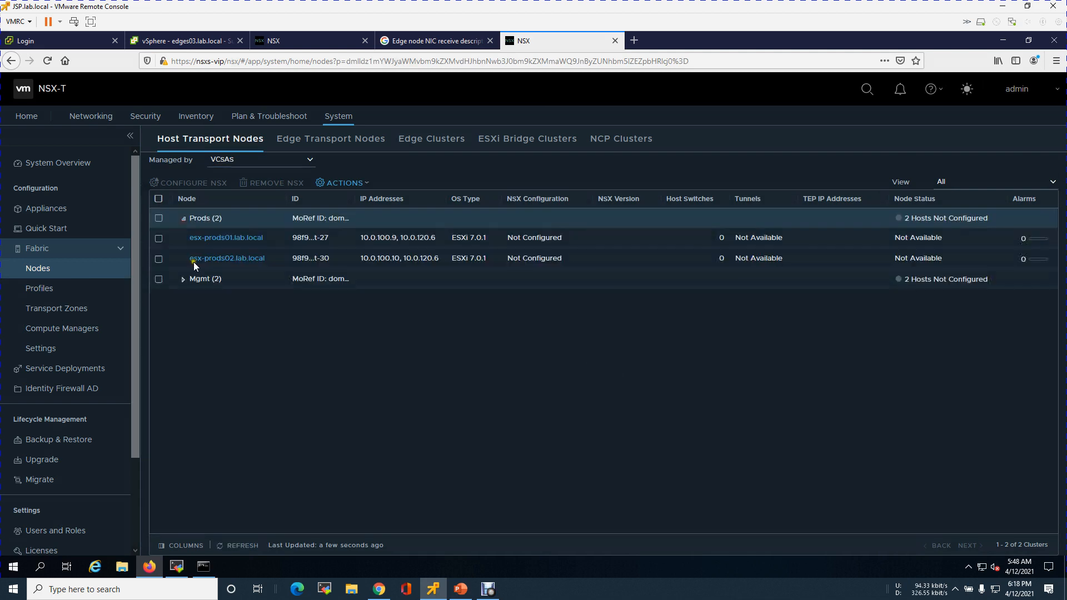
click(184, 279)
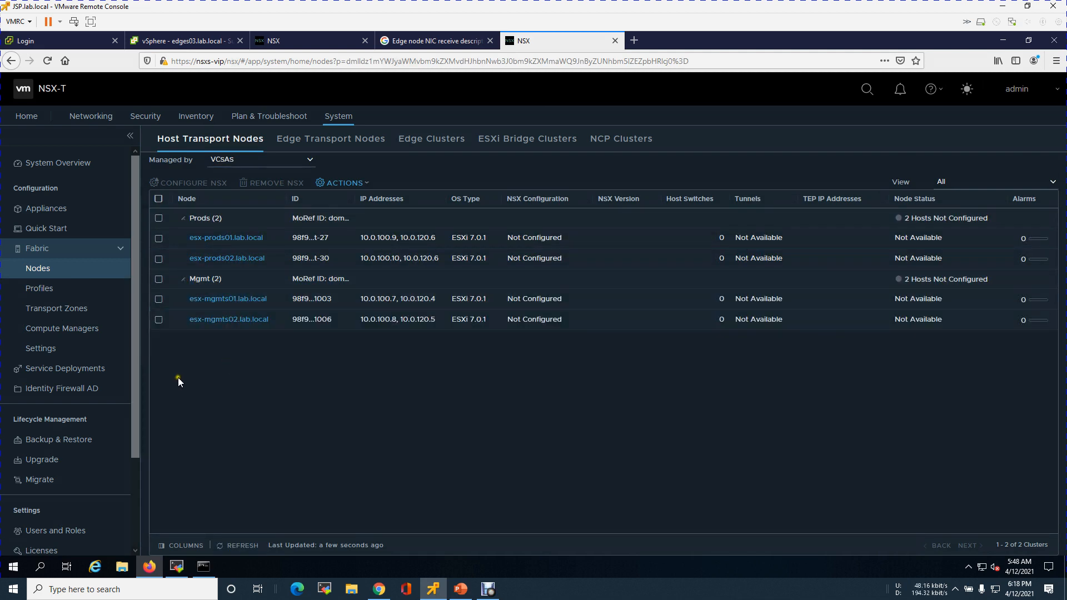
Start a new transport node profile named Lab-HP-Mgmts, checking the host deployment plan slide for the name
click(60, 288)
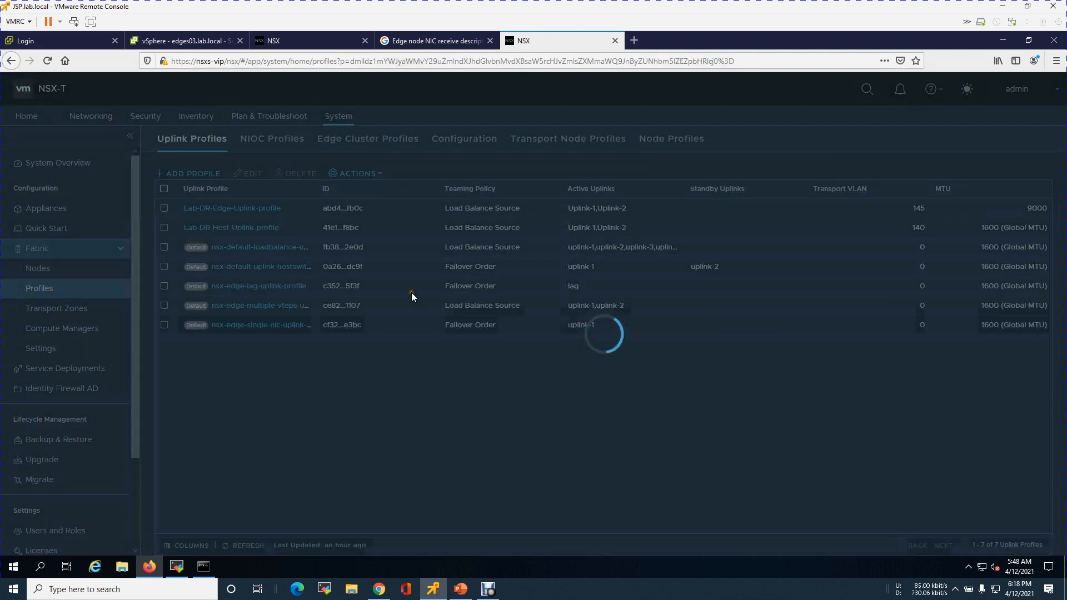
click(555, 142)
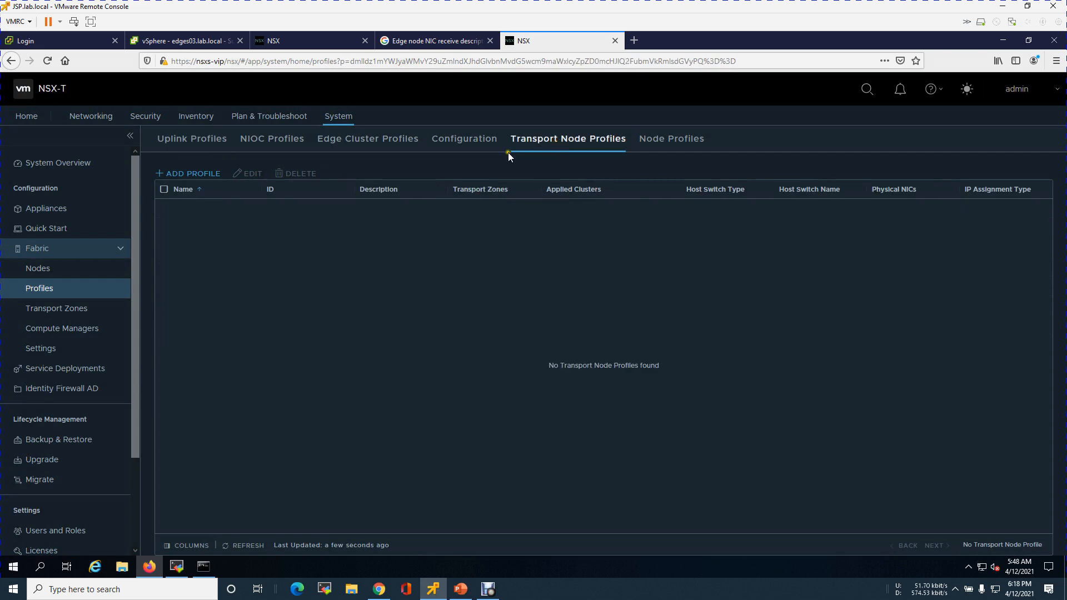
click(193, 174)
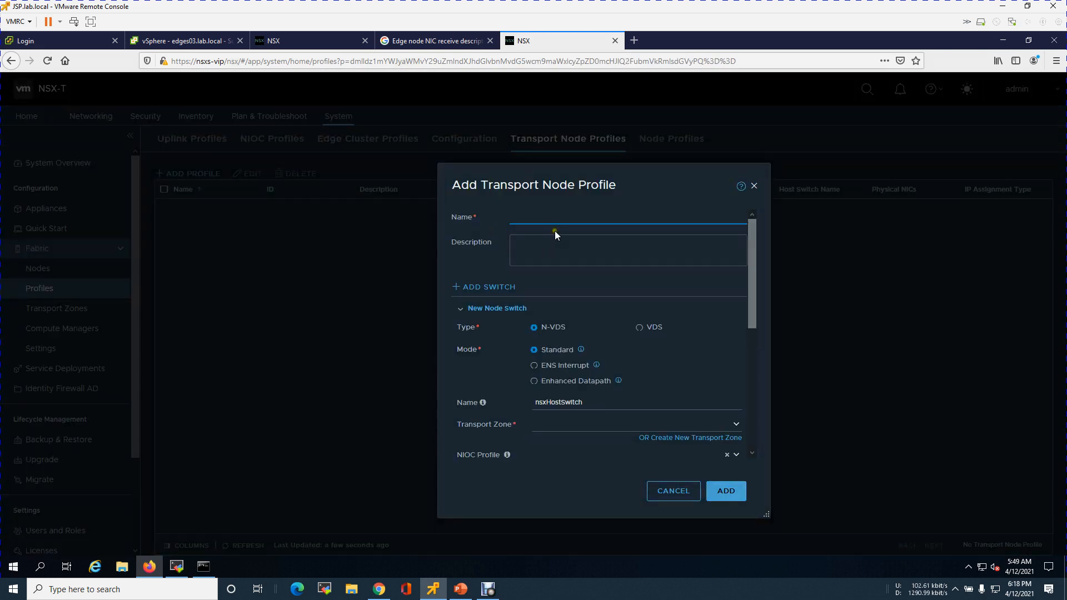
text(Lab-HP-)
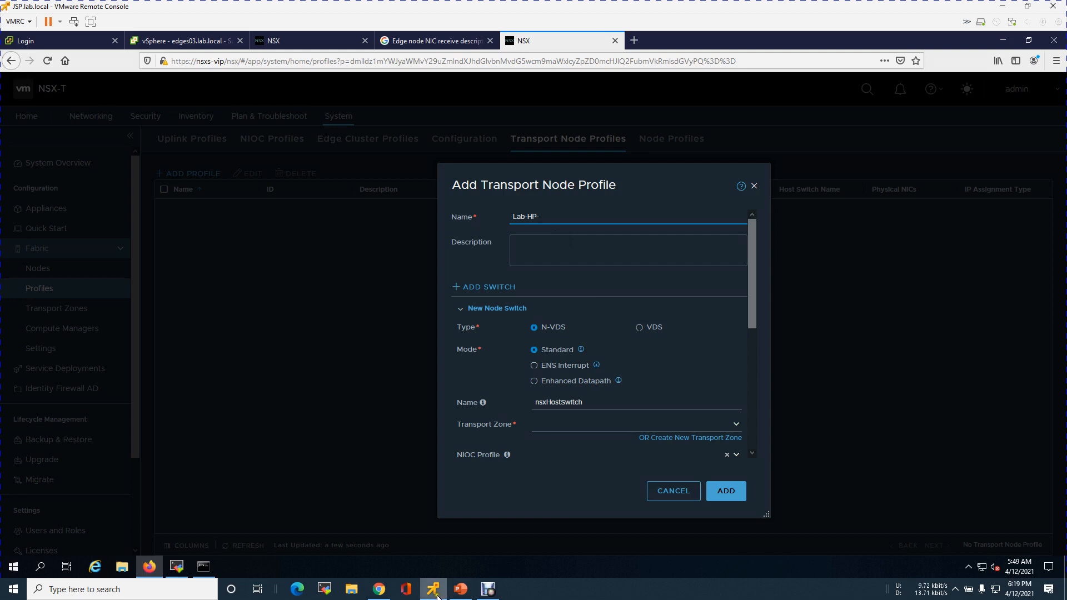
click(459, 589)
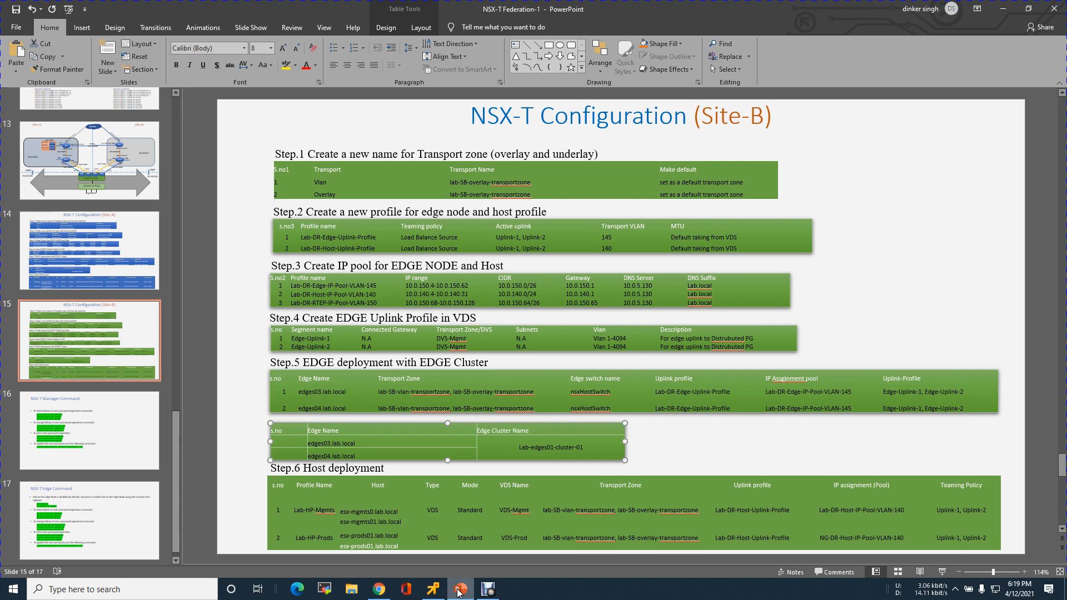
click(459, 589)
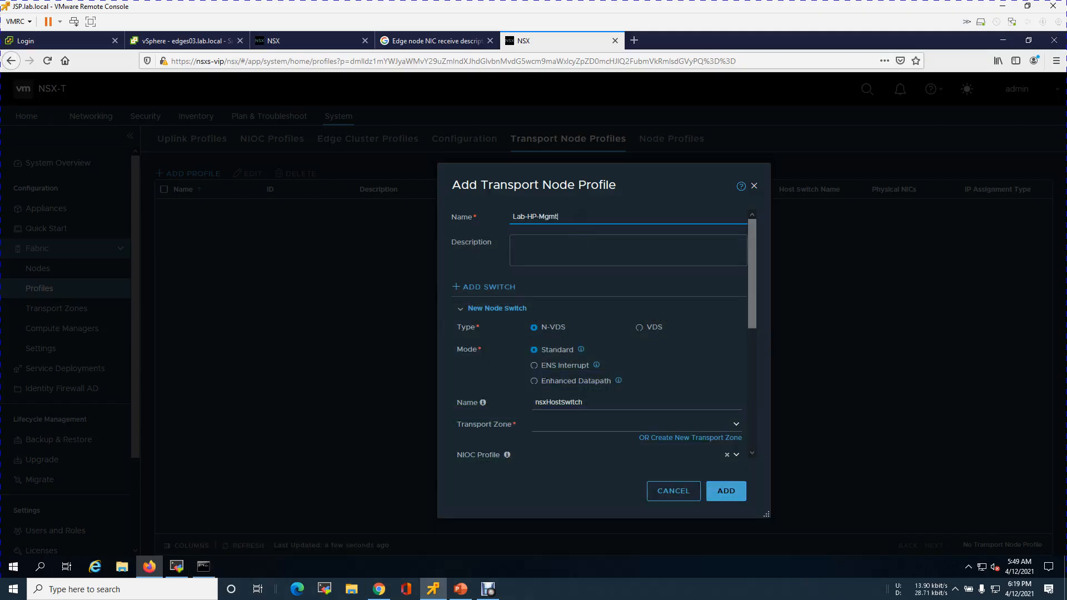
Set the profile's node switch type to VDS on vCenter VCSAS with the DVSS-Mgmt switch
click(639, 326)
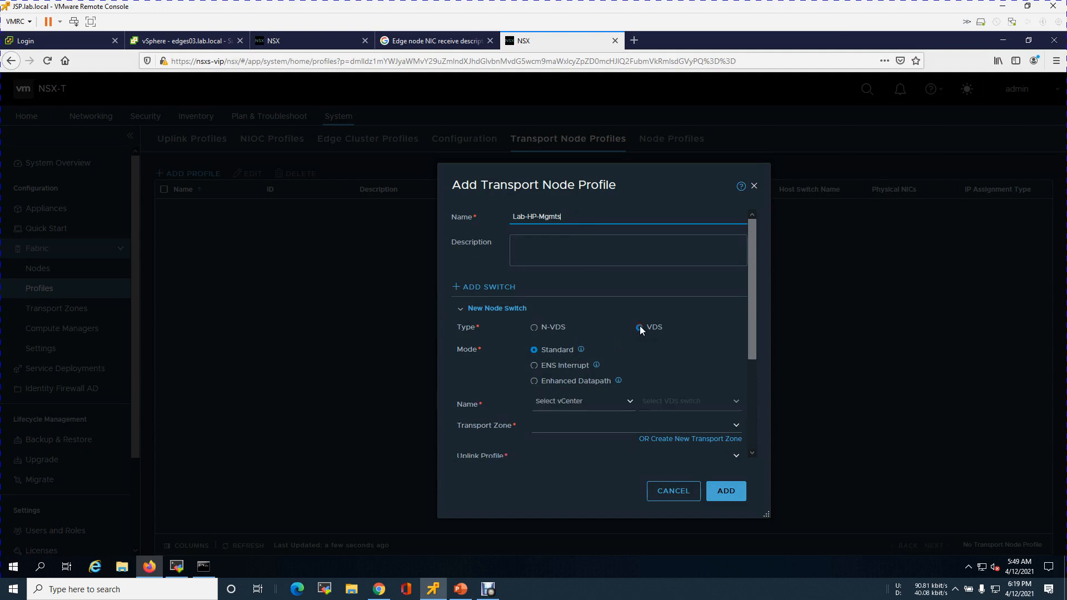
click(629, 401)
click(562, 426)
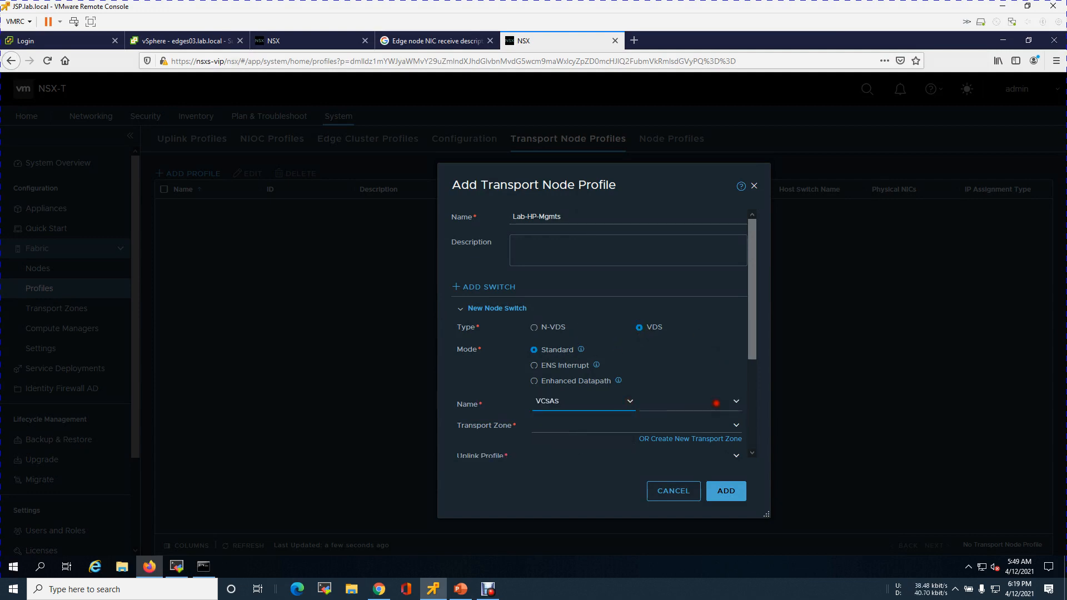
click(718, 403)
click(690, 422)
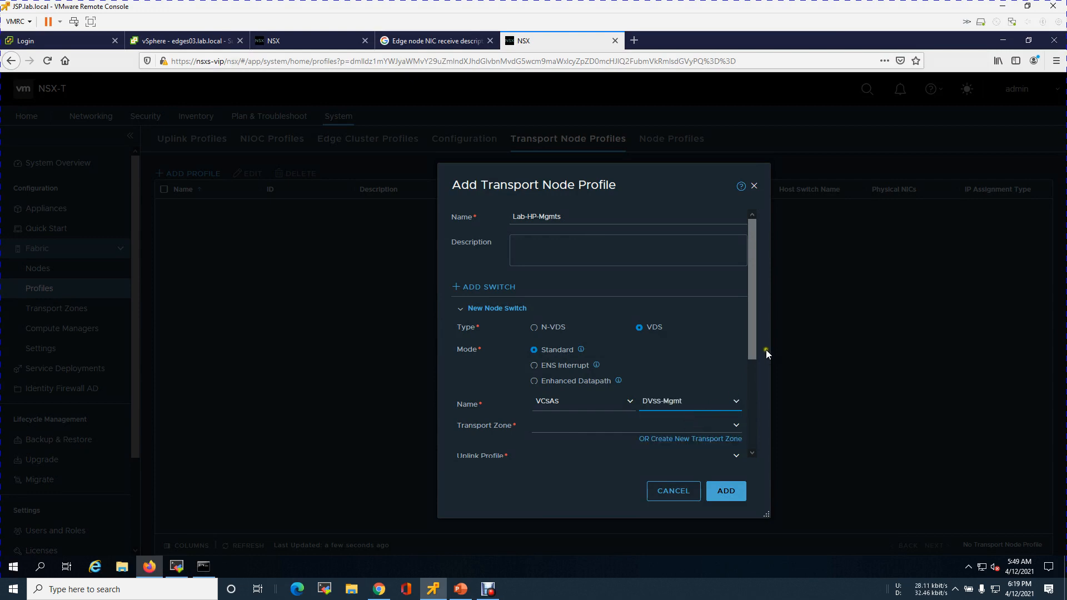
Add Lab-SB-overlay-Transportzone and Lab-SB-vlan-Transportzone as the profile's transport zones
scroll(754, 347, down, 4)
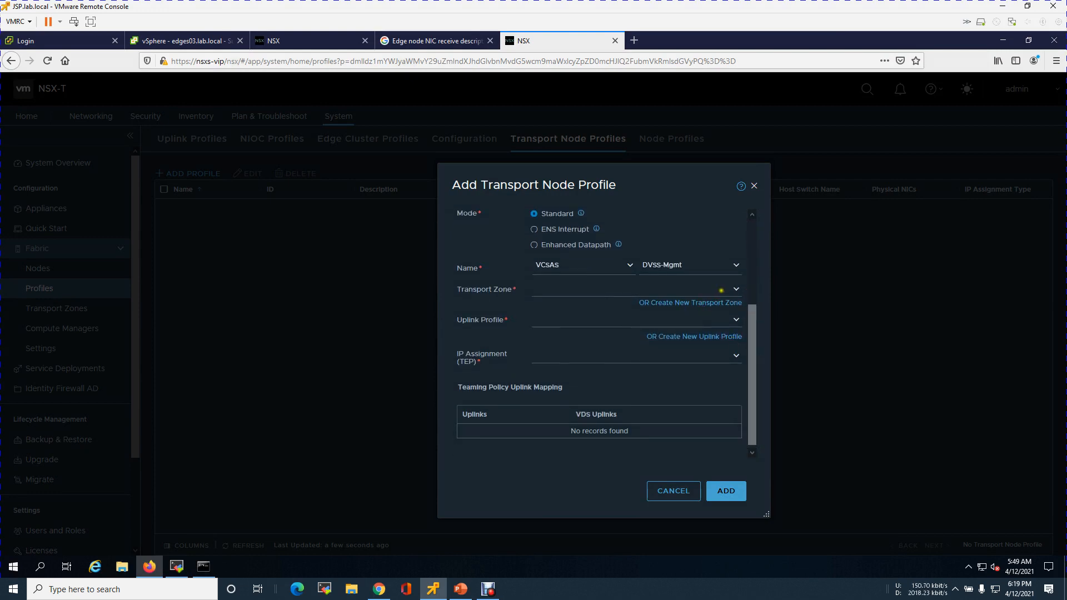
click(736, 289)
click(611, 304)
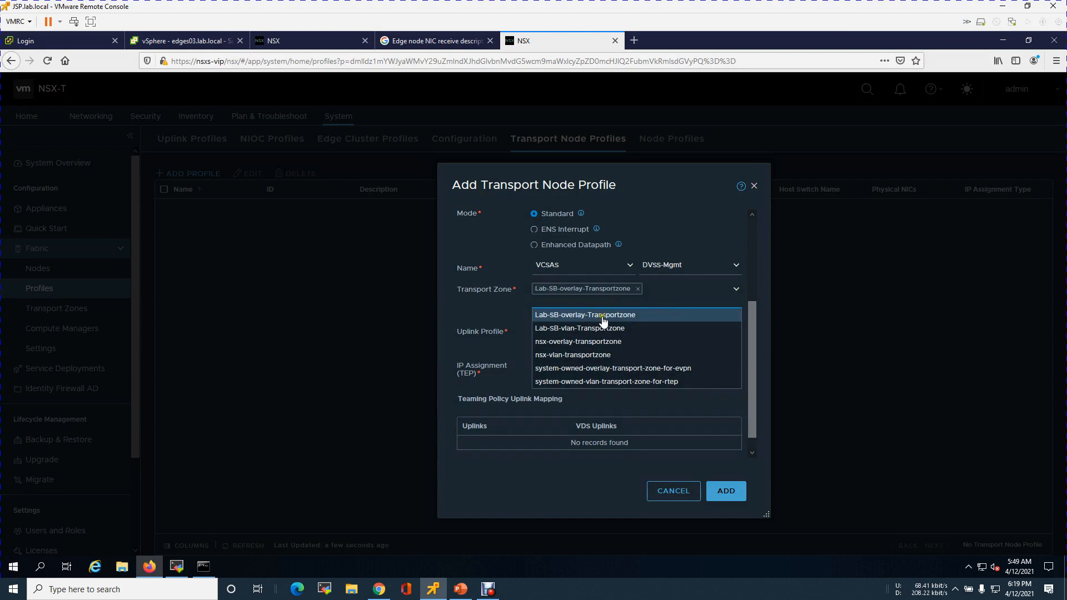
click(595, 328)
click(466, 321)
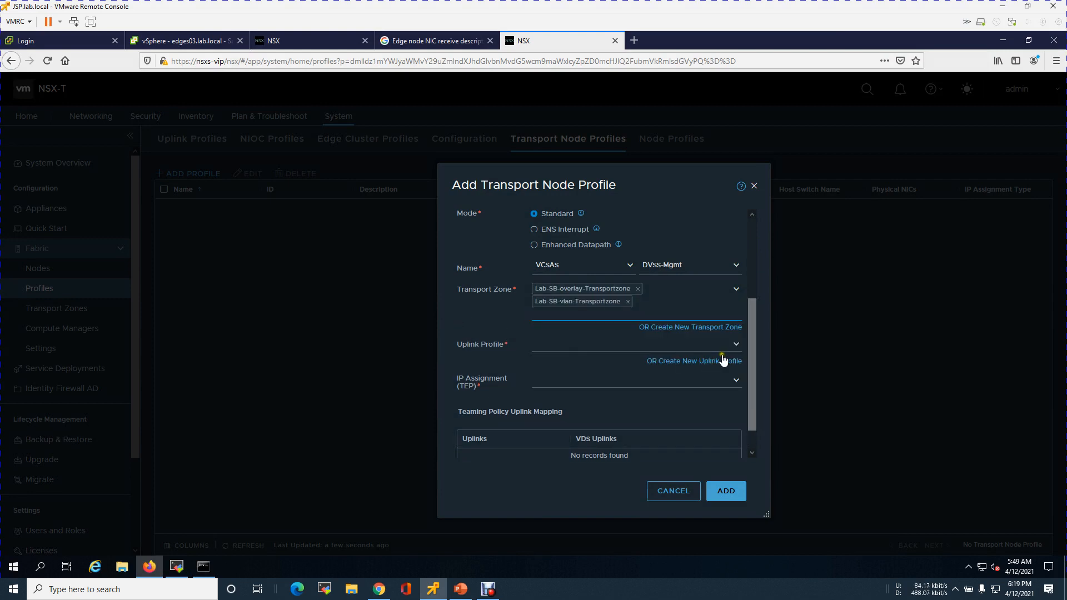
Choose uplink profile Lab-DR-Host-Uplink-profile and assign TEPs from IP pool Lab-DR-Host-ip-pool-vlan-145
click(735, 344)
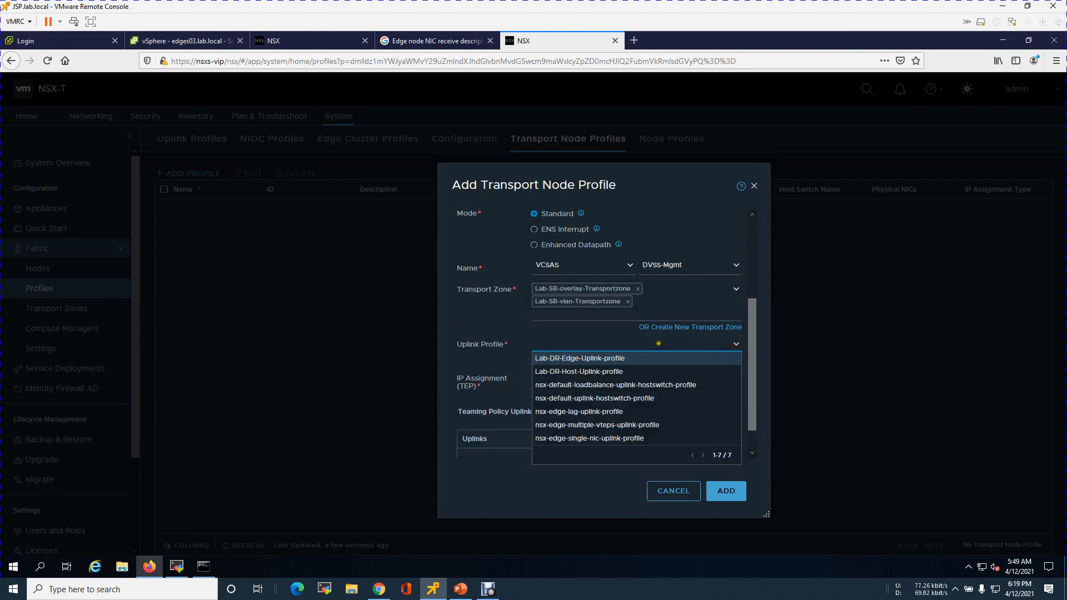
click(603, 372)
scroll(750, 383, down, 3)
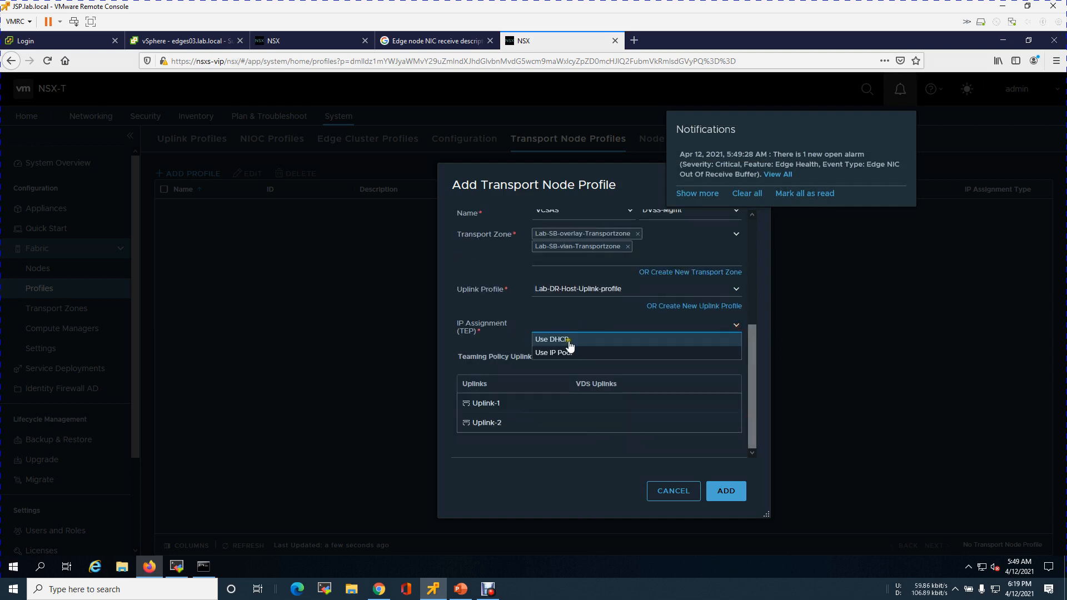
click(565, 353)
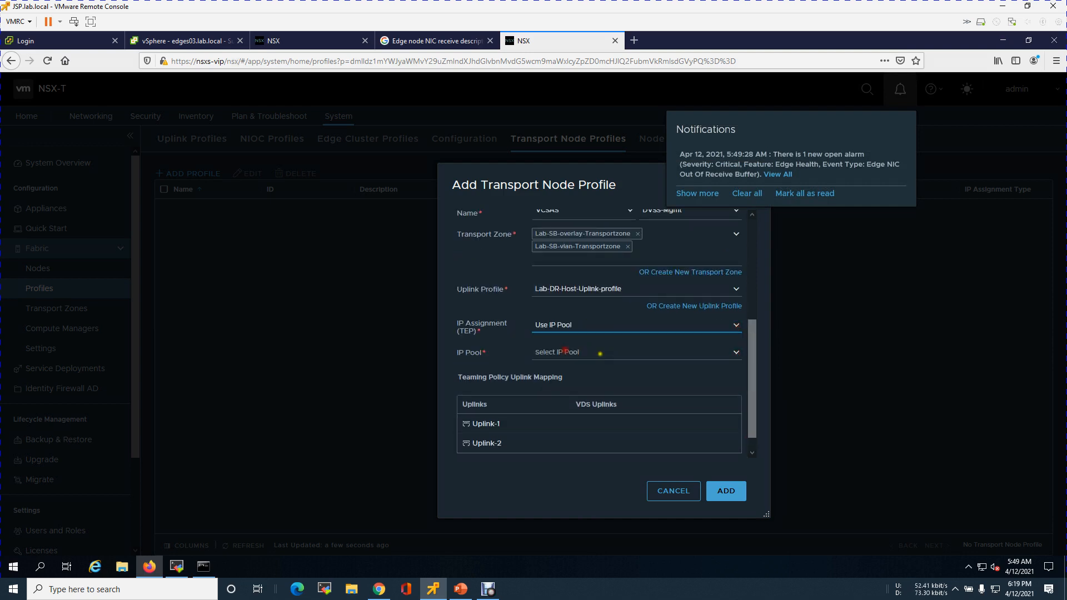
click(737, 352)
click(590, 380)
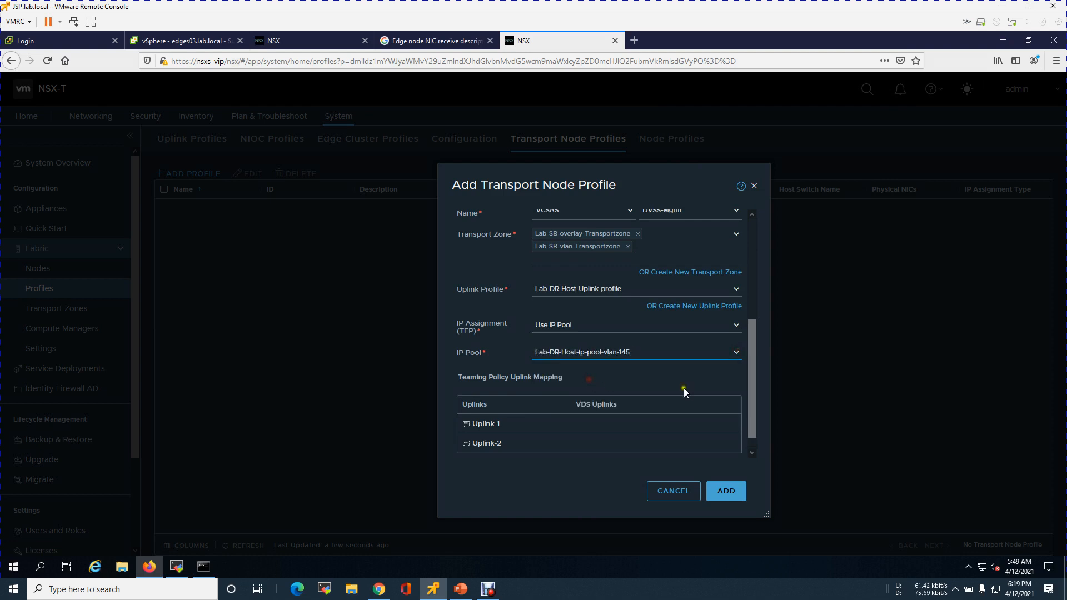
Map Uplink-1 to VDS Uplink 1 and Uplink-2 to Uplink 2, then add the profile
drag(749, 388, 752, 431)
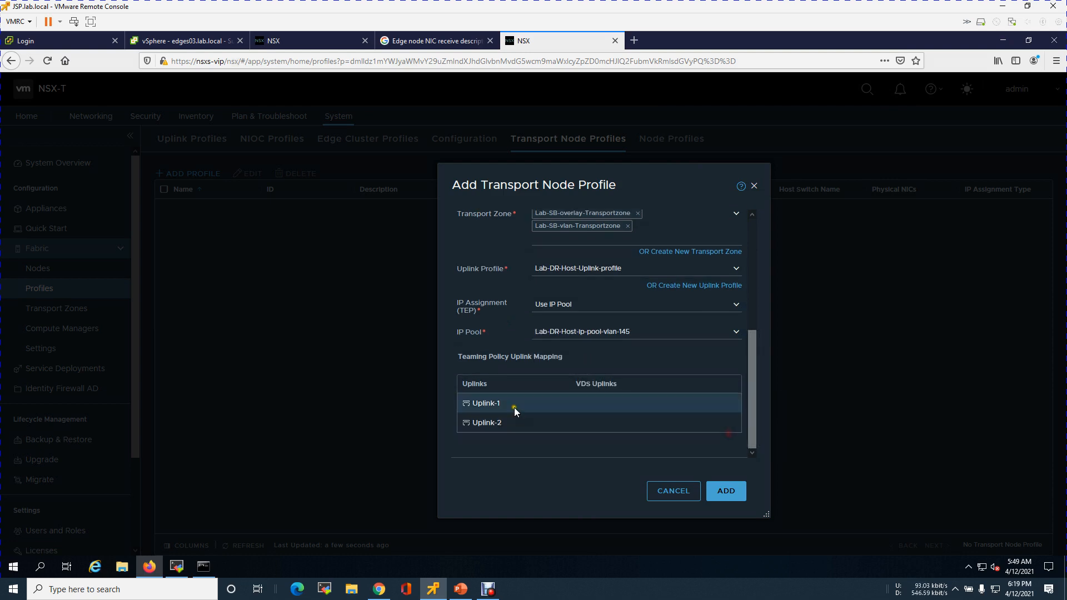
click(736, 402)
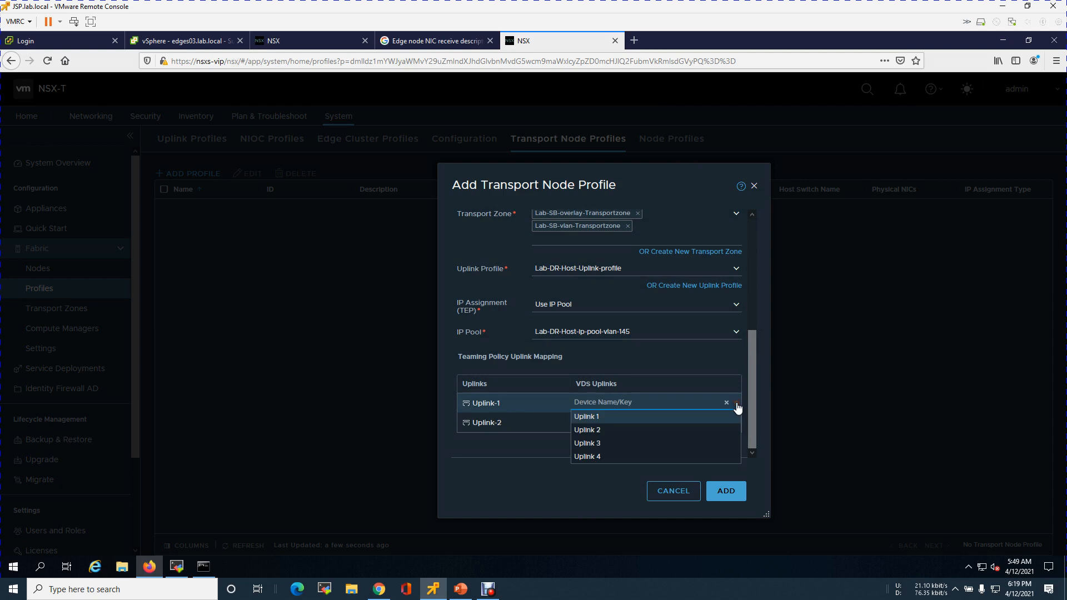
click(644, 417)
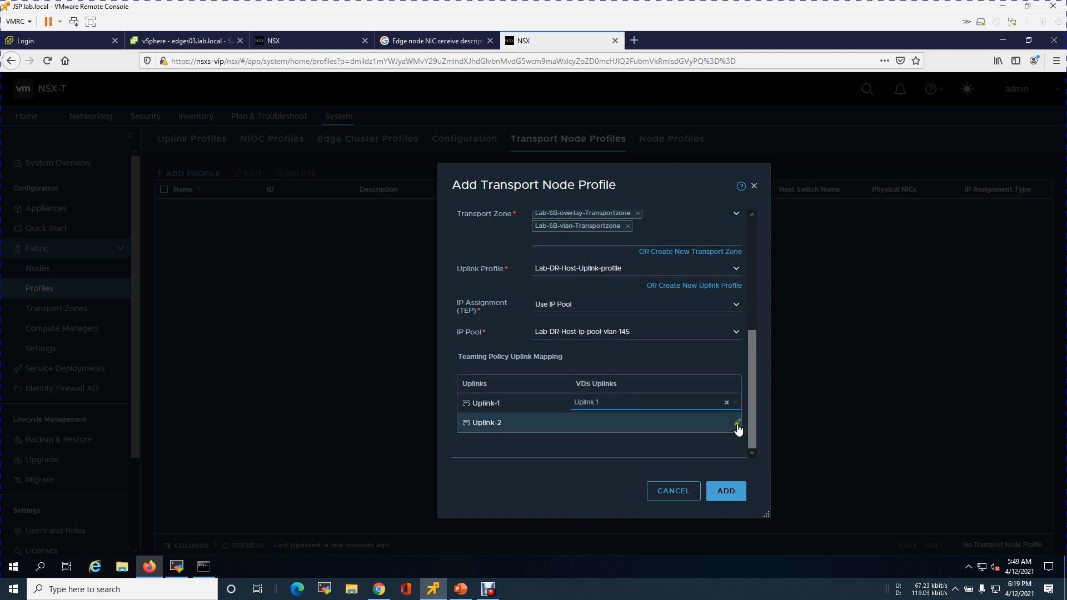
click(737, 423)
click(614, 448)
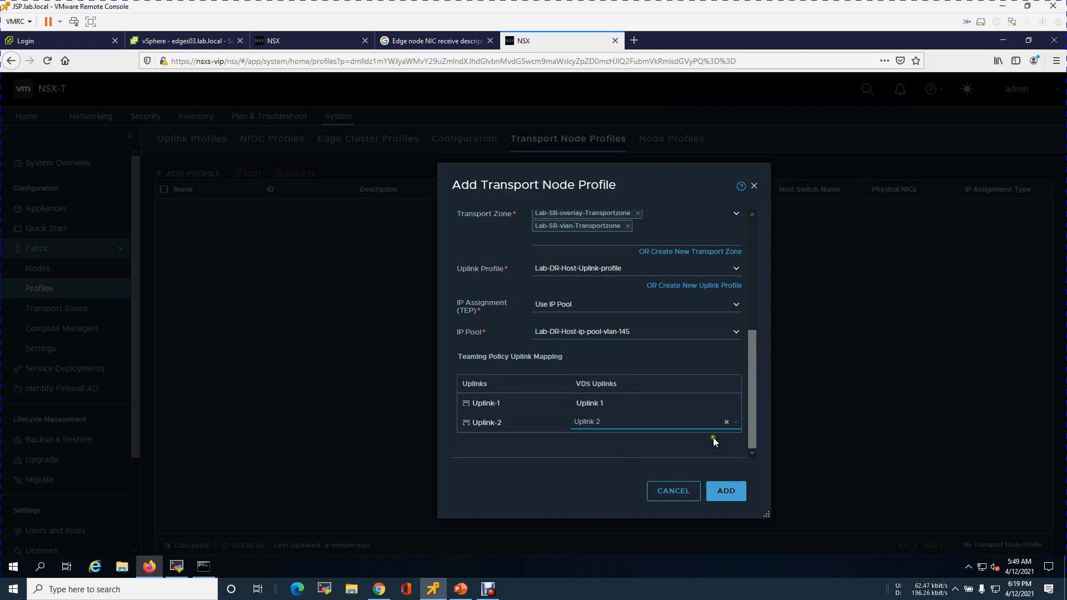
drag(749, 421, 742, 442)
click(740, 490)
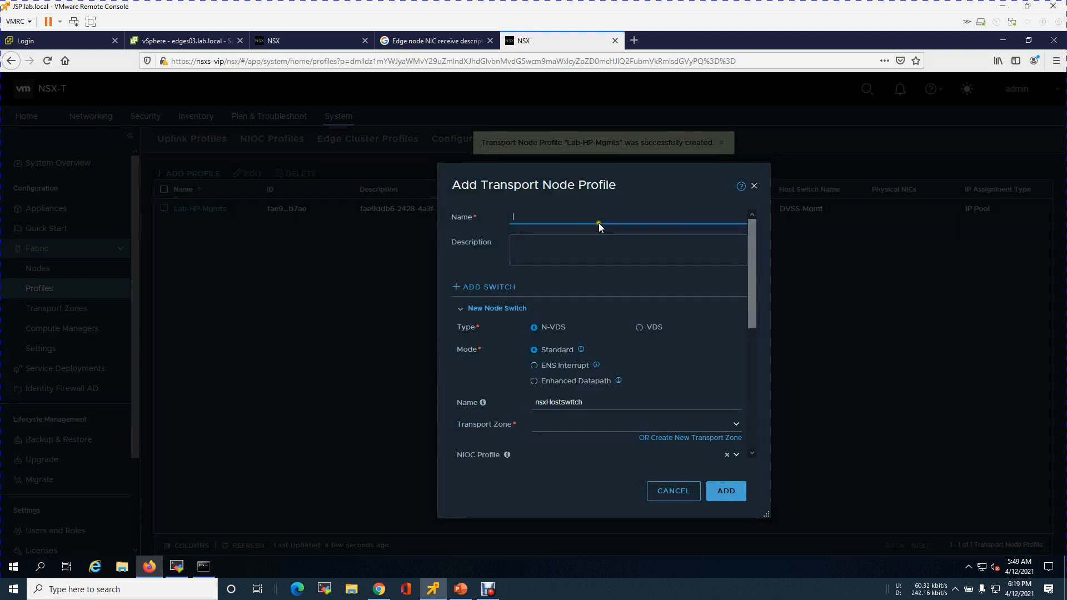
Start a second transport node profile named Lab-HP-Prods using VDS on VCSAS with the DVSS-Prod switch
text(ab-HP-Prods)
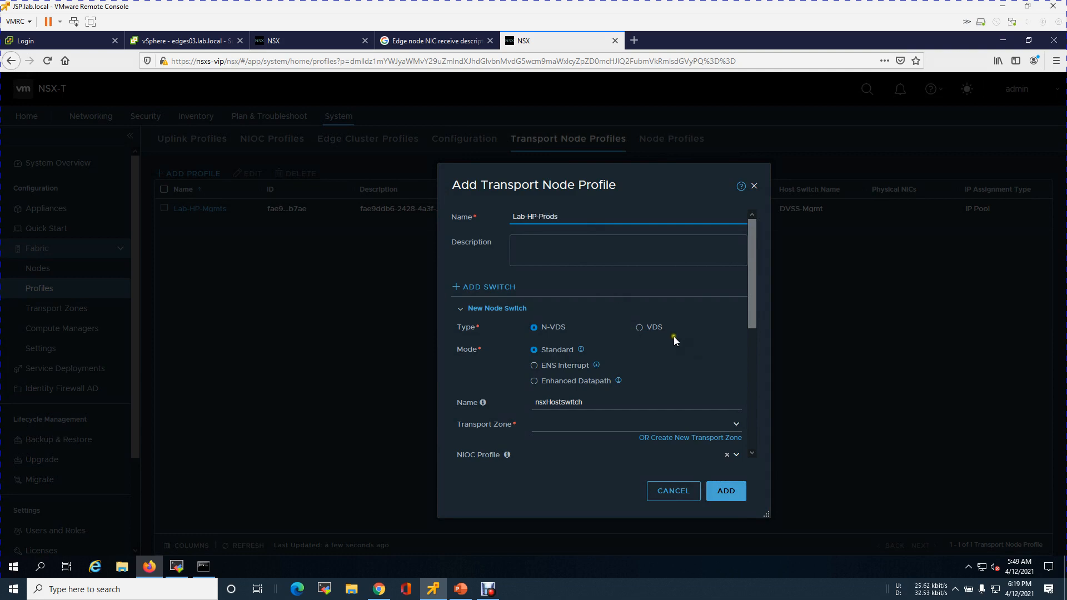
click(653, 329)
drag(752, 311, 749, 411)
click(630, 259)
click(550, 274)
click(712, 261)
click(697, 289)
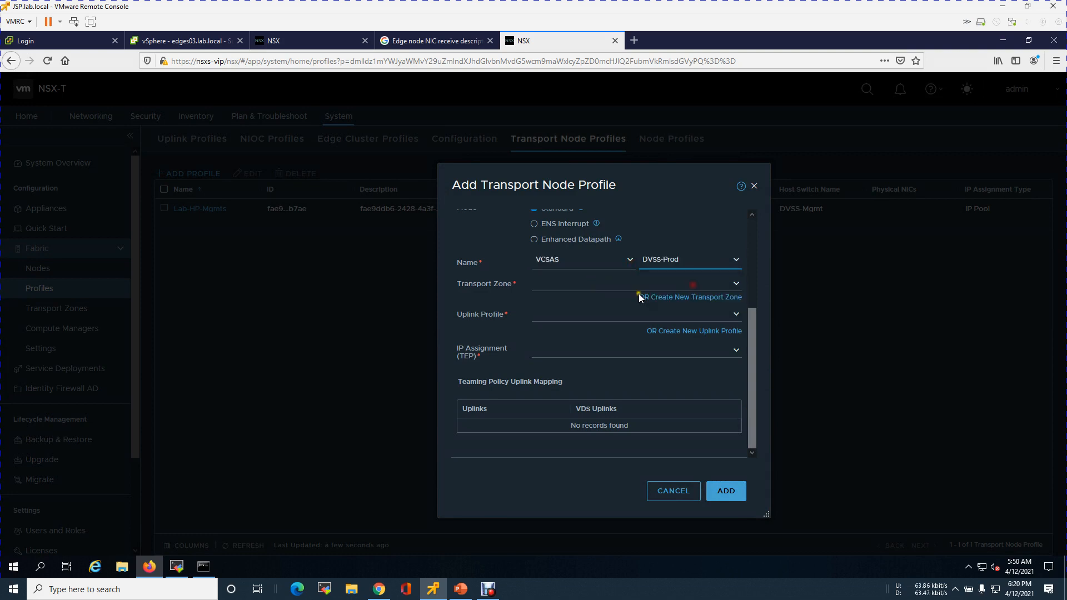
Add Lab-SB-overlay-Transportzone and Lab-SB-vlan-Transportzone as the Lab-HP-Prods transport zones
click(736, 284)
click(622, 296)
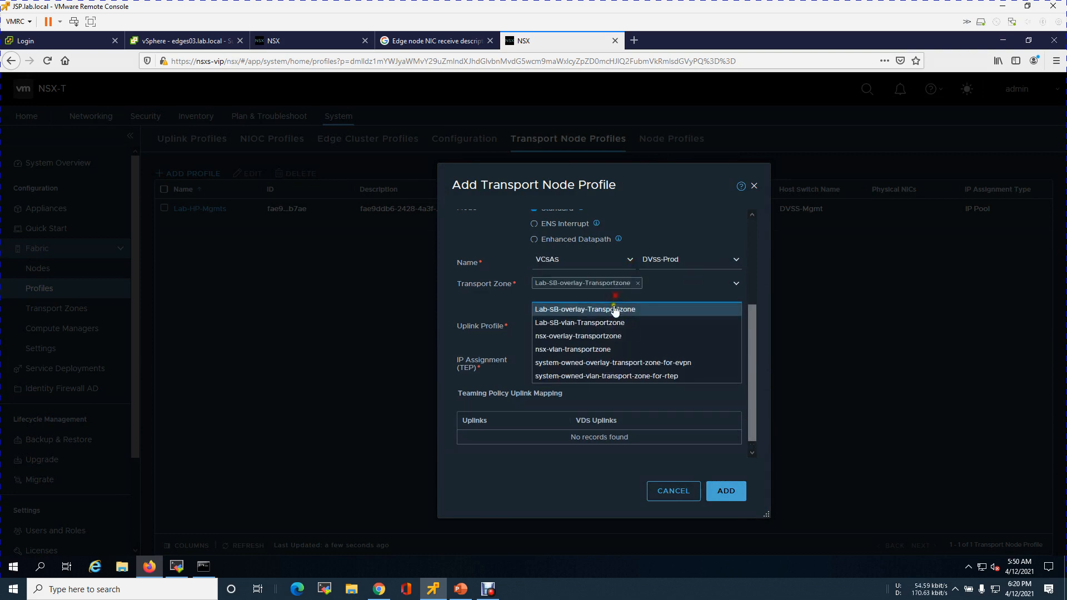
click(604, 328)
click(468, 304)
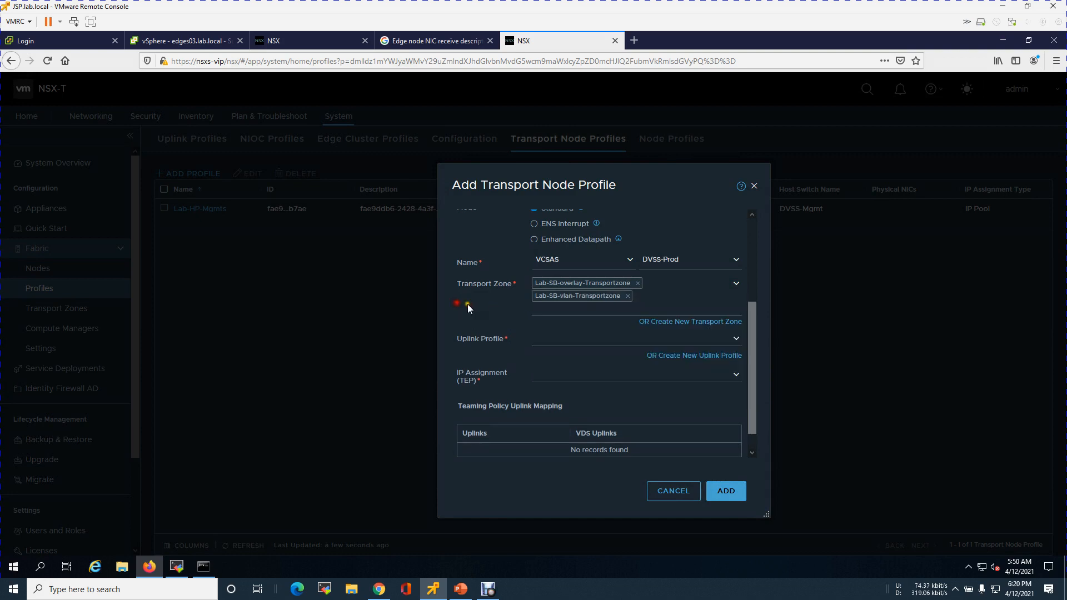
Choose uplink profile Lab-DR-Host-Uplink-profile and assign TEPs from IP pool Lab-DR-Host-ip-pool-vlan-145 for Lab-HP-Prods
click(740, 346)
click(632, 367)
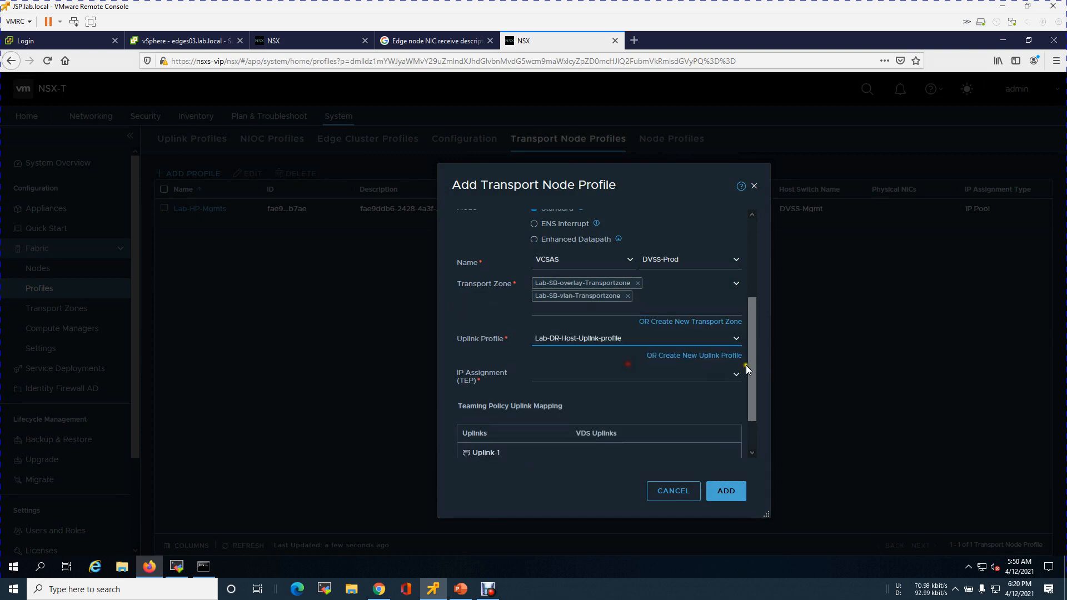
drag(755, 357, 752, 429)
click(736, 323)
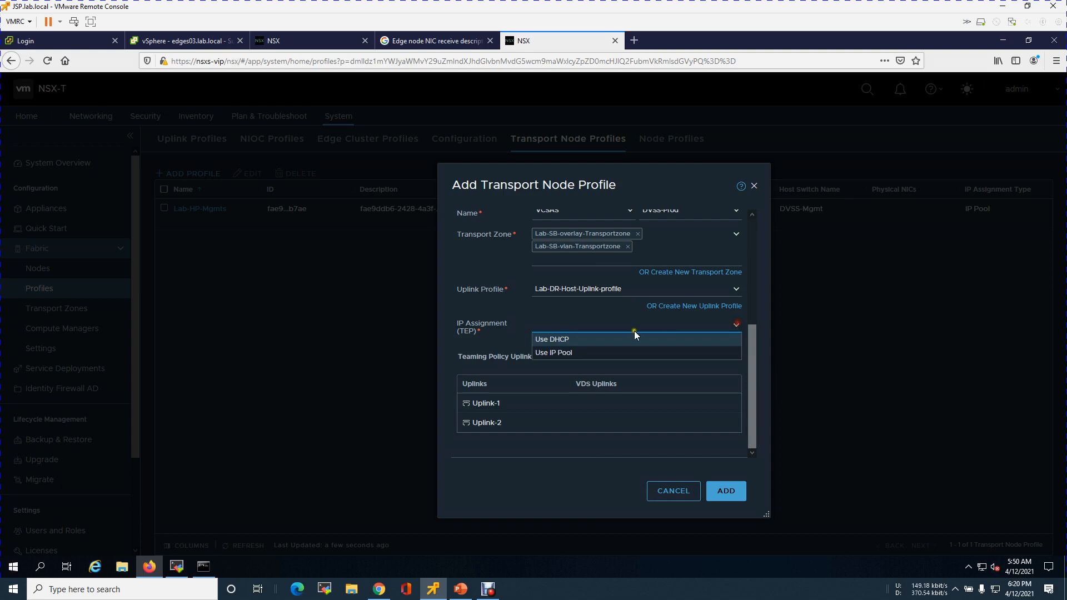
click(591, 352)
click(654, 354)
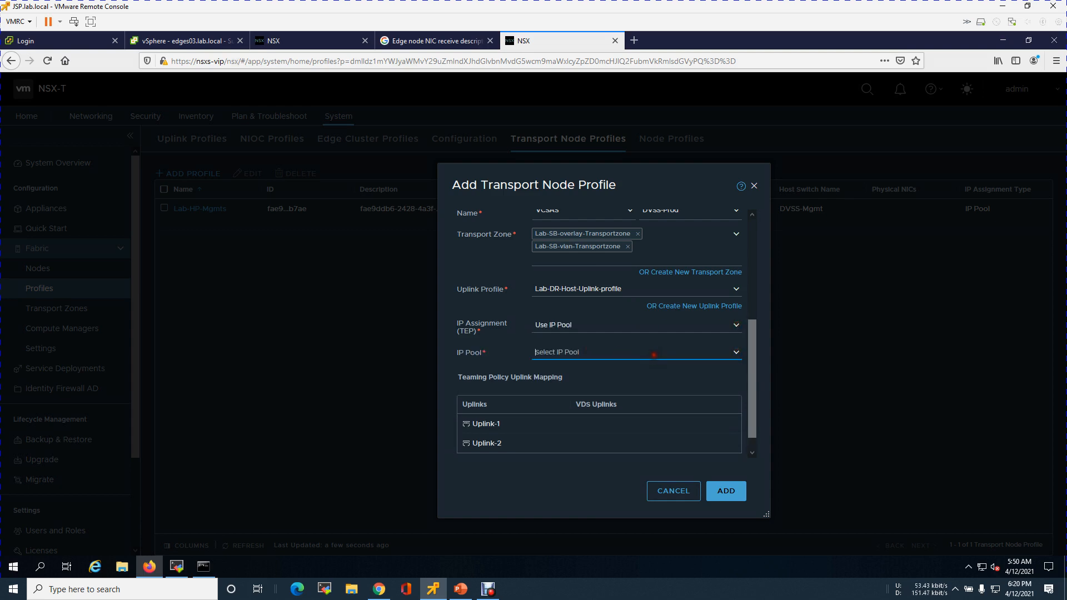
click(735, 354)
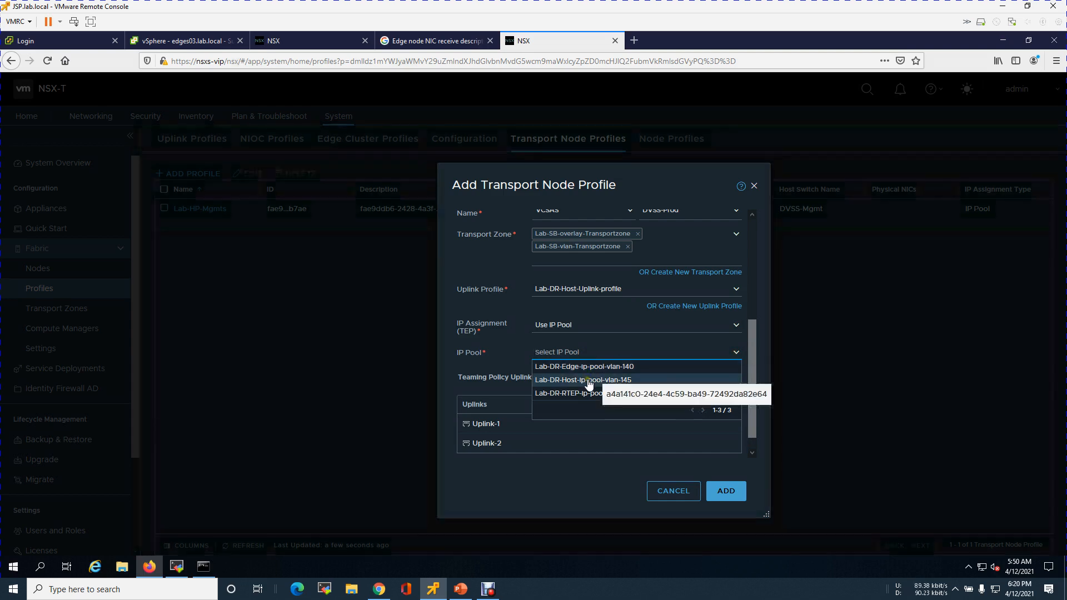
click(588, 381)
Map Uplink-1 to VDS Uplink 1 and Uplink-2 to Uplink 2, then add the Lab-HP-Prods profile
scroll(769, 411, down, 2)
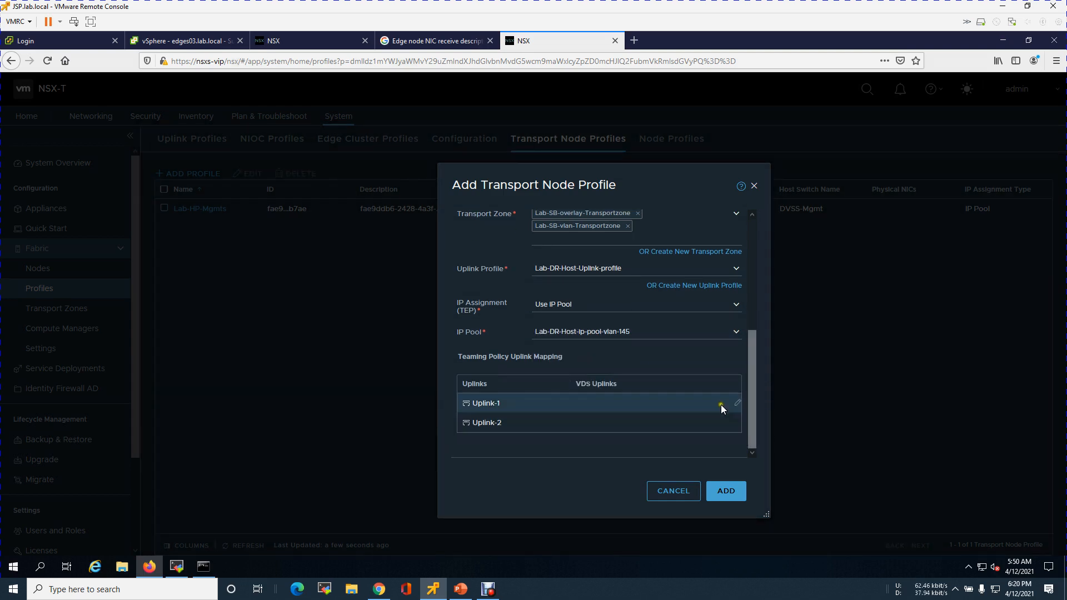
click(736, 404)
click(610, 417)
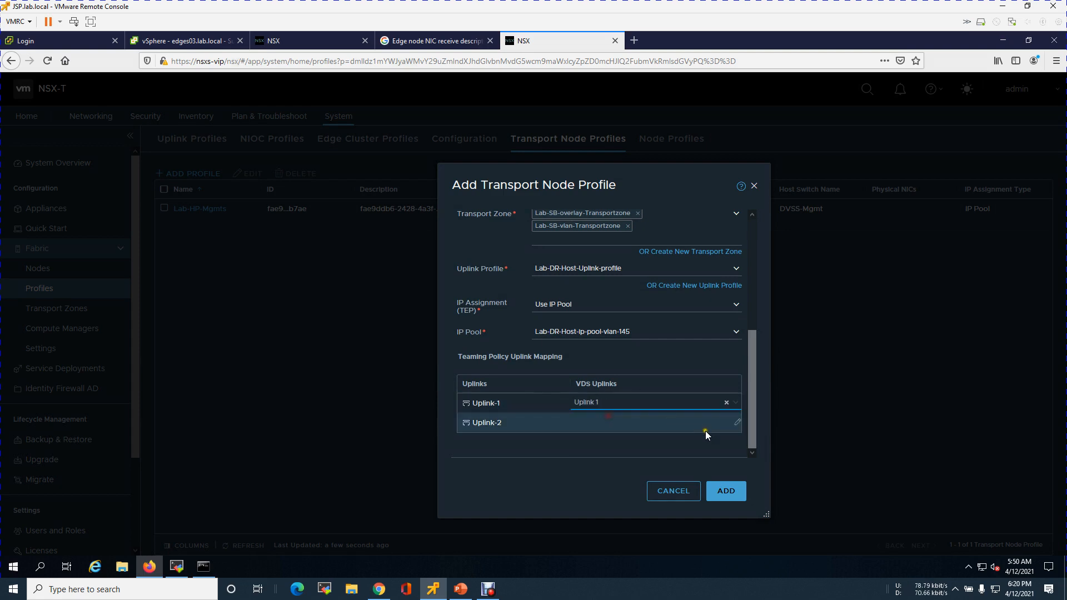
click(735, 425)
click(738, 425)
click(600, 456)
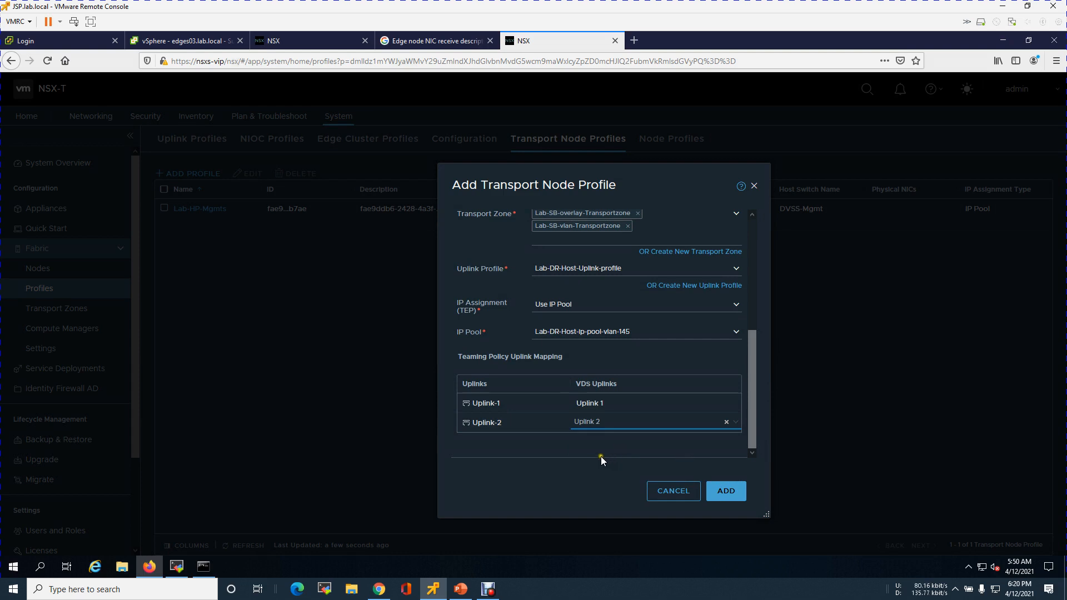
click(726, 491)
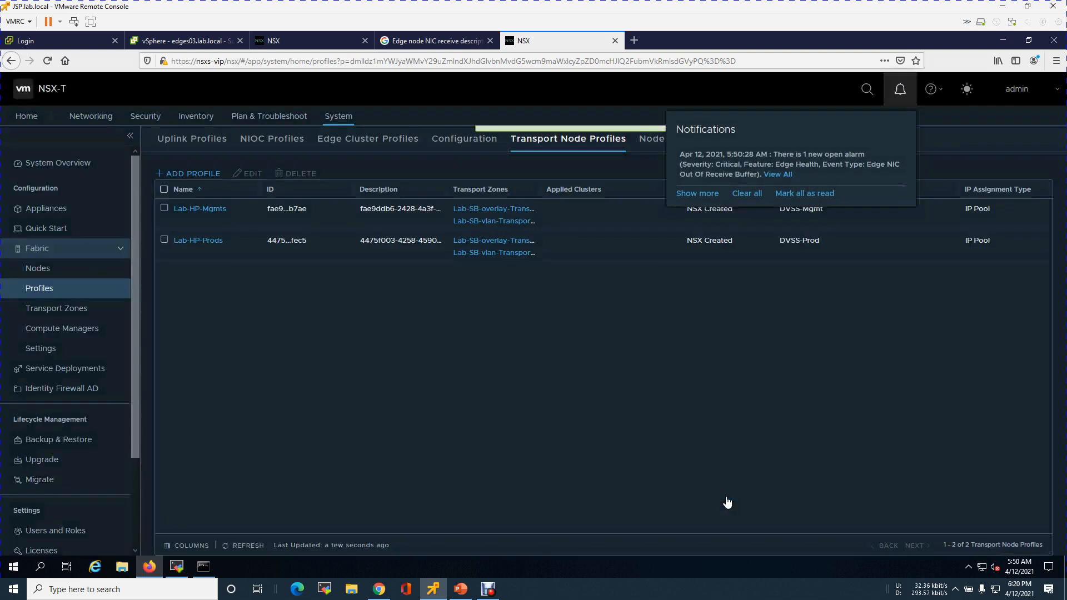
Mark the alarm notifications as read, clear them, and close the notifications panel
click(811, 193)
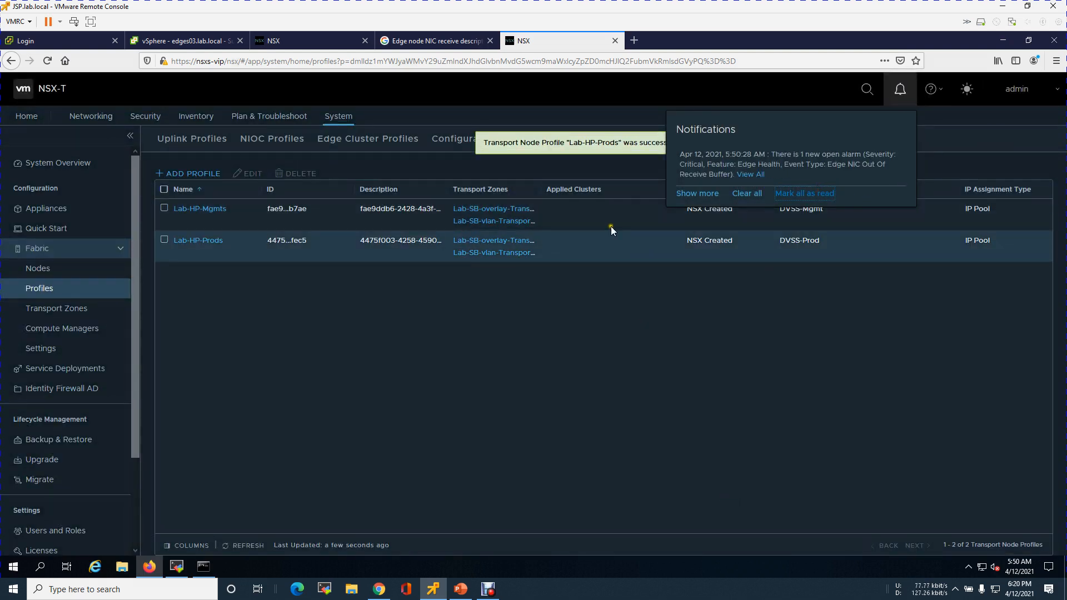
click(749, 195)
drag(506, 302, 476, 304)
click(378, 327)
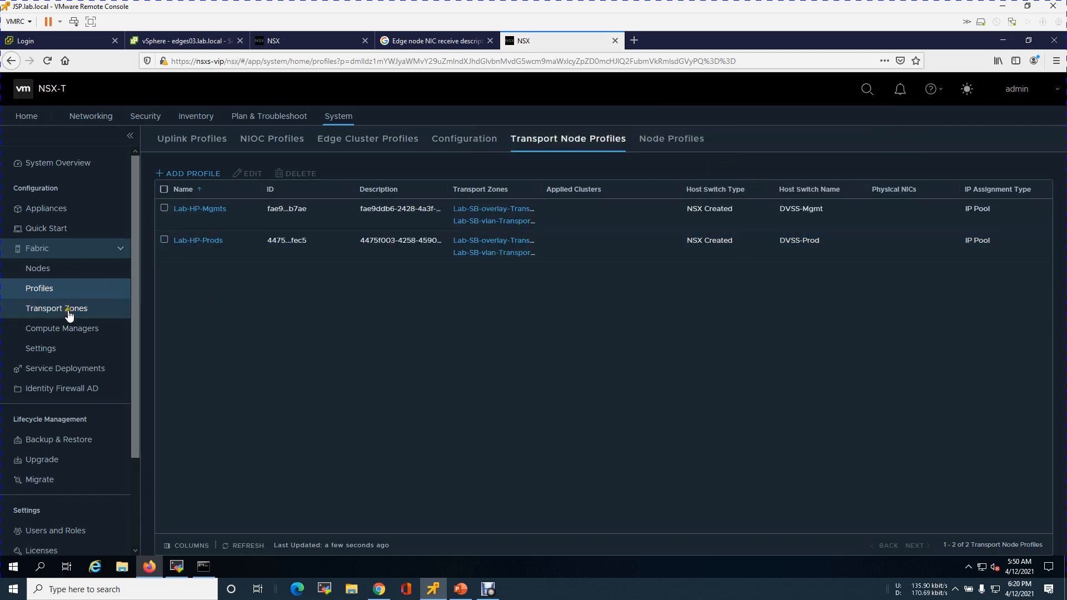
Apply the Lab-HP-Mgmts transport node profile to the Prods cluster from host transport nodes
click(54, 273)
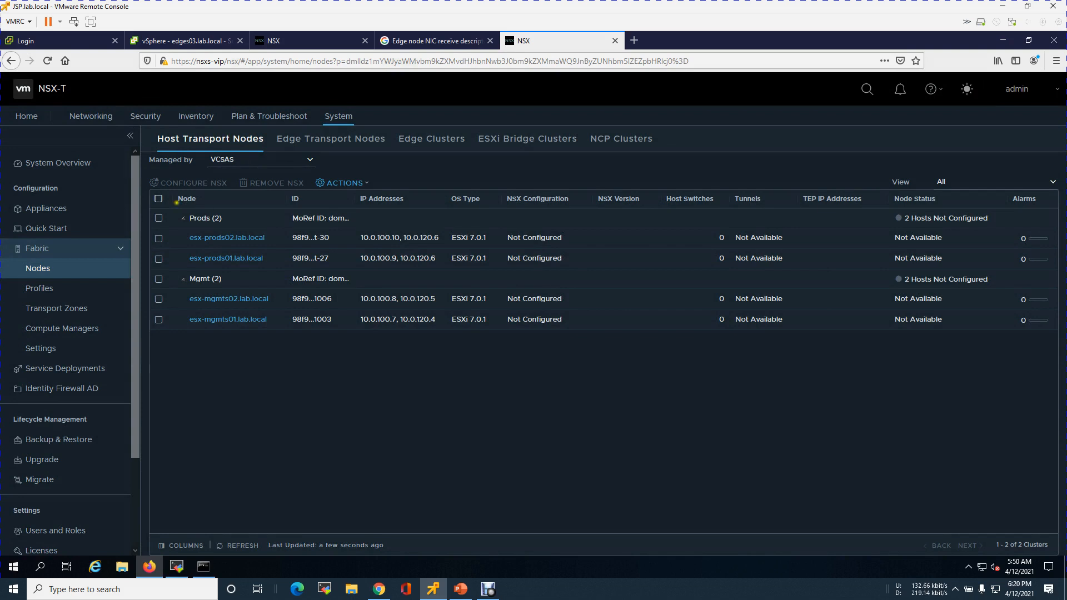
click(158, 218)
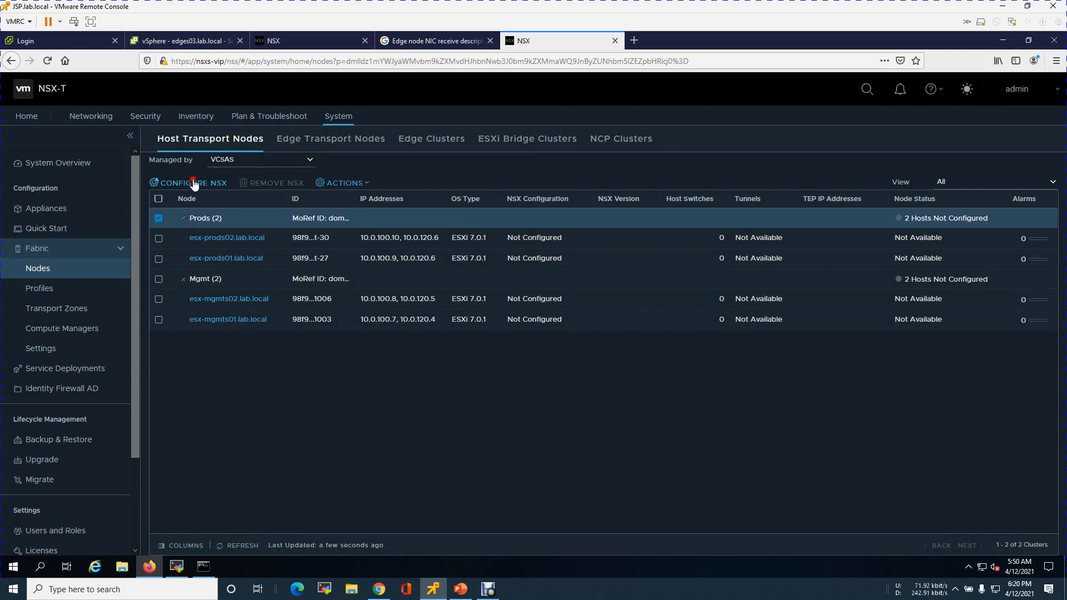
click(192, 182)
click(747, 341)
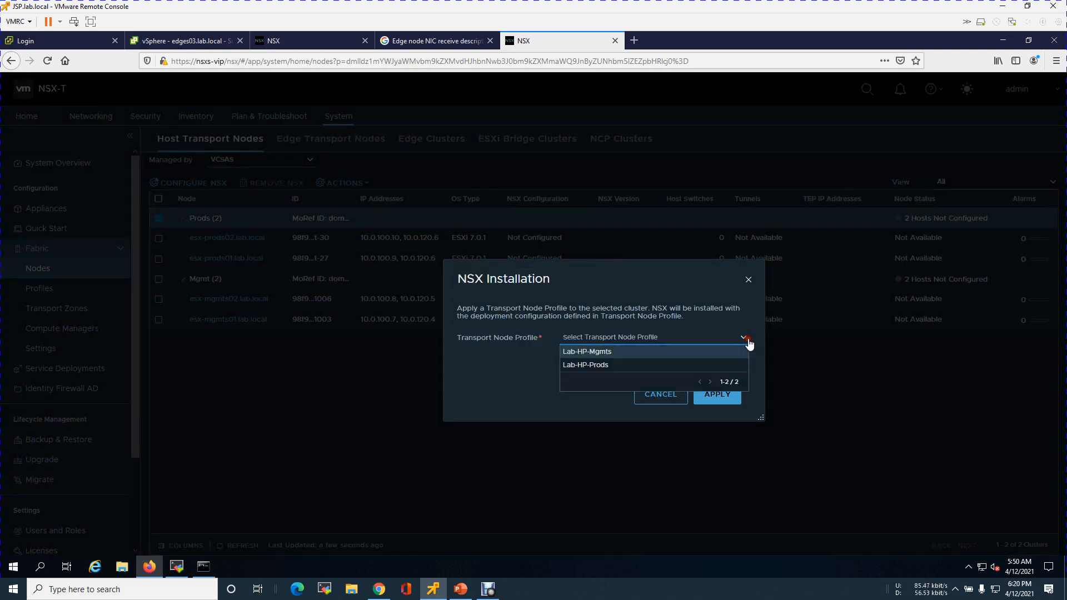
click(609, 350)
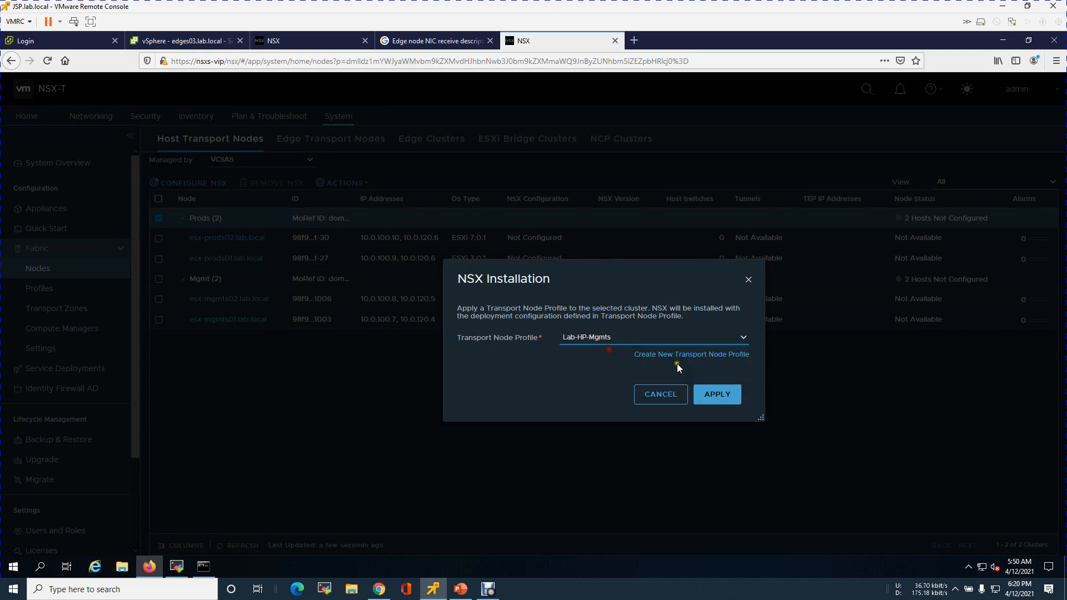
click(725, 403)
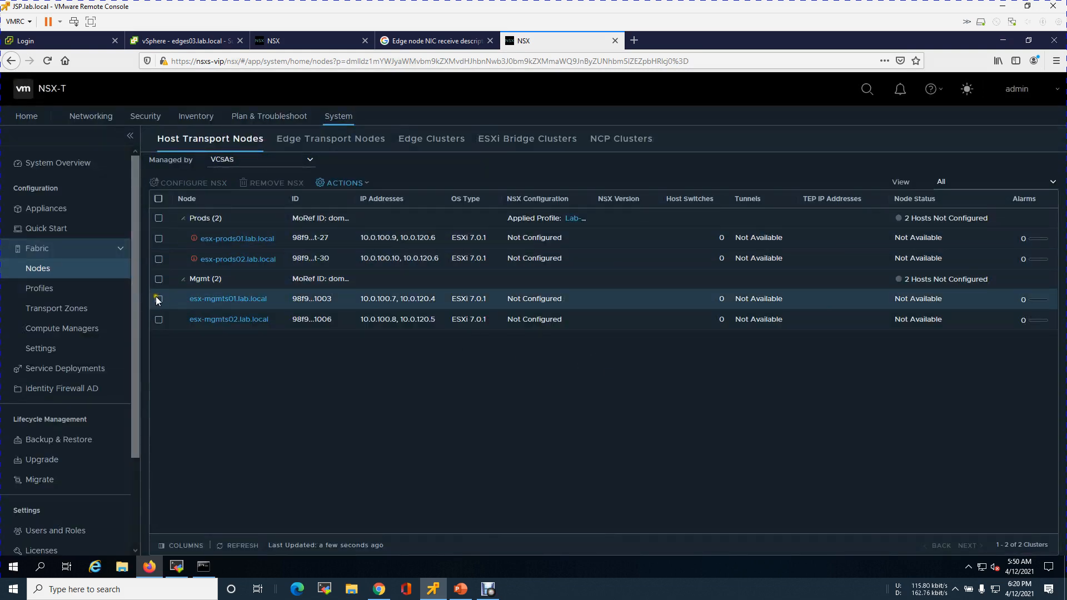
Refresh the host transport node list and read the validation error on the Prods hosts
click(158, 280)
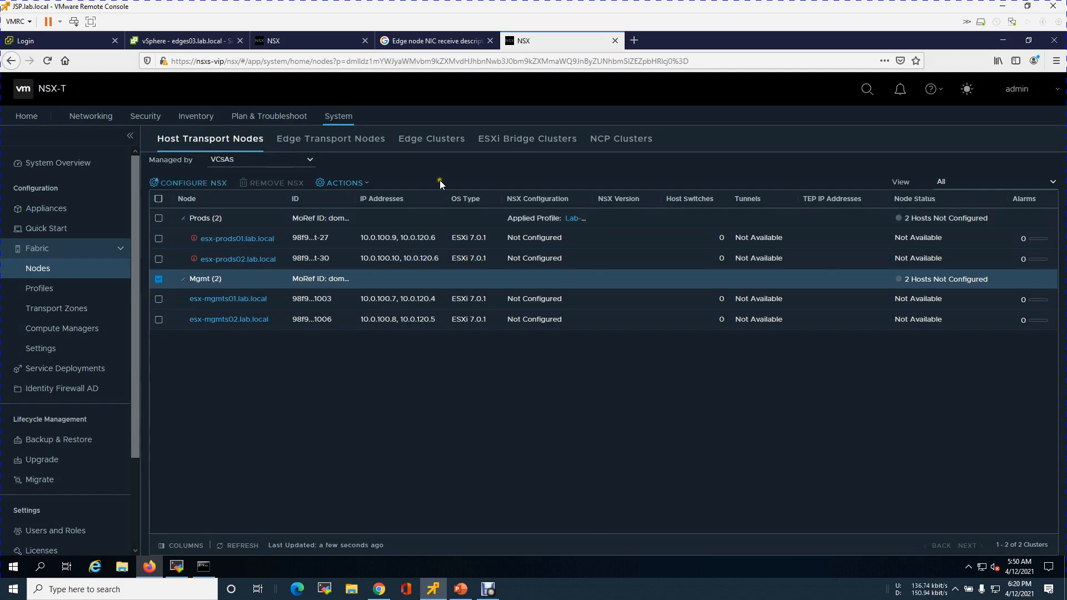
click(238, 546)
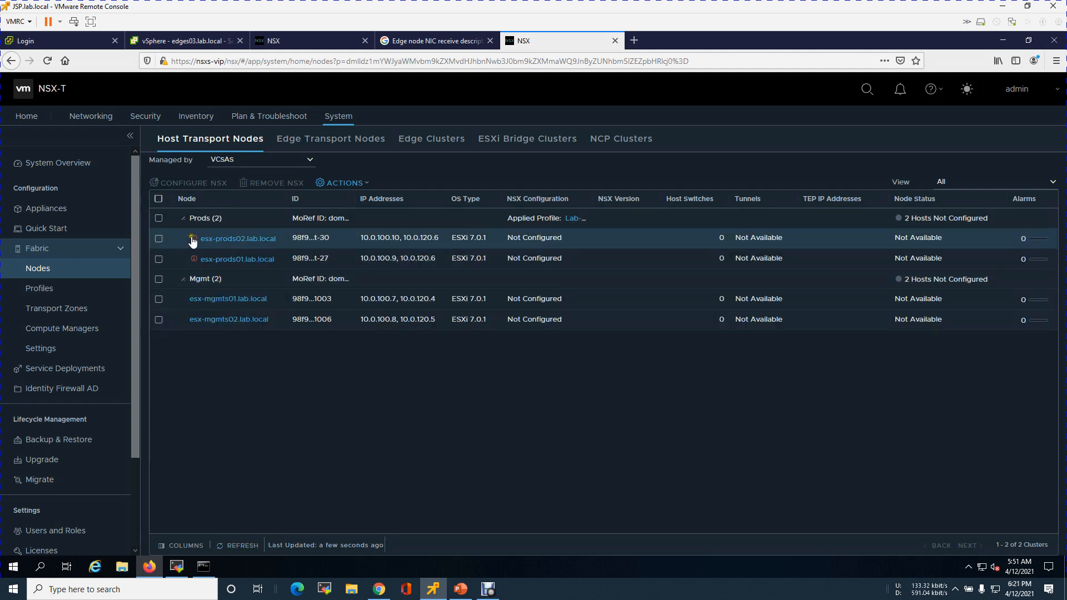
click(194, 239)
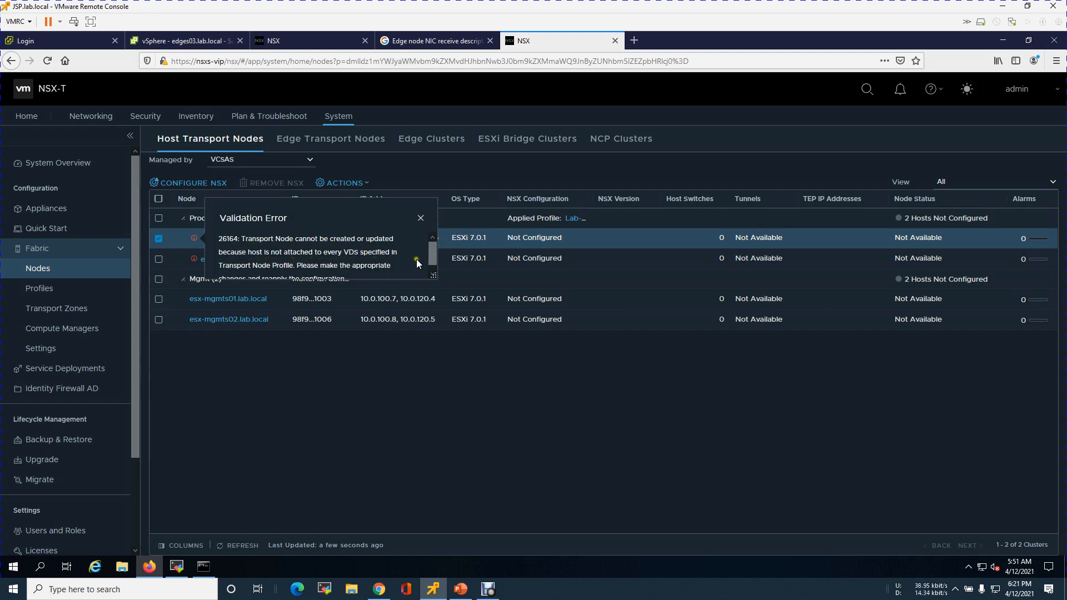
drag(433, 255, 433, 268)
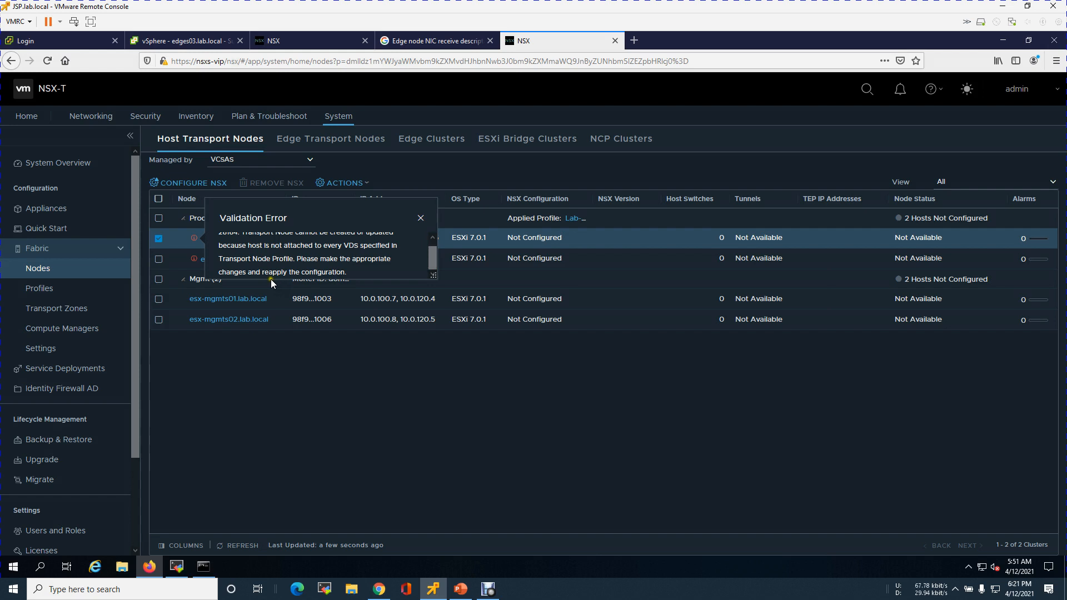
click(387, 392)
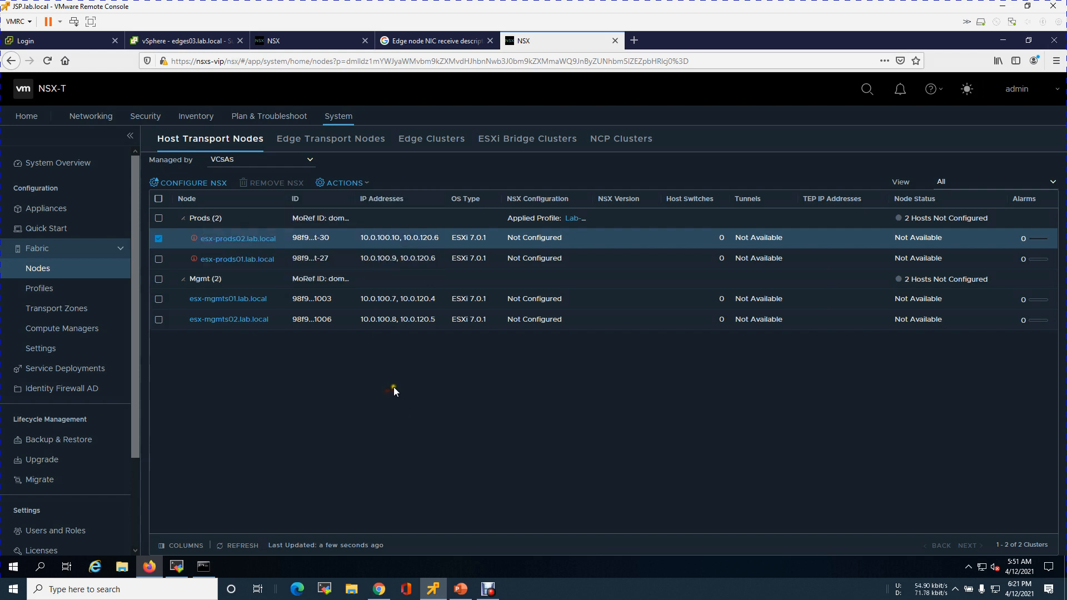
Apply the Lab-HP-Mgmts transport node profile to the Mgmt cluster and refresh the node list
click(158, 238)
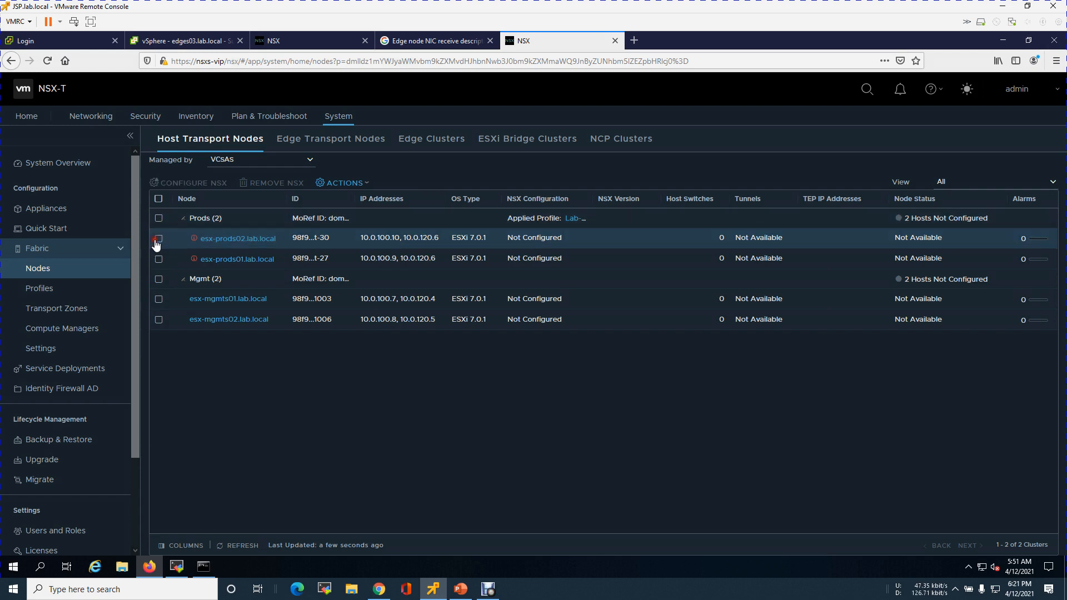
click(158, 281)
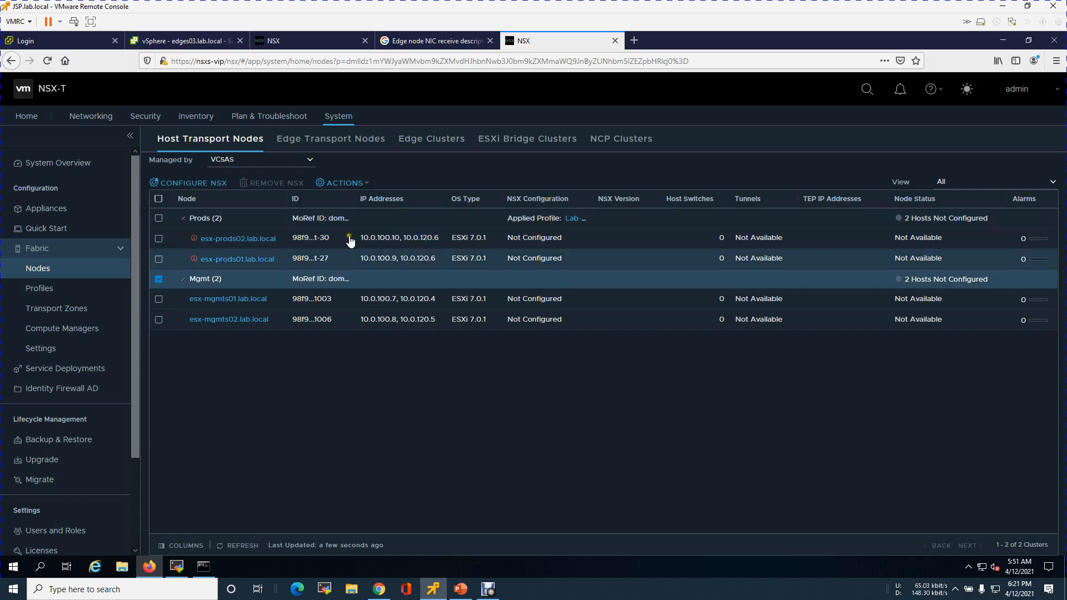
click(214, 183)
click(739, 340)
click(608, 351)
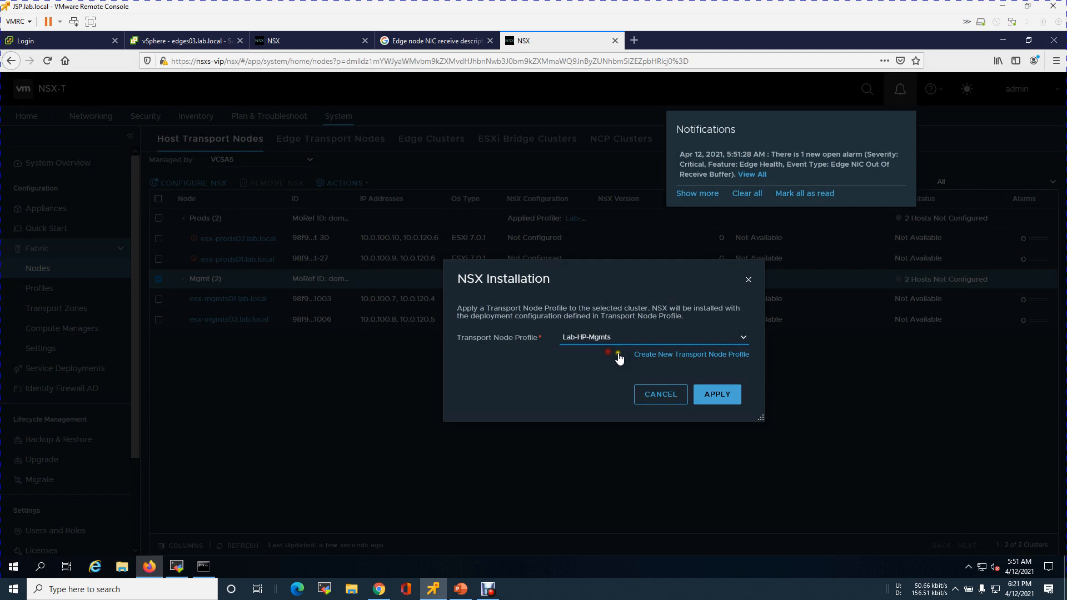
click(720, 402)
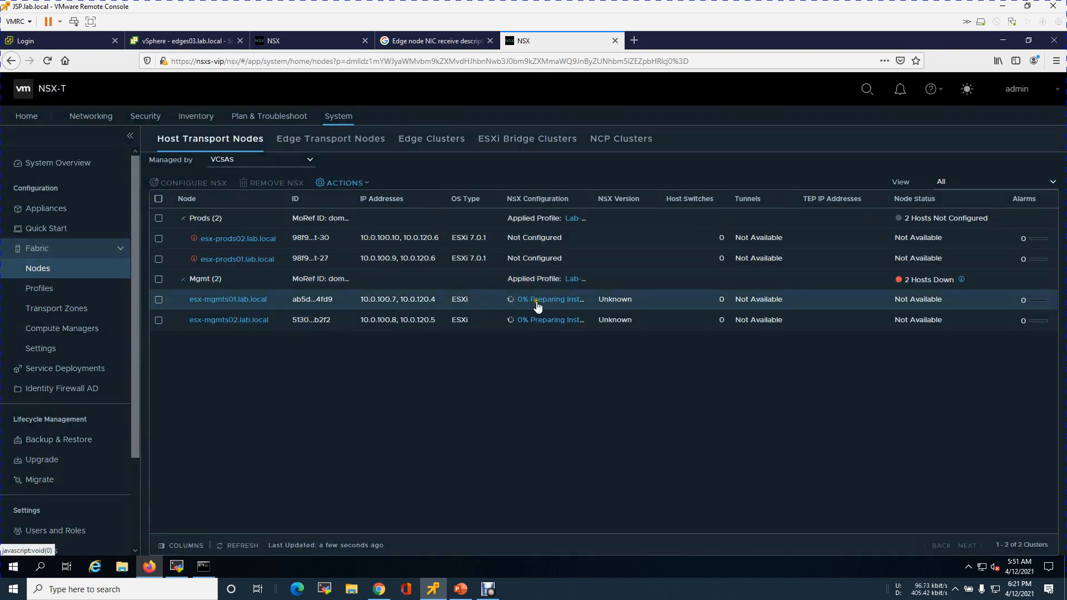
click(237, 544)
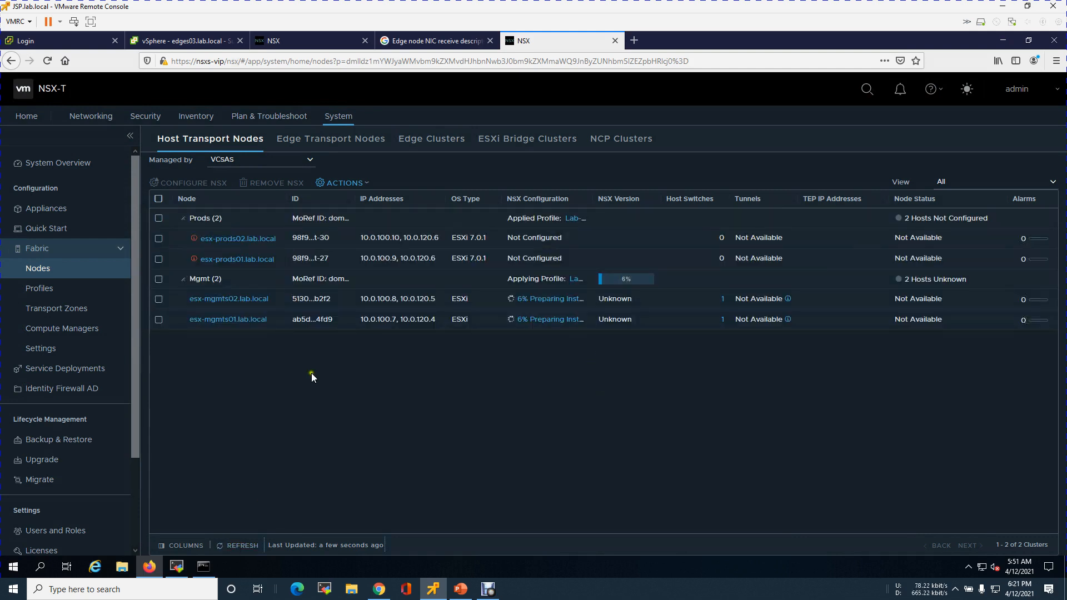
In vSphere, inspect the Prods cluster and its hosts esx-prods01 and esx-prods02
click(178, 42)
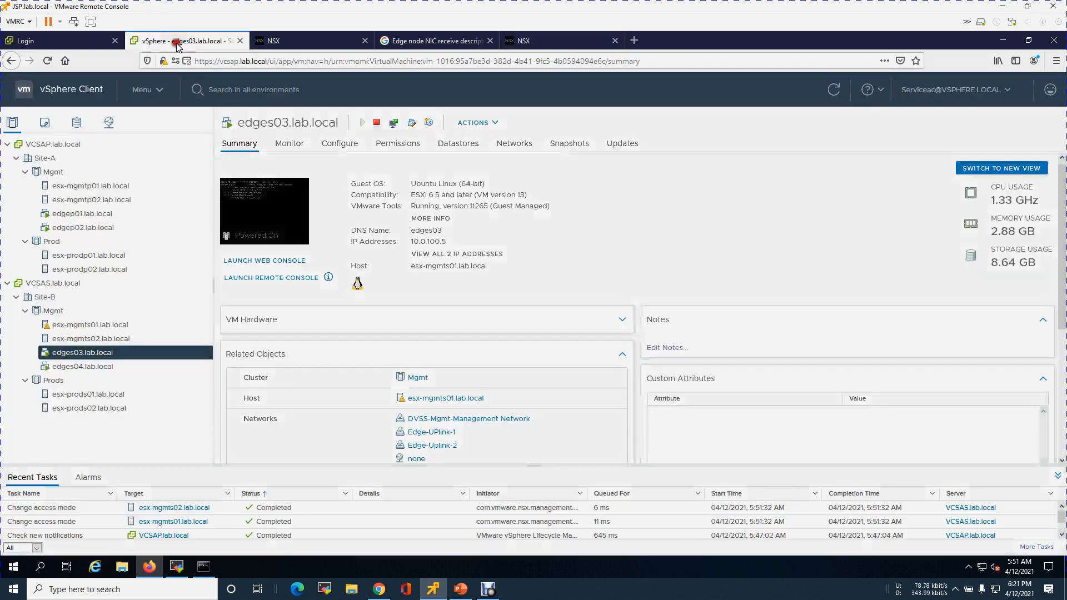
click(71, 381)
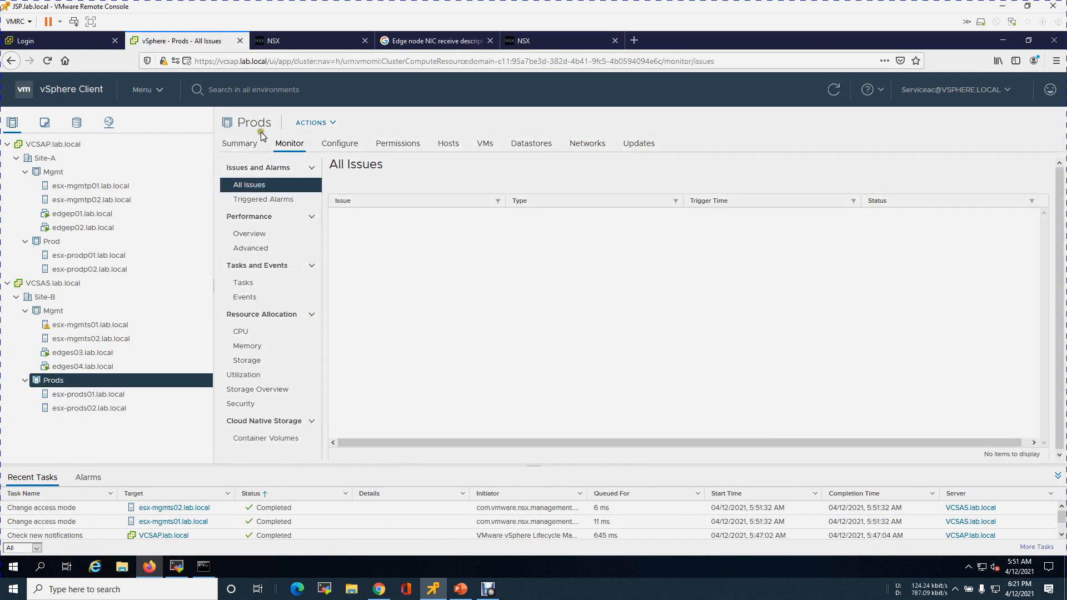
click(834, 90)
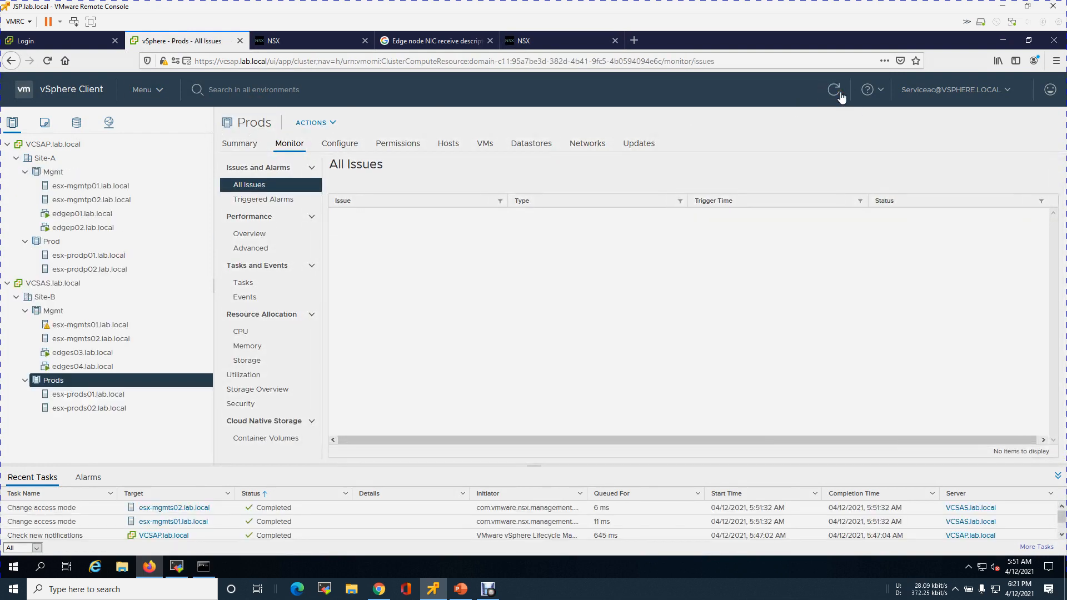
click(89, 395)
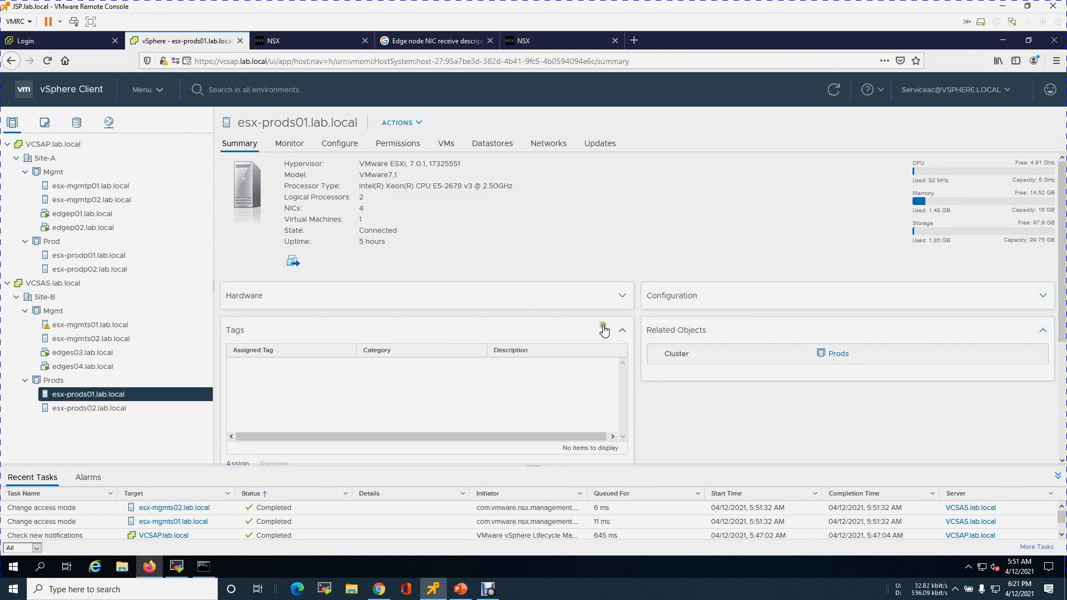
click(627, 305)
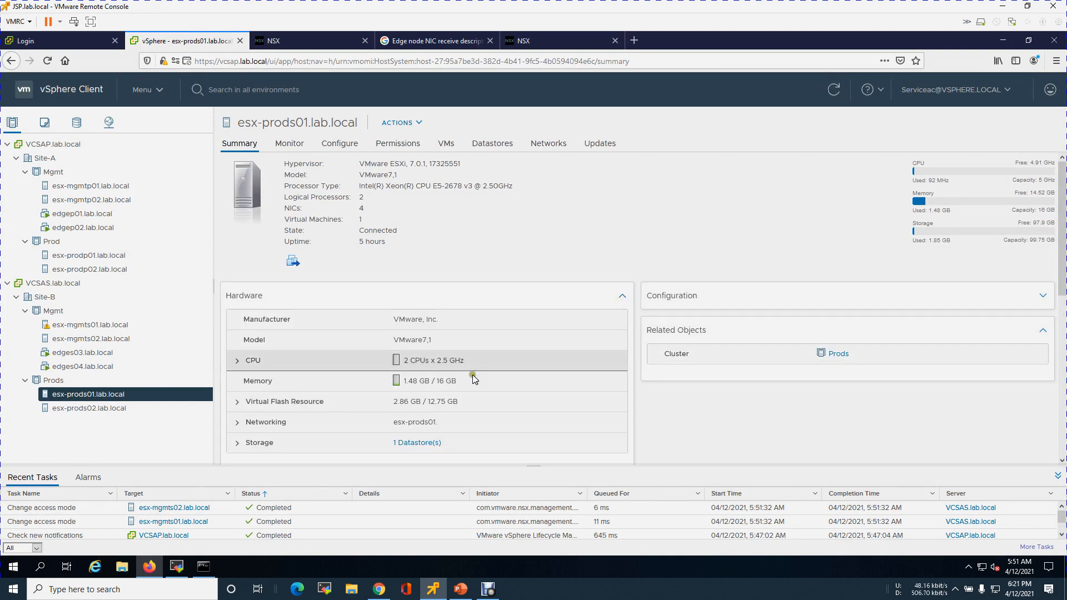
scroll(551, 392, down, 6)
scroll(551, 392, up, 6)
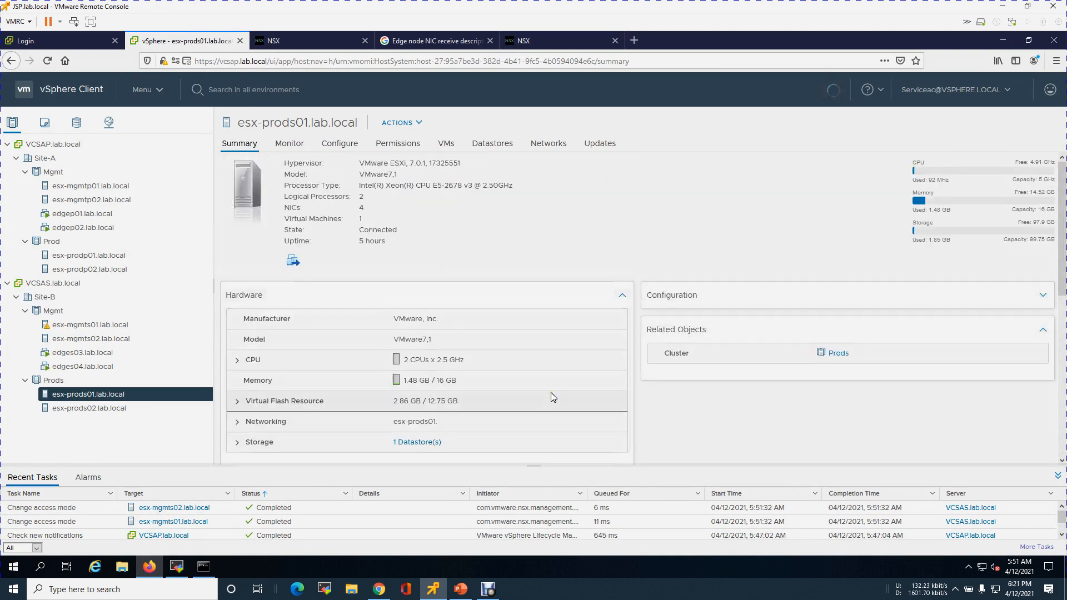
click(139, 409)
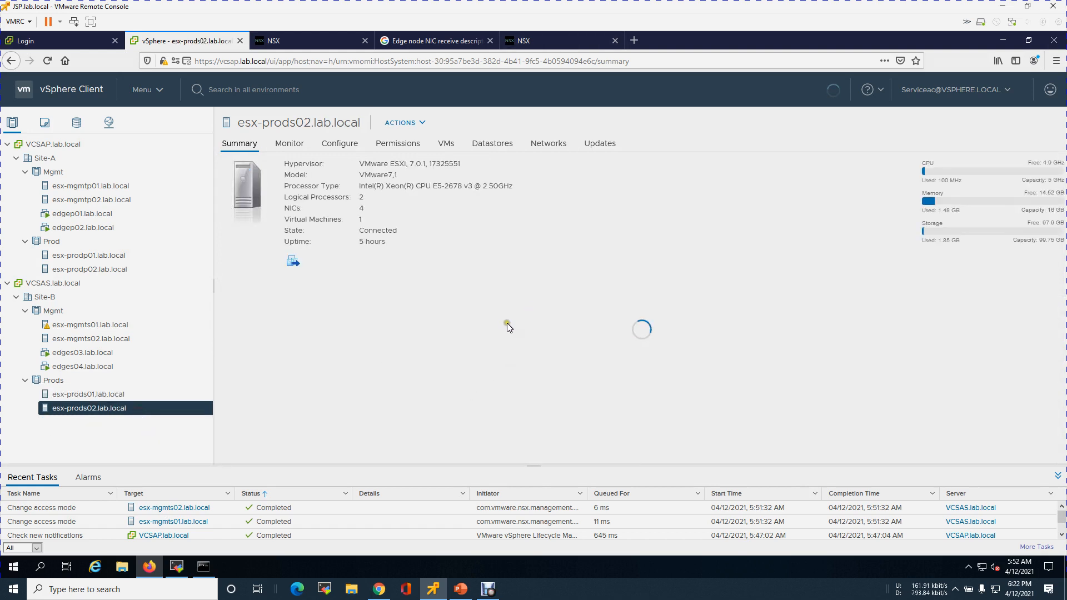
click(58, 381)
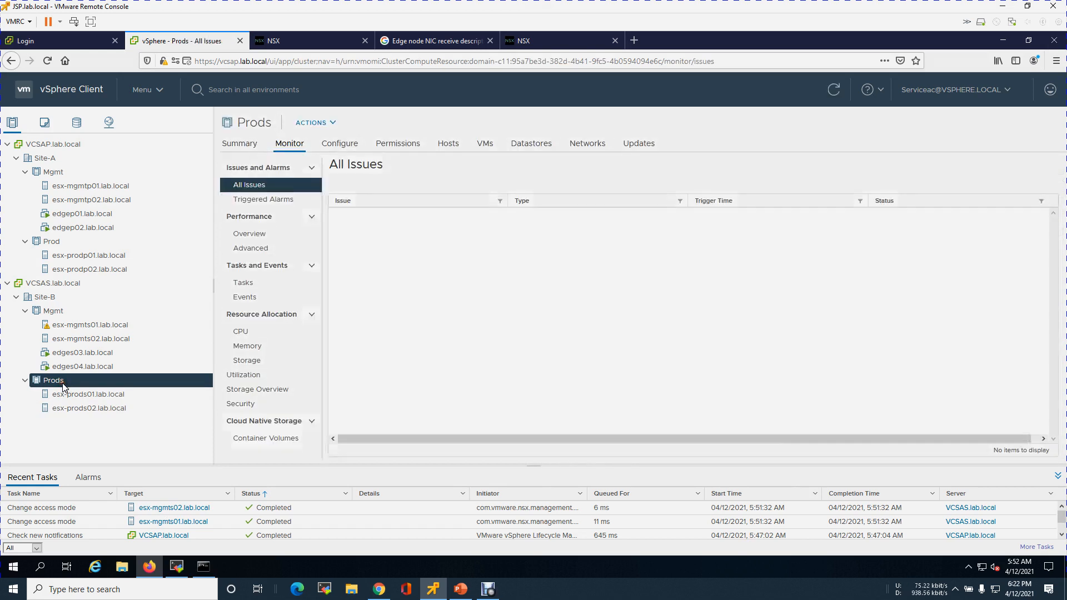
Check which hosts are attached to the DVSS-Mgmt and DVSS-Prod distributed switches
click(108, 122)
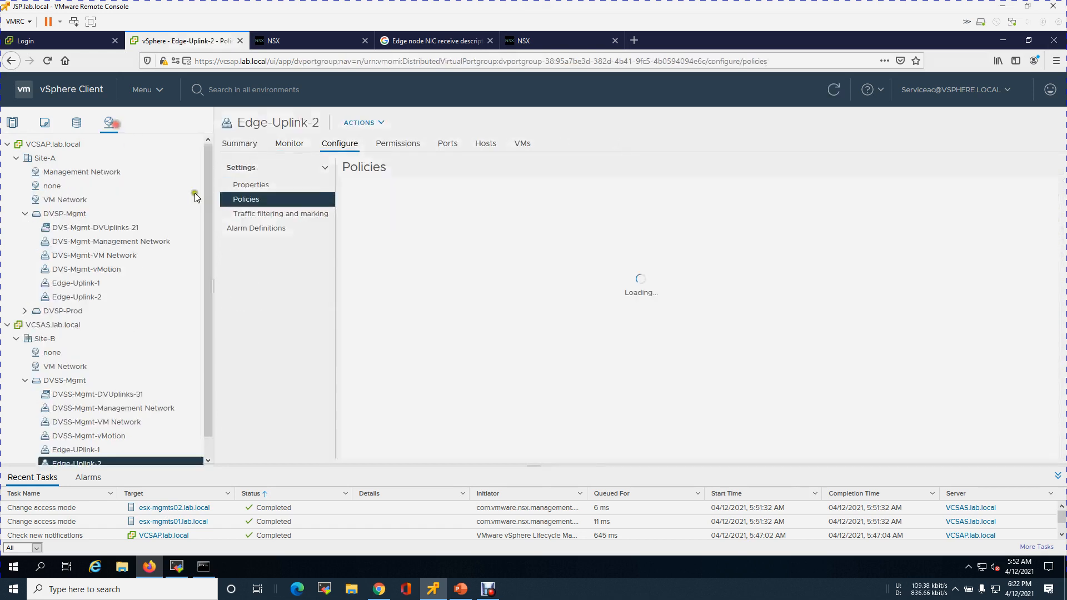
click(79, 381)
click(488, 141)
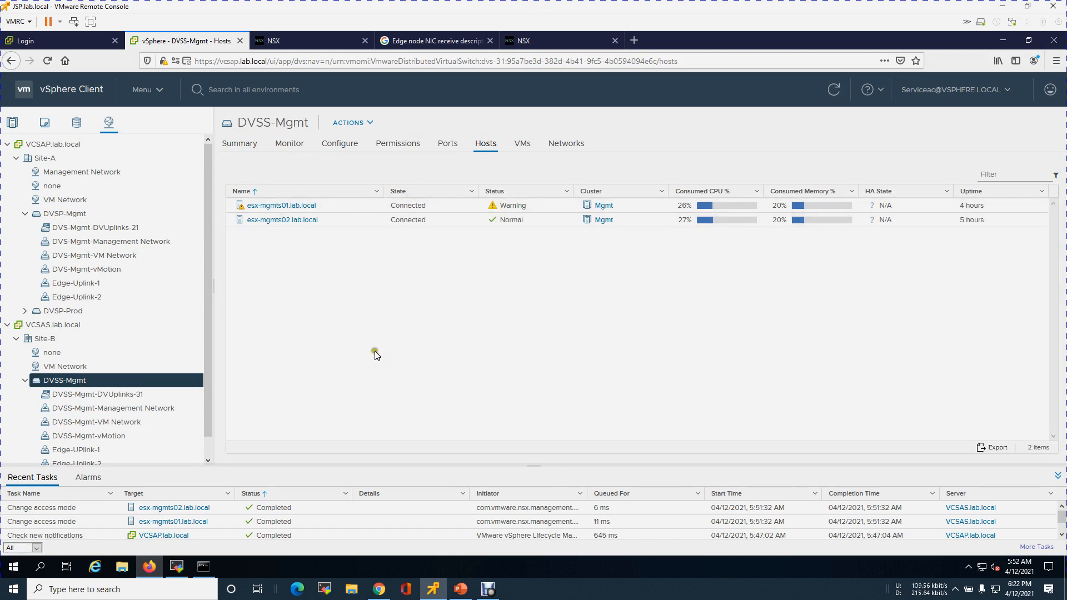
click(25, 380)
click(83, 394)
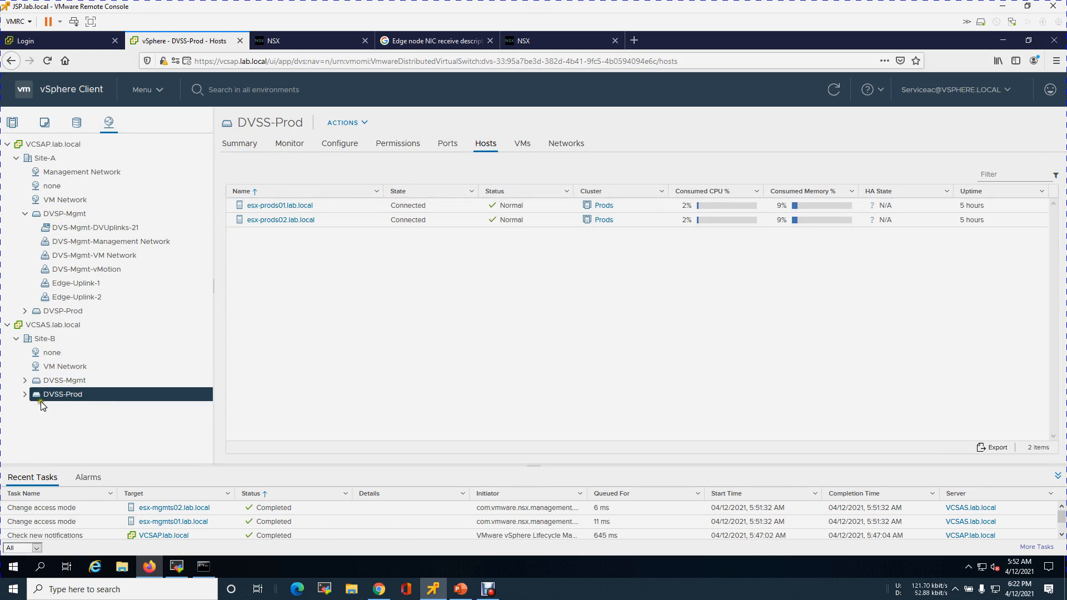
Start managing host networking on DVSS-Prod for both esx-prods01 and esx-prods02
right_click(56, 395)
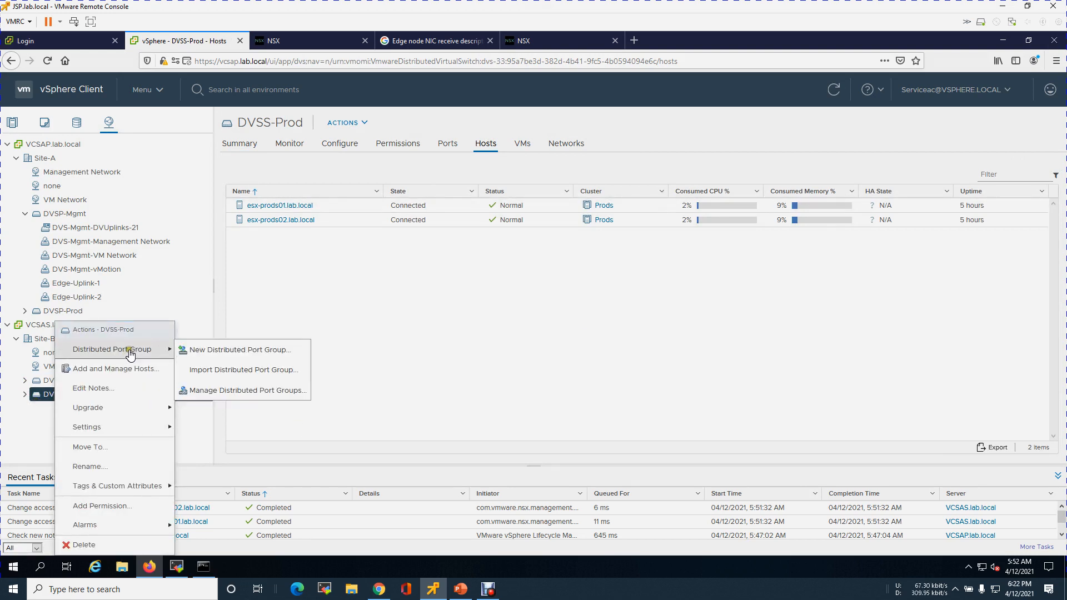
click(144, 371)
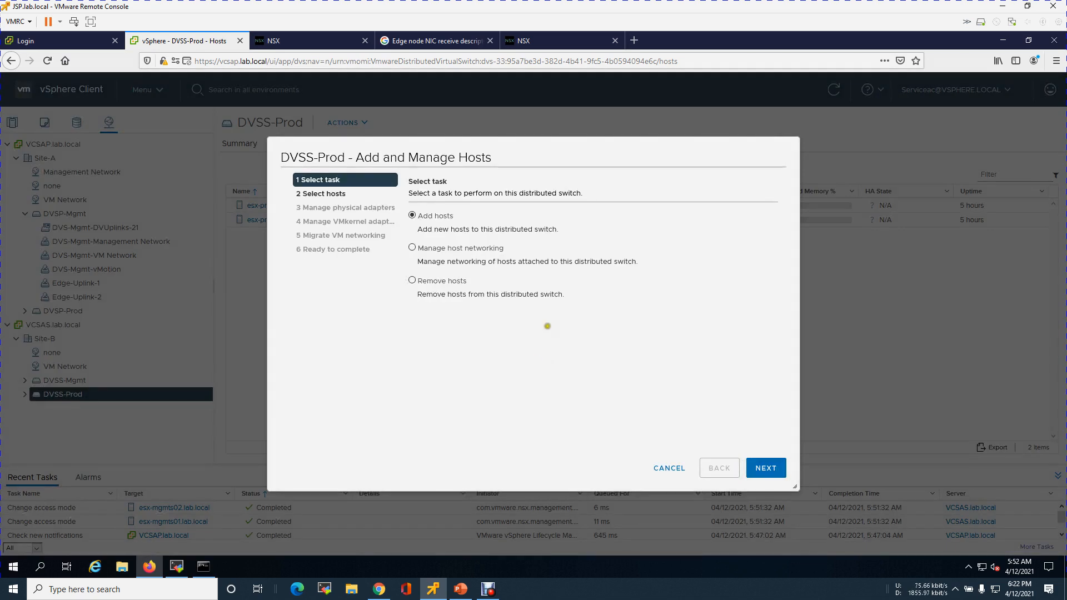
click(501, 248)
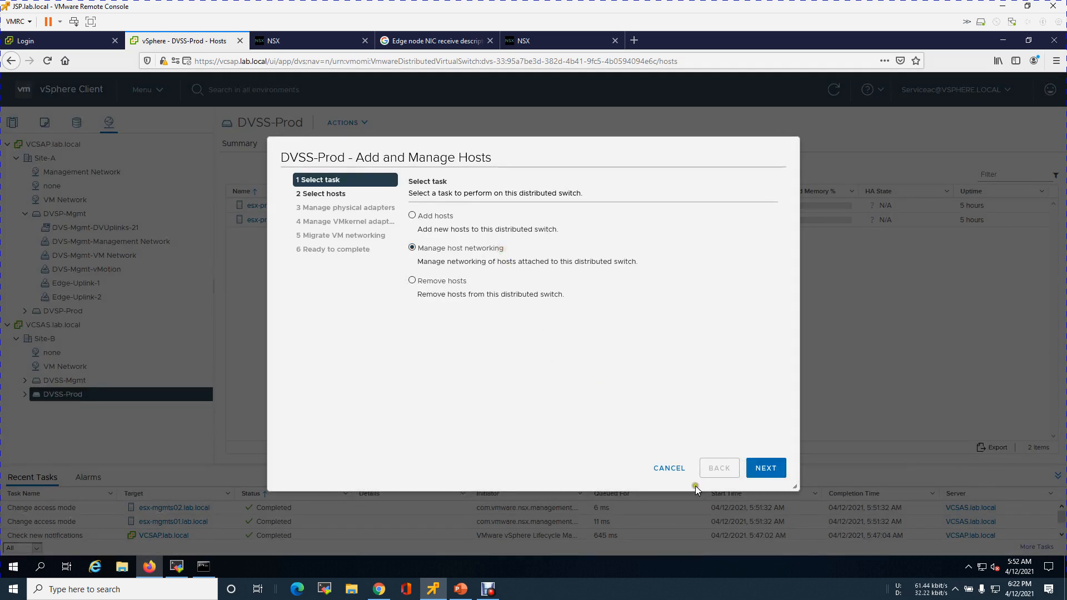
click(765, 472)
click(448, 219)
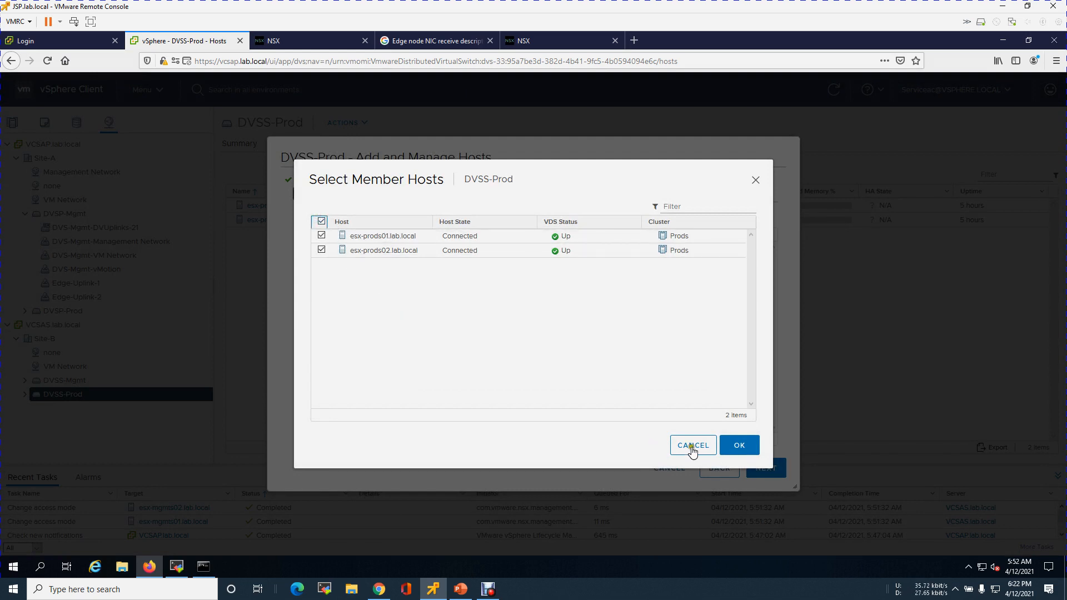
click(739, 449)
click(759, 467)
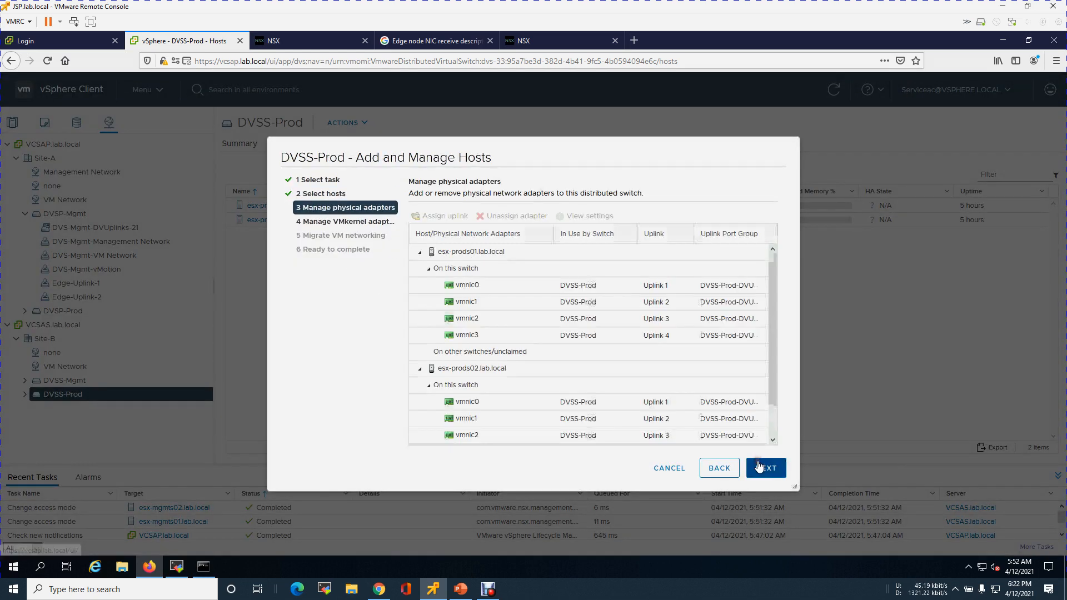
Assign vmnic0 to Uplink 1, applying the assignment to the rest of the hosts
click(528, 289)
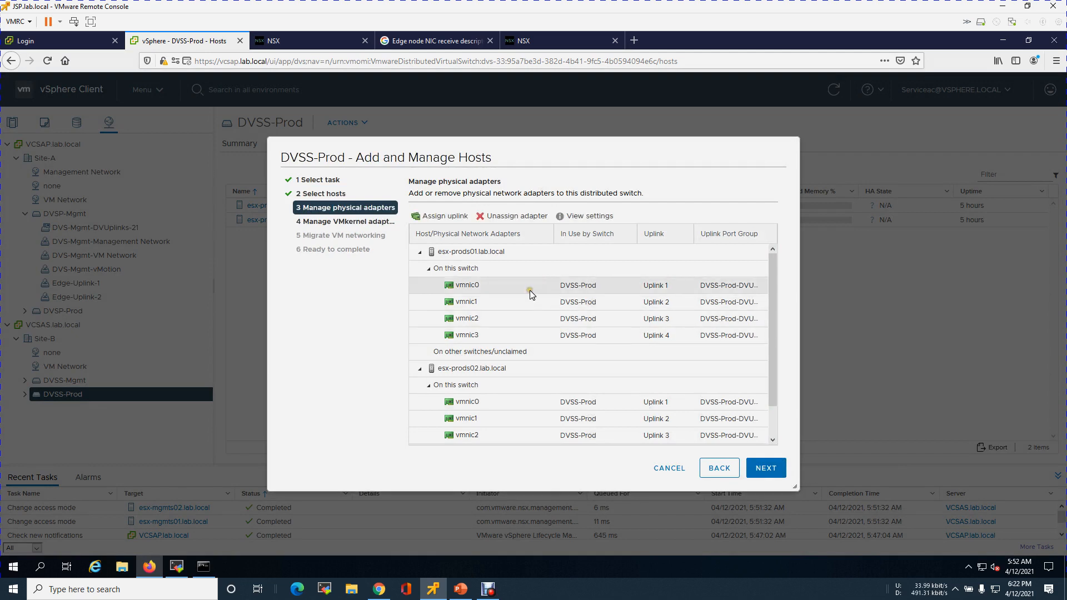
click(445, 216)
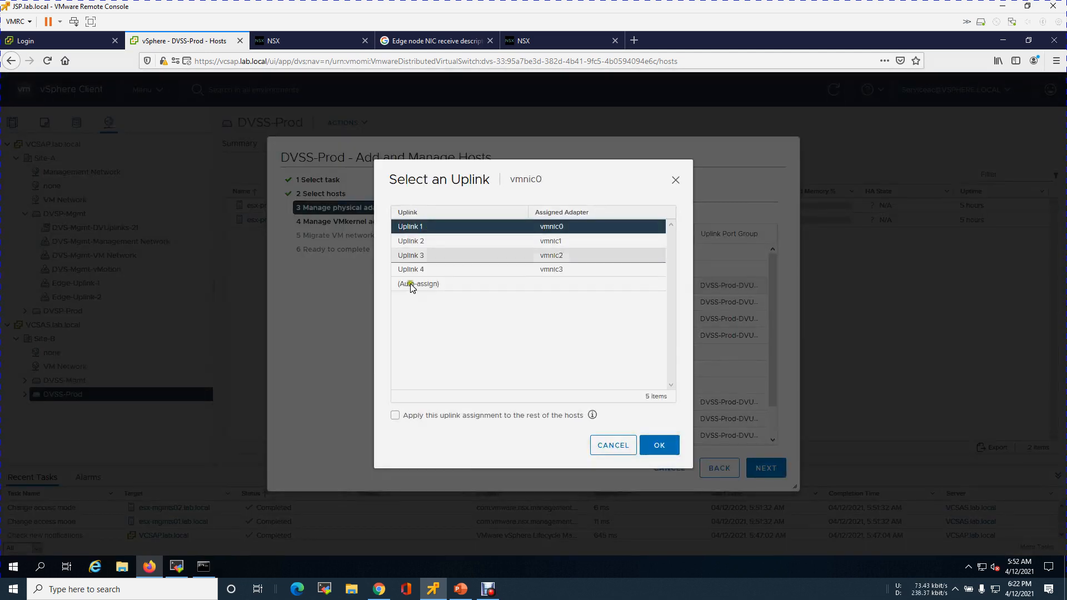
click(418, 416)
click(646, 447)
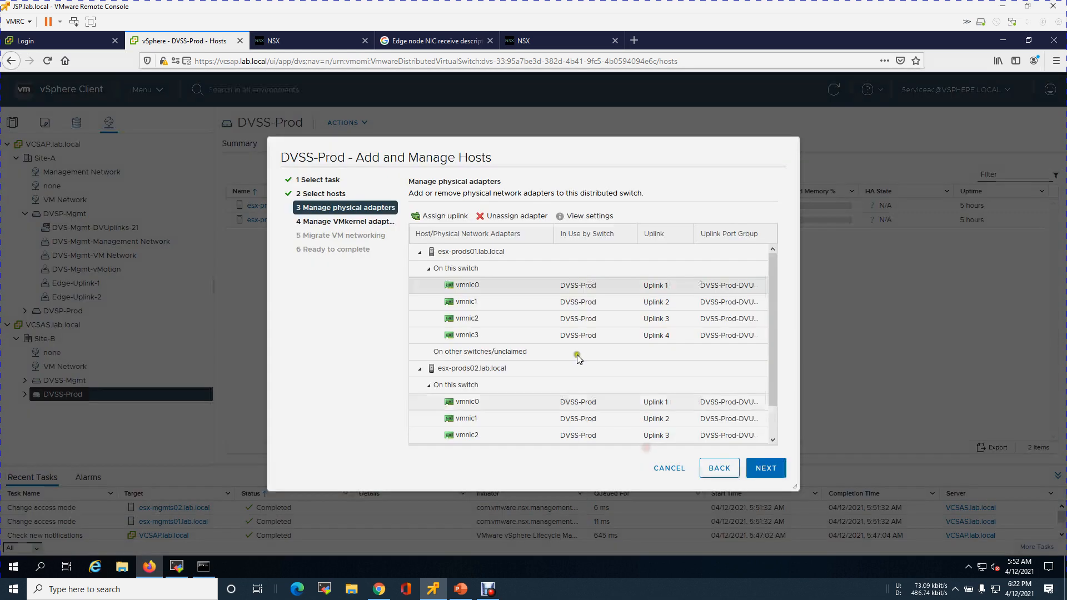
Assign vmnic1 to Uplink 2, applying the assignment to the rest of the hosts
click(479, 300)
click(443, 216)
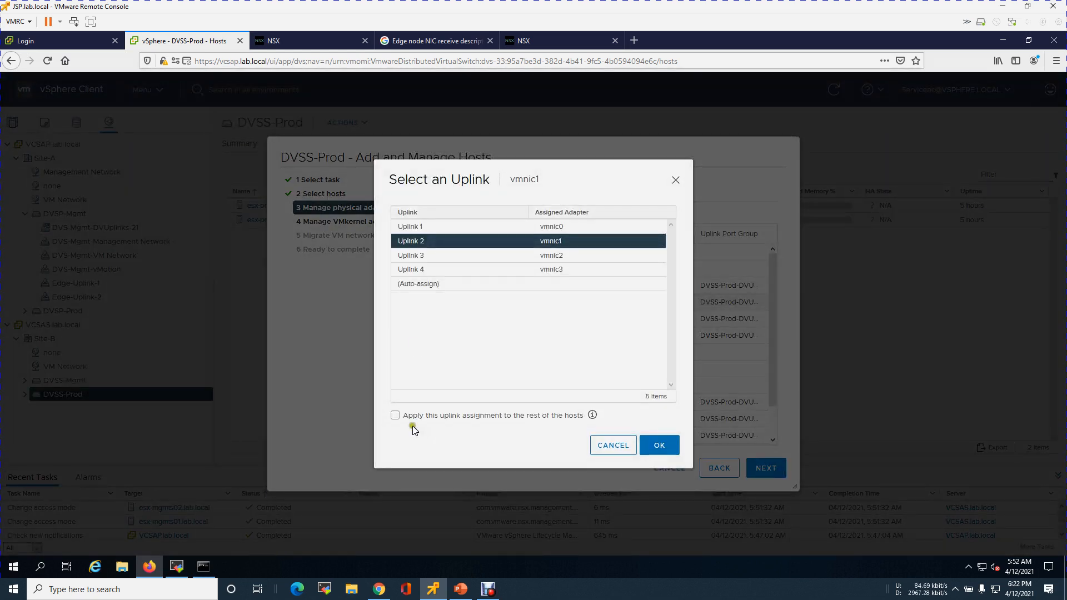
click(414, 418)
click(659, 446)
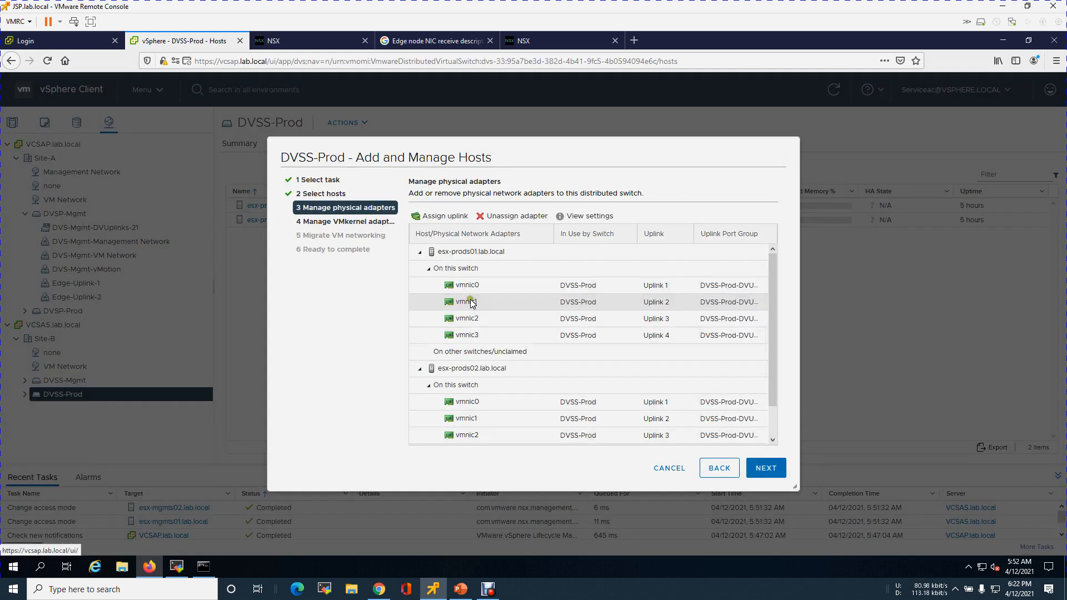
Assign vmnic2 to Uplink 3, applying the assignment to the rest of the hosts
click(465, 318)
click(445, 216)
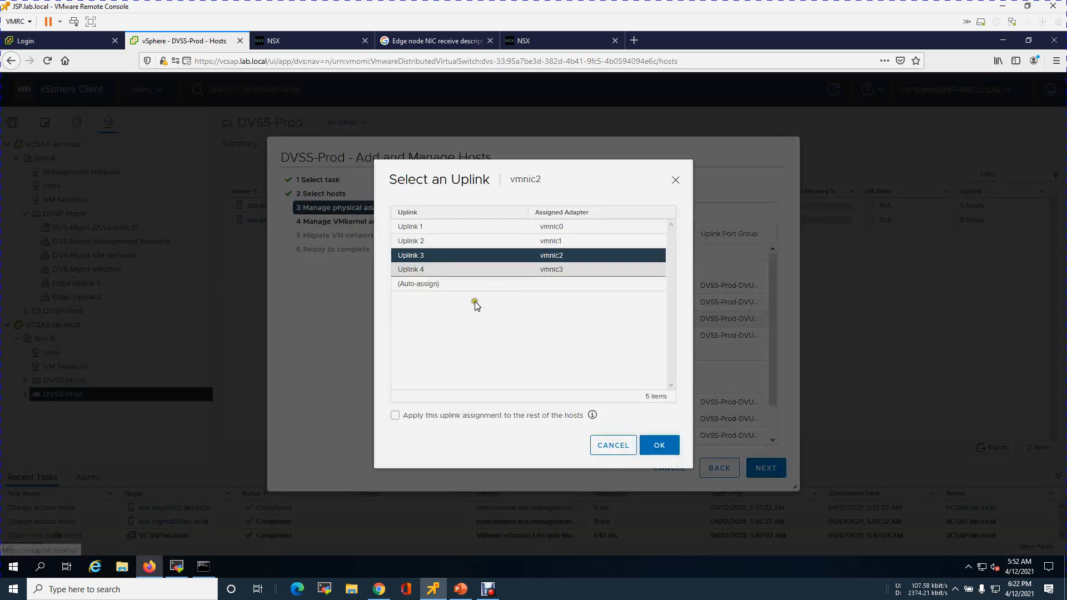
click(414, 418)
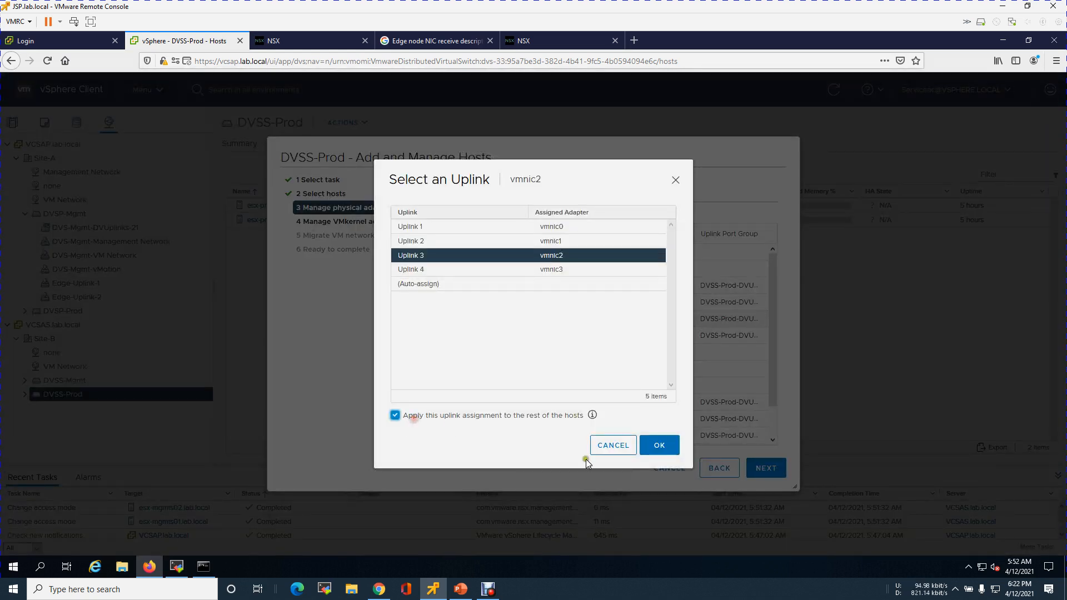
click(646, 452)
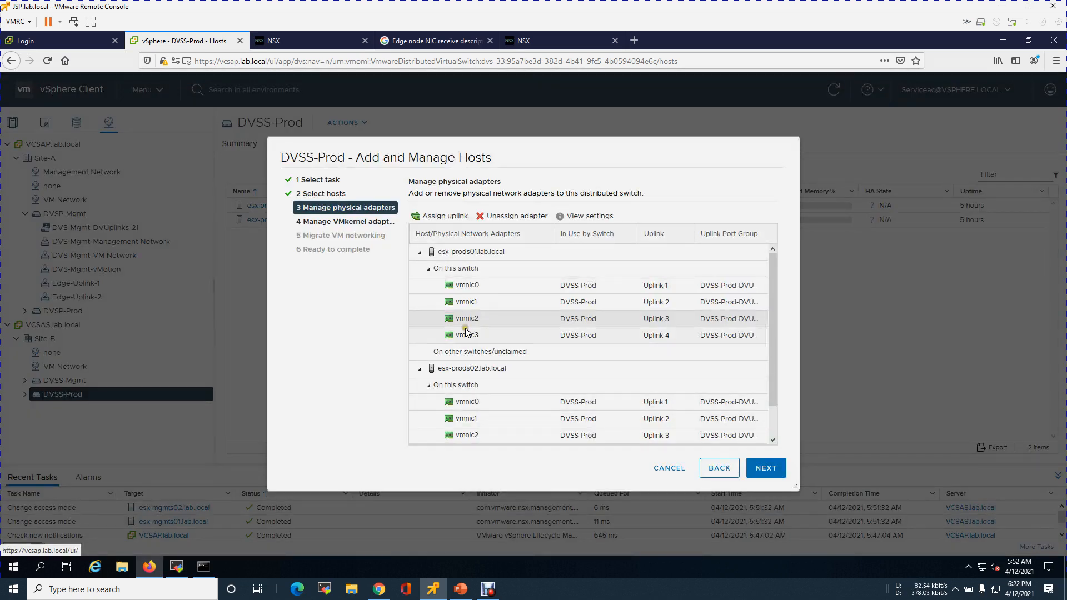
Assign vmnic3 to Uplink 4 for all hosts and continue to managing VMkernel adapters
click(465, 333)
click(431, 221)
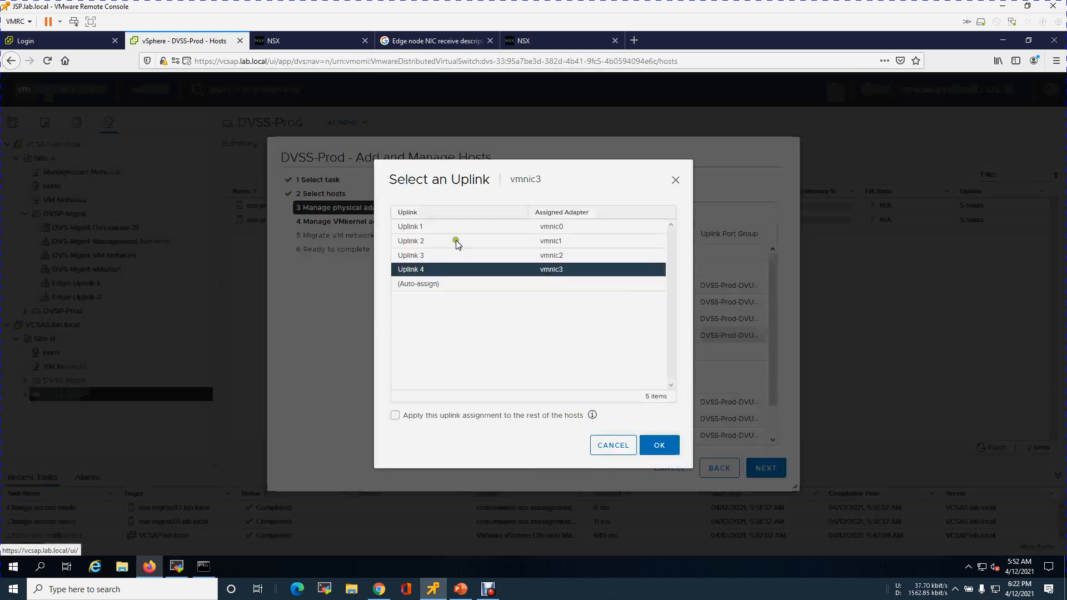
click(407, 417)
click(661, 449)
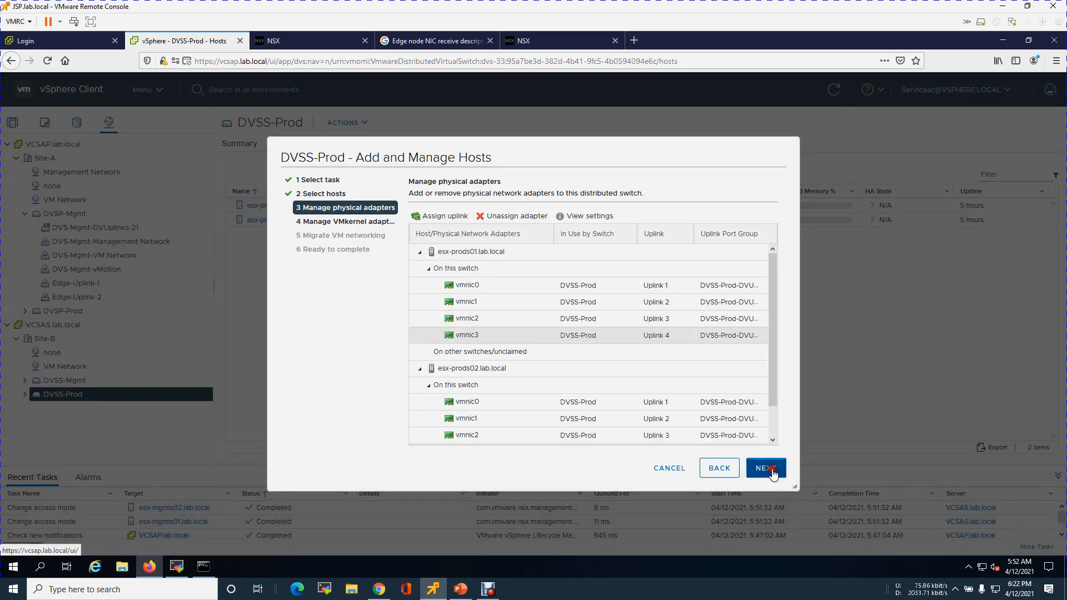
click(771, 471)
Assign vmk0 to the DVS-Prod-Management Network port group, applying it to the rest of the hosts
click(538, 285)
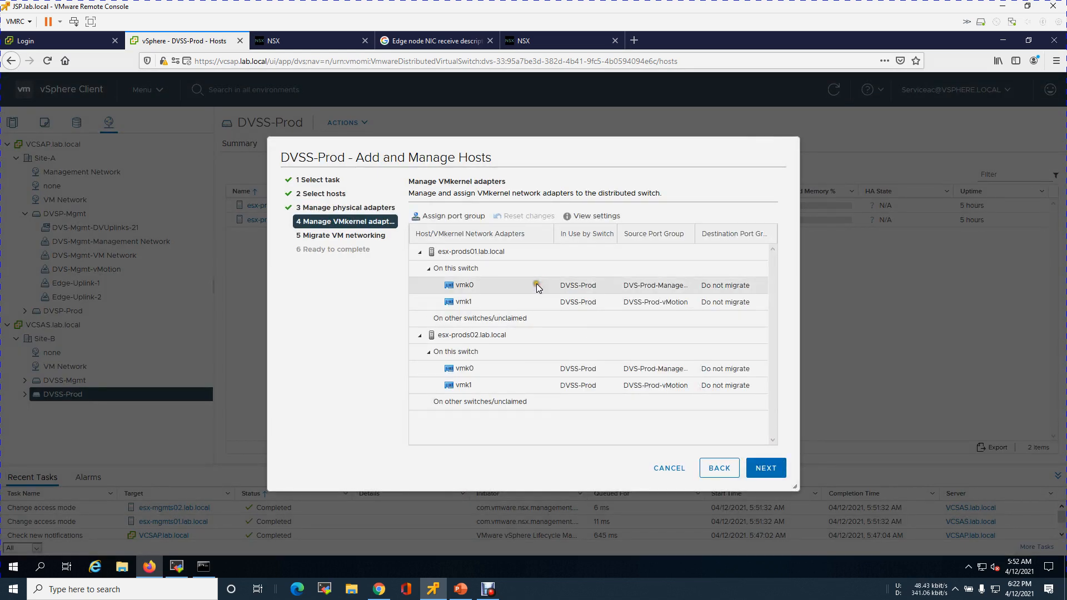
click(450, 216)
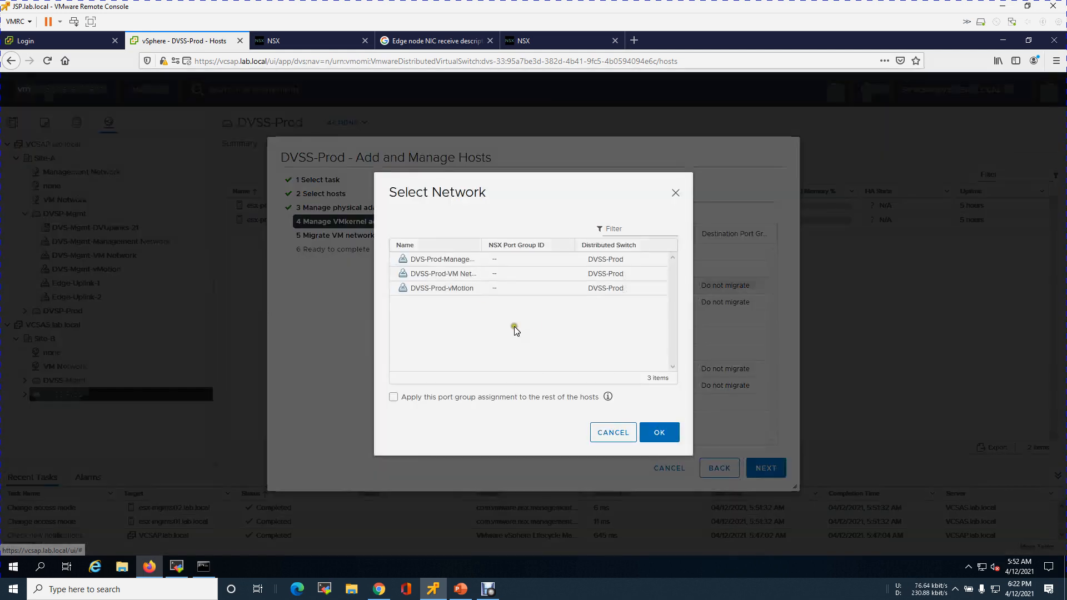
click(451, 259)
drag(484, 244, 554, 244)
click(509, 396)
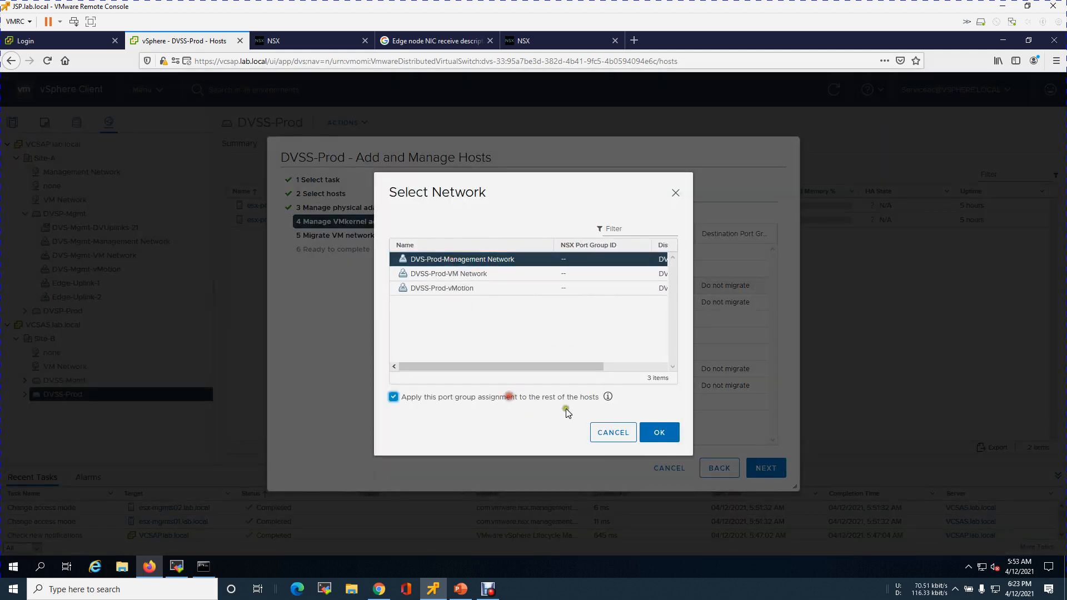
click(659, 432)
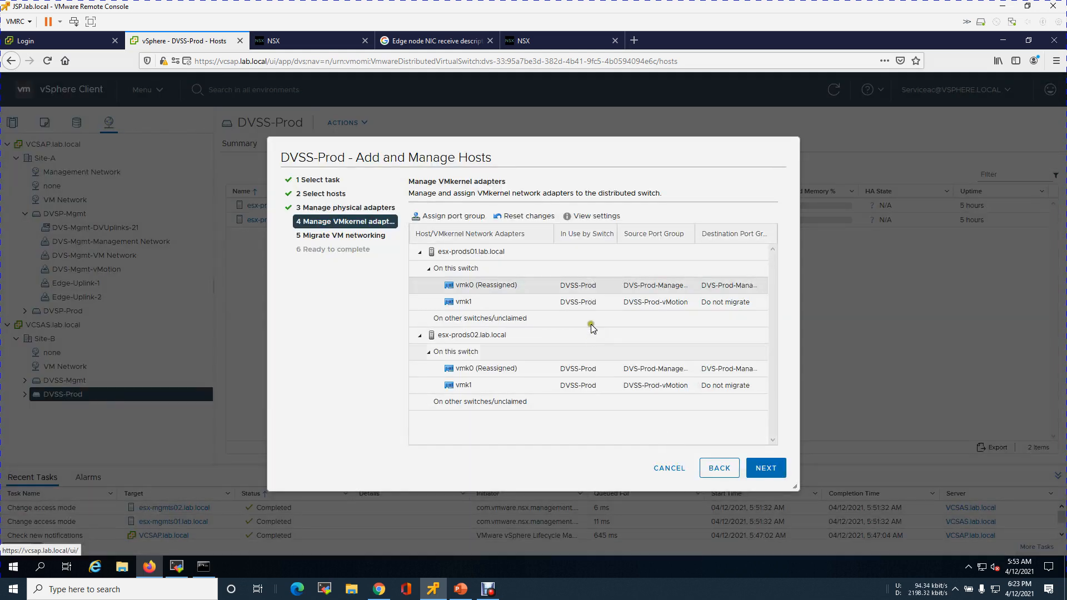
Assign vmk1 to the DVSS-Prod-vMotion port group, applying it to the rest of the hosts
click(599, 306)
click(425, 216)
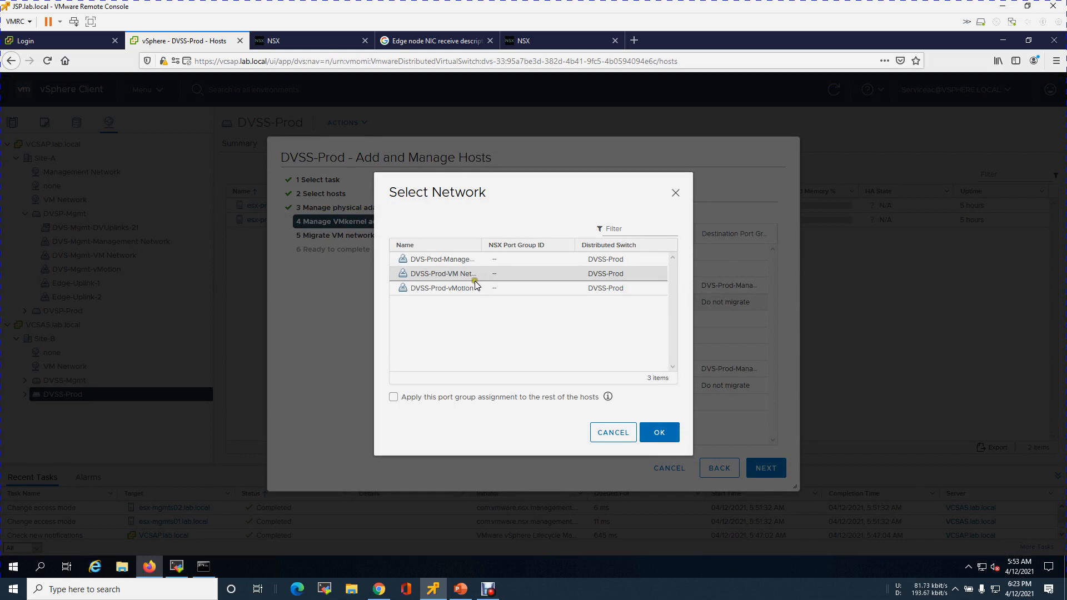
click(471, 289)
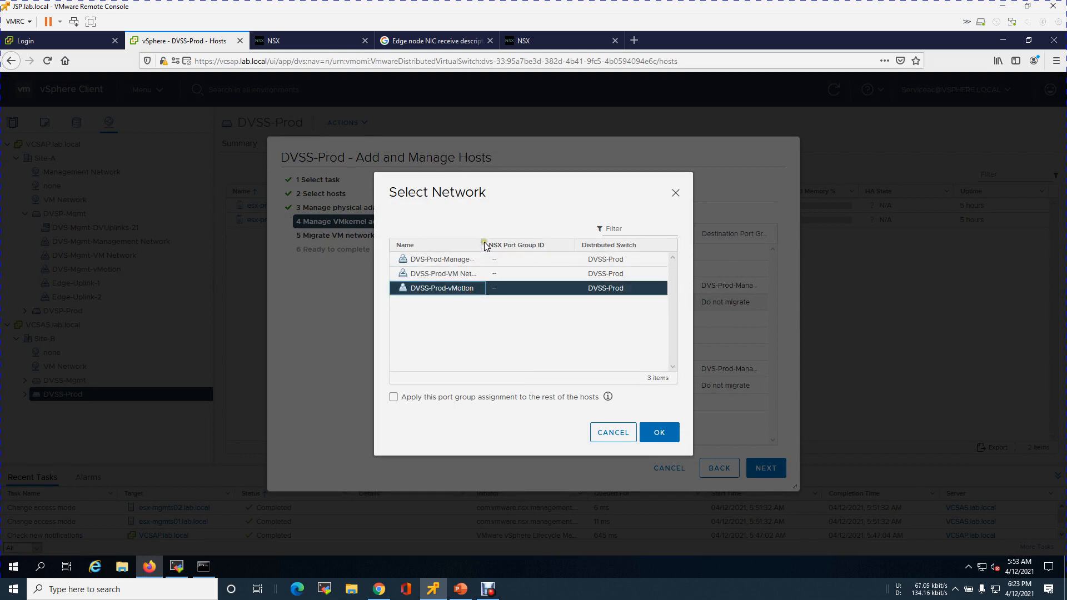
drag(489, 244, 543, 246)
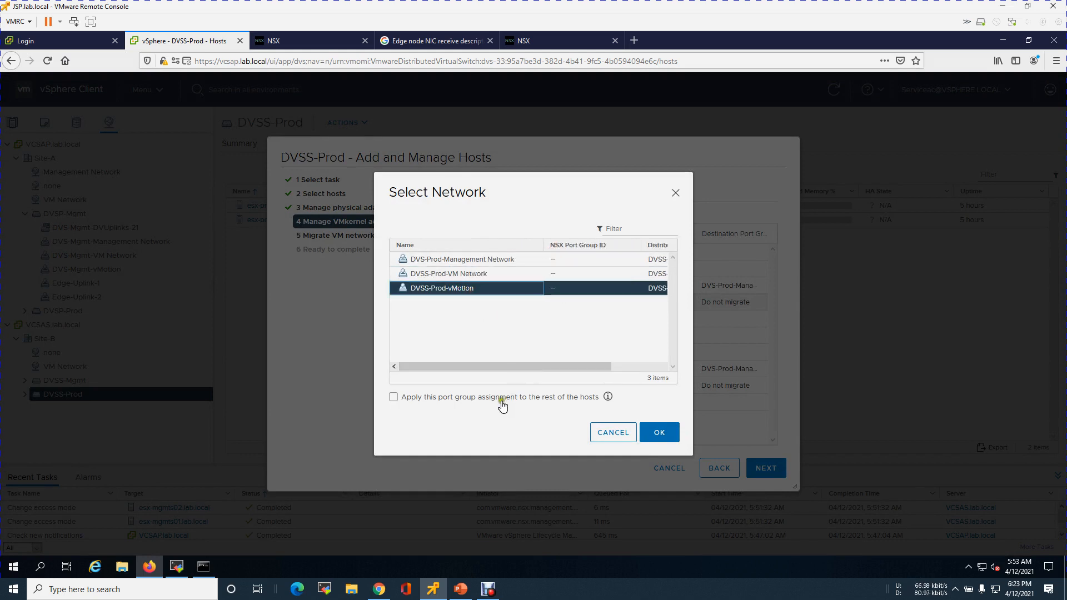
click(503, 397)
click(656, 434)
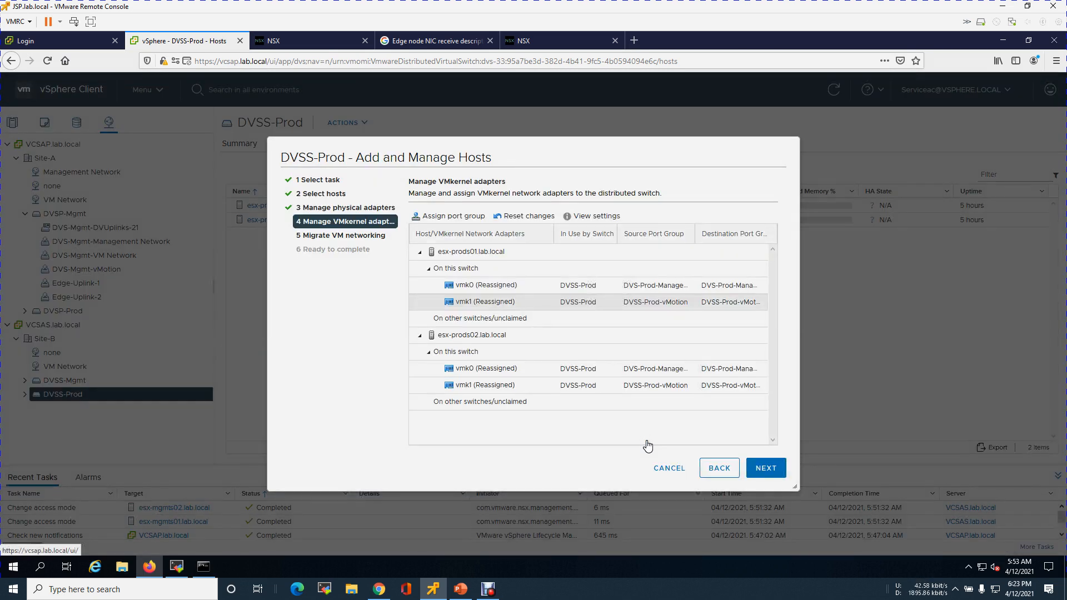
Finish the Add and Manage Hosts wizard without migrating VM networking
click(776, 472)
click(775, 472)
click(776, 473)
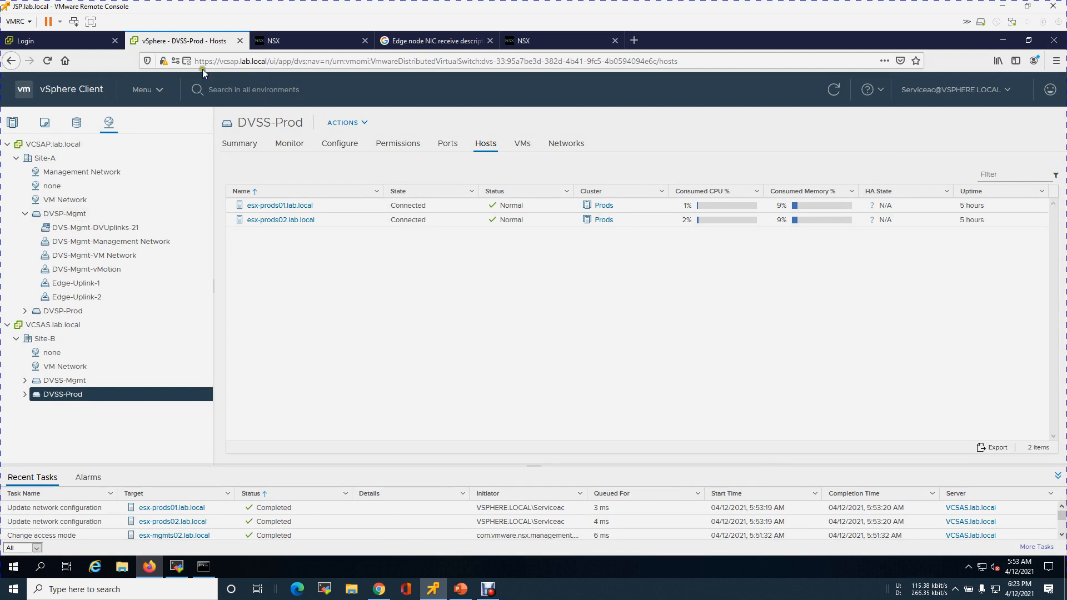
In NSX, try to apply the Lab-HP-Prods transport node profile to the Prods cluster
click(538, 41)
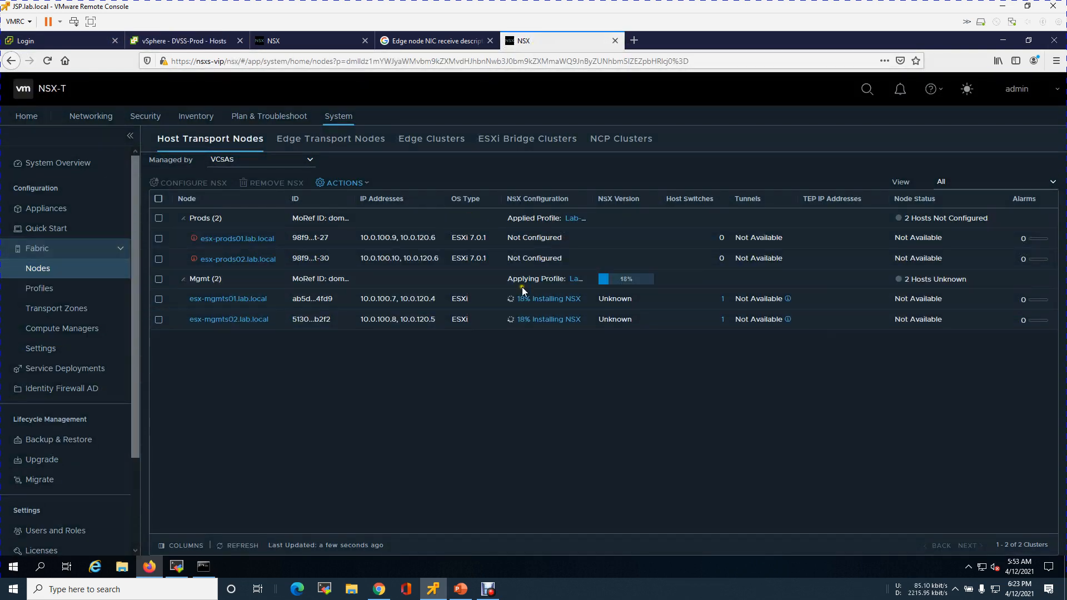
click(243, 545)
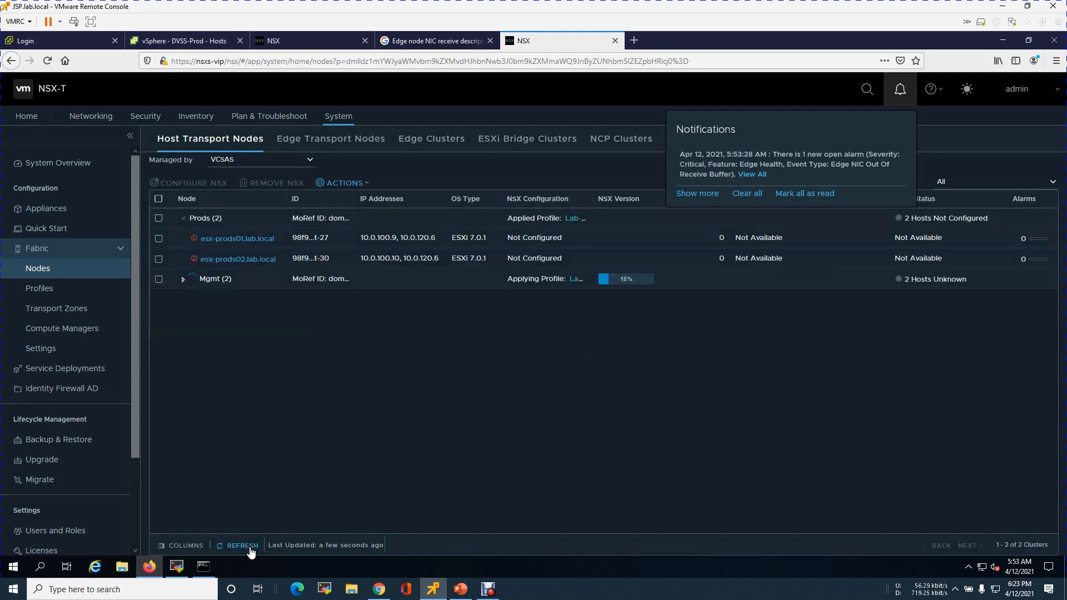
click(160, 218)
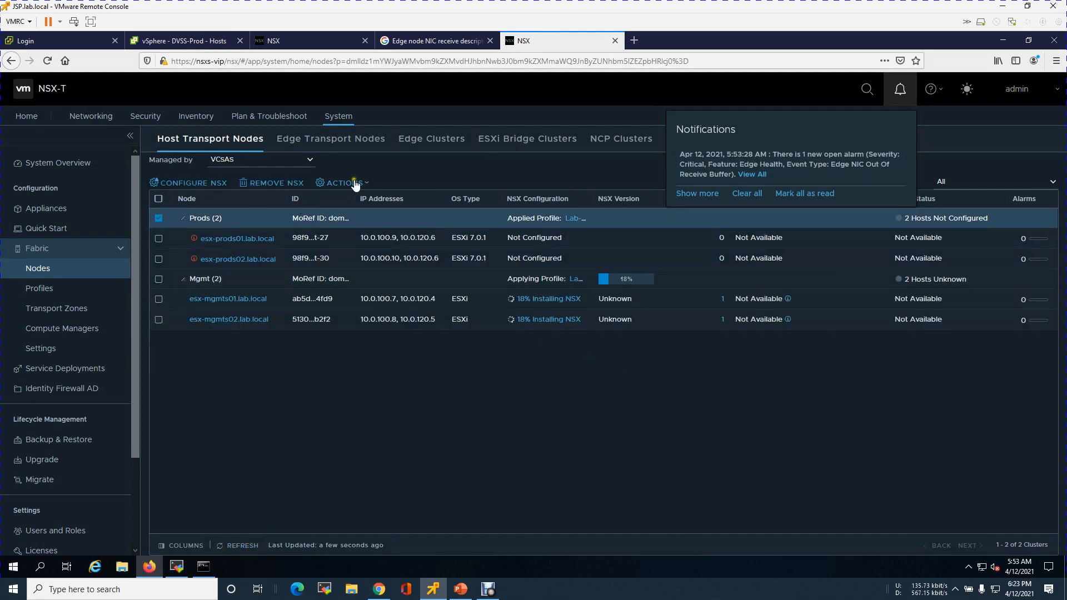
click(203, 185)
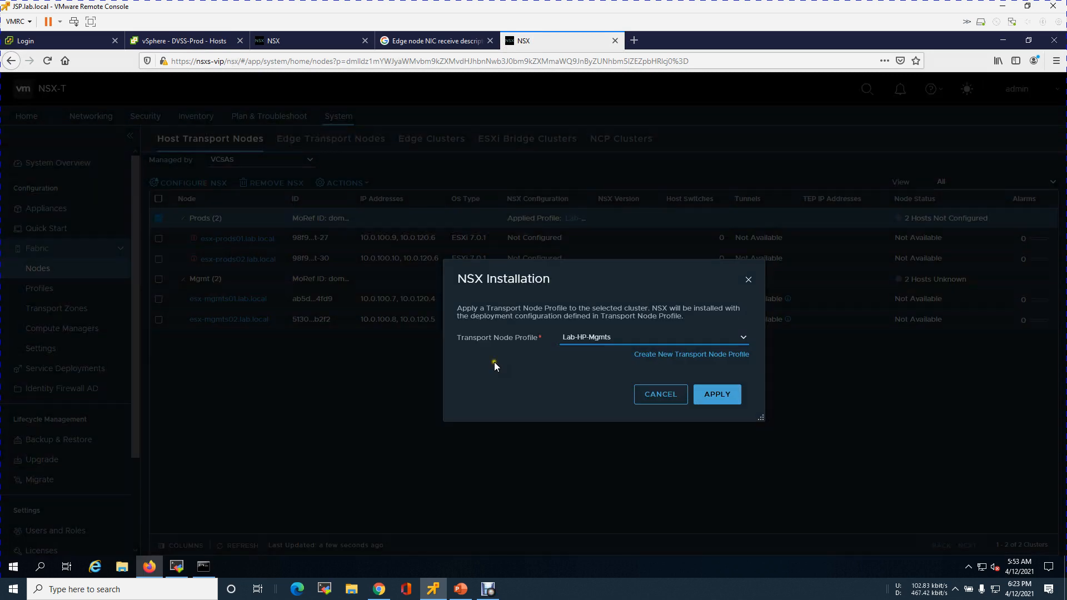
click(744, 338)
click(625, 366)
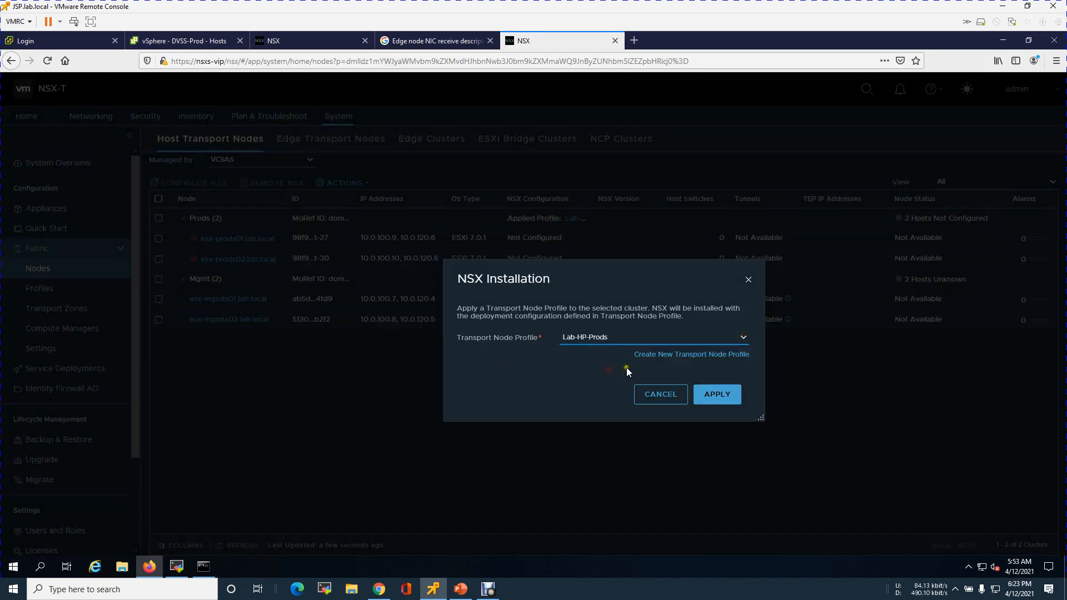
click(716, 395)
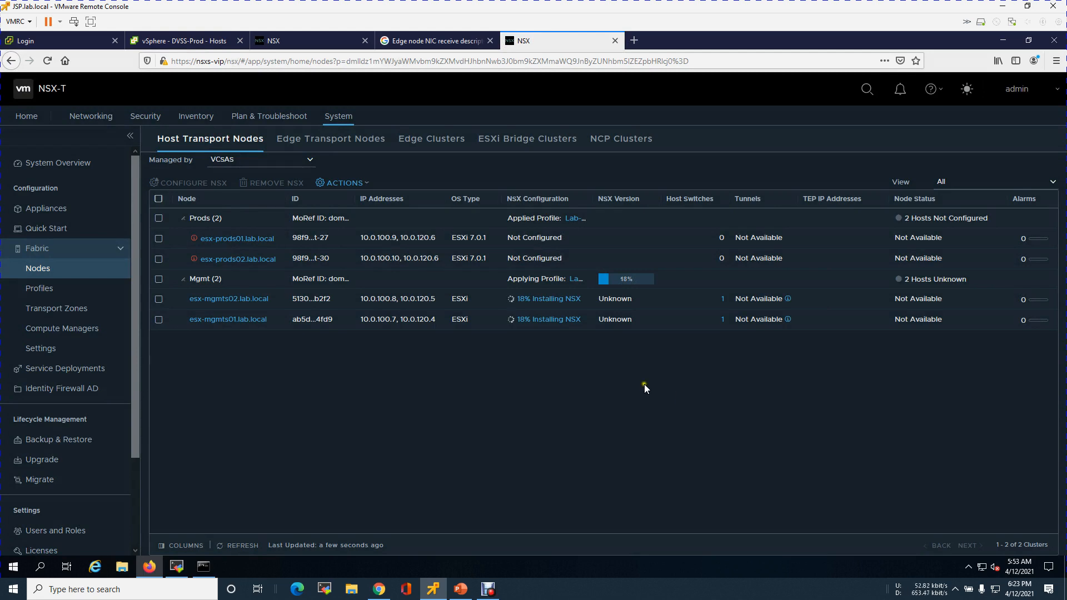
Refresh the host transport nodes and review the validation error on esx-prods02
click(250, 546)
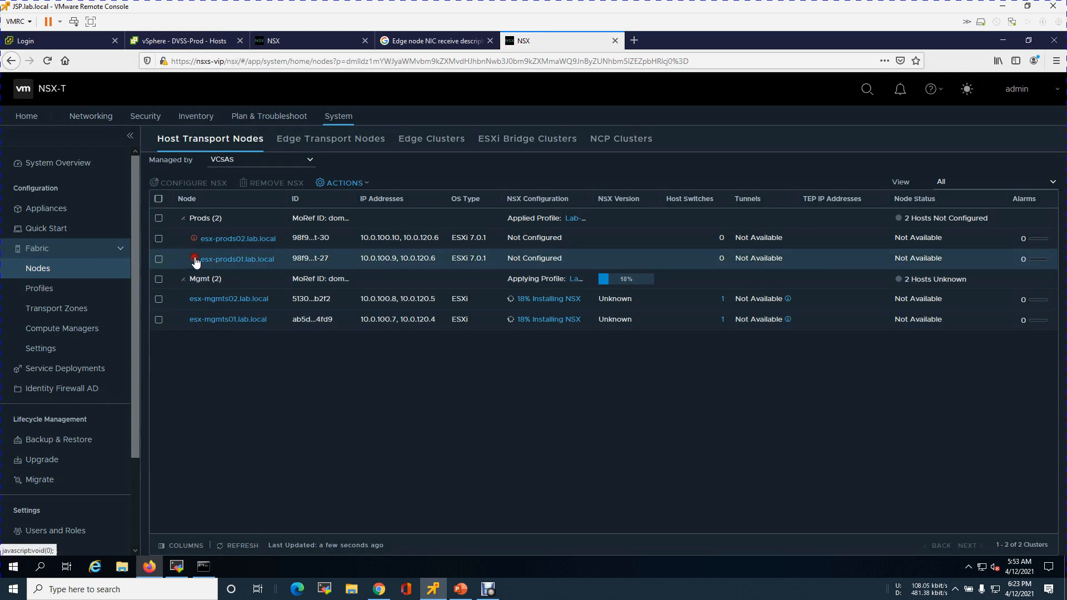
click(194, 258)
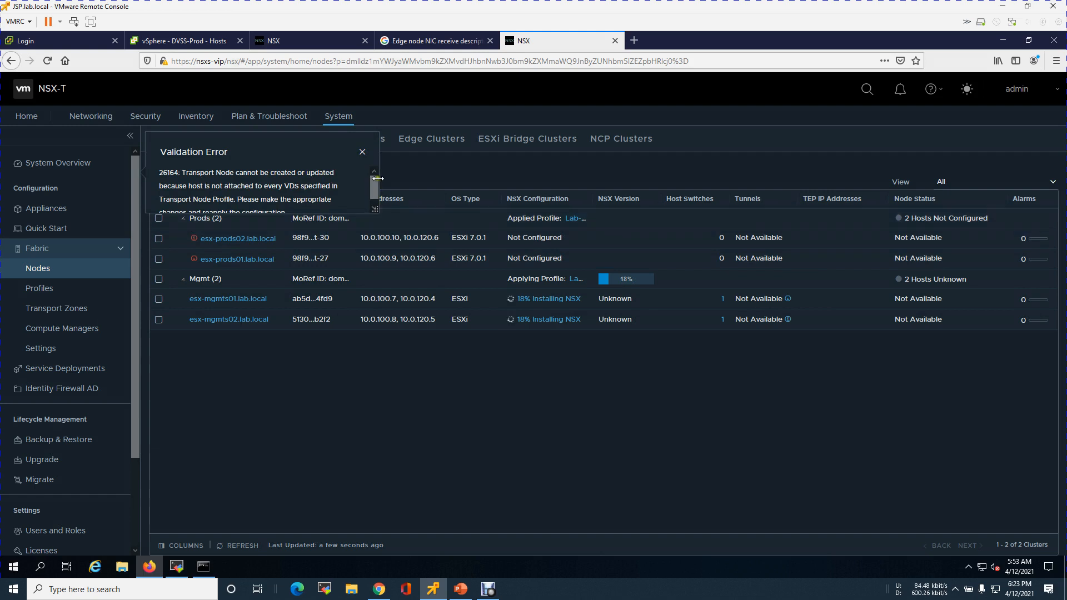
click(361, 153)
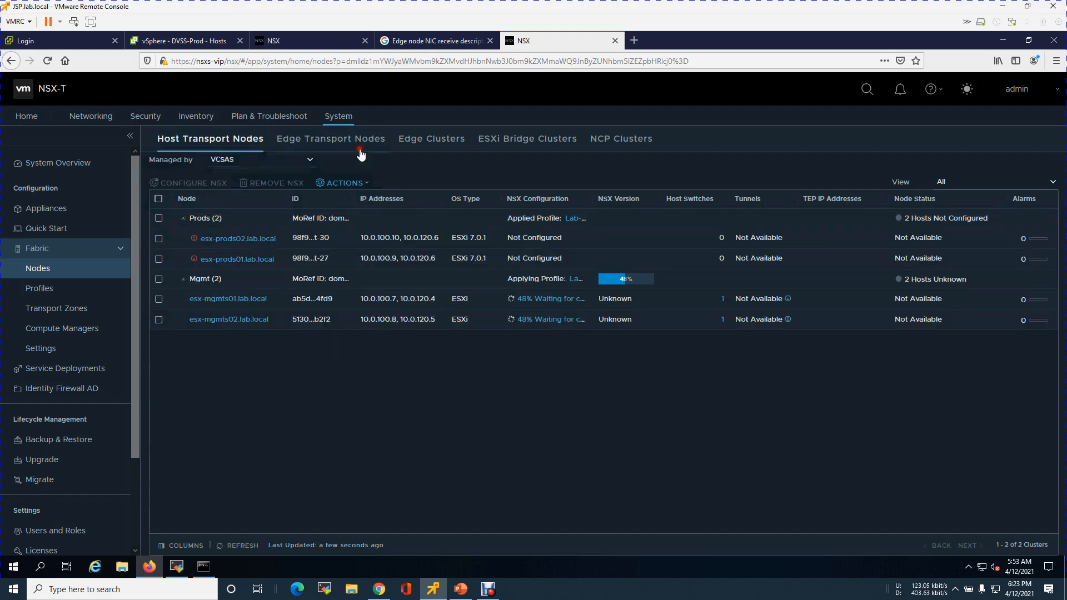
Start configuring esx-prods01 individually as an NSX transport node and proceed to the Configure NSX page
click(159, 259)
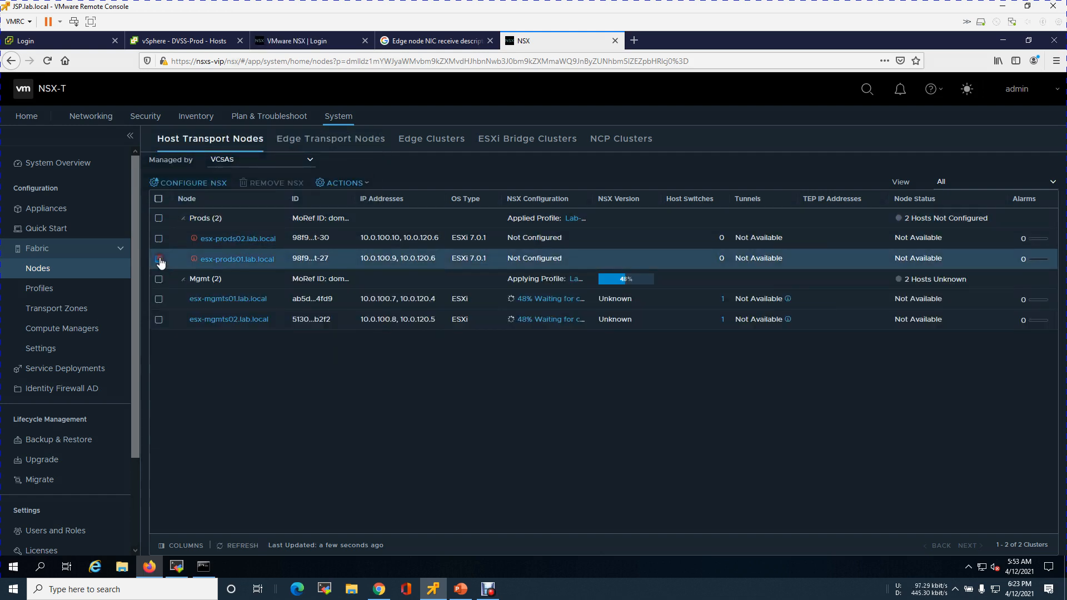
click(263, 259)
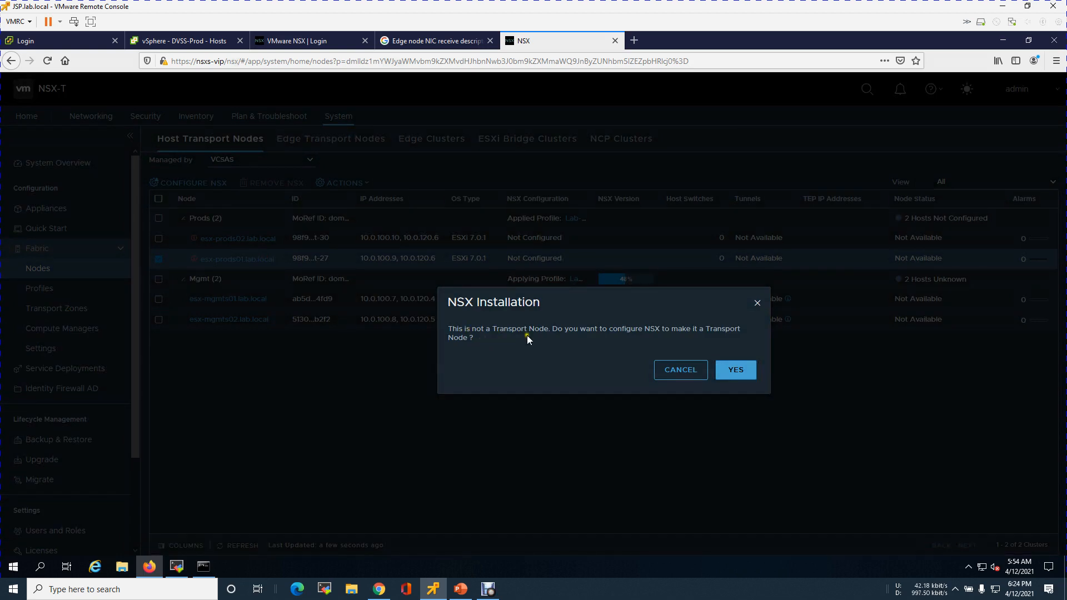
click(728, 371)
click(812, 477)
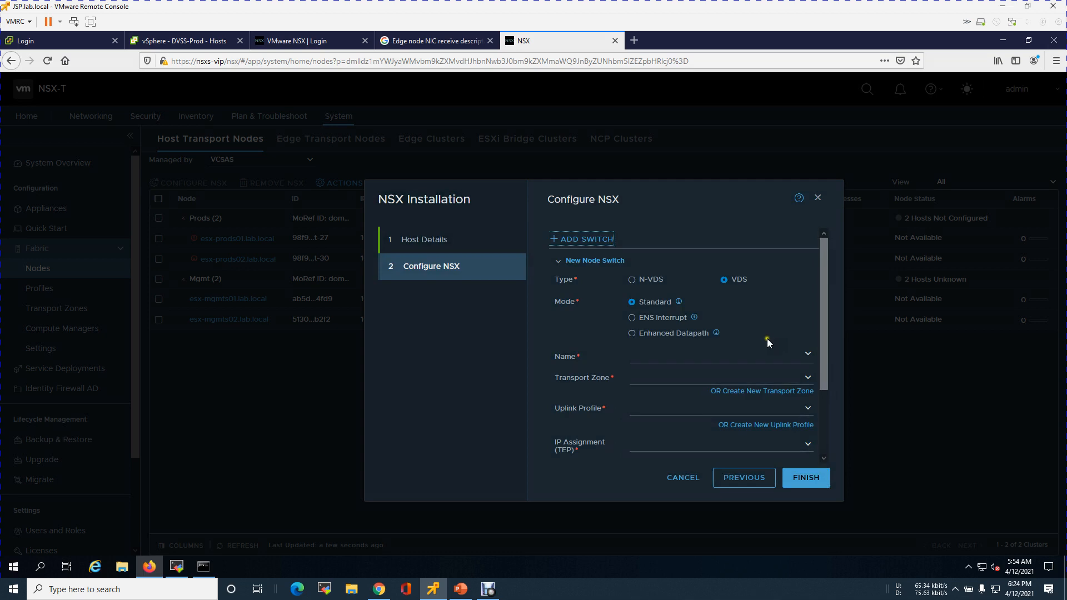
Set the node switch to DVSS-Prod with transport zones Lab-SB-overlay-Transportzone and Lab-SB-vlan-Transportzone
click(807, 354)
click(714, 371)
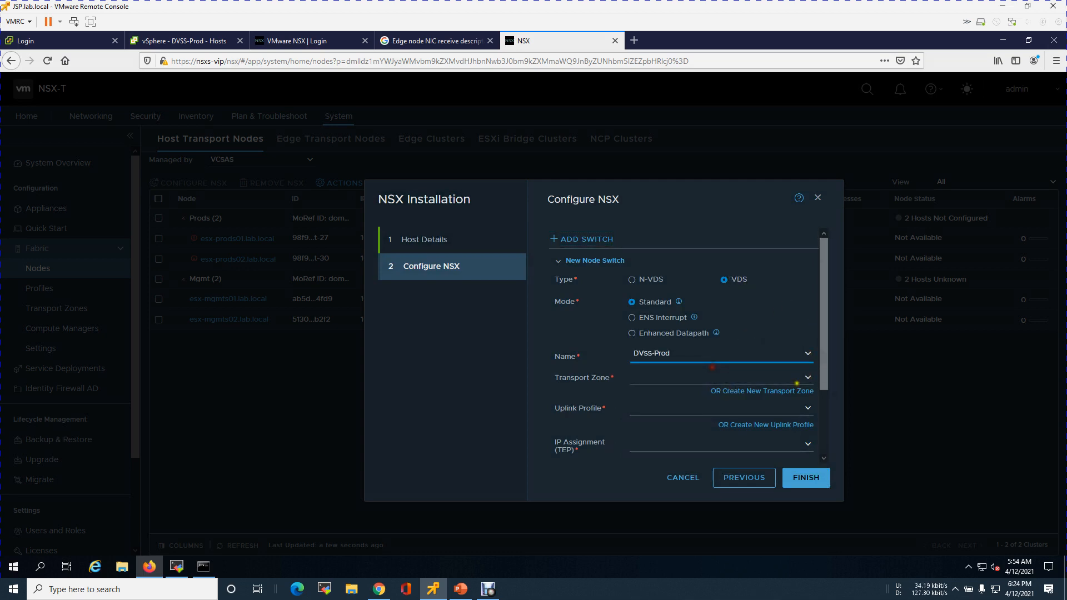
click(807, 378)
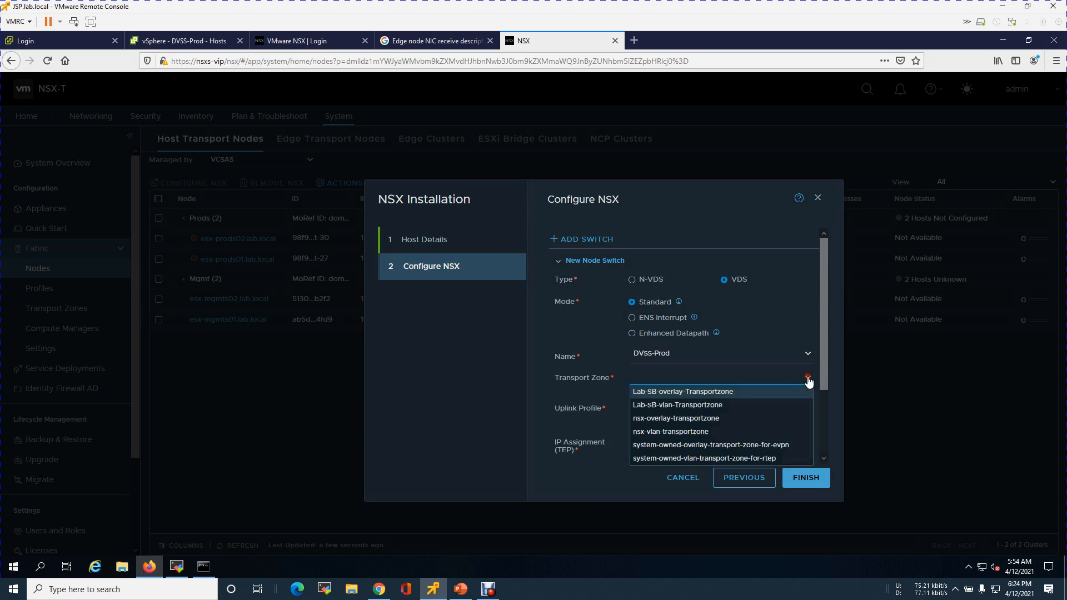
click(692, 392)
click(689, 418)
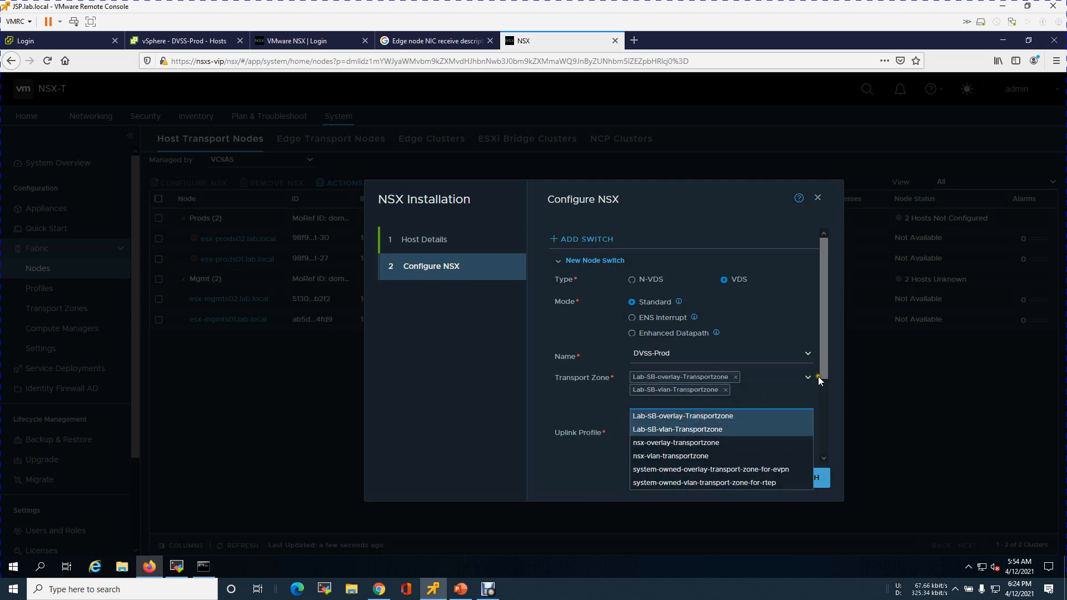
click(825, 403)
Set the uplink profile to Lab-DR-Host-Uplink-profile
scroll(825, 404, down, 3)
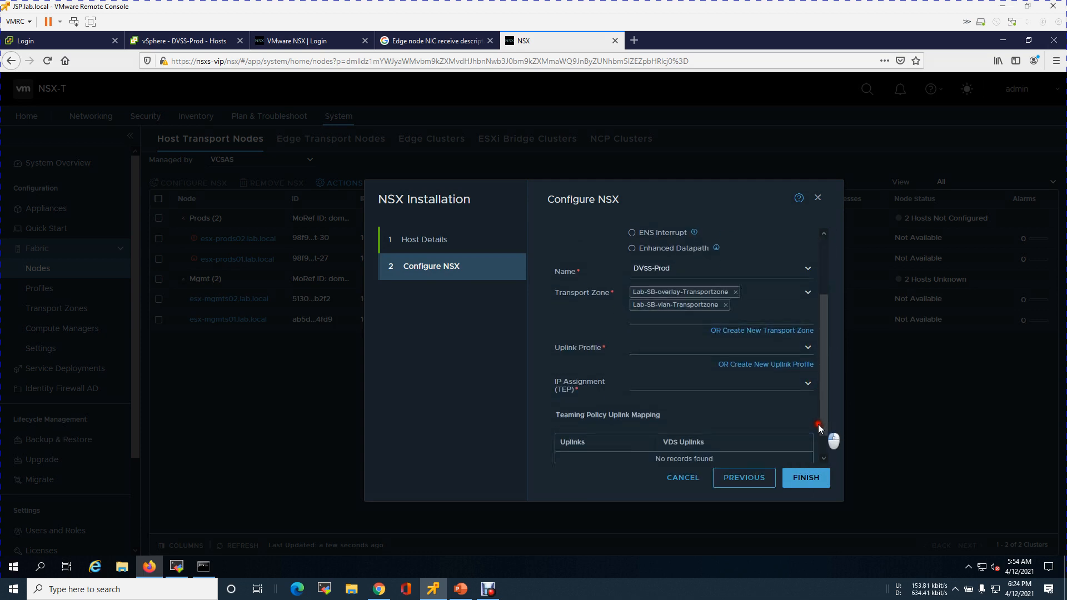
click(808, 344)
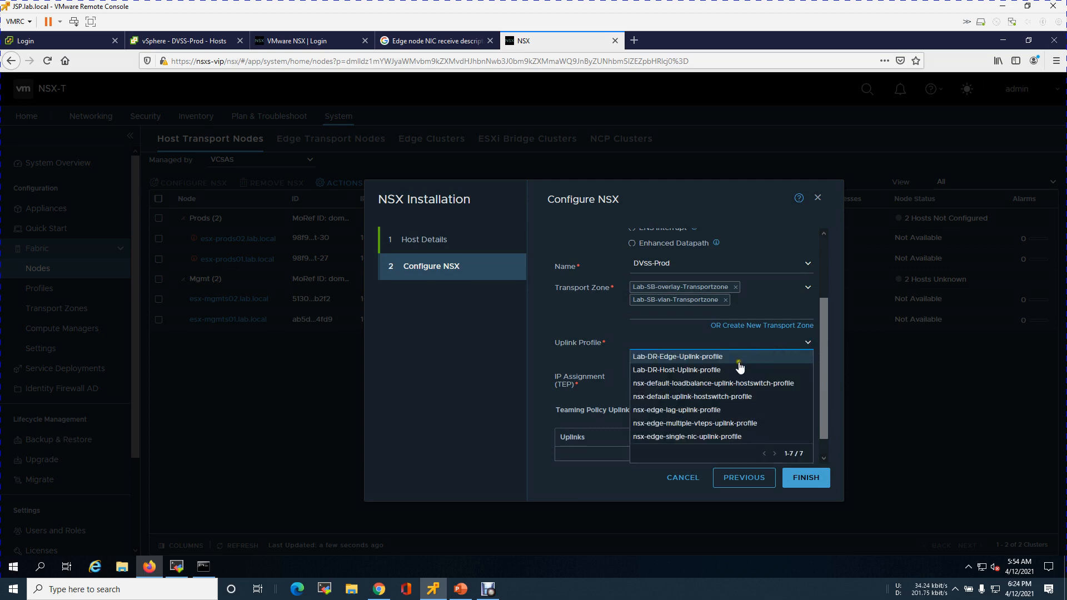
click(739, 369)
Set the TEP IP assignment for esx-prods01 to Use IP Pool with pool Lab-DR-Host-ip-pool-vlan-145
scroll(820, 406, down, 1)
scroll(818, 404, down, 1)
click(809, 331)
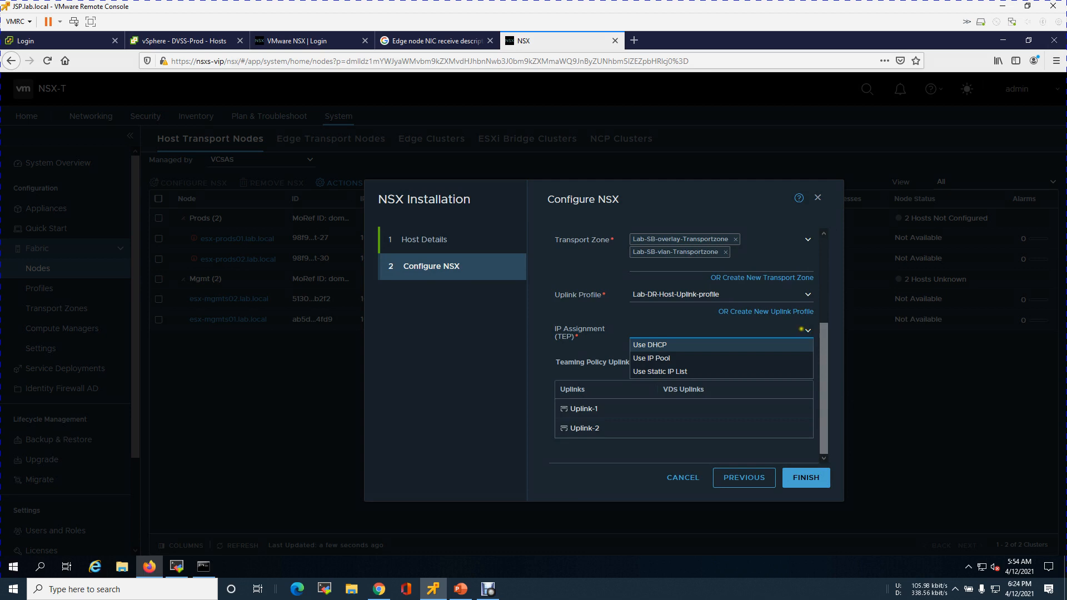
click(697, 357)
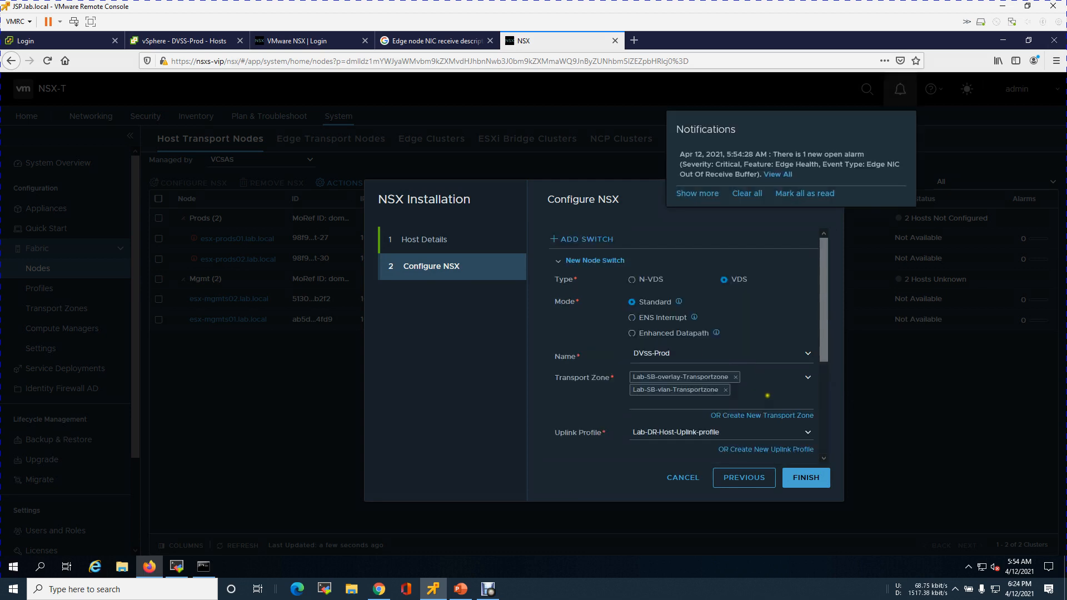
drag(823, 360, 821, 440)
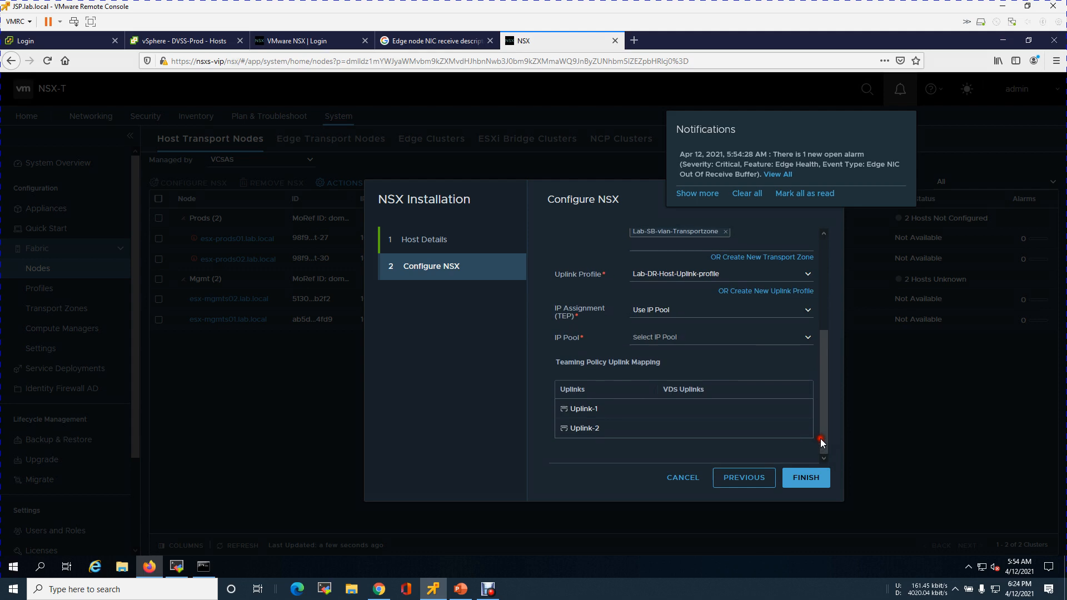
click(809, 337)
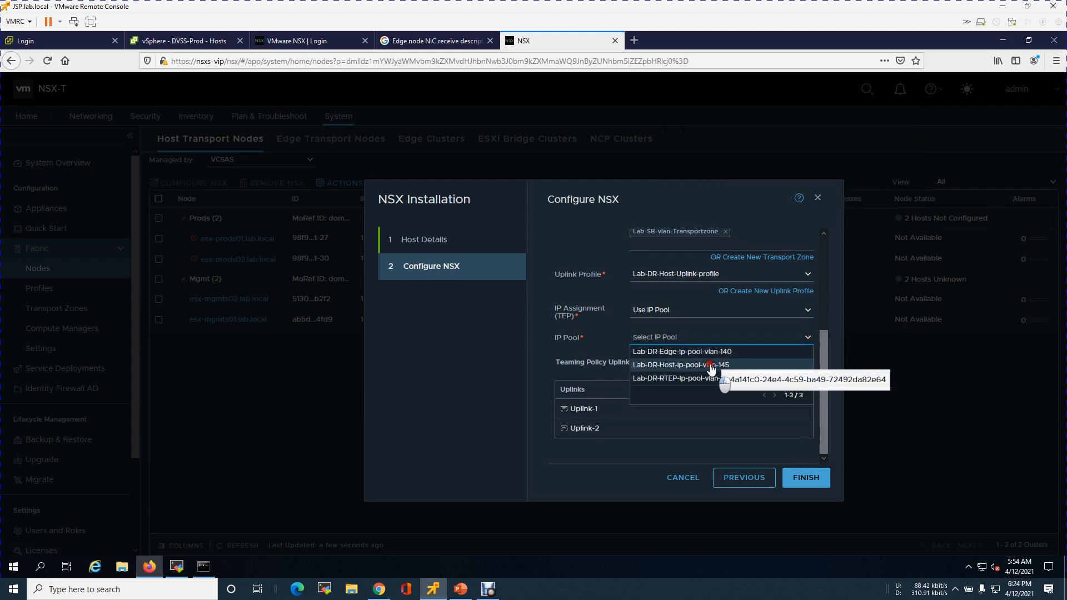
click(712, 365)
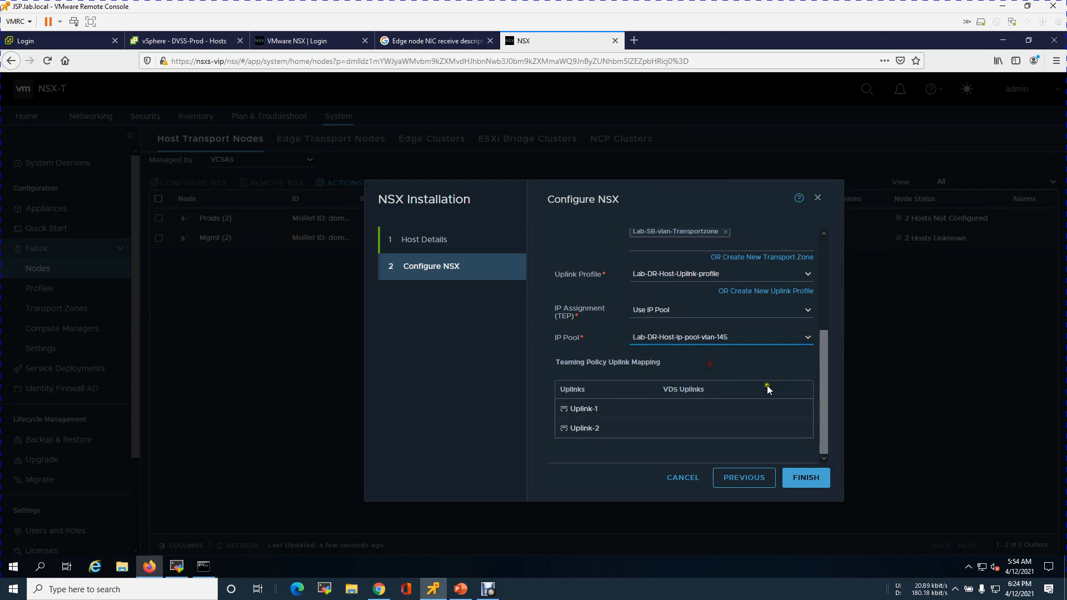
Map Uplink-1 to VDS Uplink 1 and Uplink-2 to Uplink 2, then finish configuring esx-prods01
click(806, 411)
click(738, 424)
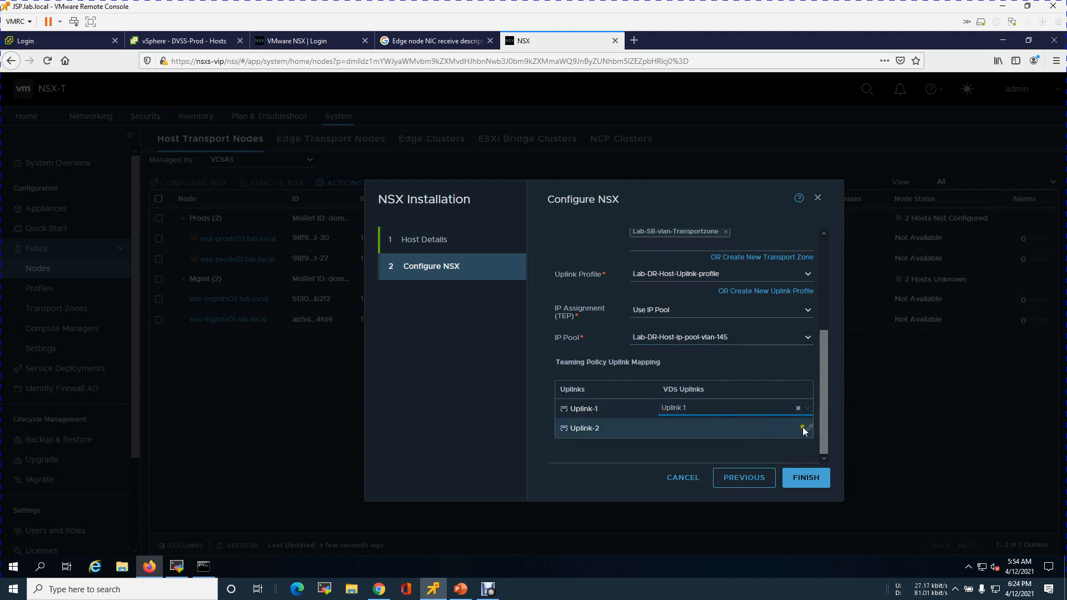
click(808, 428)
click(731, 456)
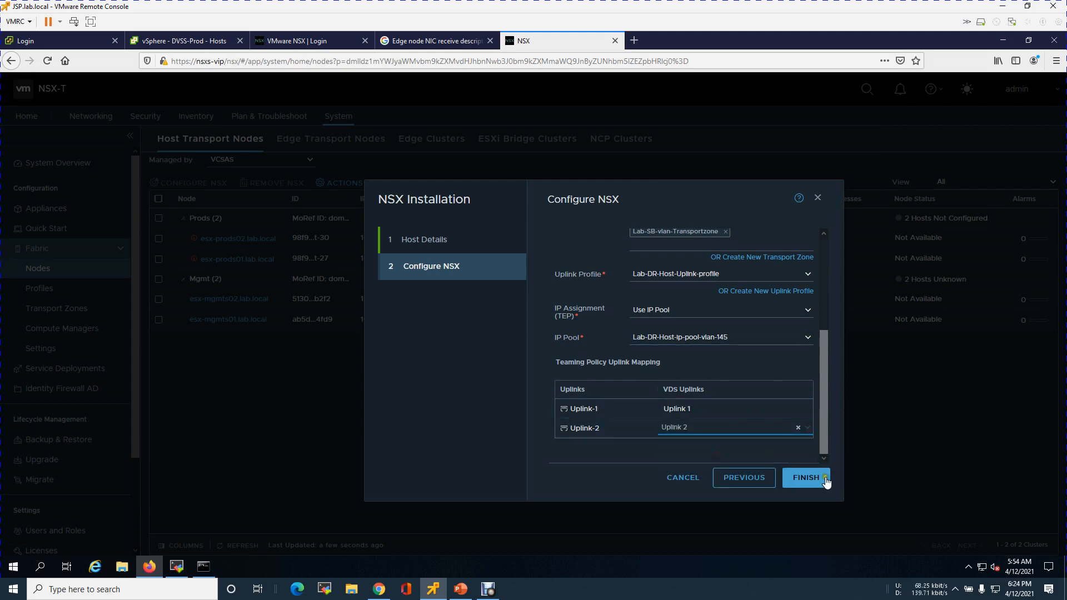
click(807, 481)
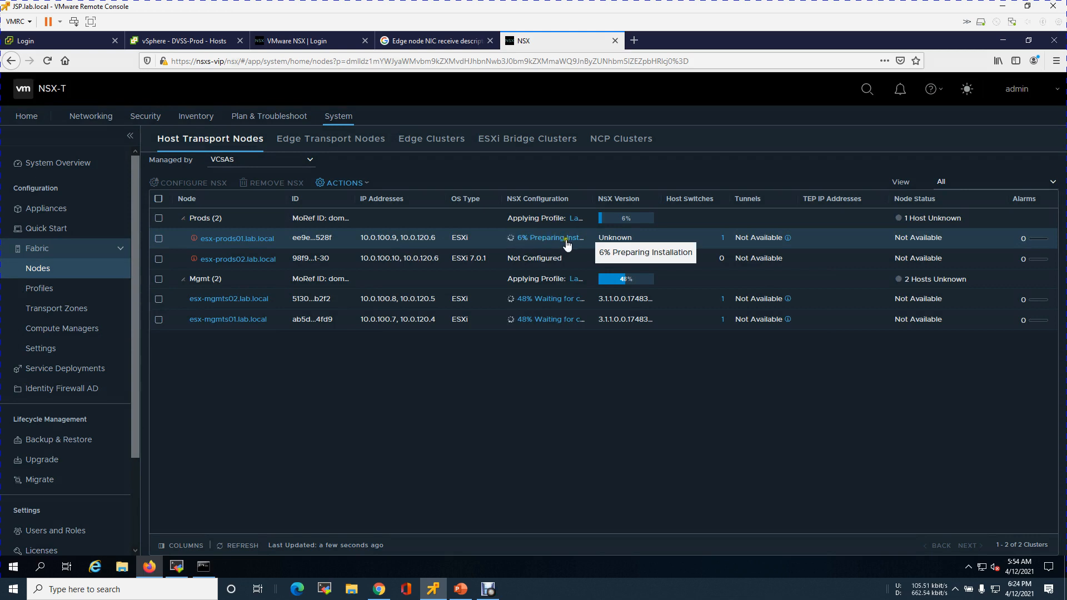
Start configuring esx-prods02 as an NSX transport node and proceed to the Configure NSX page
click(158, 259)
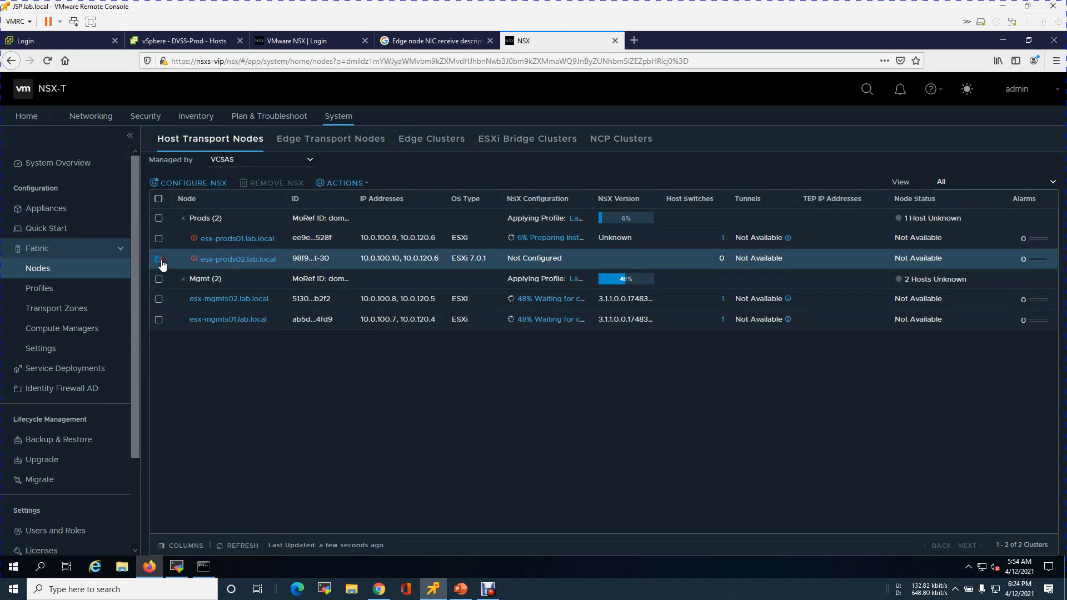
click(209, 185)
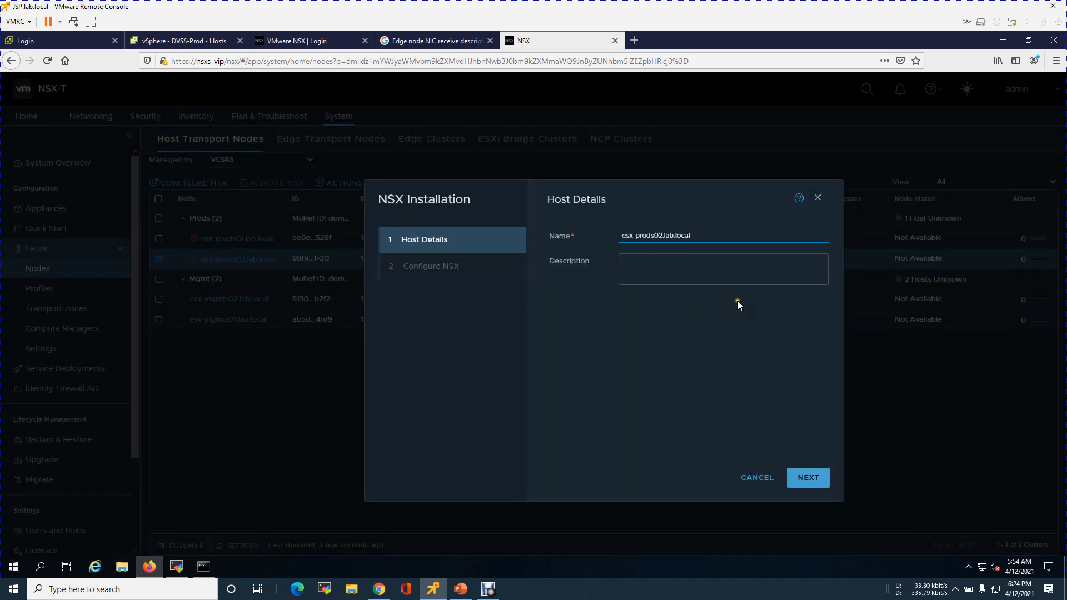
click(805, 482)
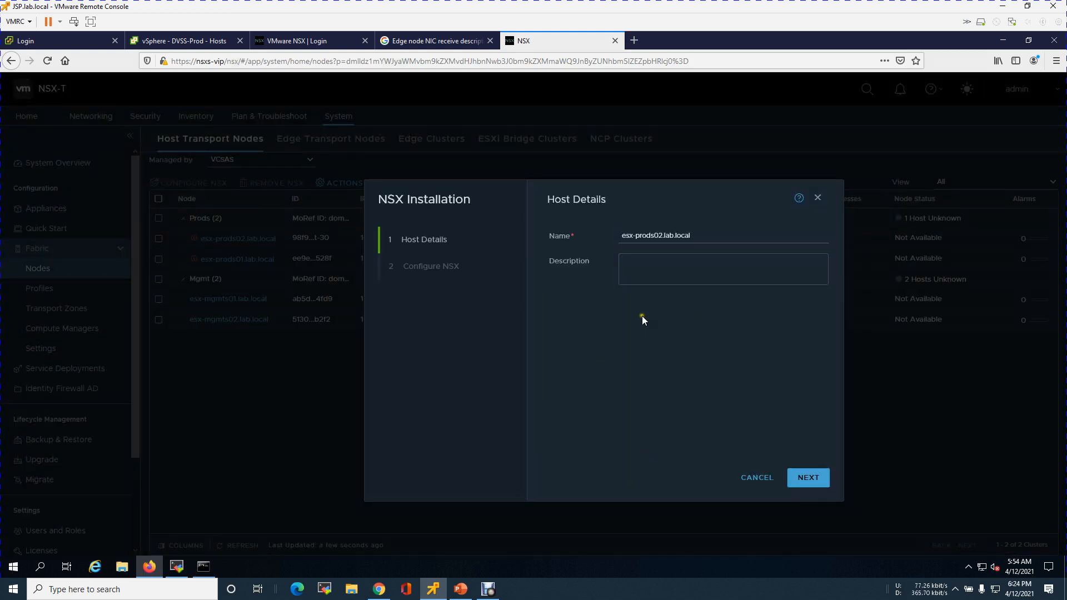
click(796, 476)
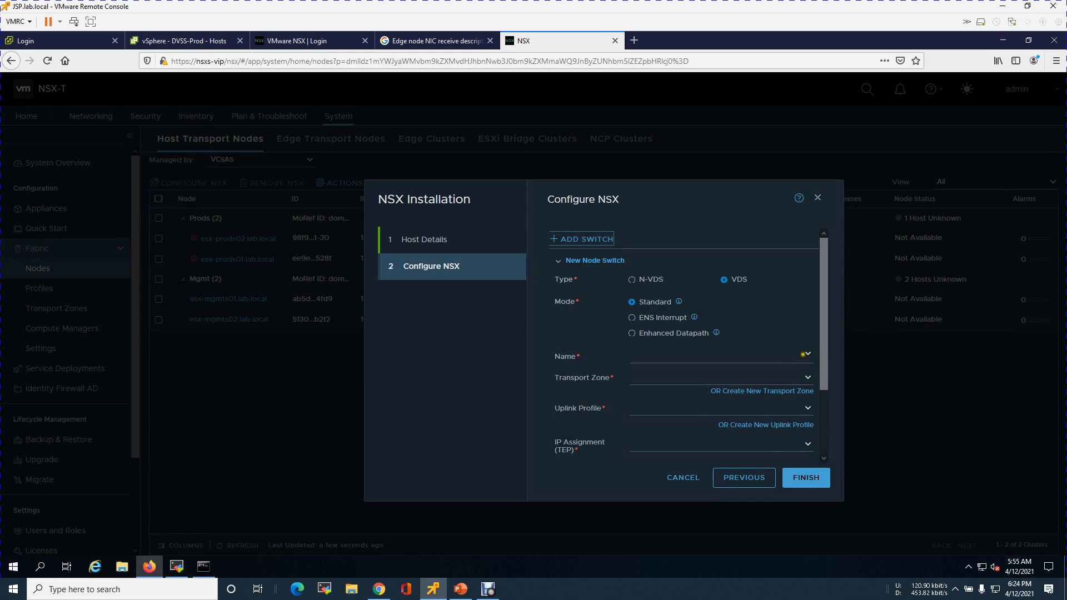
Set the node switch to DVSS-Prod with transport zones Lab-SB-overlay-Transportzone and Lab-SB-vlan-Transportzone
click(808, 359)
click(712, 370)
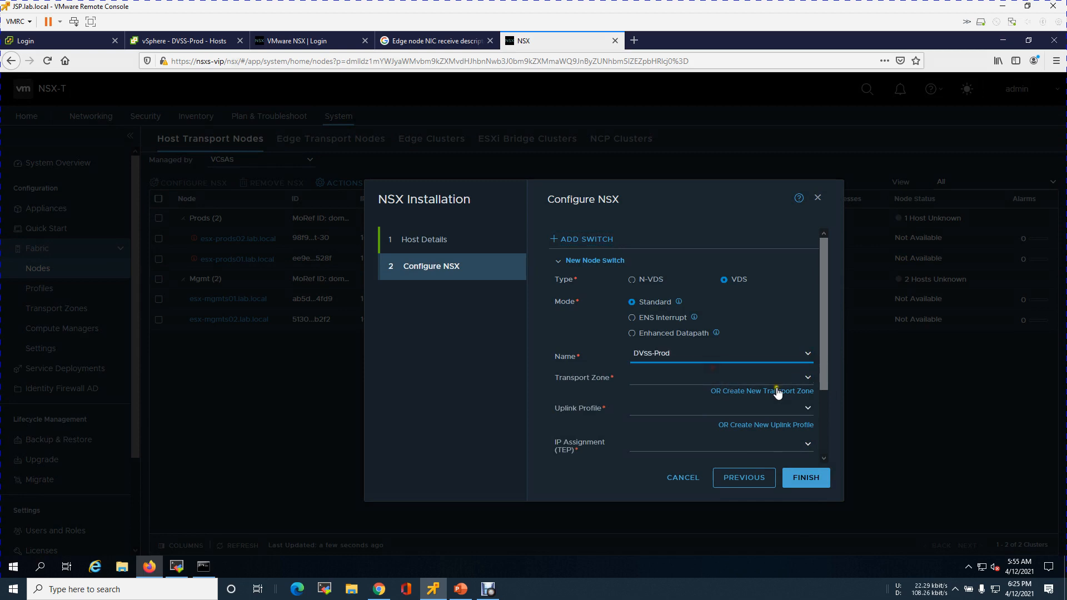
click(812, 377)
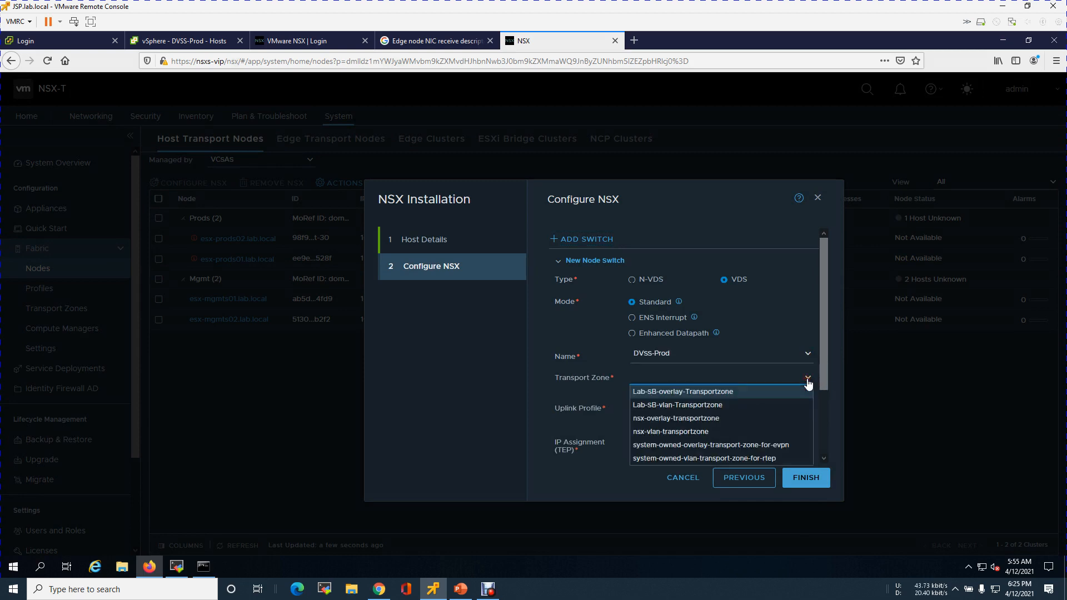
click(721, 392)
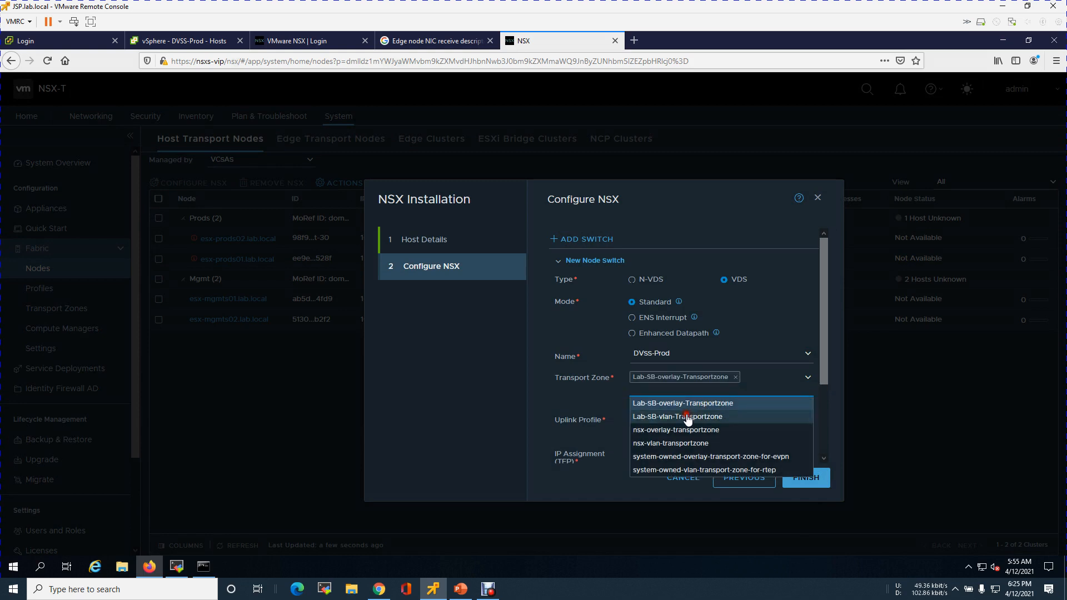
click(686, 417)
click(584, 394)
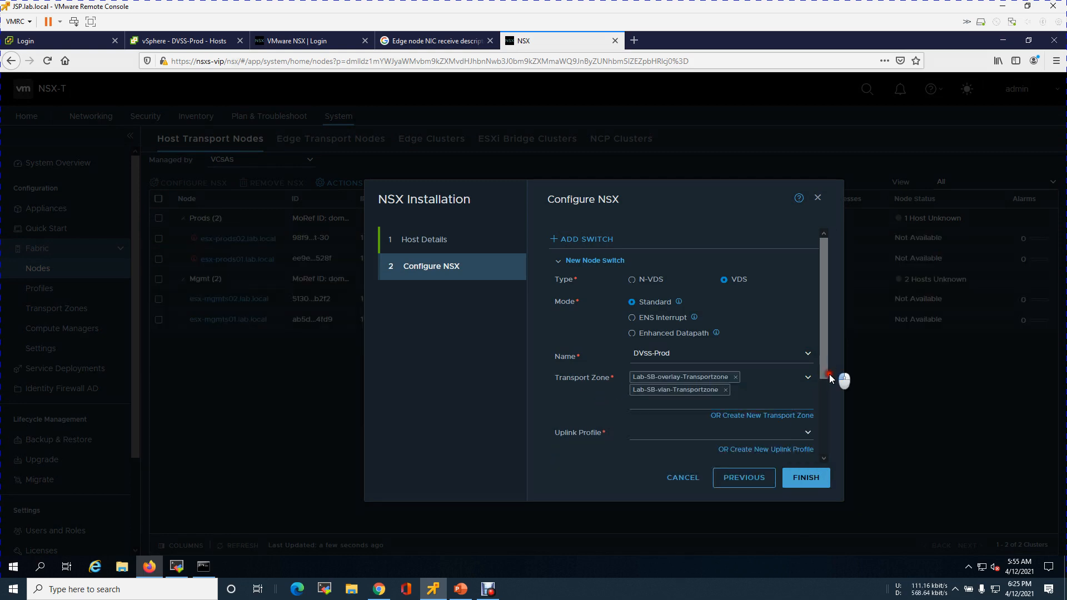
Set the uplink profile to Lab-DR-Host-Uplink-profile and assign TEP IPs from pool Lab-DR-Host-ip-pool-vlan-145
scroll(826, 388, down, 4)
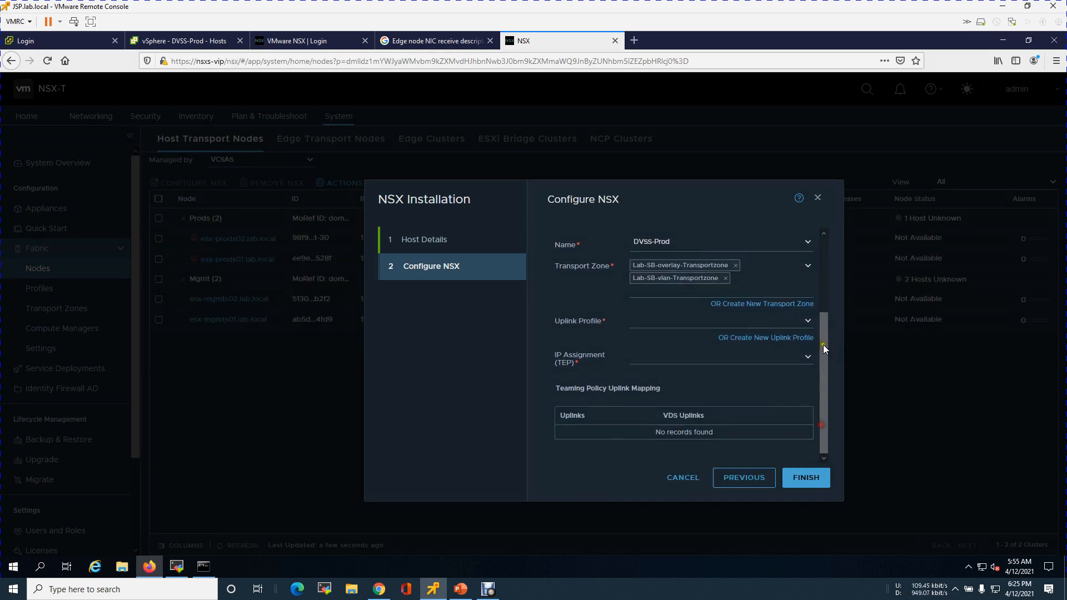
click(808, 322)
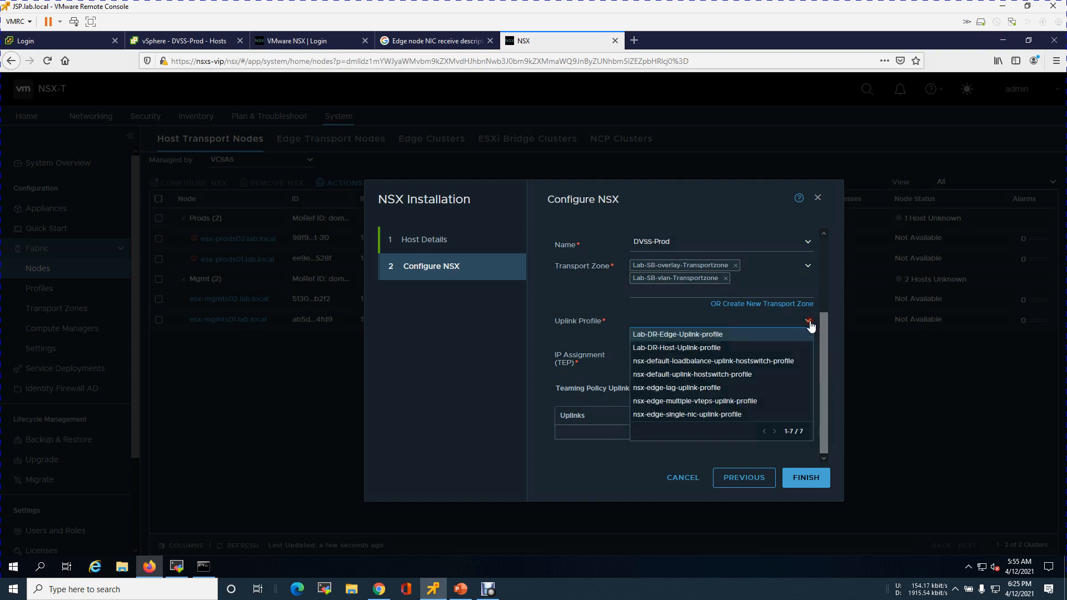
click(696, 347)
click(814, 361)
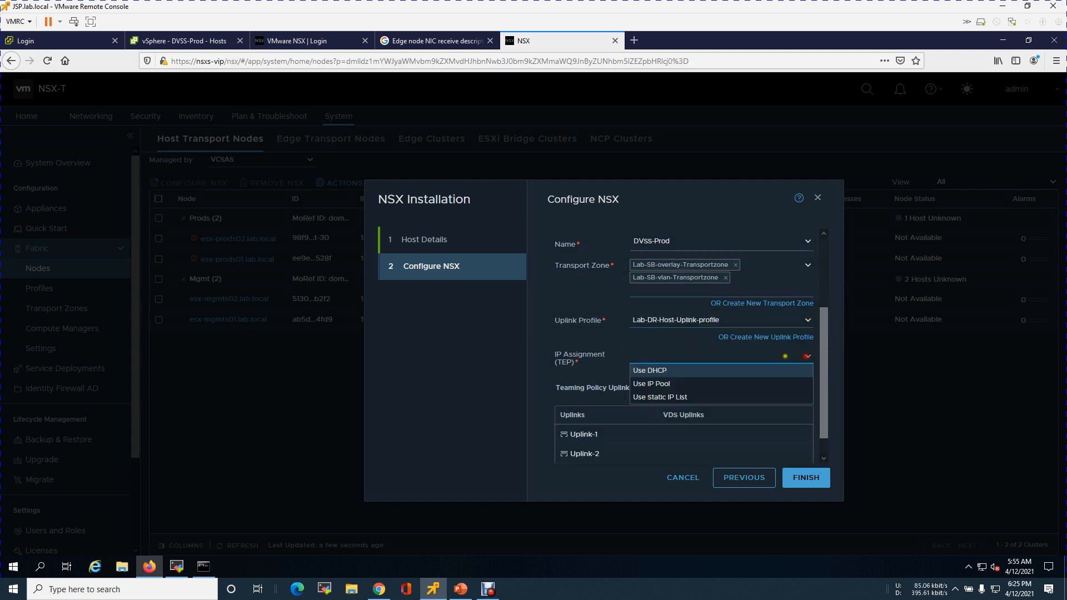
click(679, 381)
drag(824, 327, 826, 436)
click(809, 341)
click(711, 368)
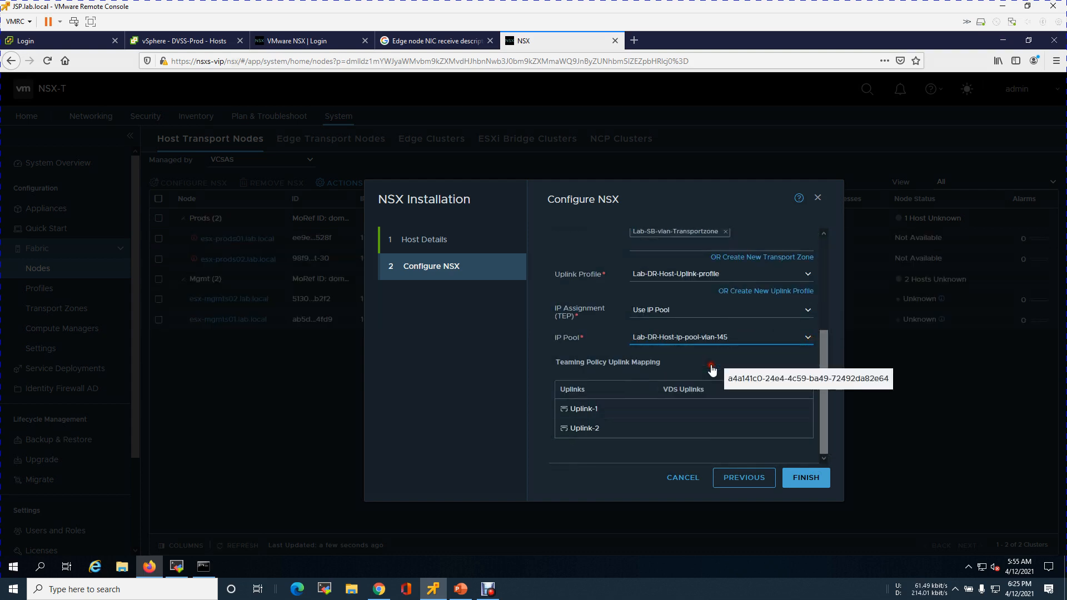
Map Uplink-1 to VDS Uplink 1 and Uplink-2 to Uplink 2, then finish configuring esx-prods02
click(825, 392)
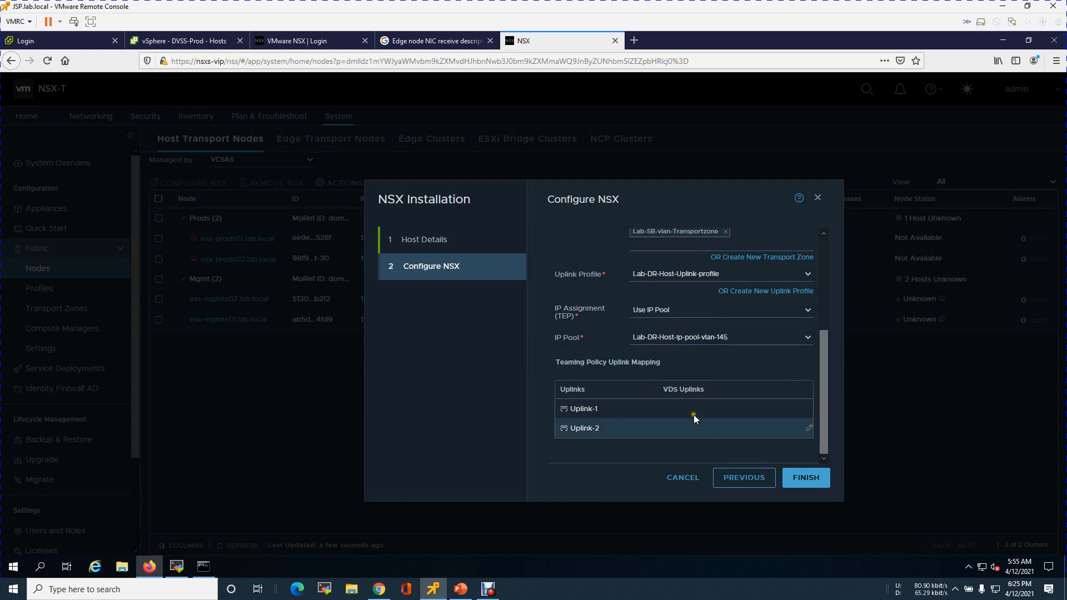
click(806, 411)
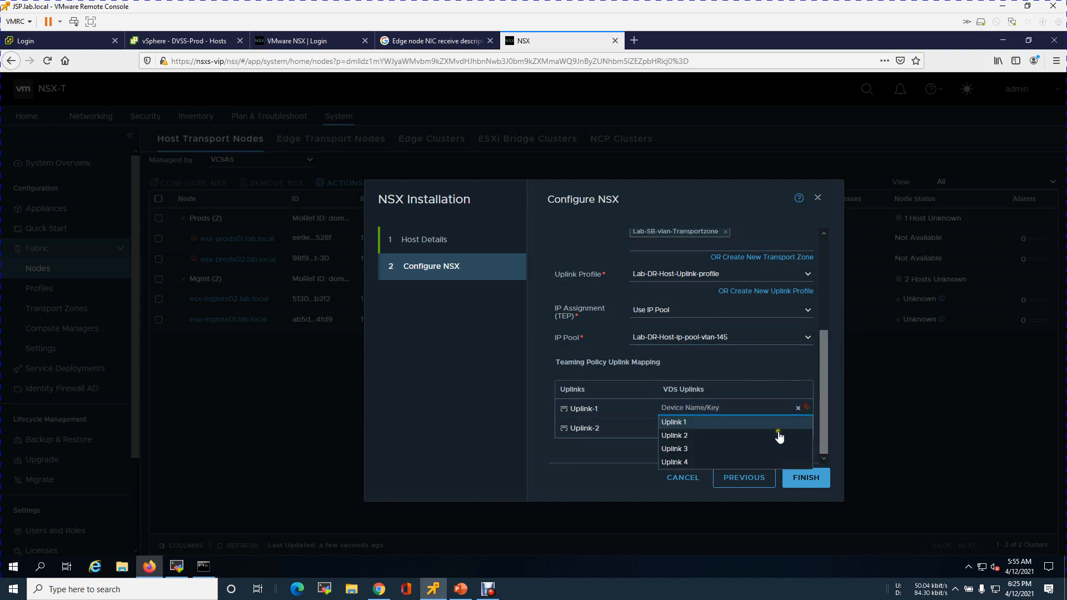
click(721, 424)
click(808, 428)
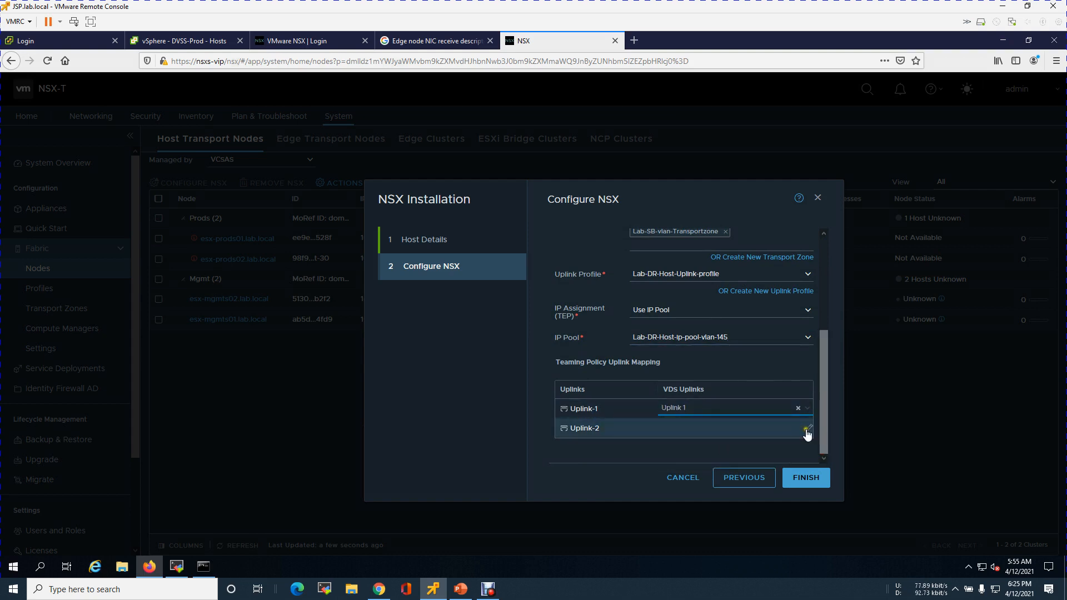
click(693, 455)
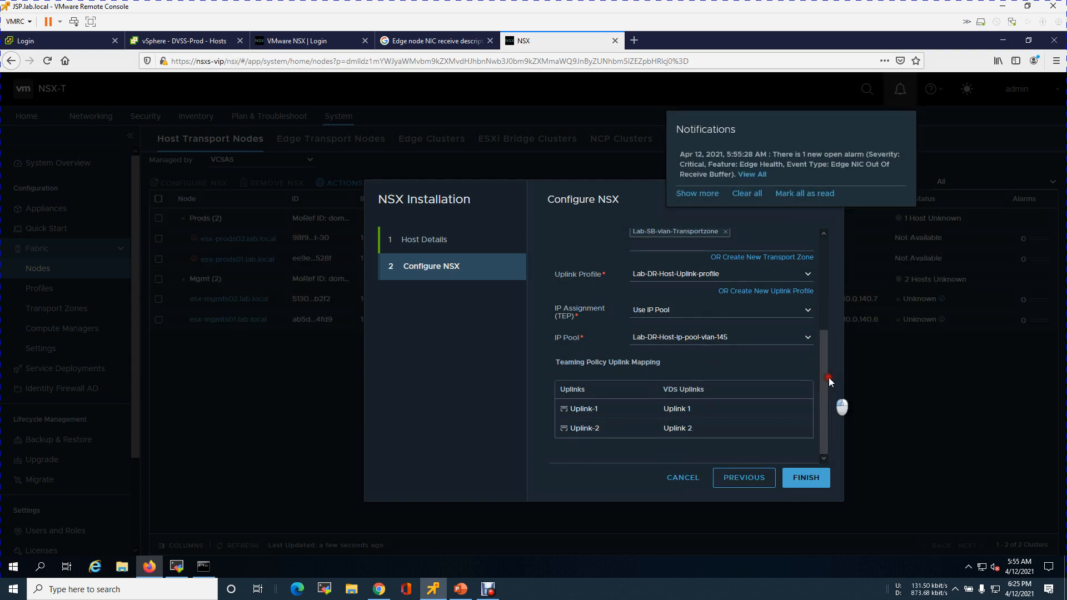
scroll(830, 339, up, 5)
scroll(837, 322, down, 3)
scroll(839, 372, down, 1)
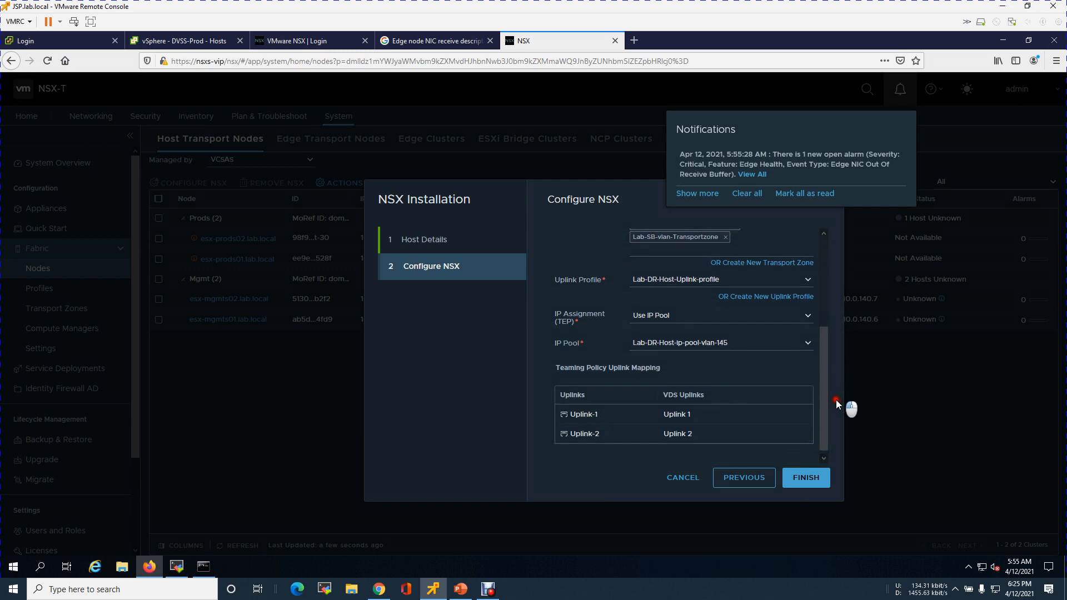
scroll(825, 282, up, 3)
drag(822, 263, 822, 448)
click(811, 476)
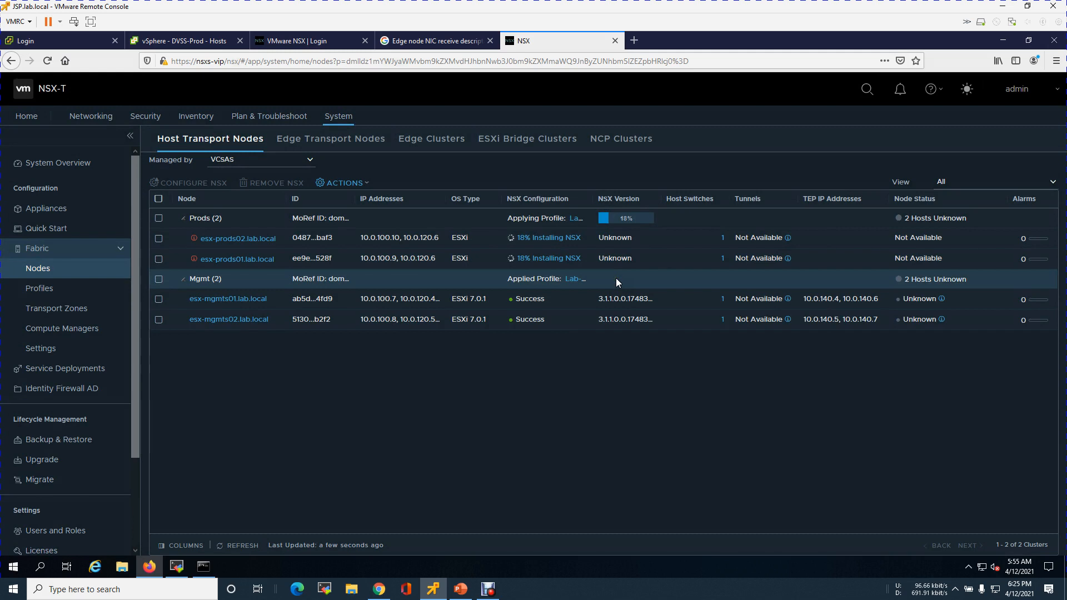
Refresh the host transport nodes list and check the installation status of all hosts
click(245, 549)
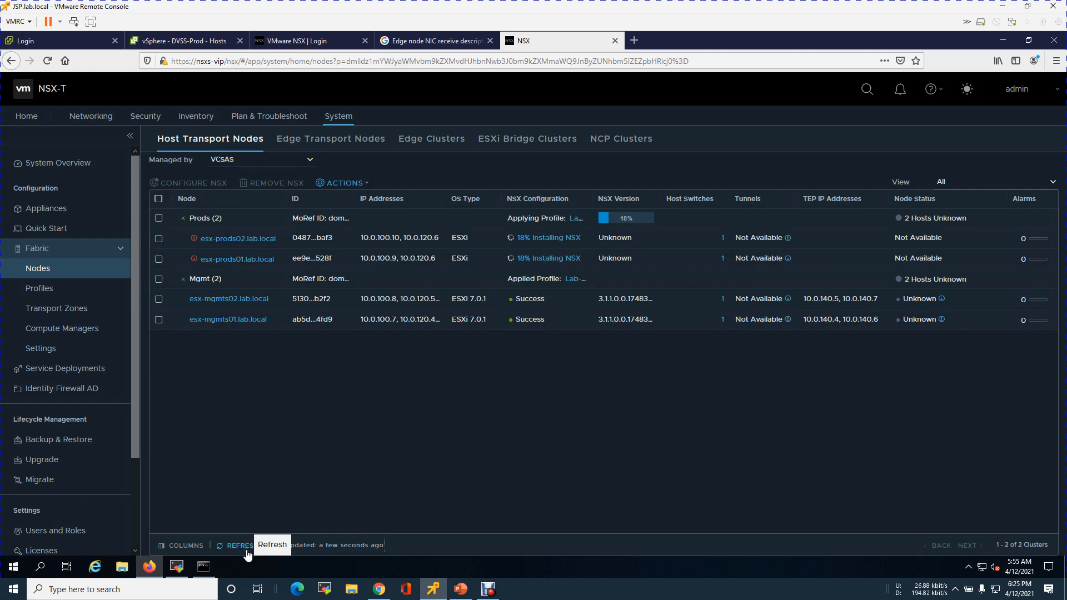
click(247, 550)
click(488, 589)
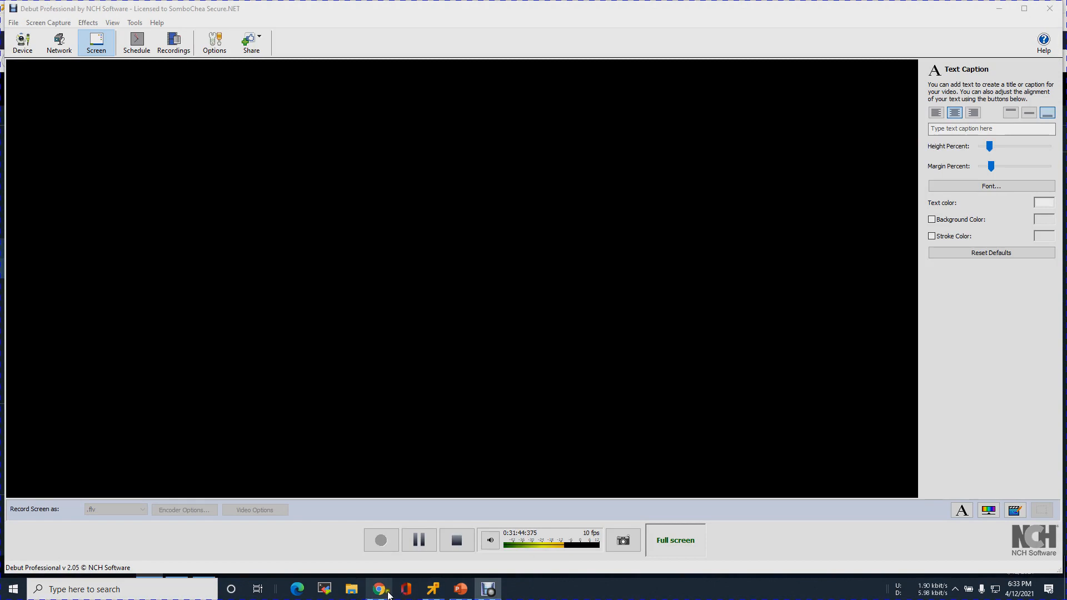
click(434, 589)
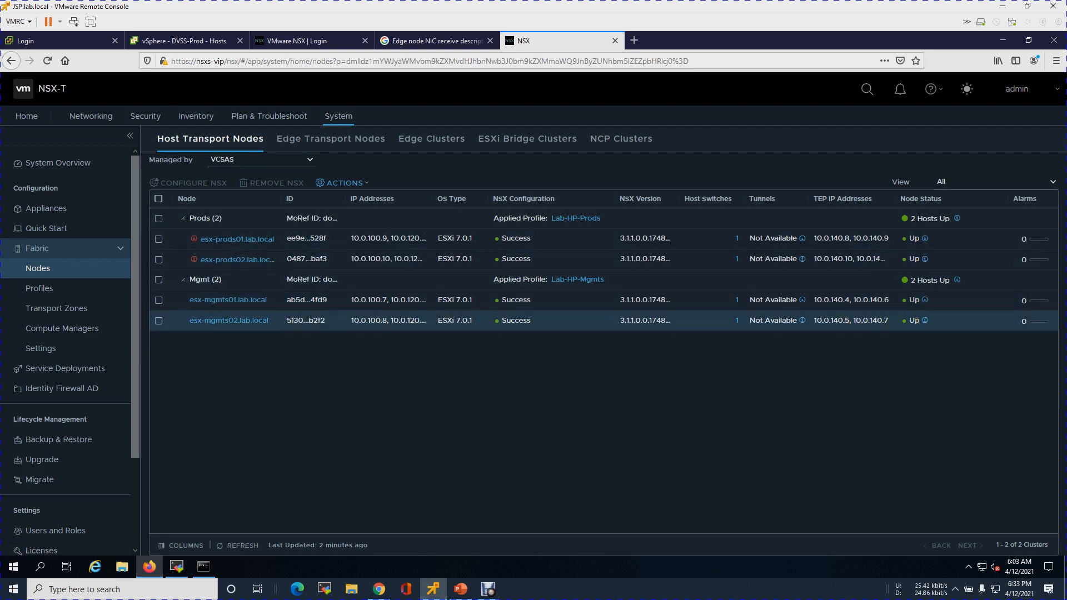
Switch to PowerPoint and review the NSX-T Manager Command and NSX-T Edge Command slides
click(459, 589)
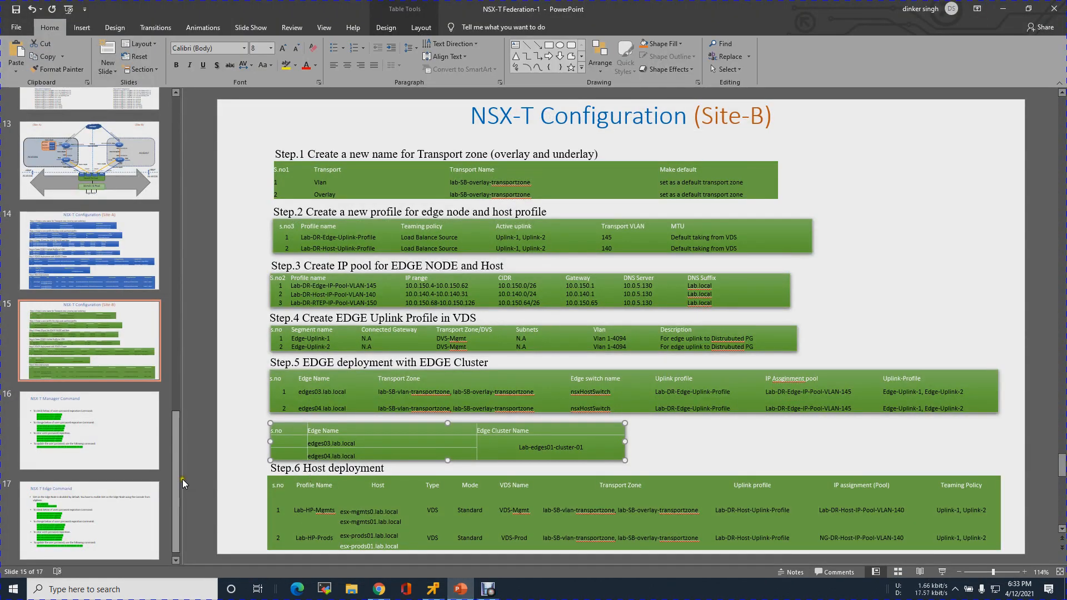
drag(175, 466, 173, 505)
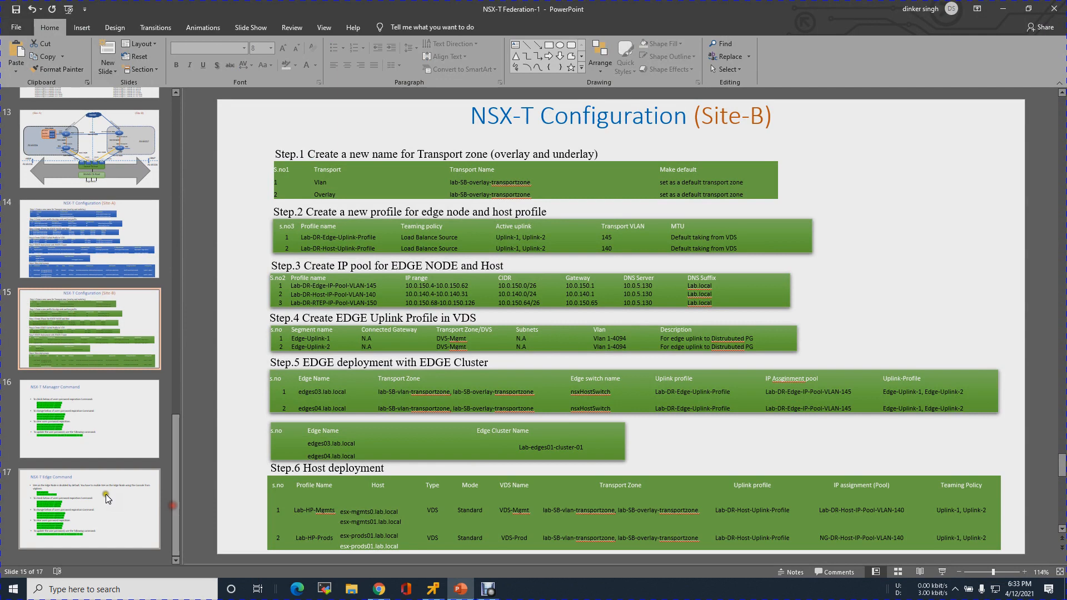
click(103, 428)
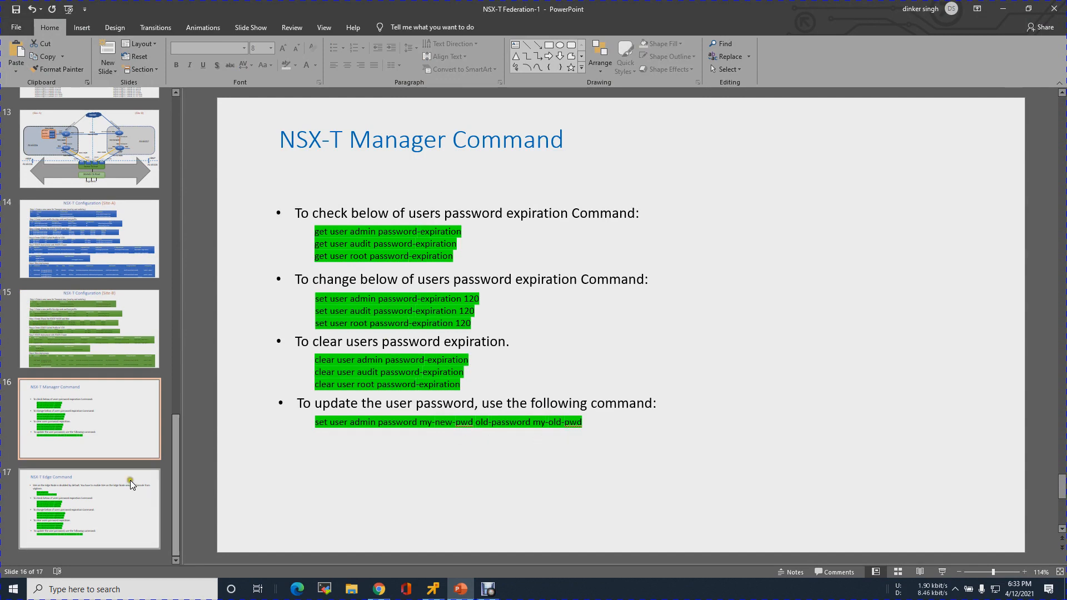
click(69, 500)
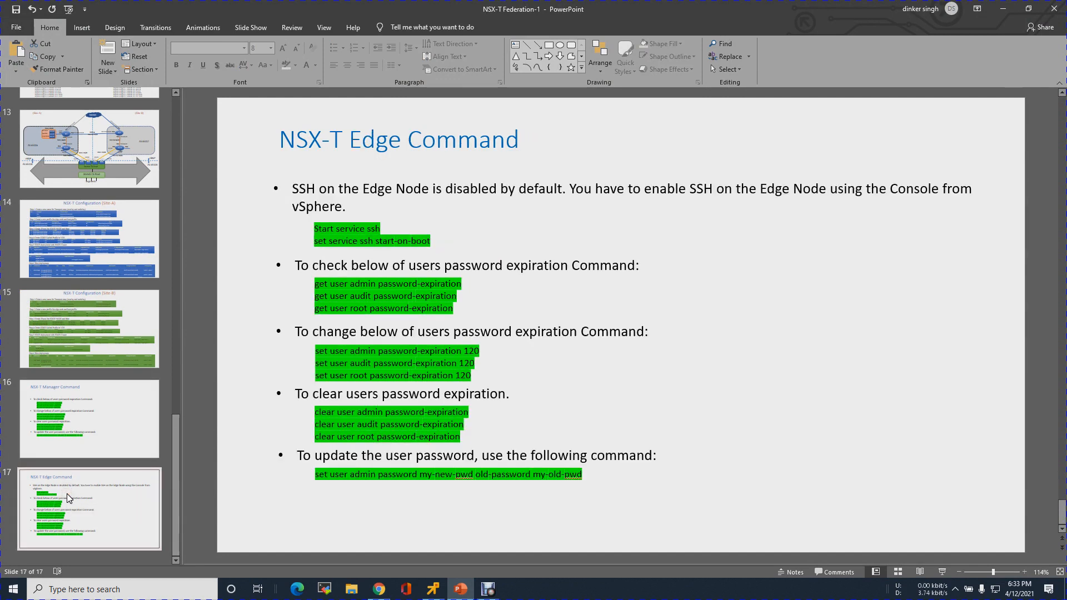
click(74, 419)
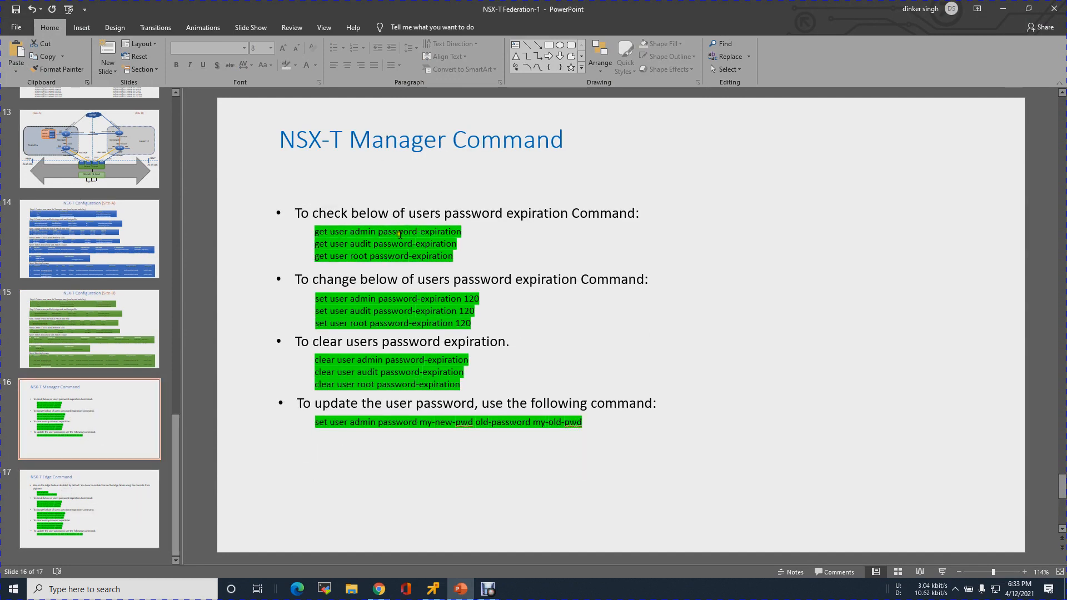
click(467, 484)
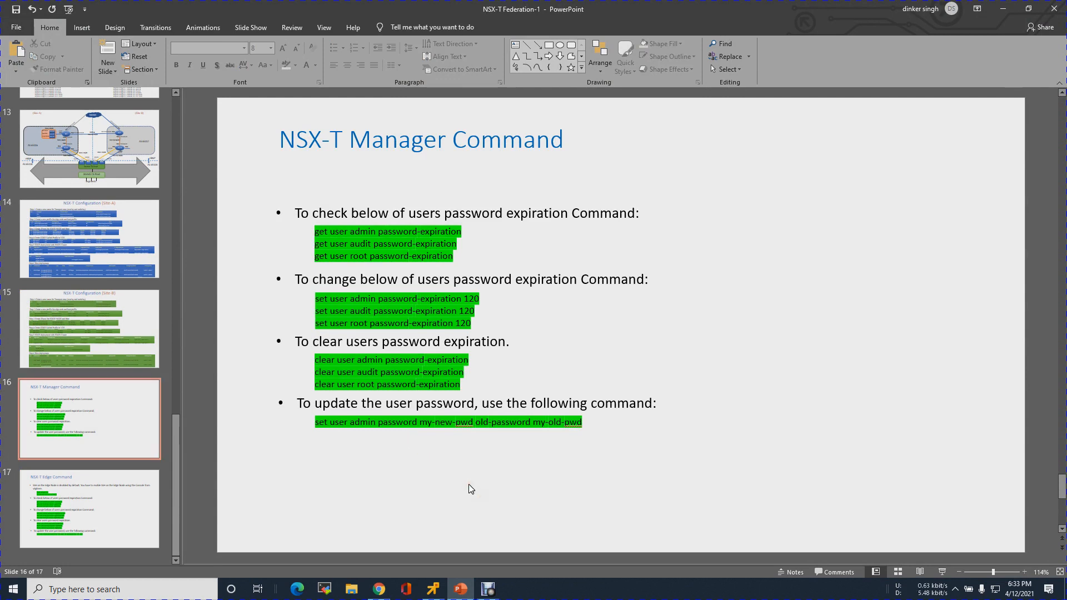